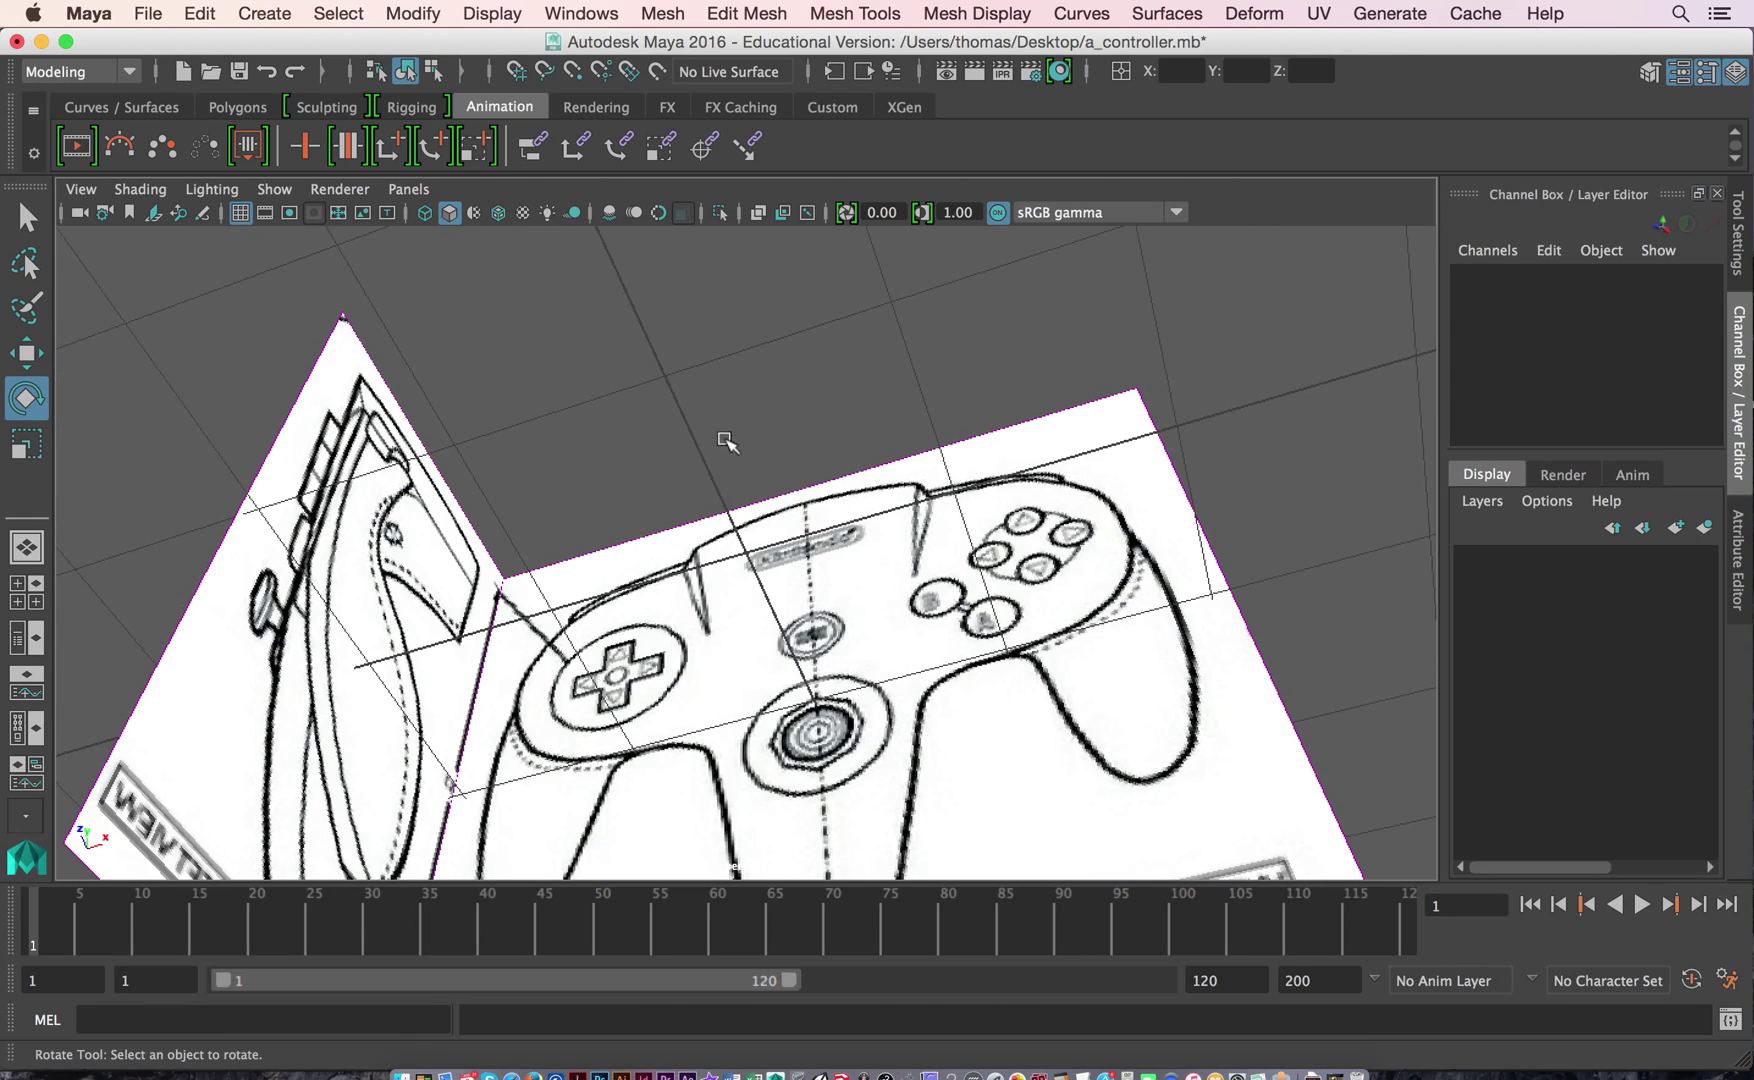
Create a polygon cube and scale it down to about 0.284 in X and Z and 0.079 in Y.
left_click_drag(725, 441, 808, 553, "alt")
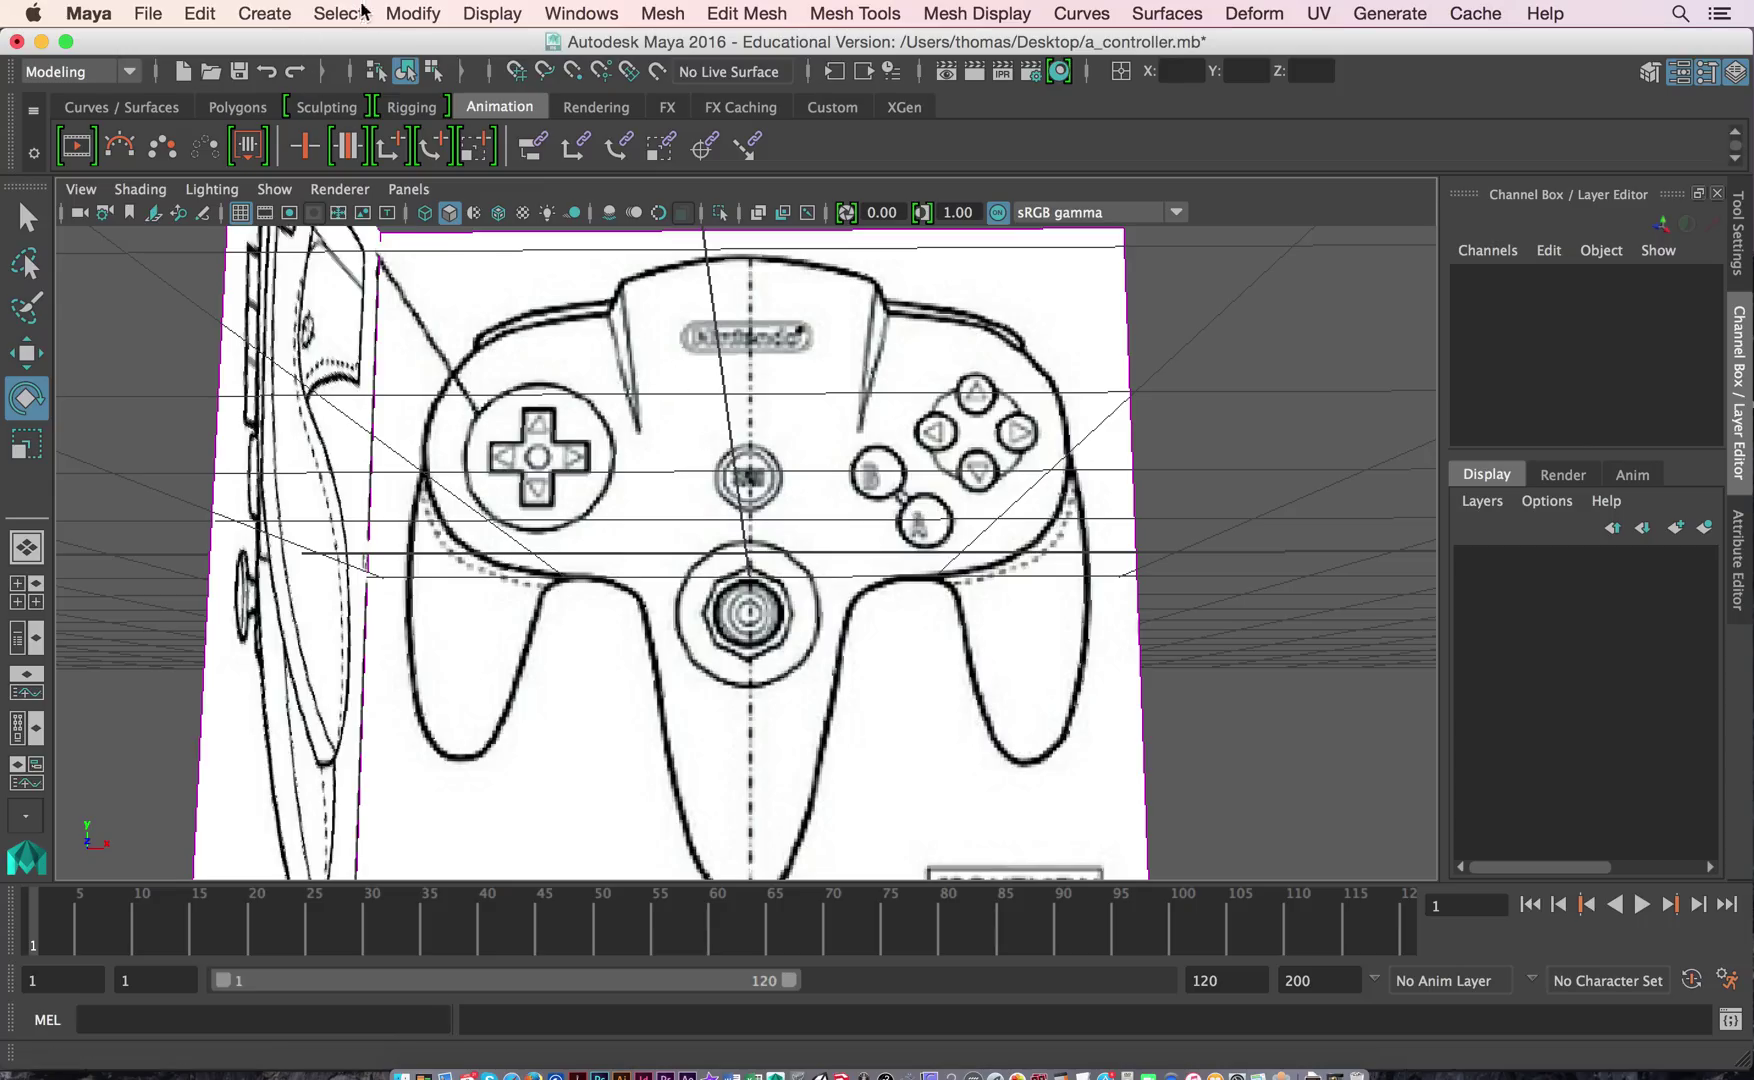
left_click(285, 10)
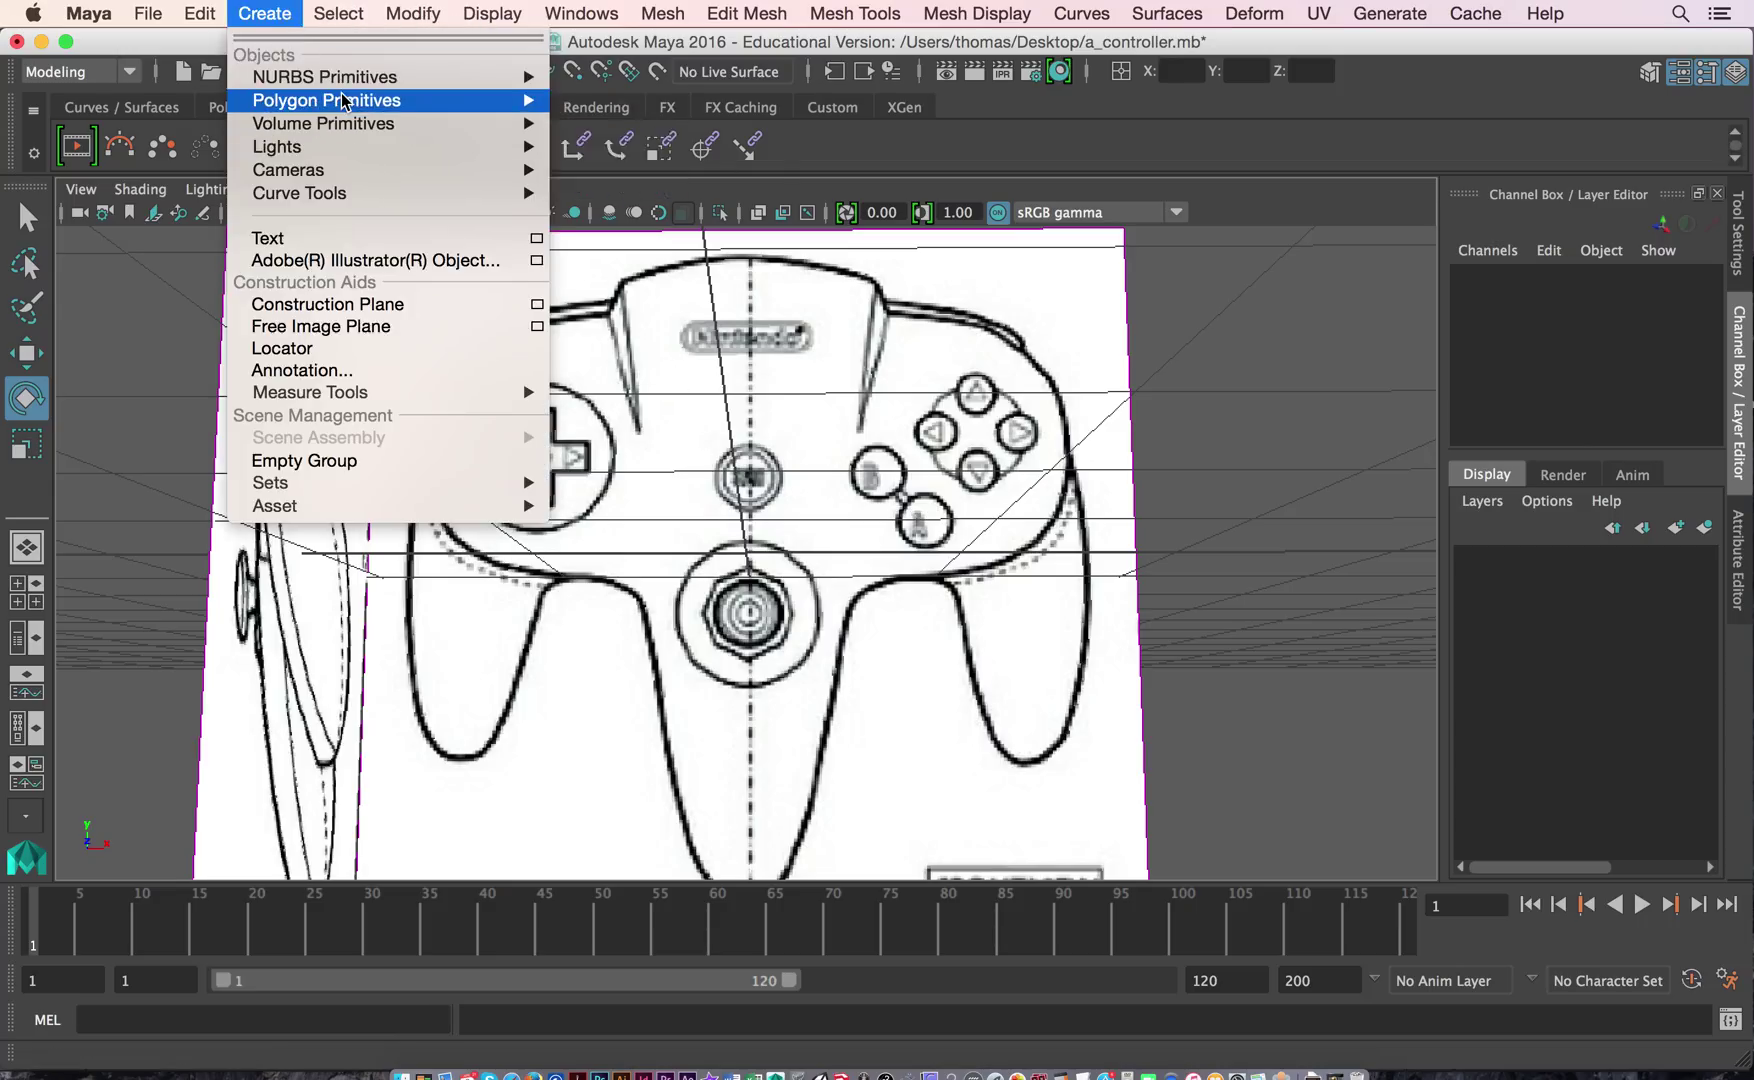
mouse_move(348, 100)
left_click(650, 133)
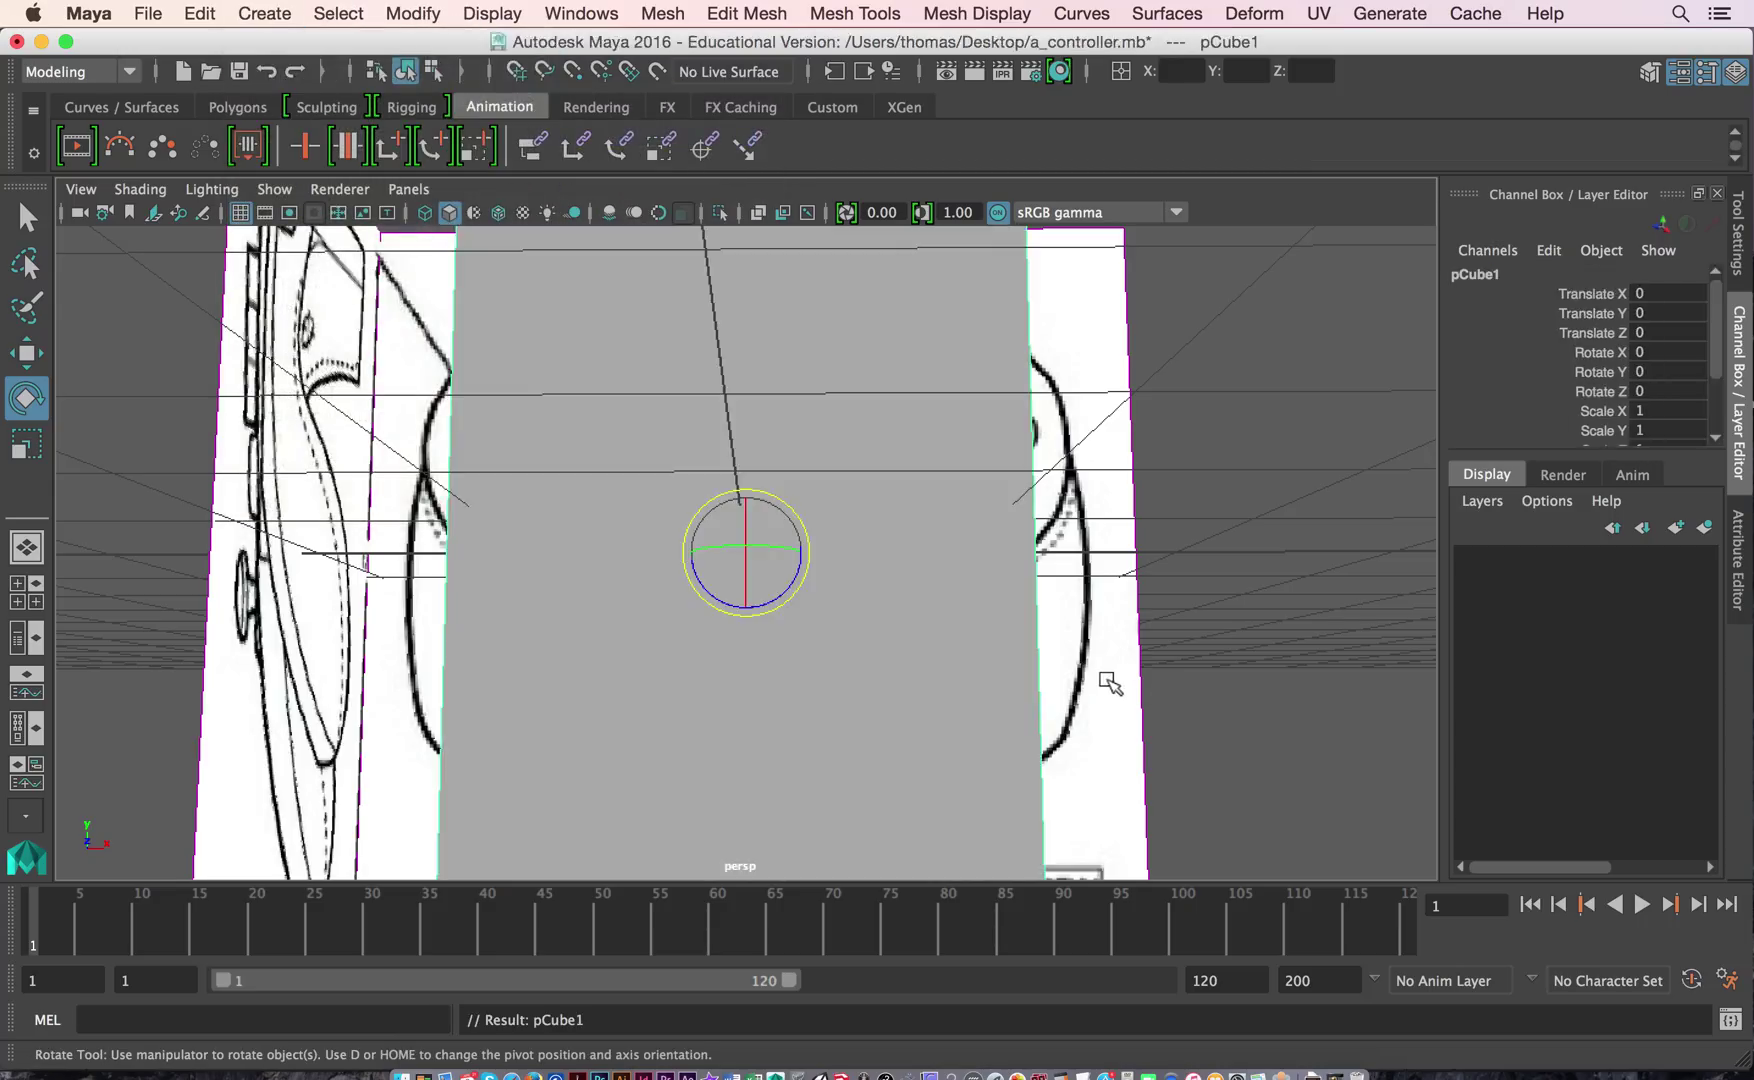
right_click_drag(1112, 685, 730, 632, "alt")
left_click_drag(771, 619, 705, 634, "alt")
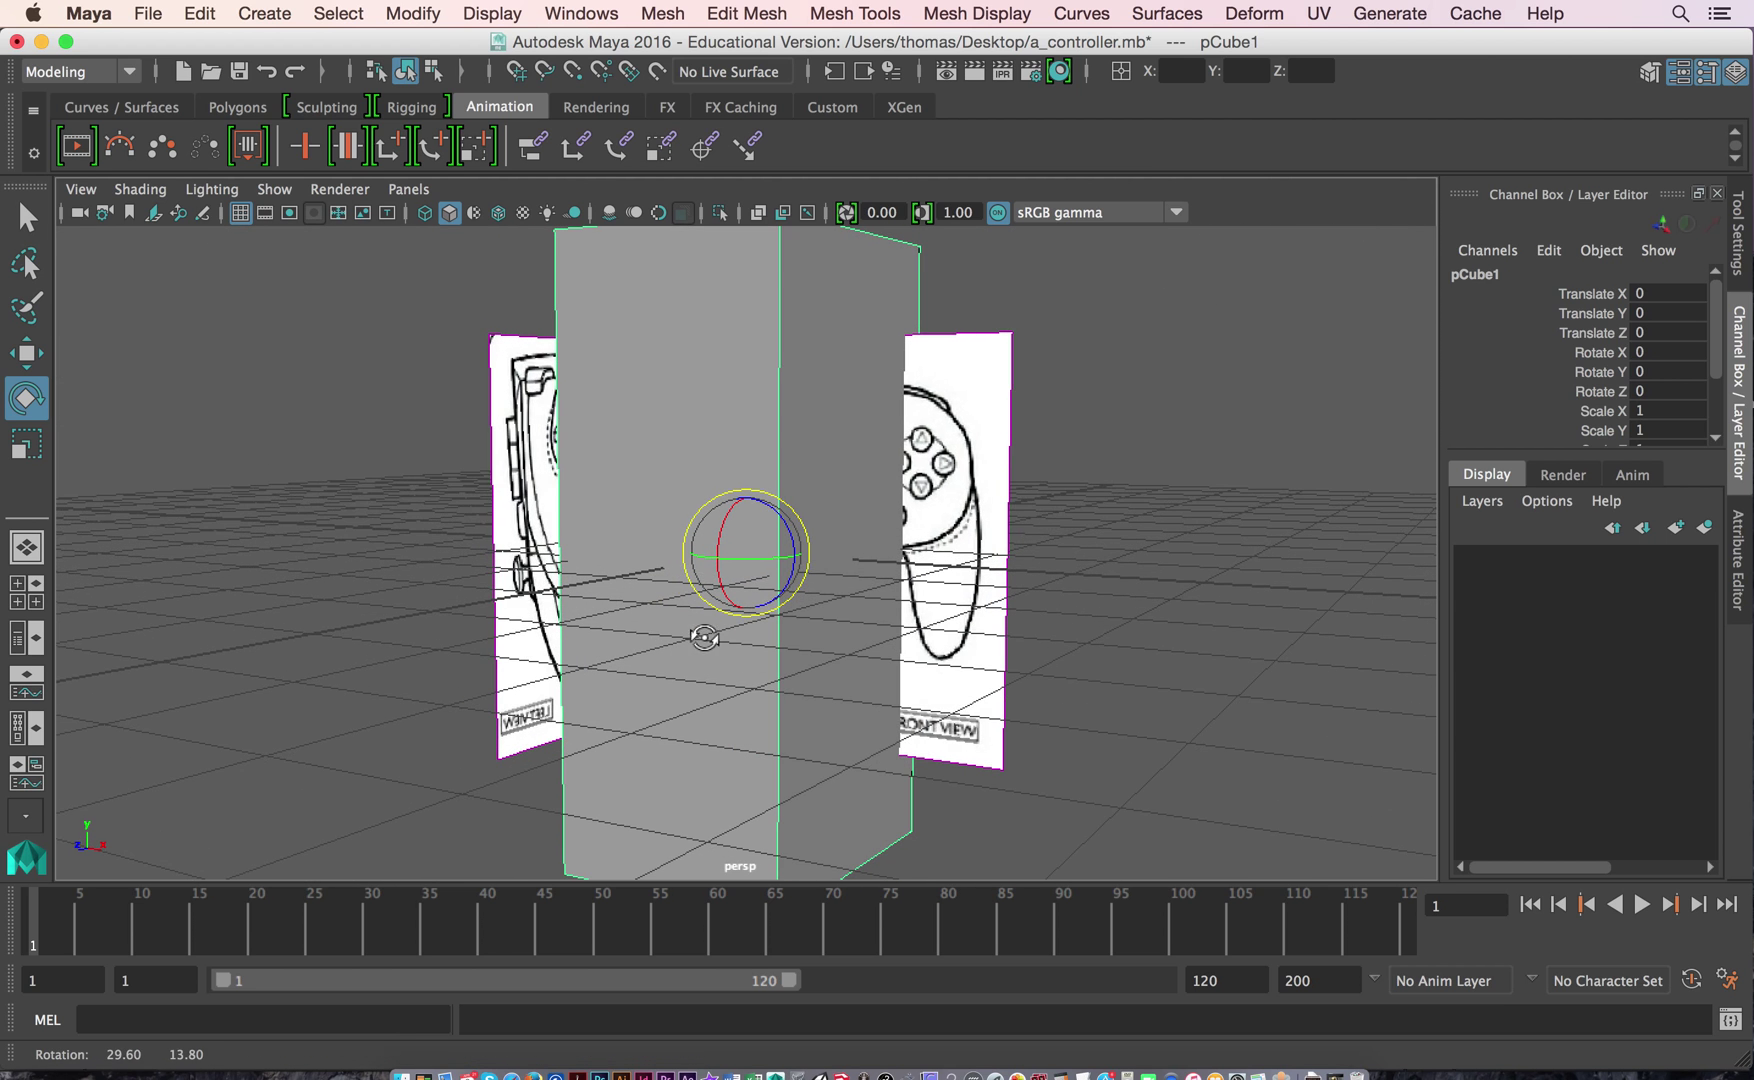
key("r")
left_click_drag(744, 500, 597, 566)
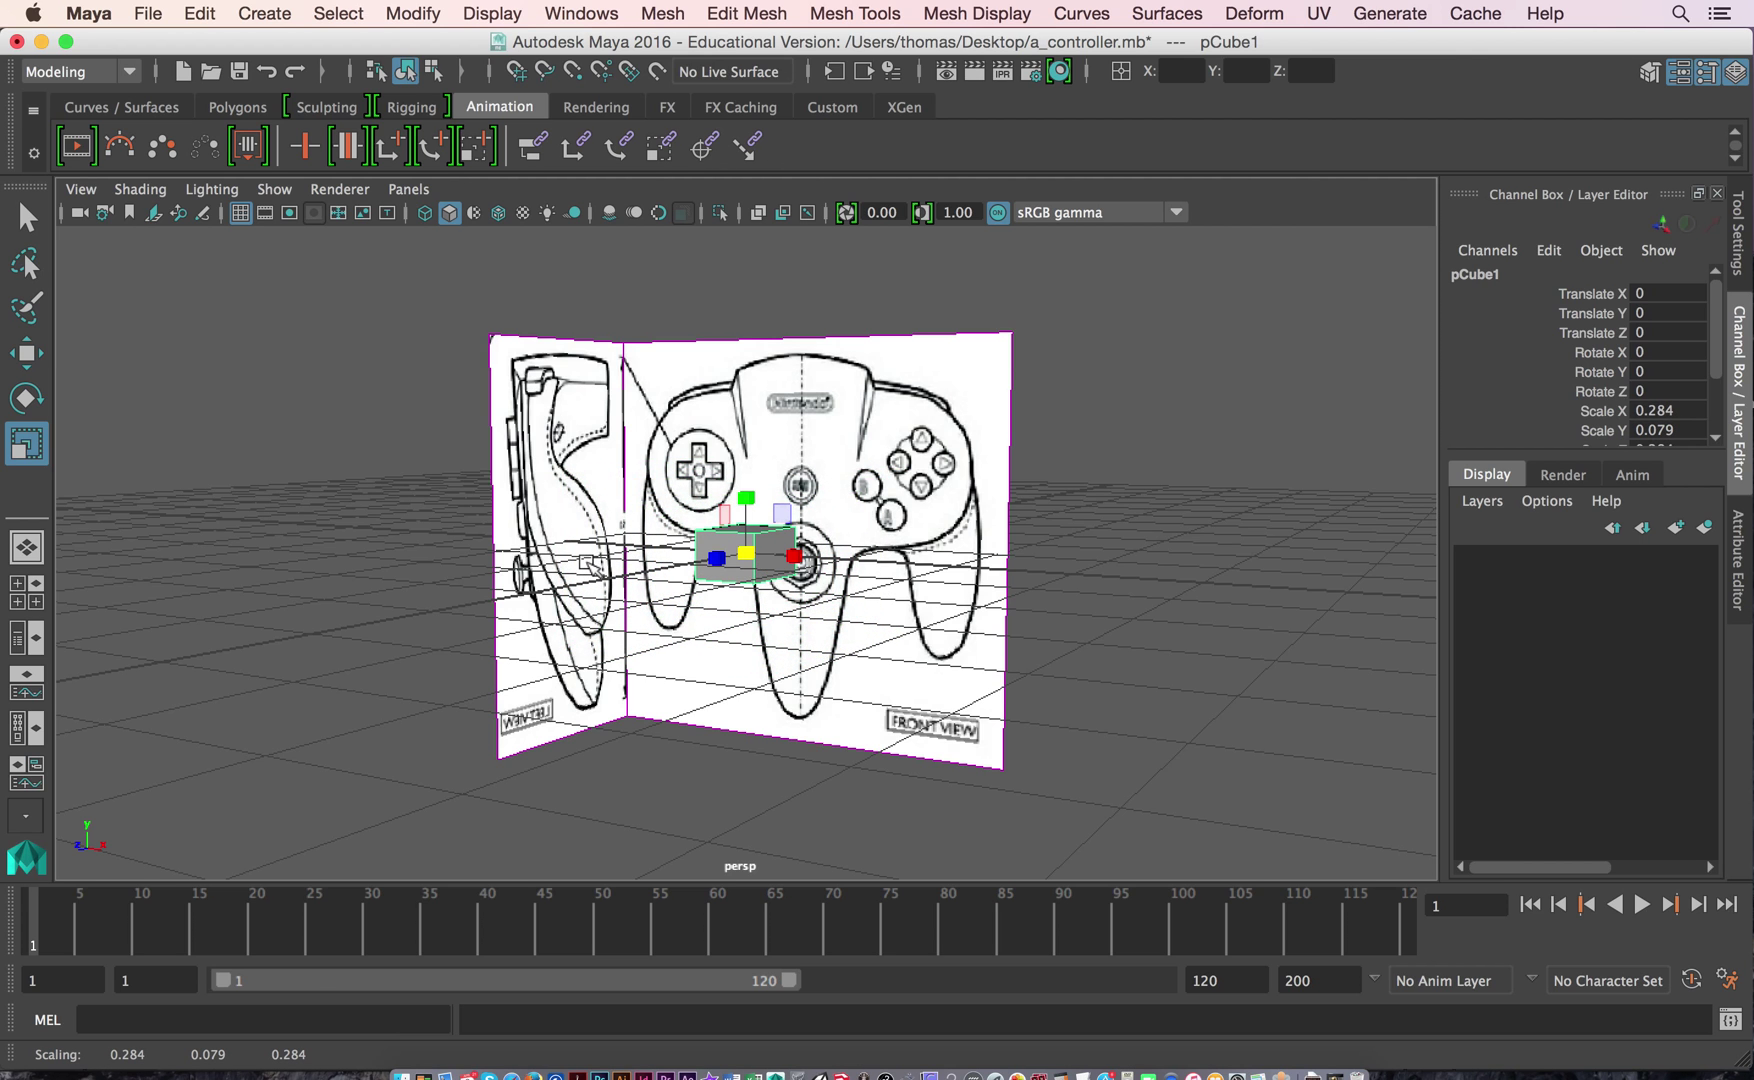
In the front view, shift all the cube's vertices along X to about 0.302 so its inner edge sits on the controller's centre line.
key("space")
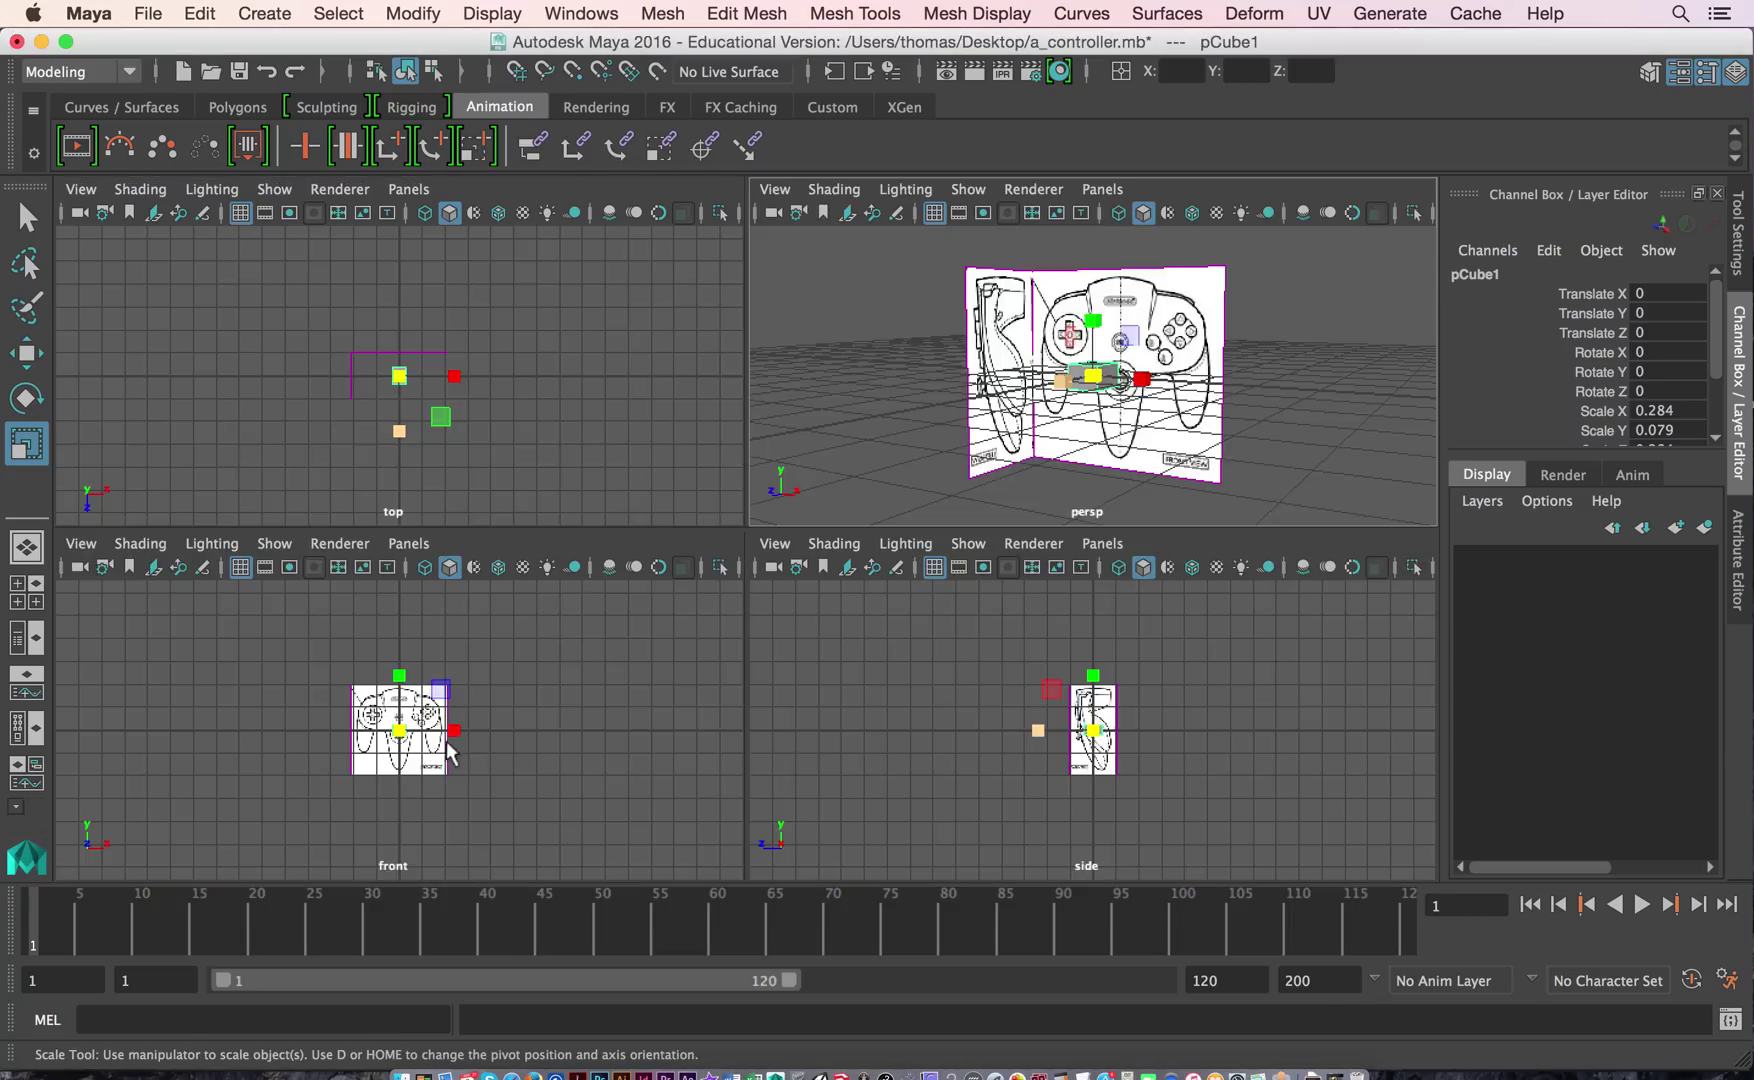
key("space")
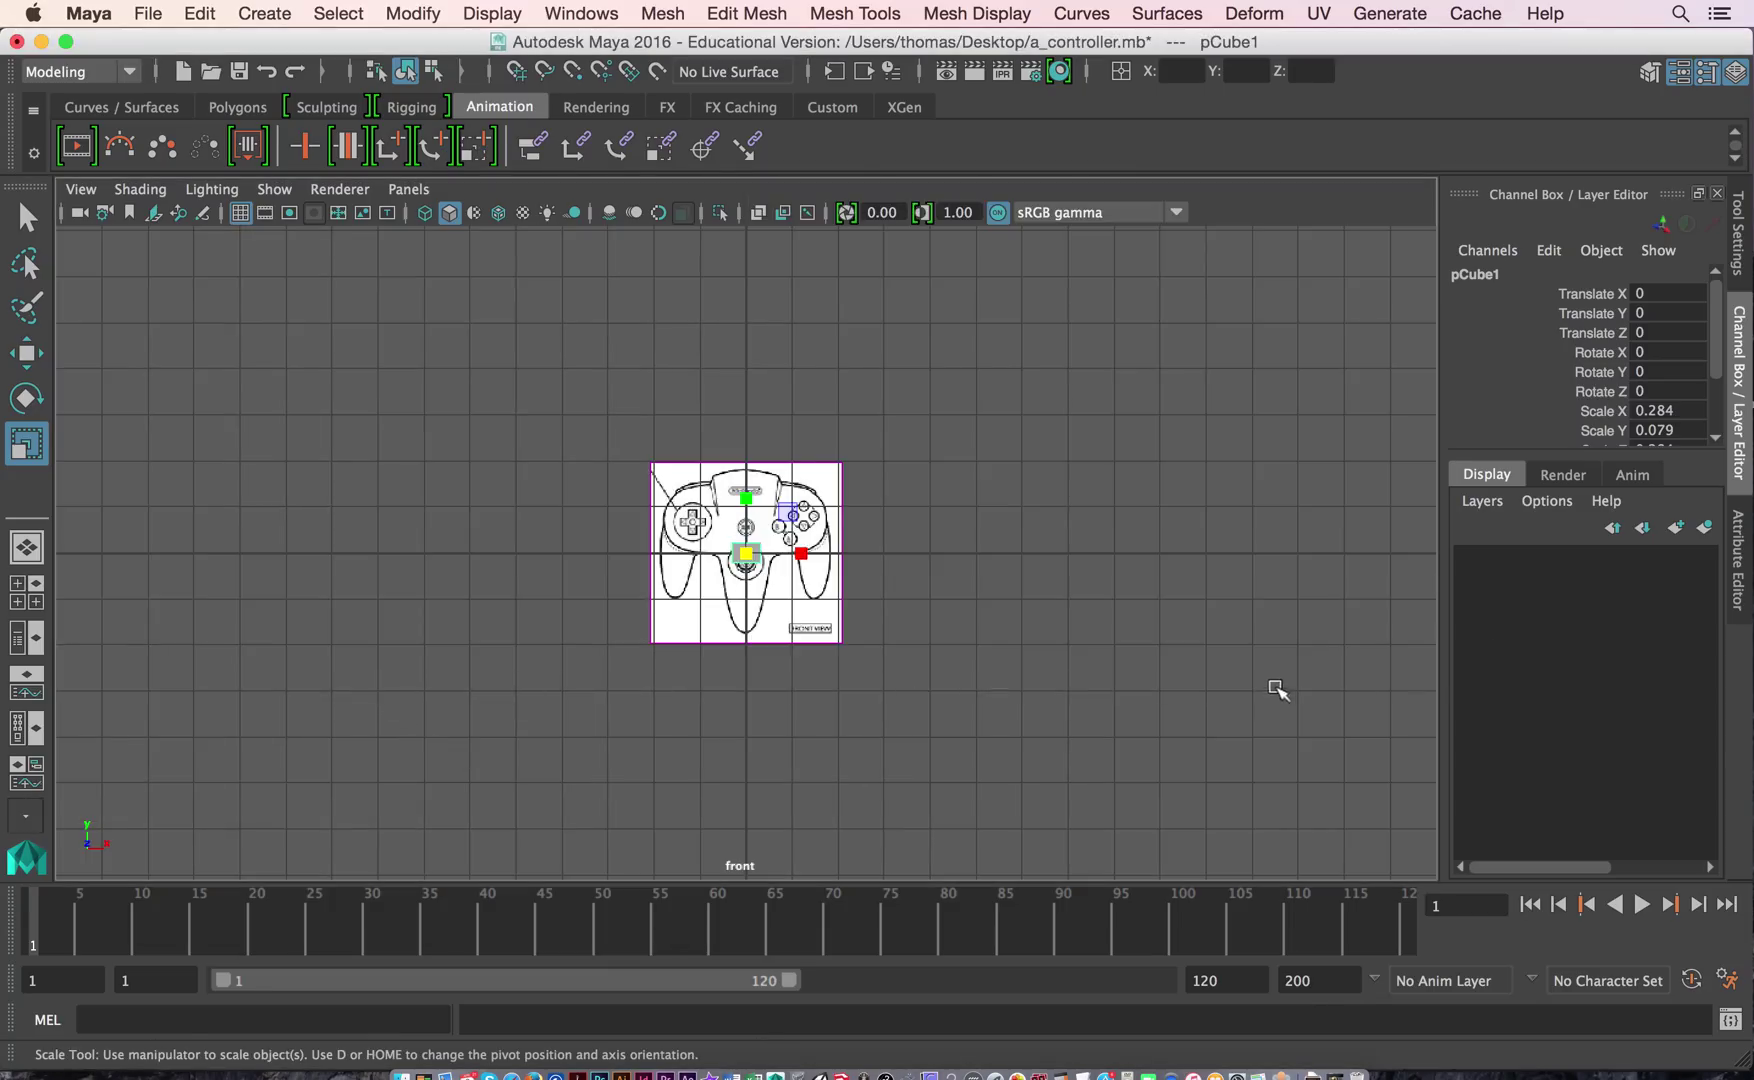
right_click_drag(738, 576, 963, 563, "alt")
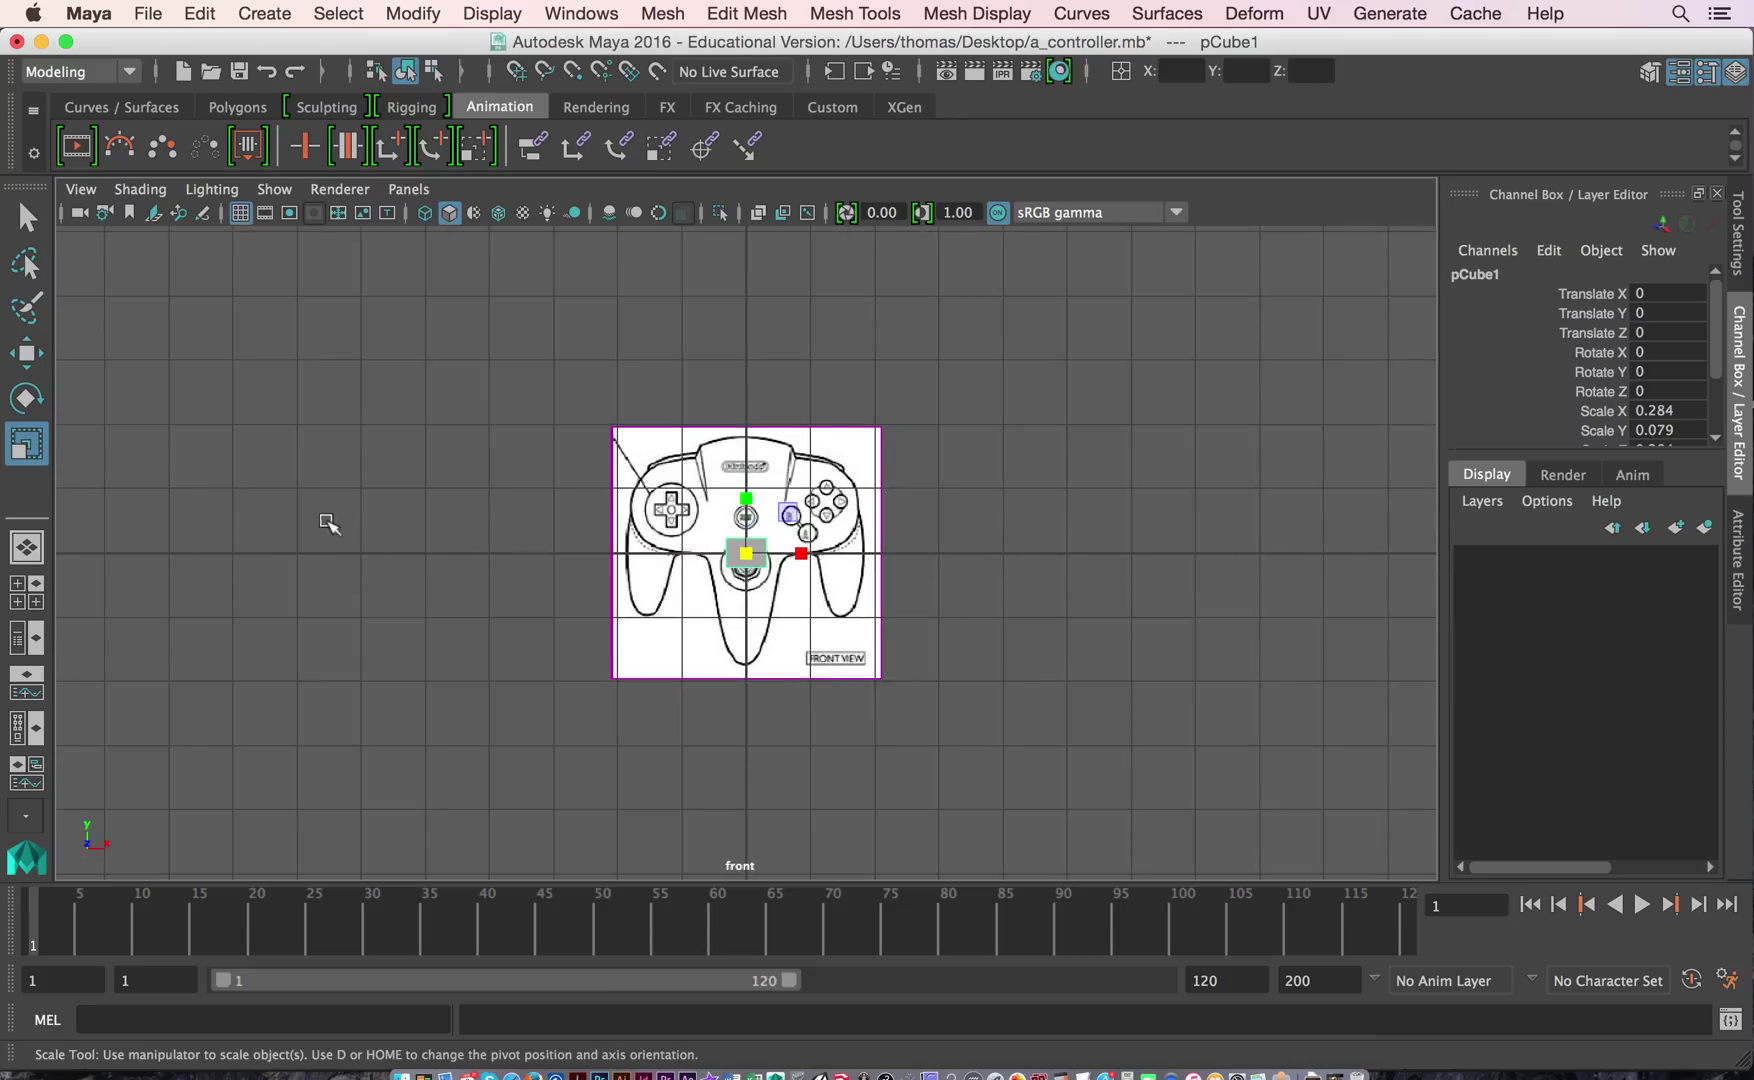
right_click_drag(544, 514, 1362, 579, "alt")
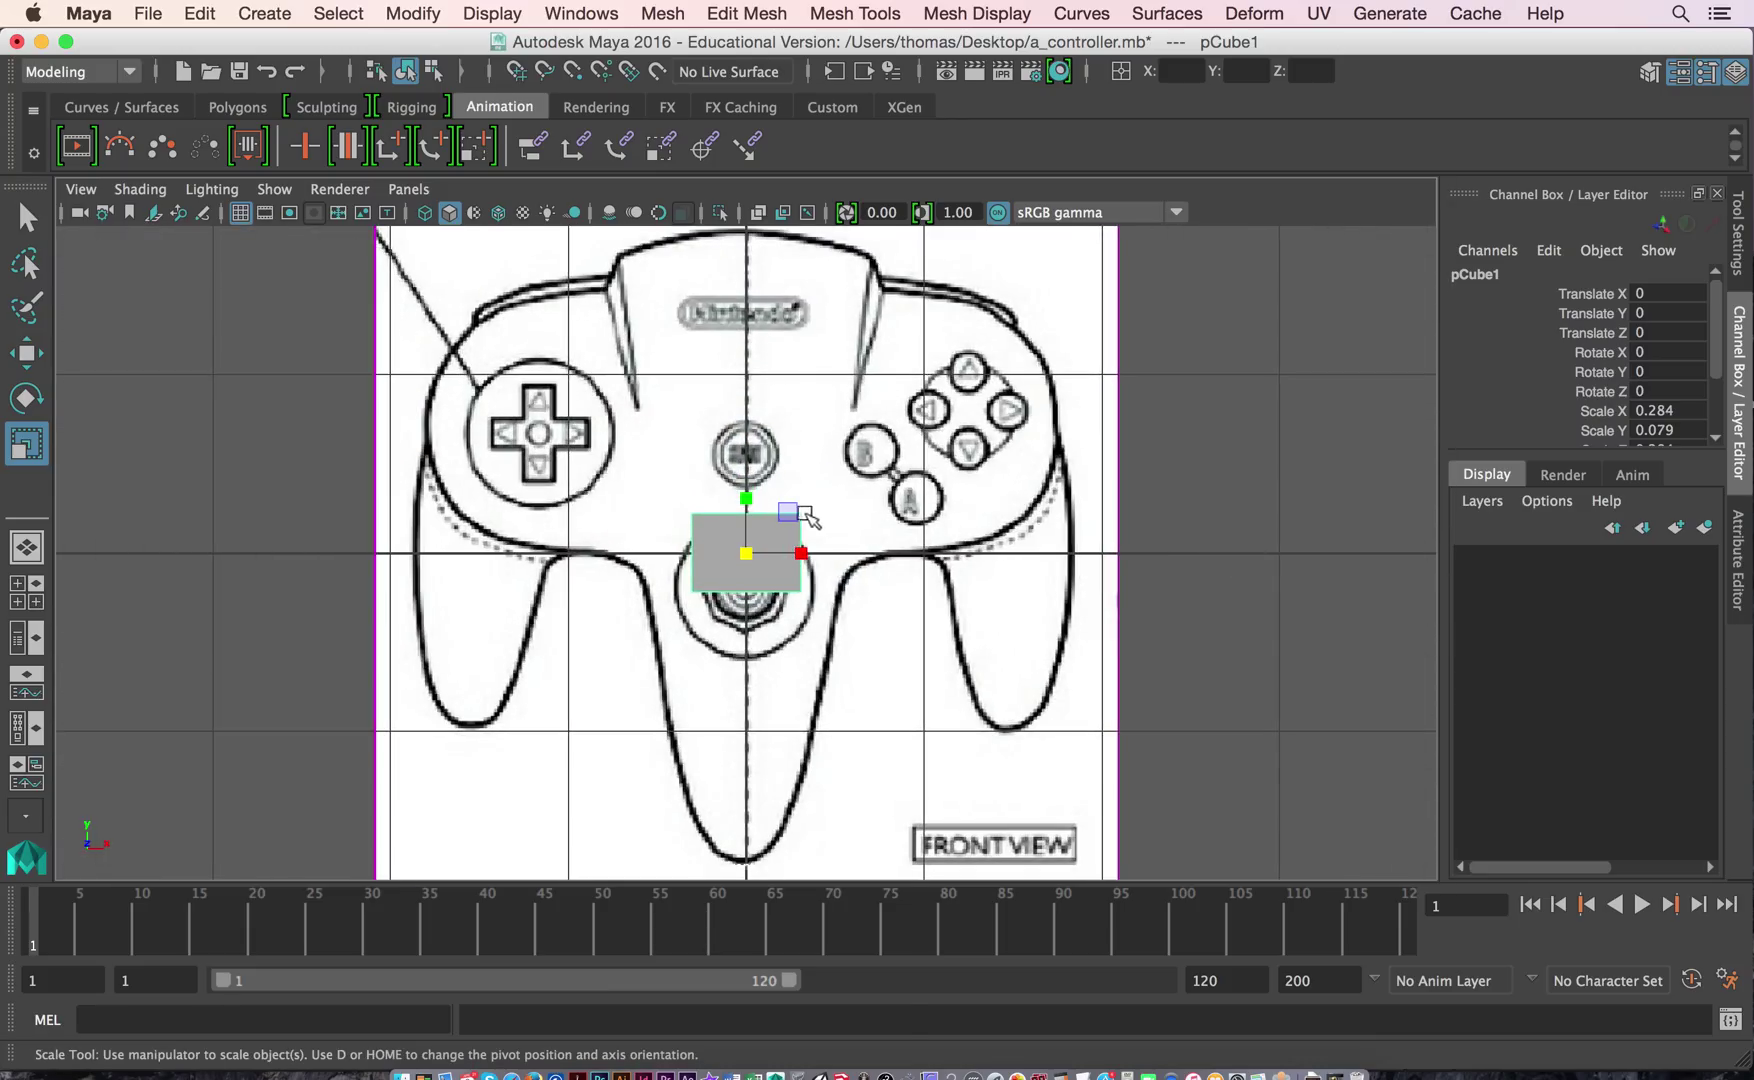
right_click_drag(810, 518, 658, 452)
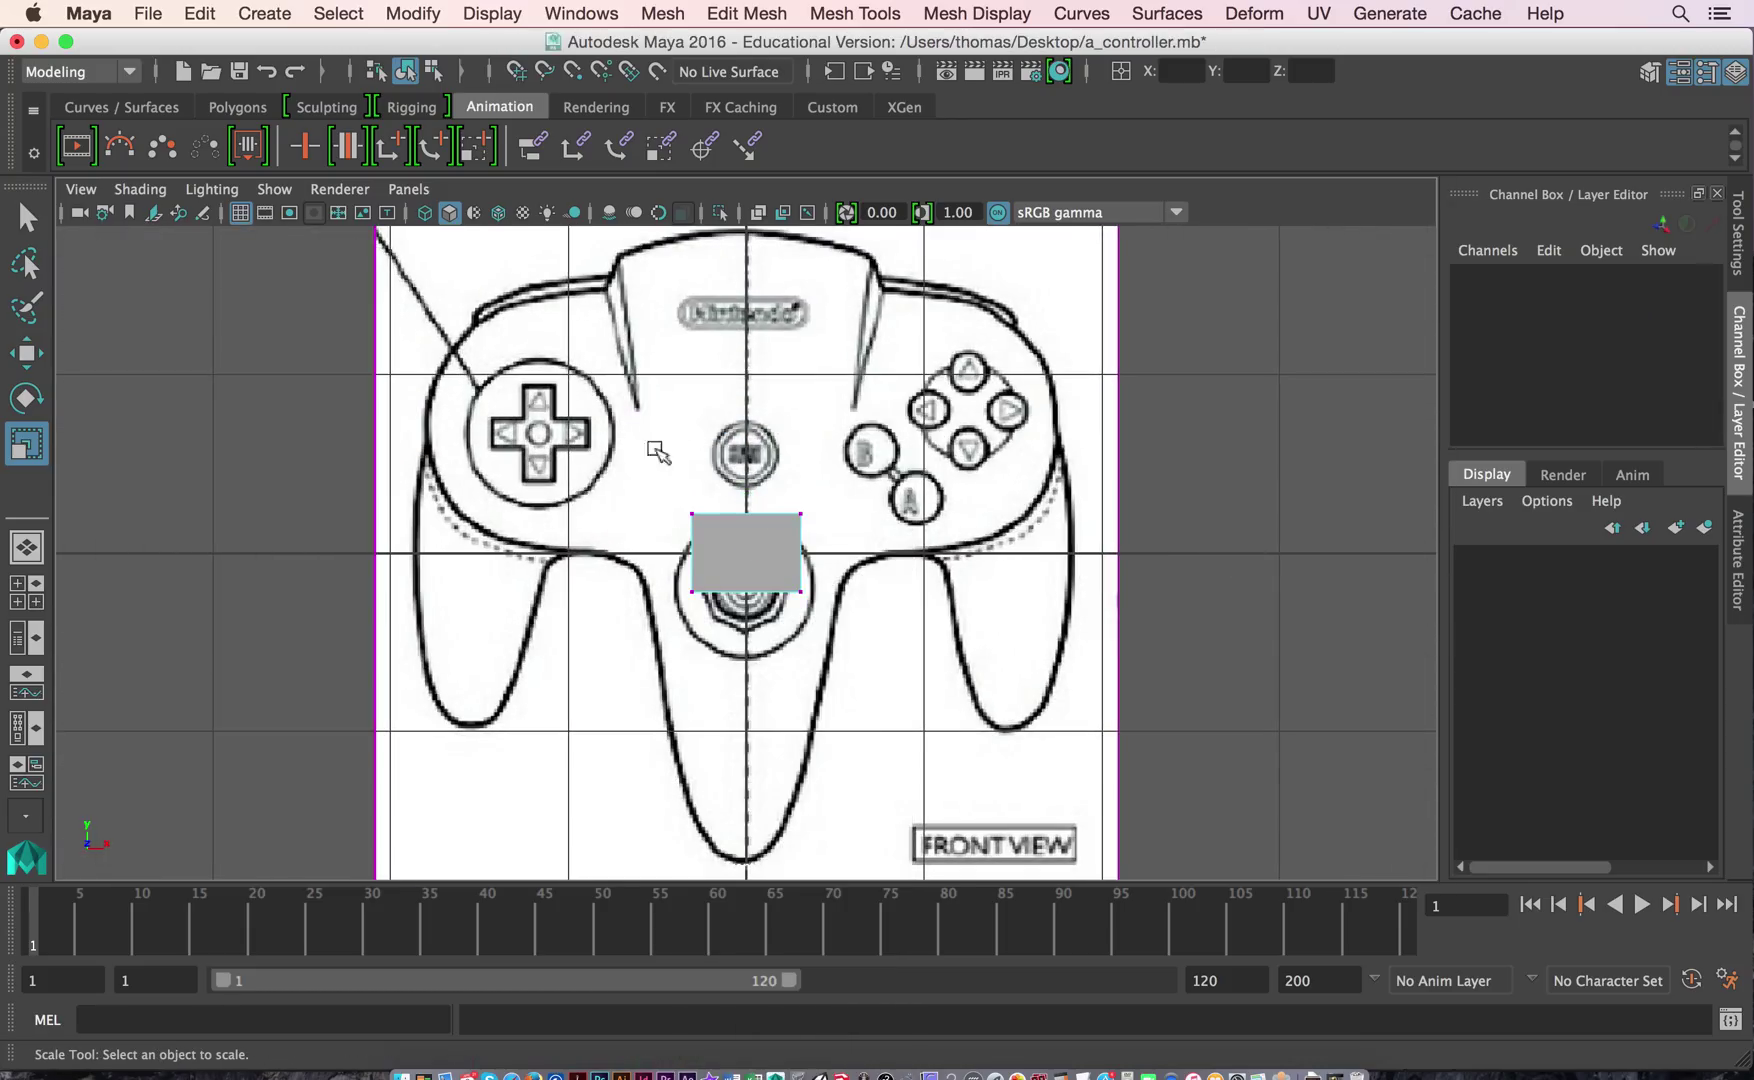
left_click_drag(885, 663, 885, 661)
key("w")
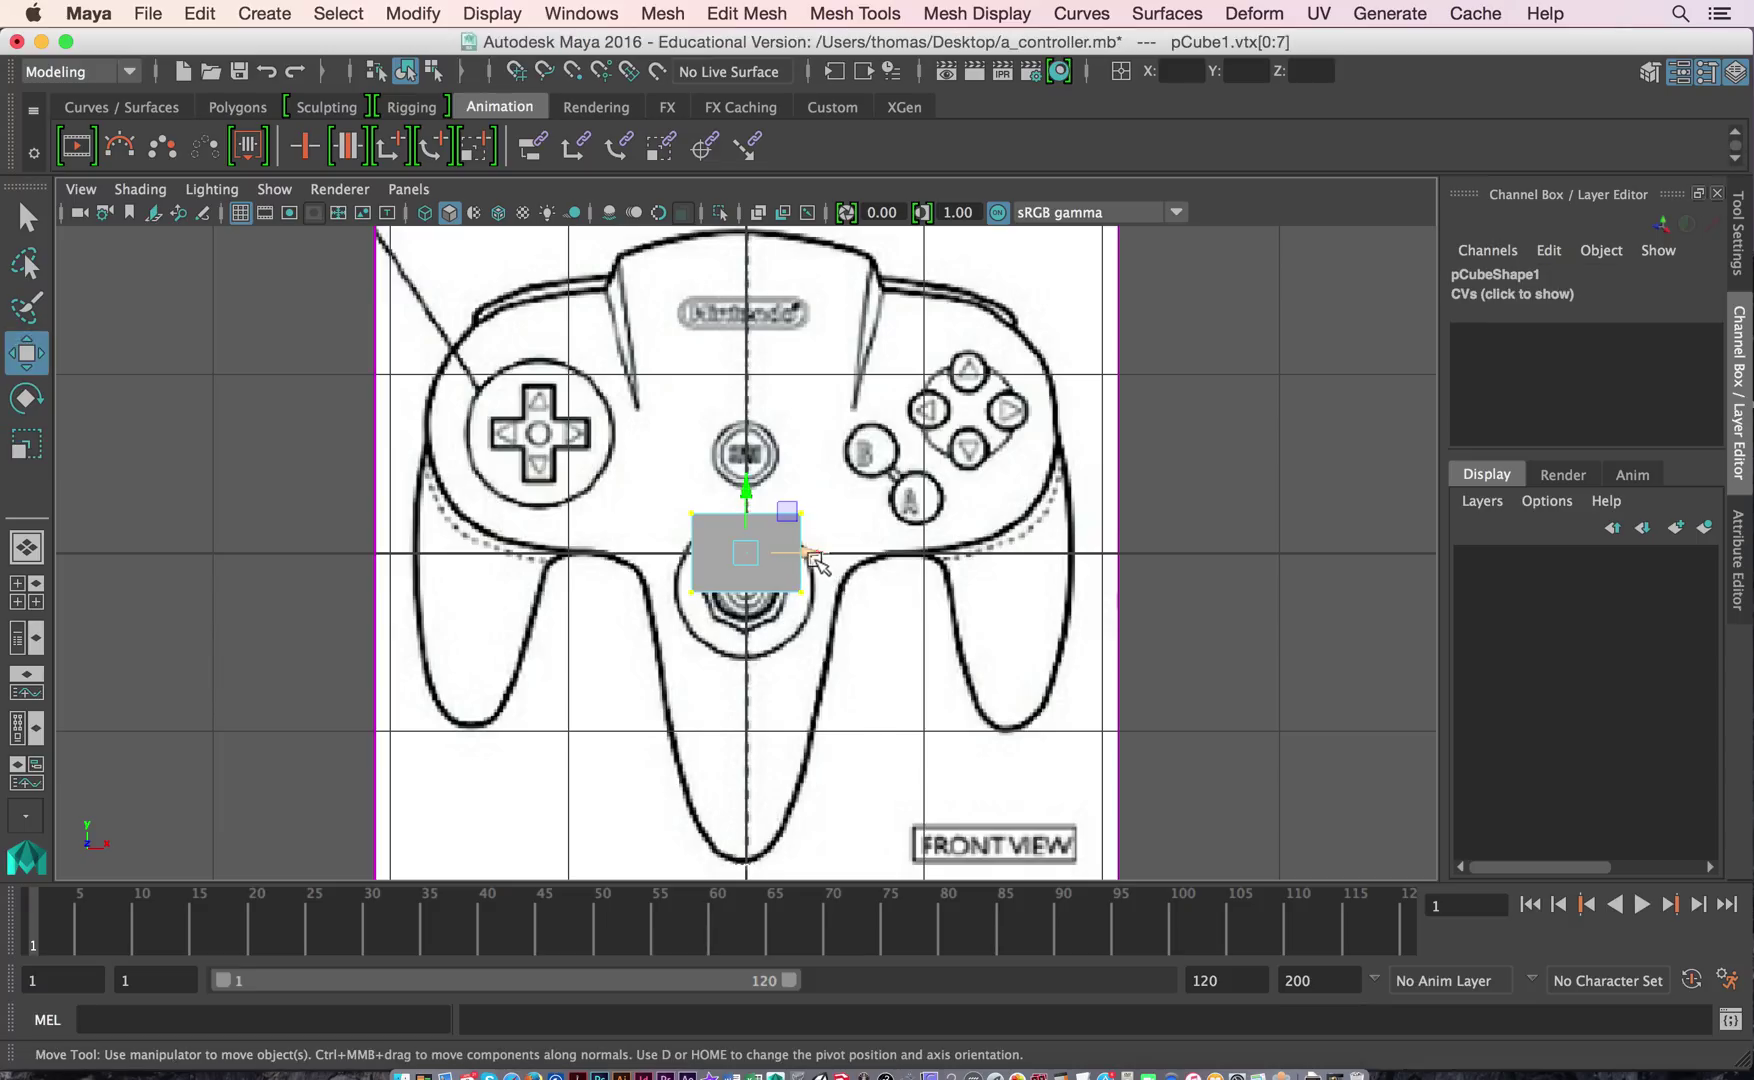
left_click_drag(813, 556, 867, 557)
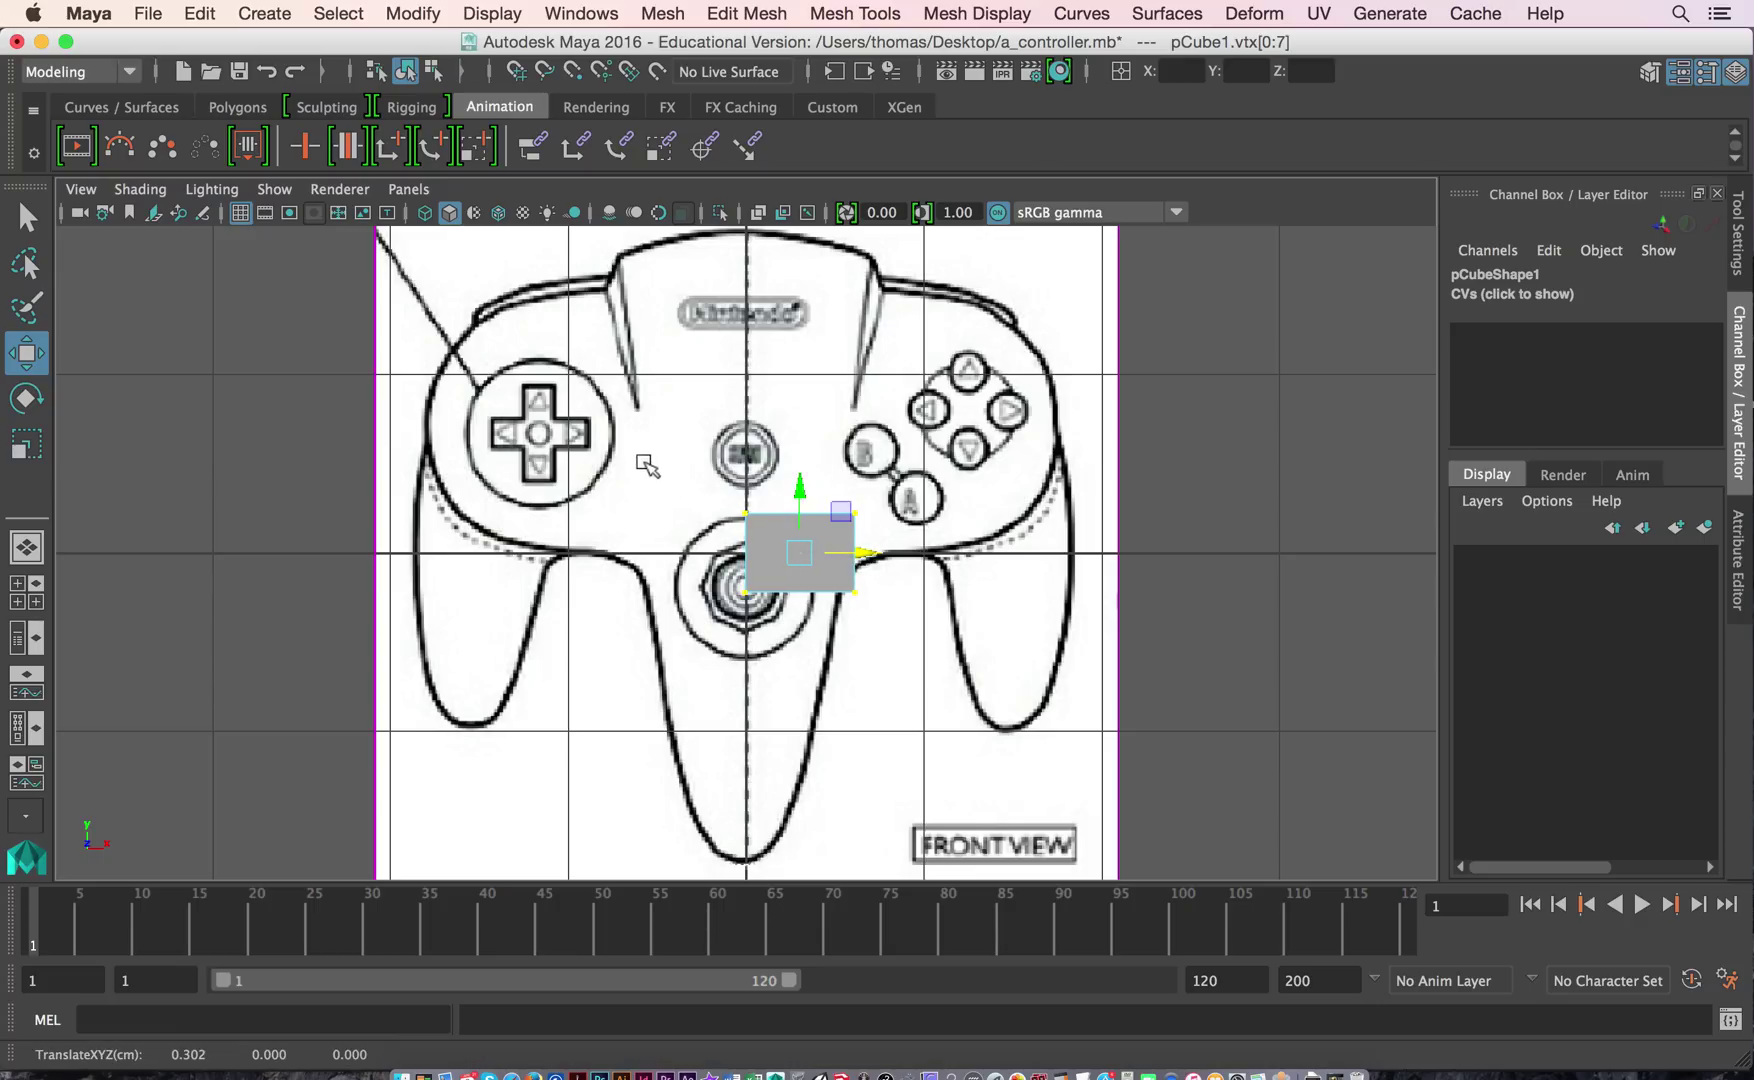
Raise the upper vertices to the controller's top edge, Y about 1.815, and lower the bottom ones to the middle grip's tip, Y about -1.739.
left_click_drag(735, 490, 893, 537)
left_click_drag(797, 452, 826, 225)
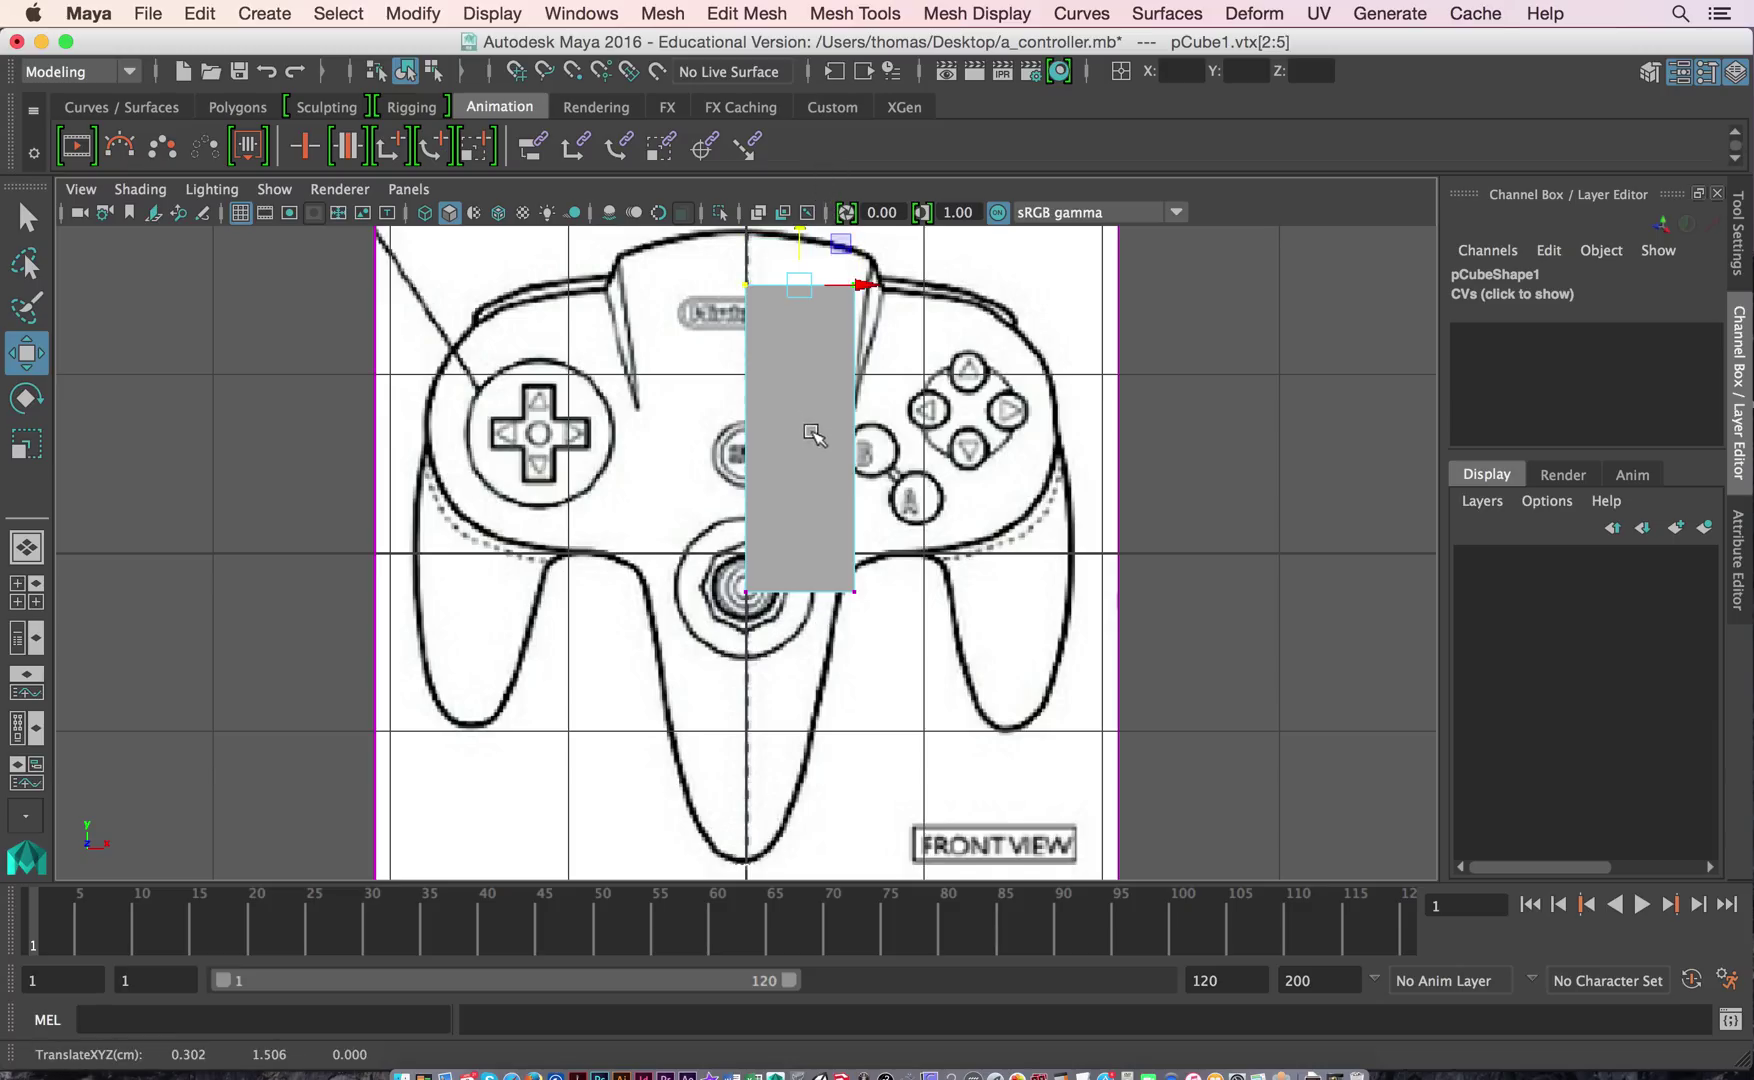
middle_click_drag(812, 433, 788, 588, "alt")
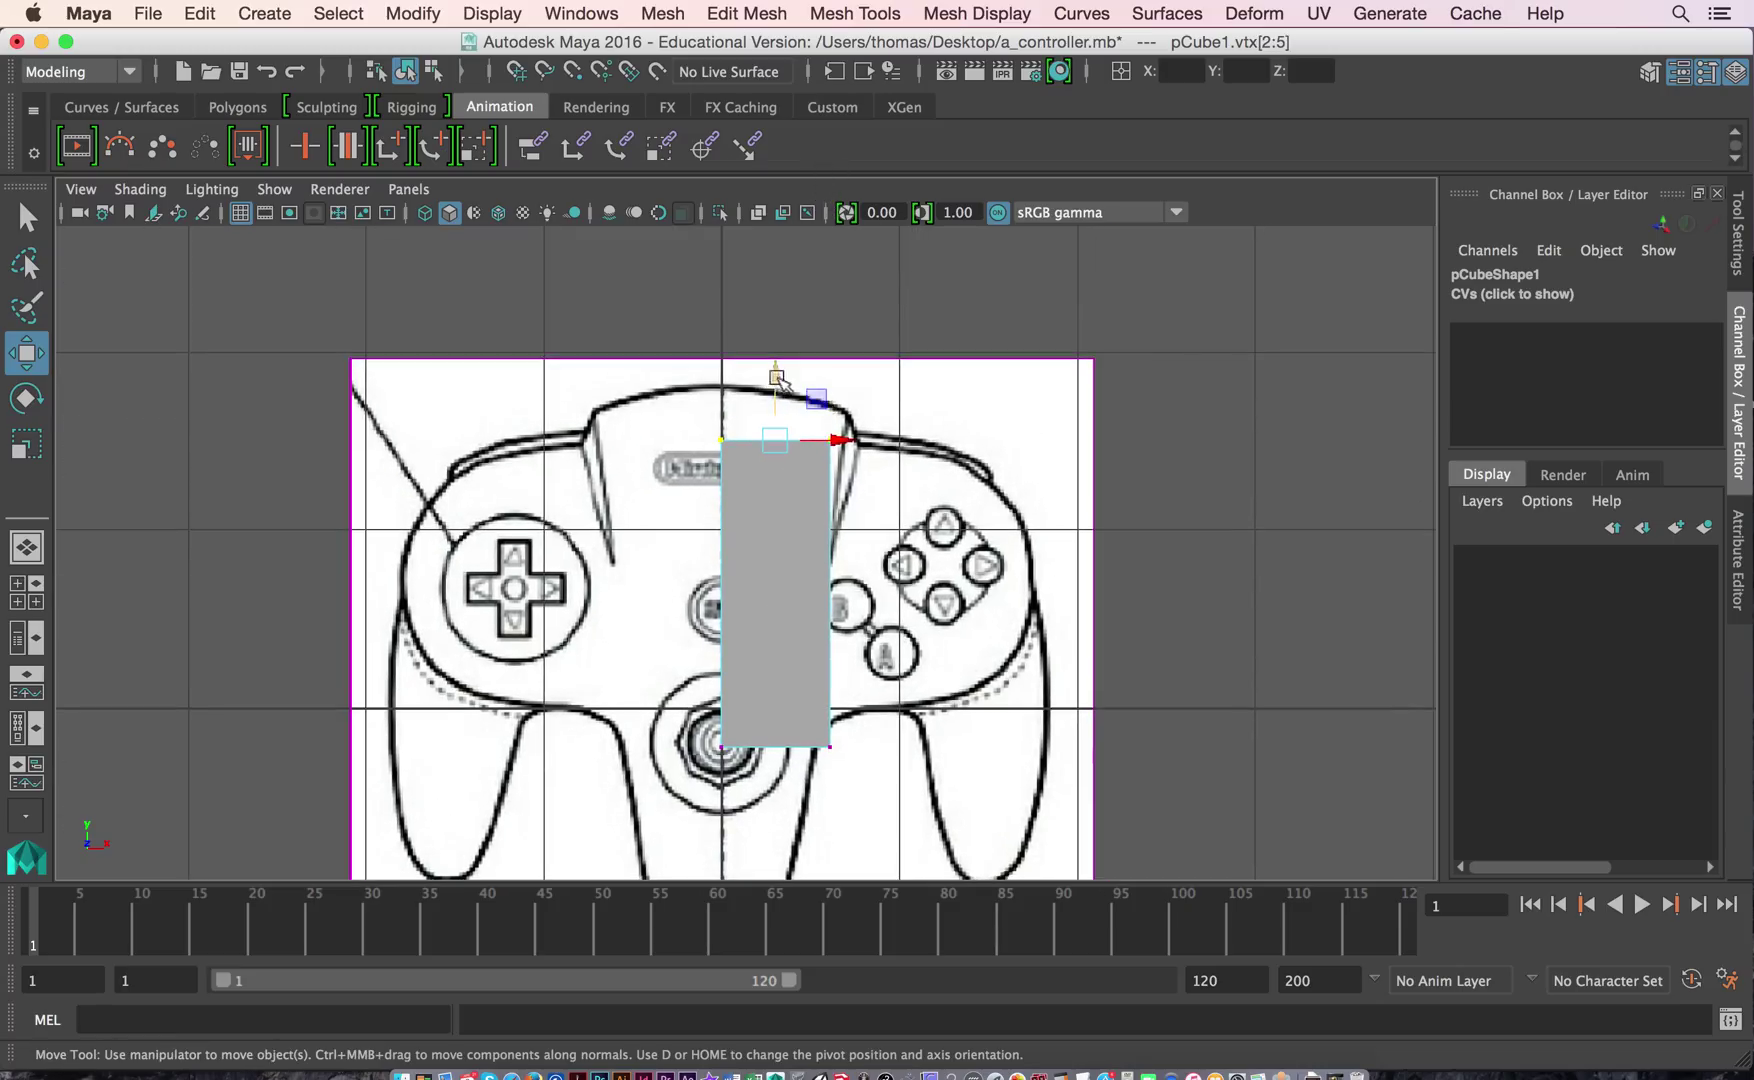
left_click_drag(778, 378, 780, 323)
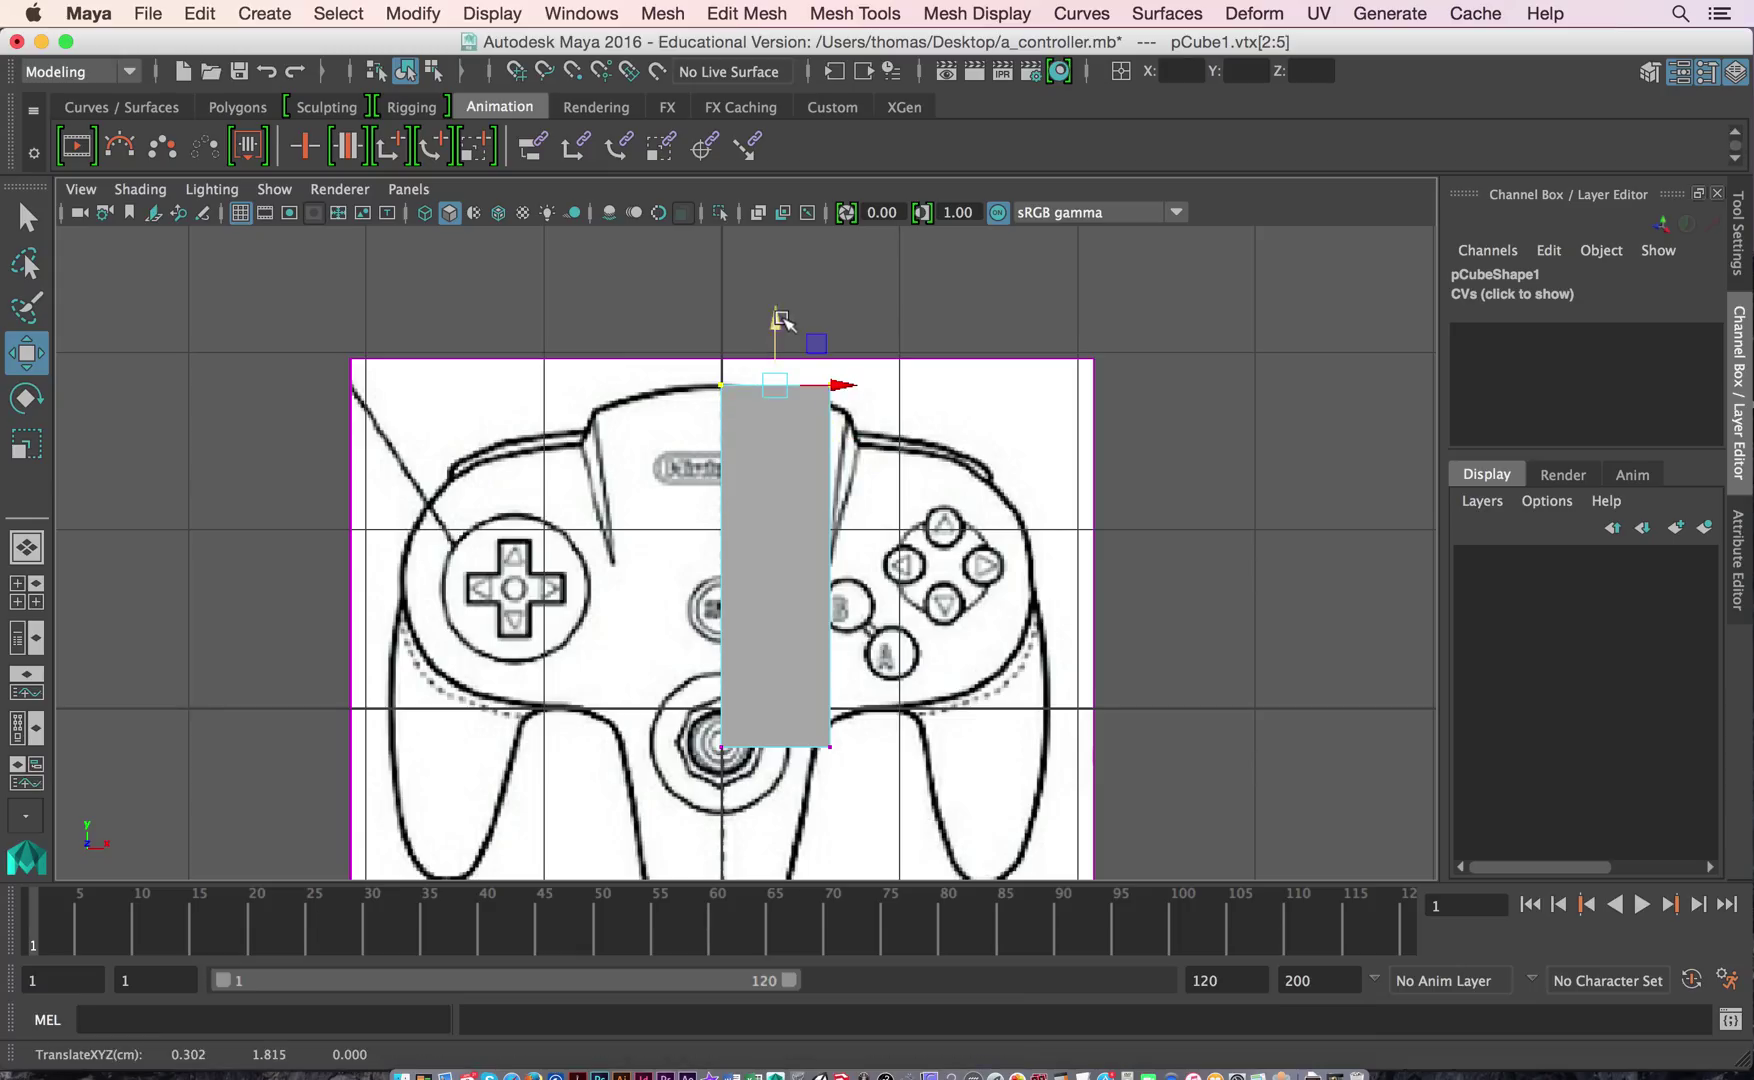
middle_click_drag(816, 518, 813, 351, "alt")
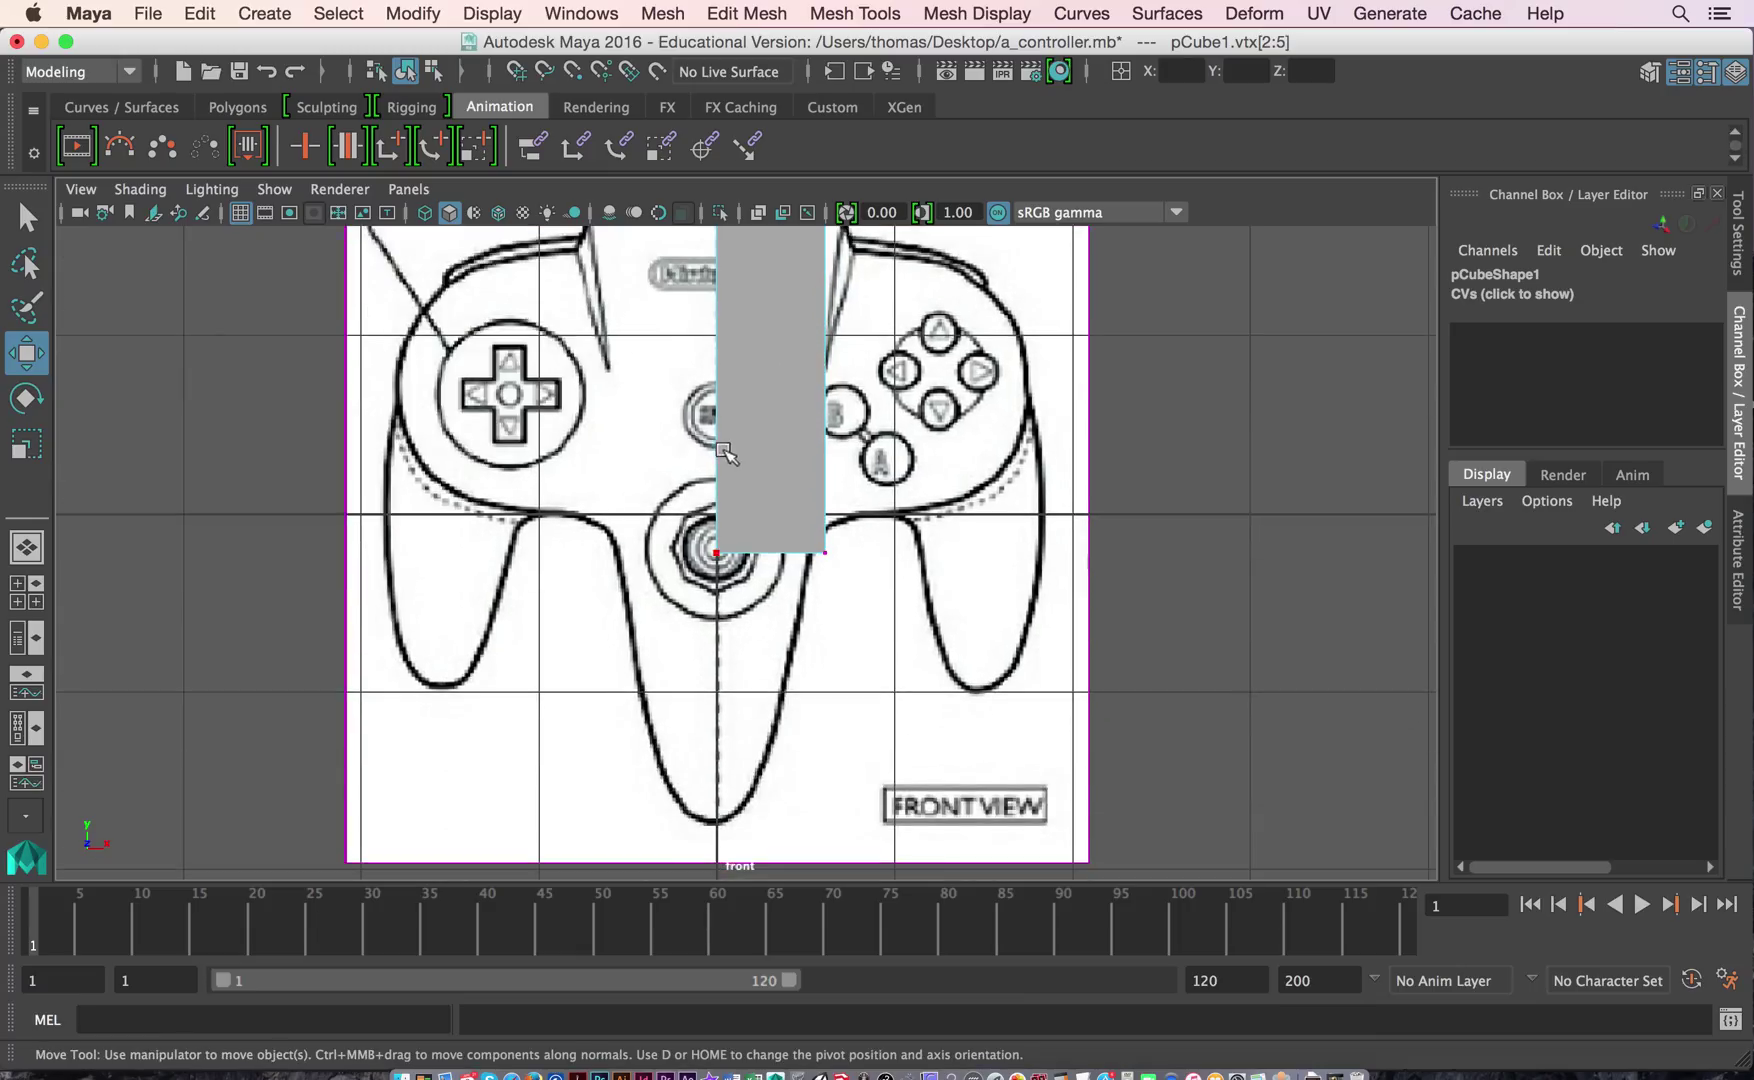
left_click_drag(872, 580, 700, 535)
left_click_drag(771, 477, 780, 748)
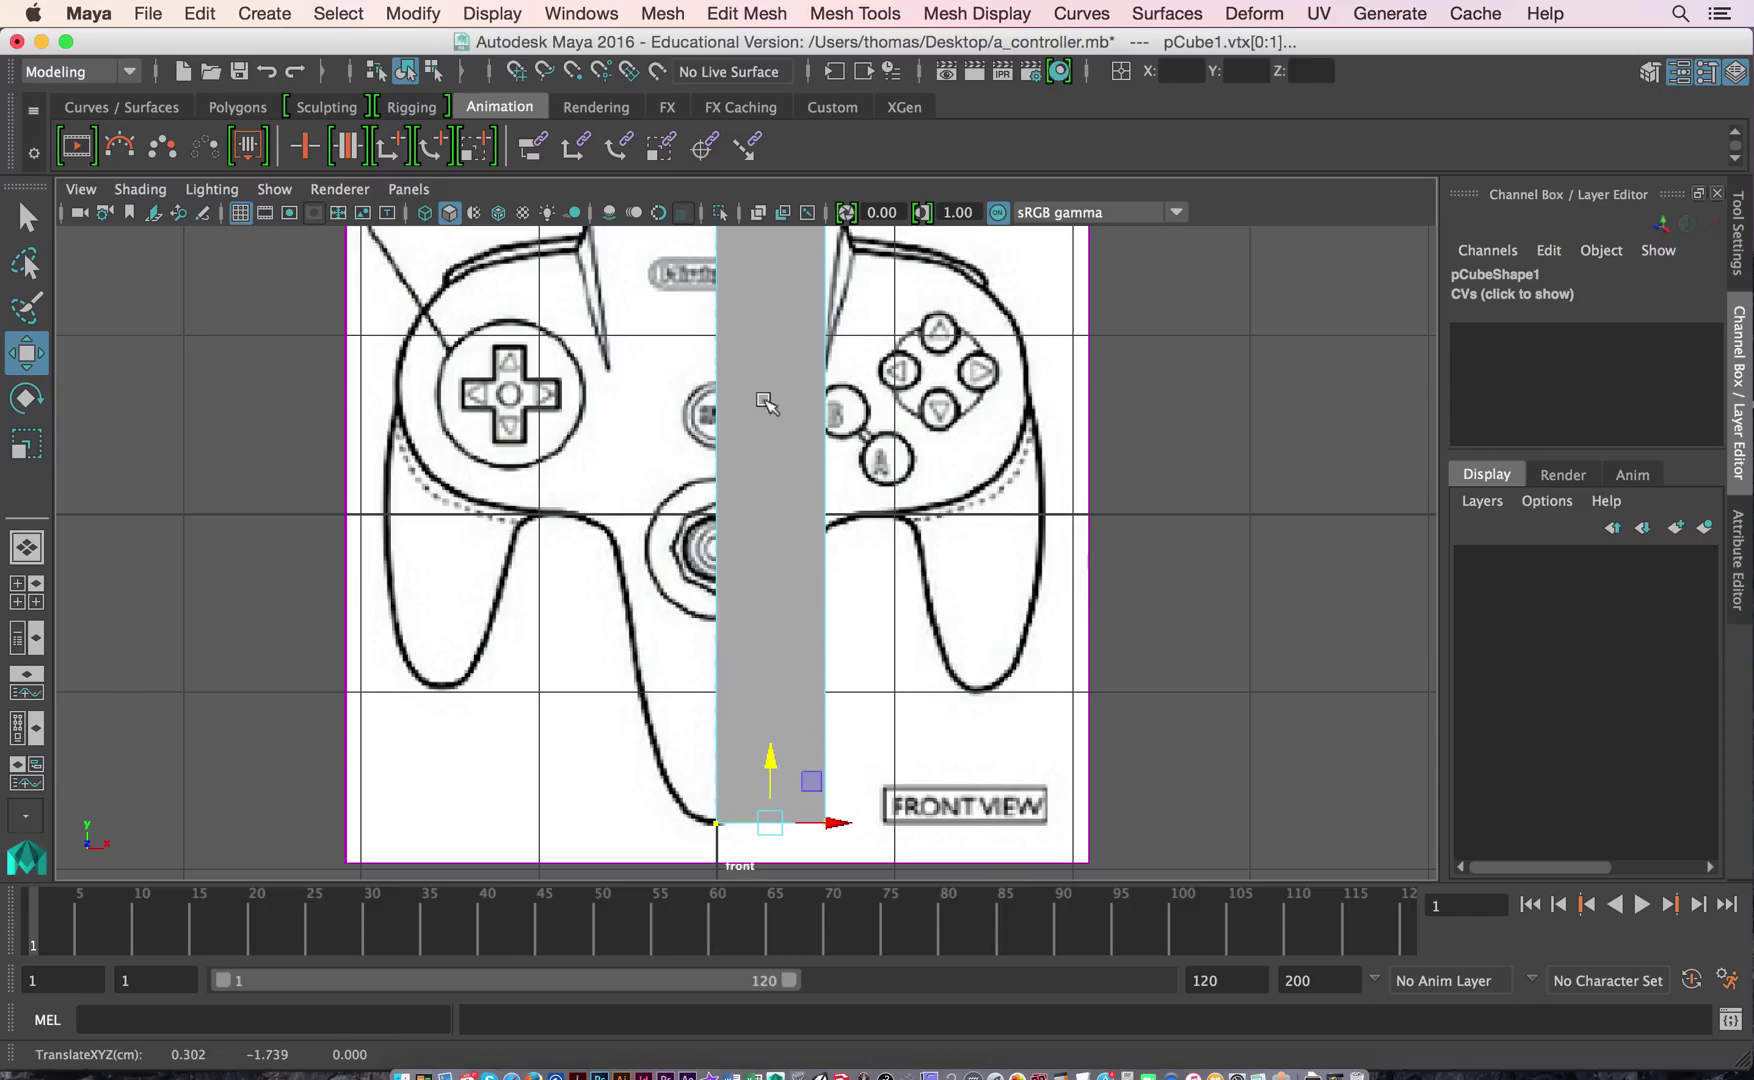
In the side view, thin the block by moving its front-side vertices back to about Z 0.041.
key("space")
key("space")
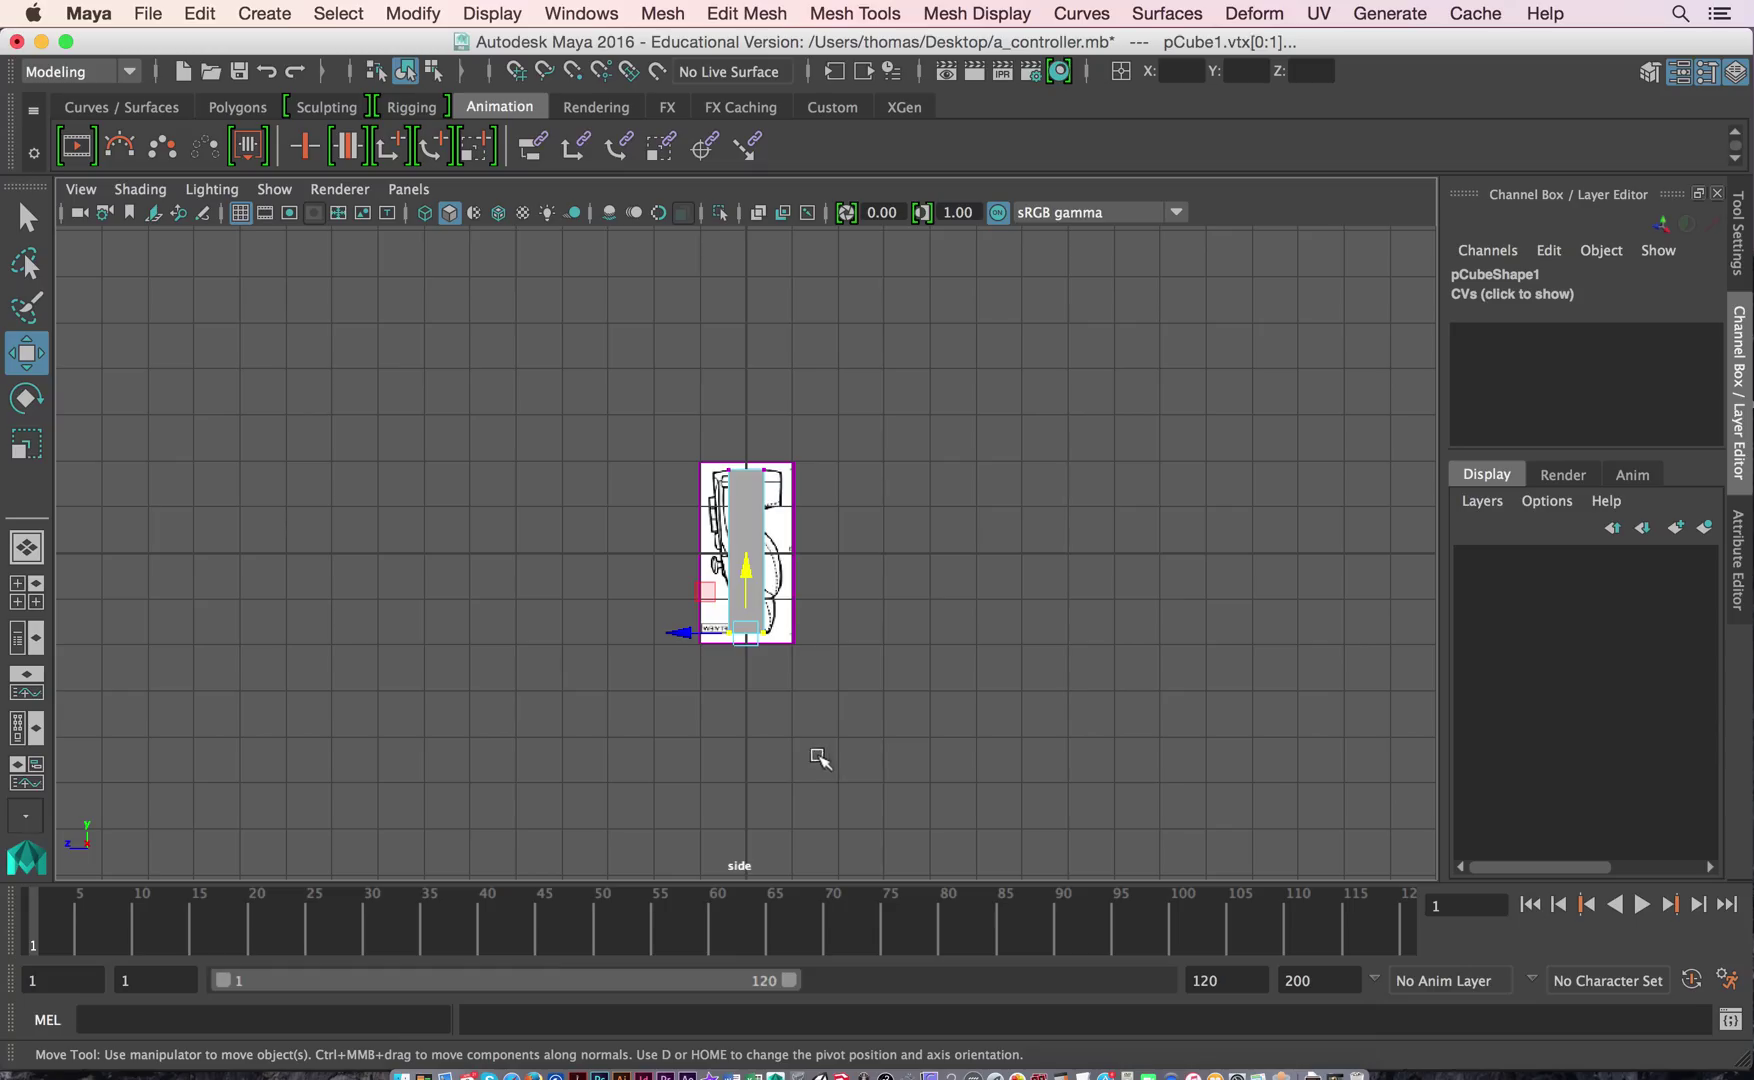
right_click_drag(531, 677, 1284, 708, "alt")
right_click_drag(662, 650, 828, 560, "alt")
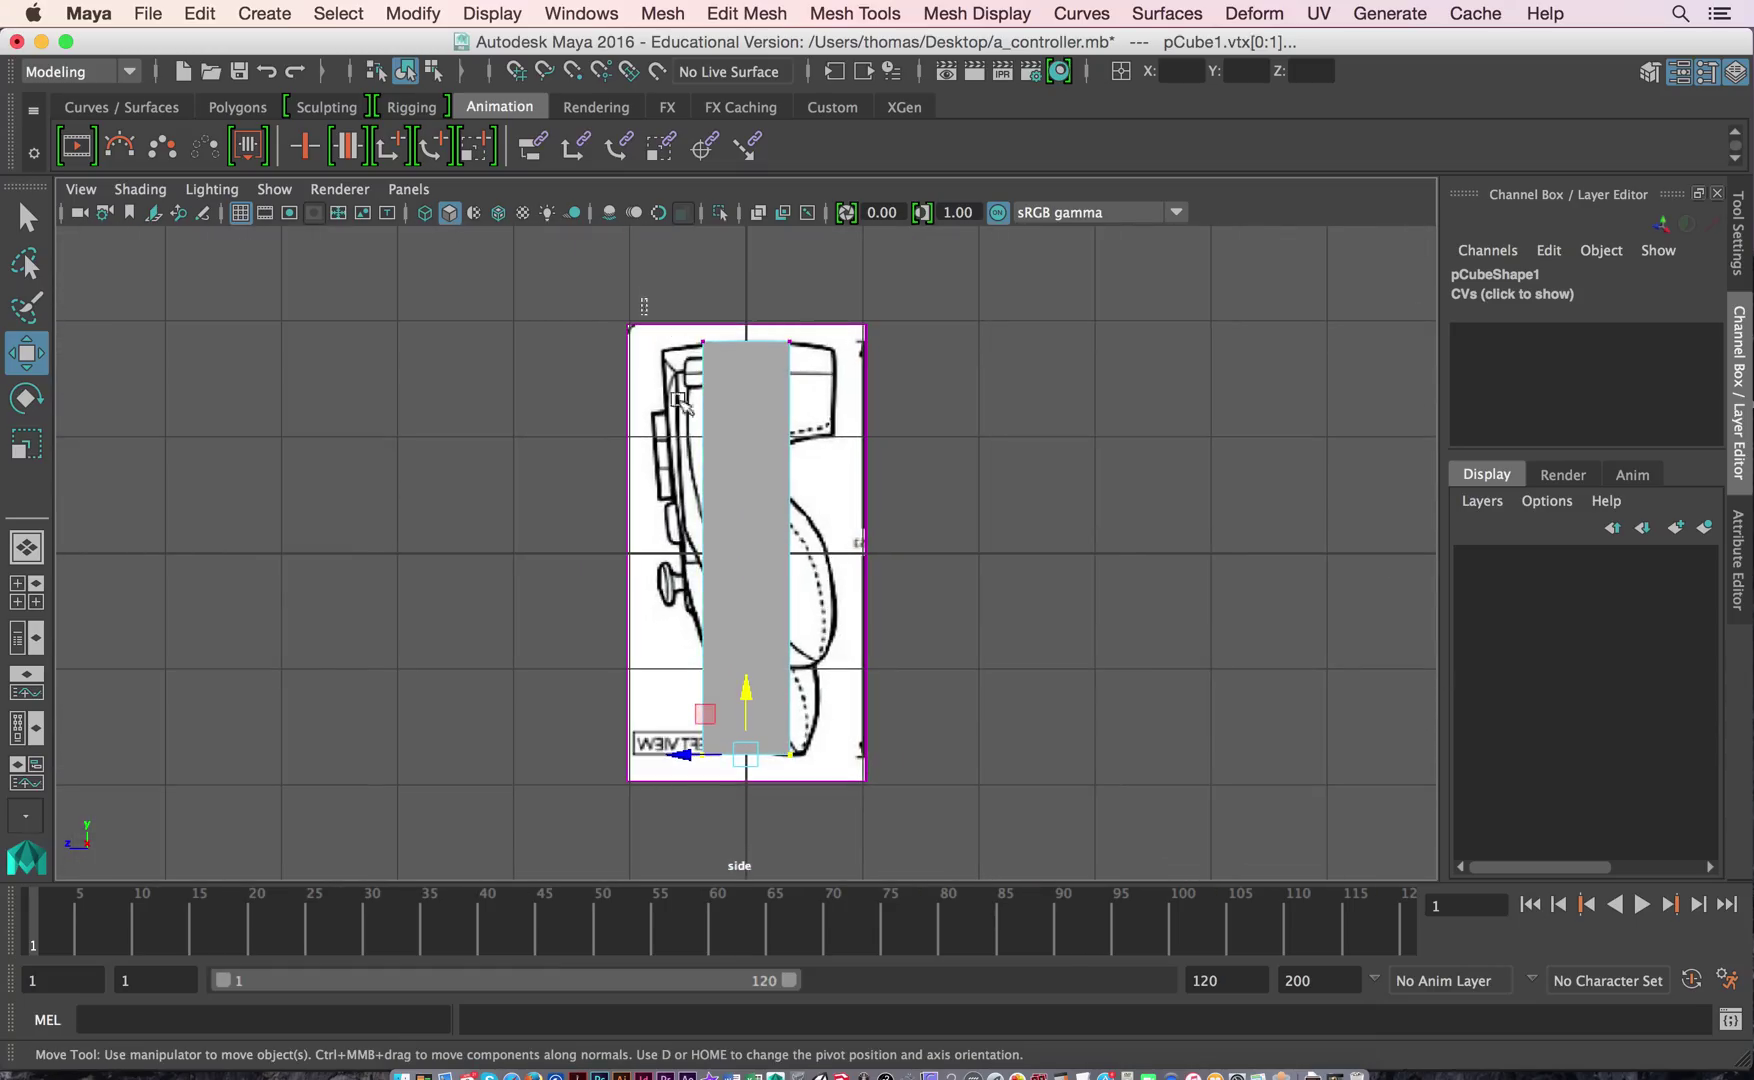
left_click_drag(678, 400, 738, 765)
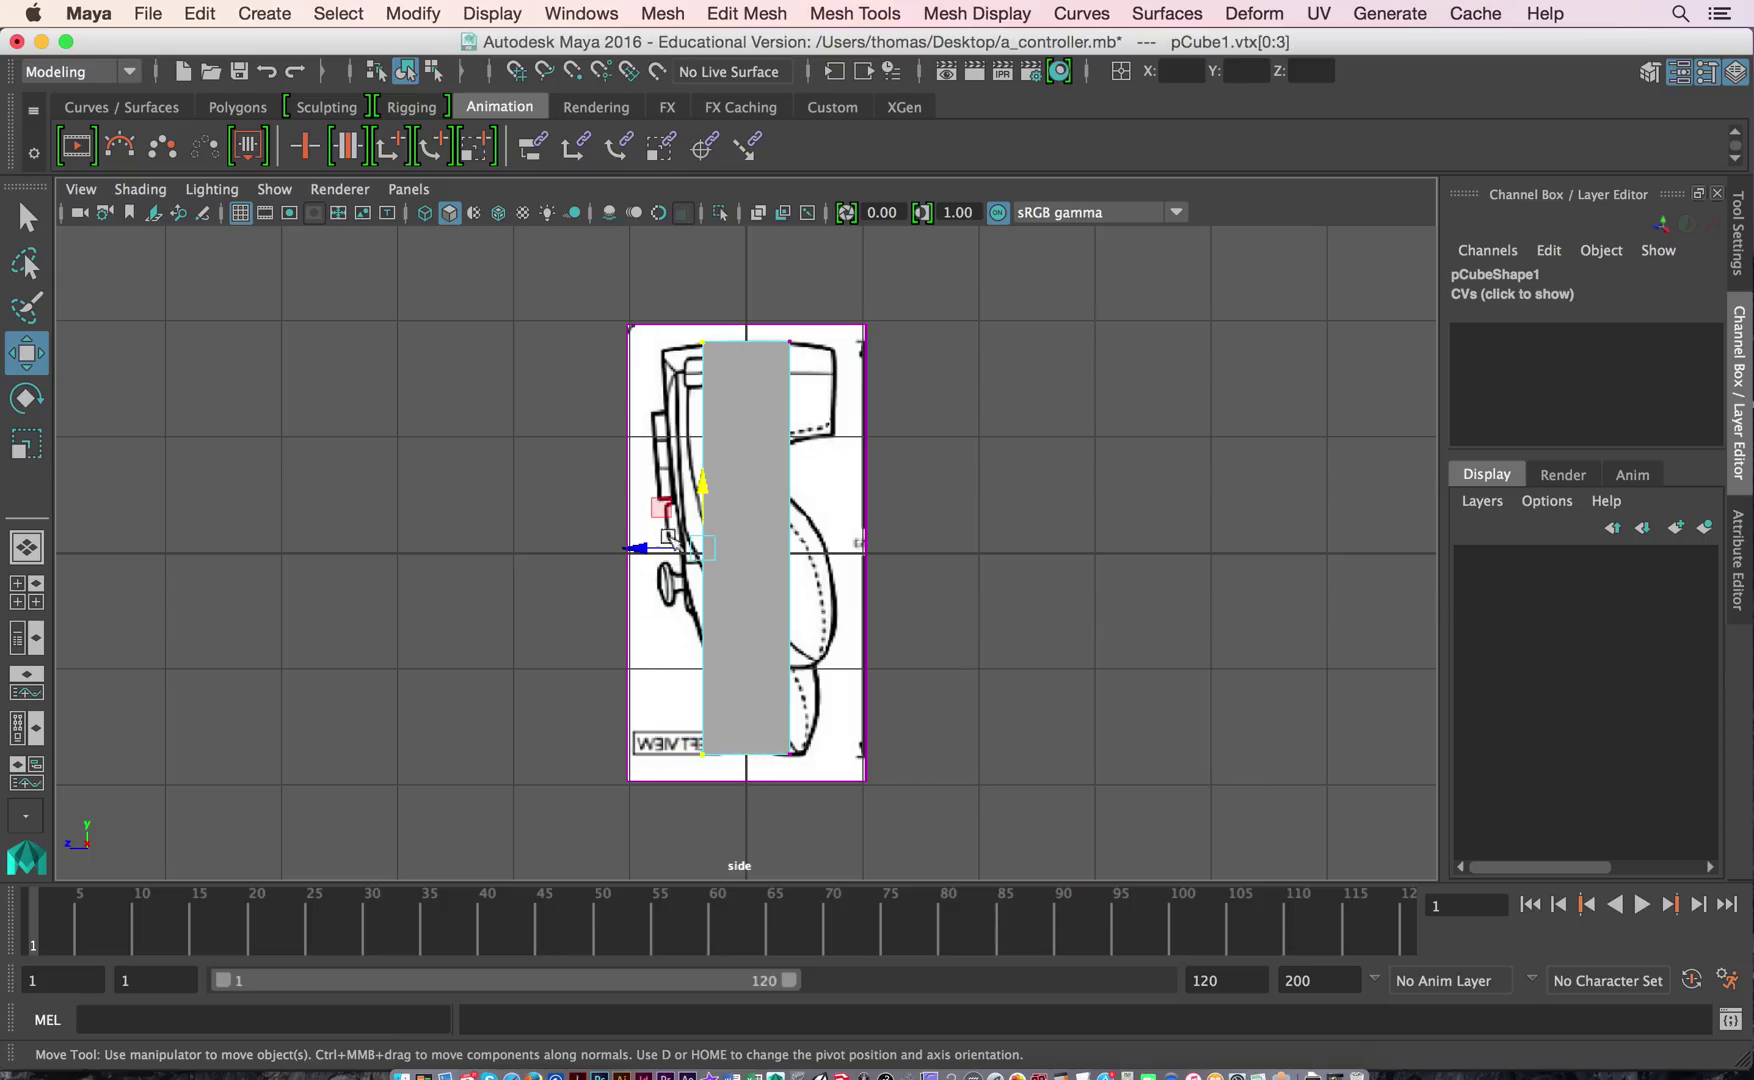
left_click_drag(668, 546, 705, 550)
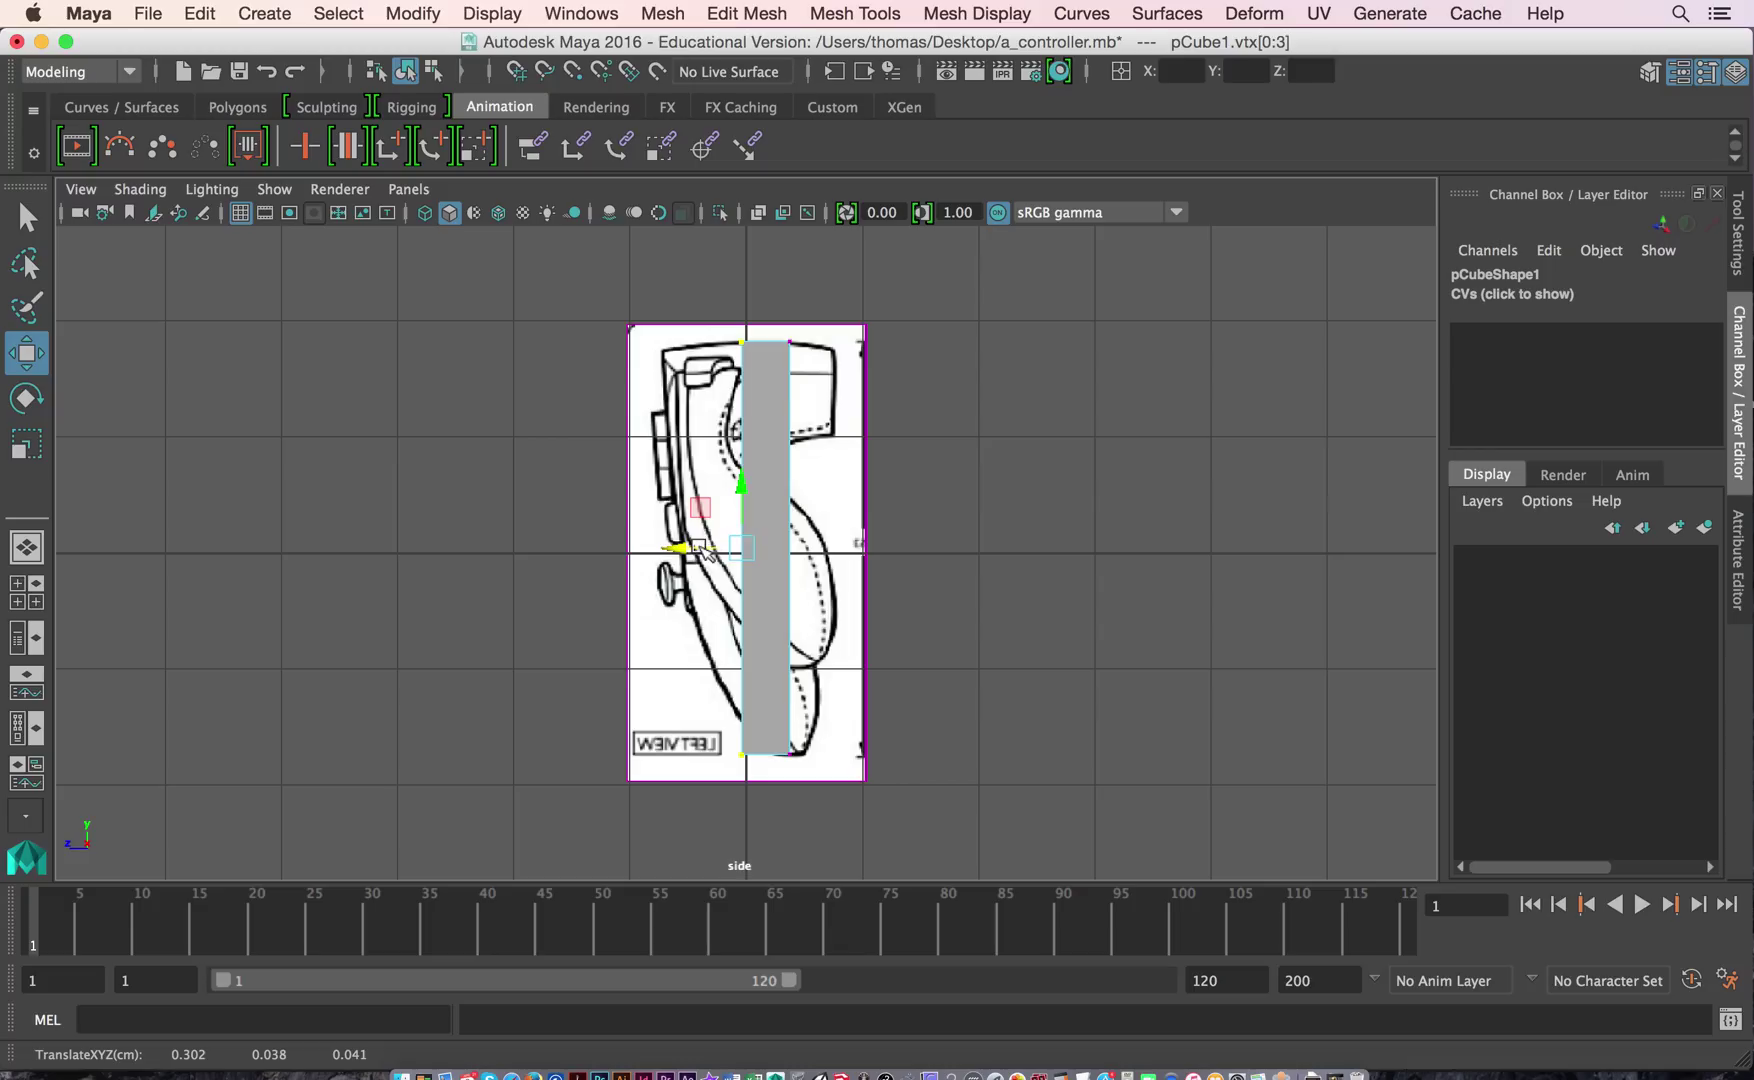
Slant the block to the side profile by moving its upper front vertices to about Z 0.524 and its lowest vertices to about Z -0.315.
left_click_drag(660, 290, 818, 358)
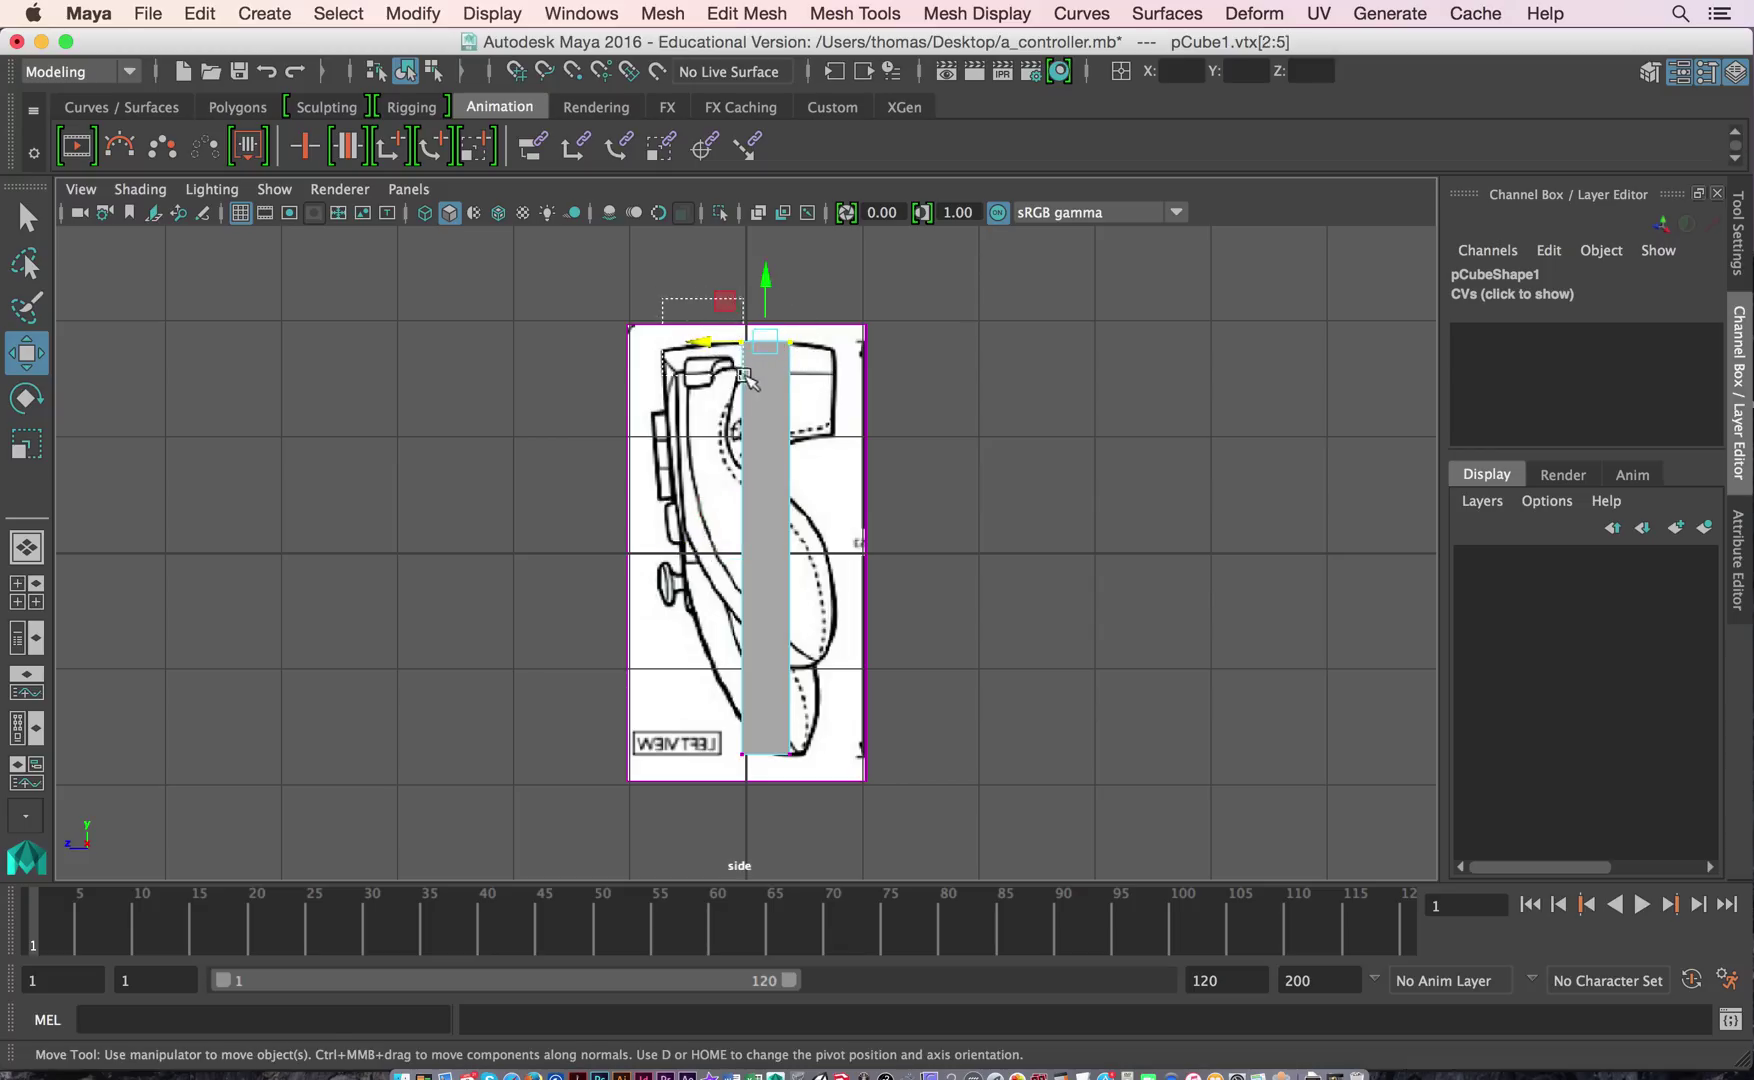
left_click_drag(748, 386, 657, 341)
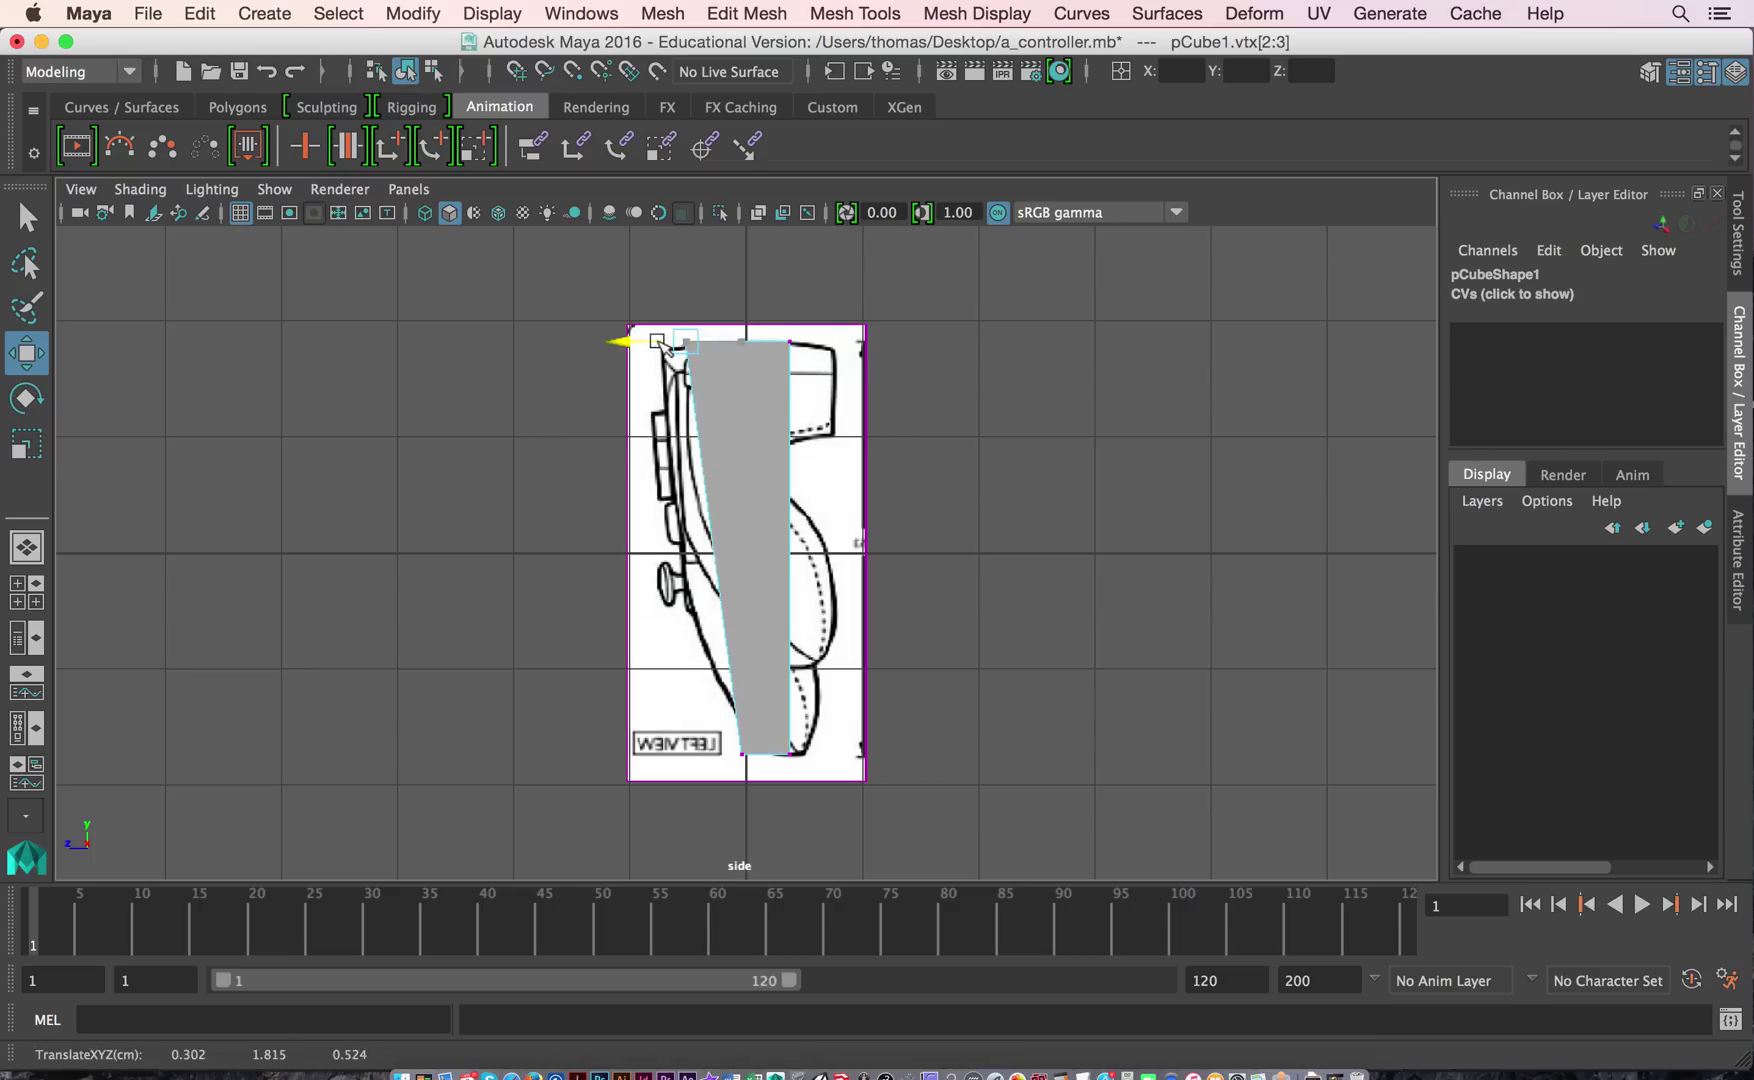
left_click_drag(700, 688, 864, 762)
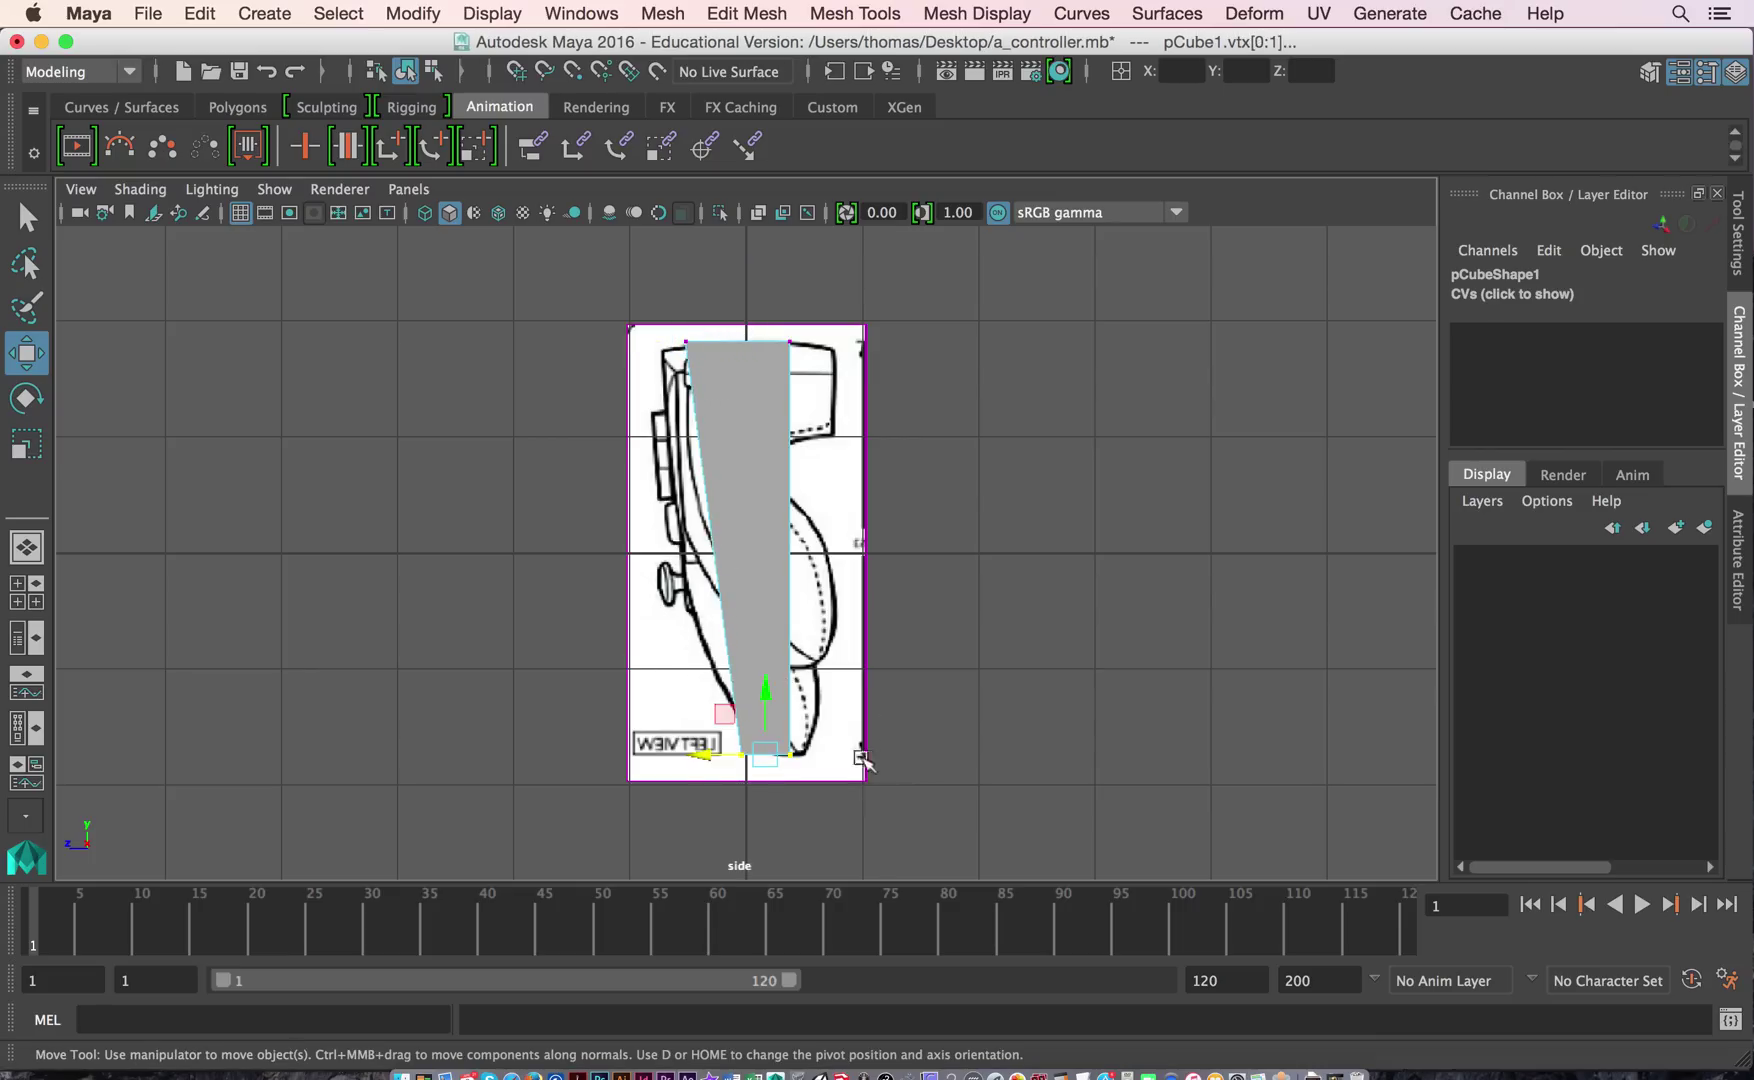
left_click_drag(707, 757, 730, 748)
key("space")
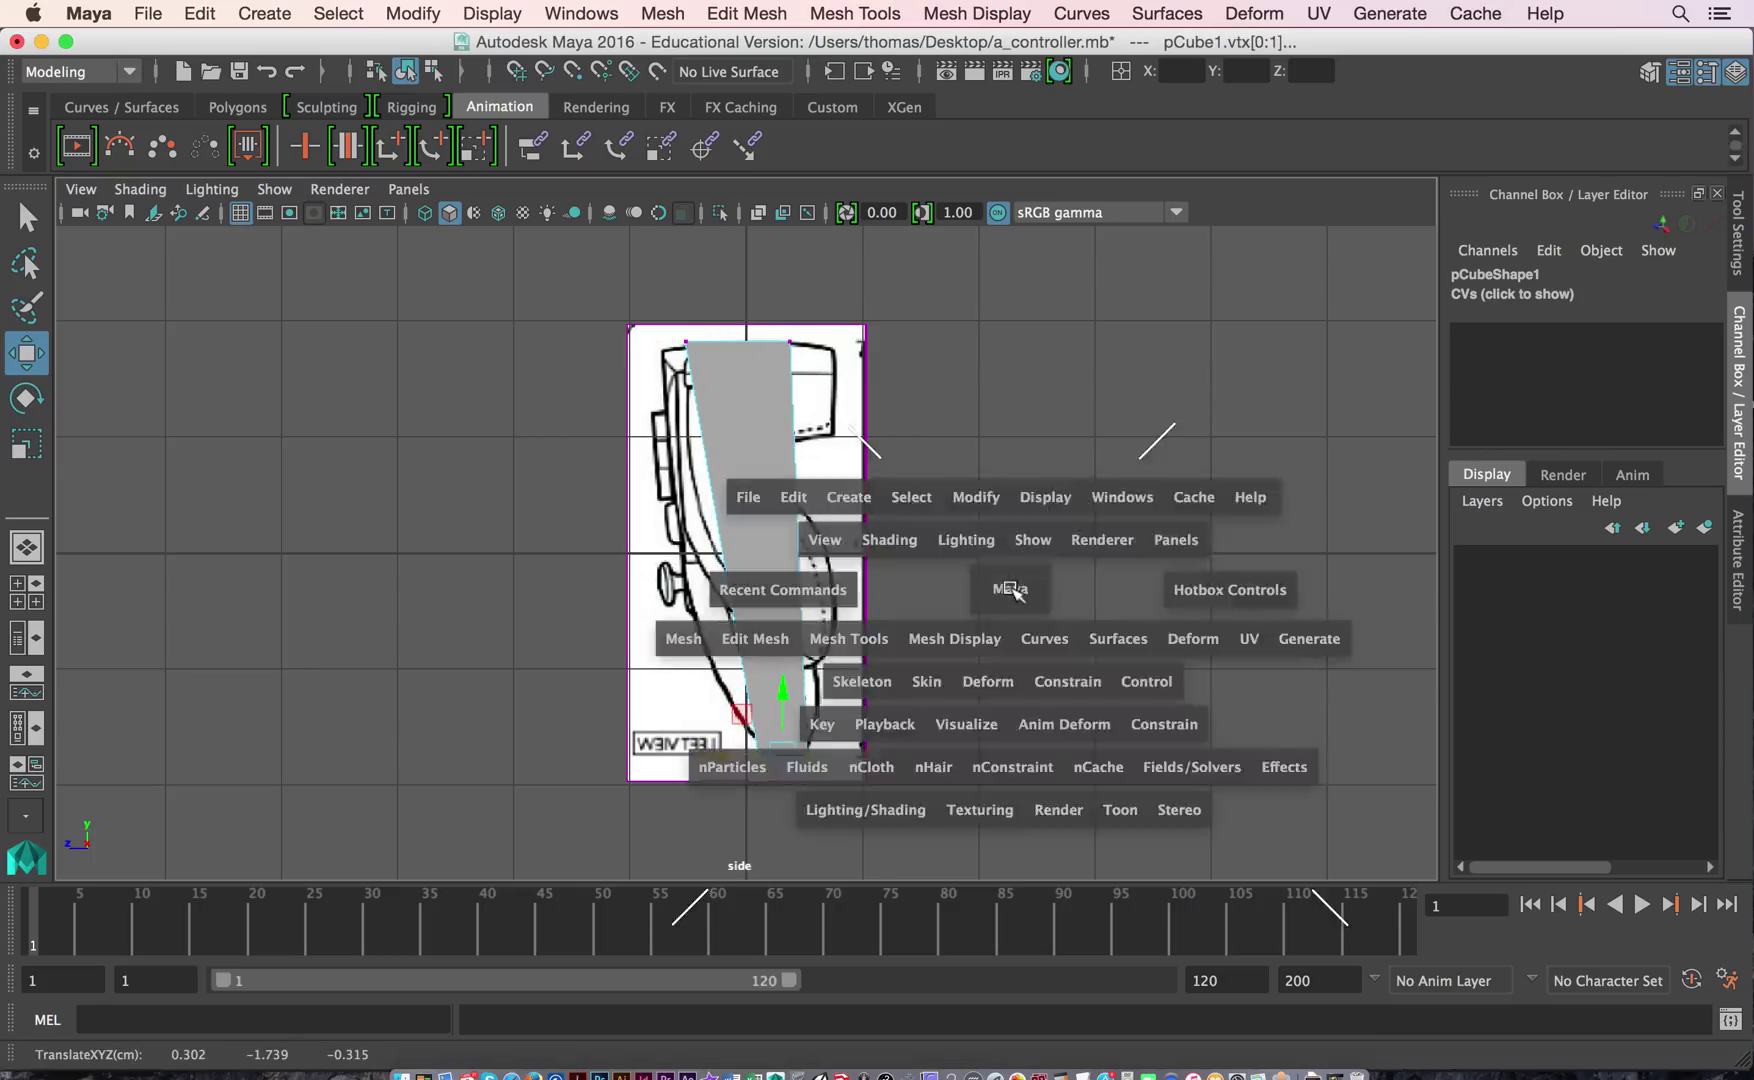
key("space")
left_click_drag(770, 524, 684, 578, "alt")
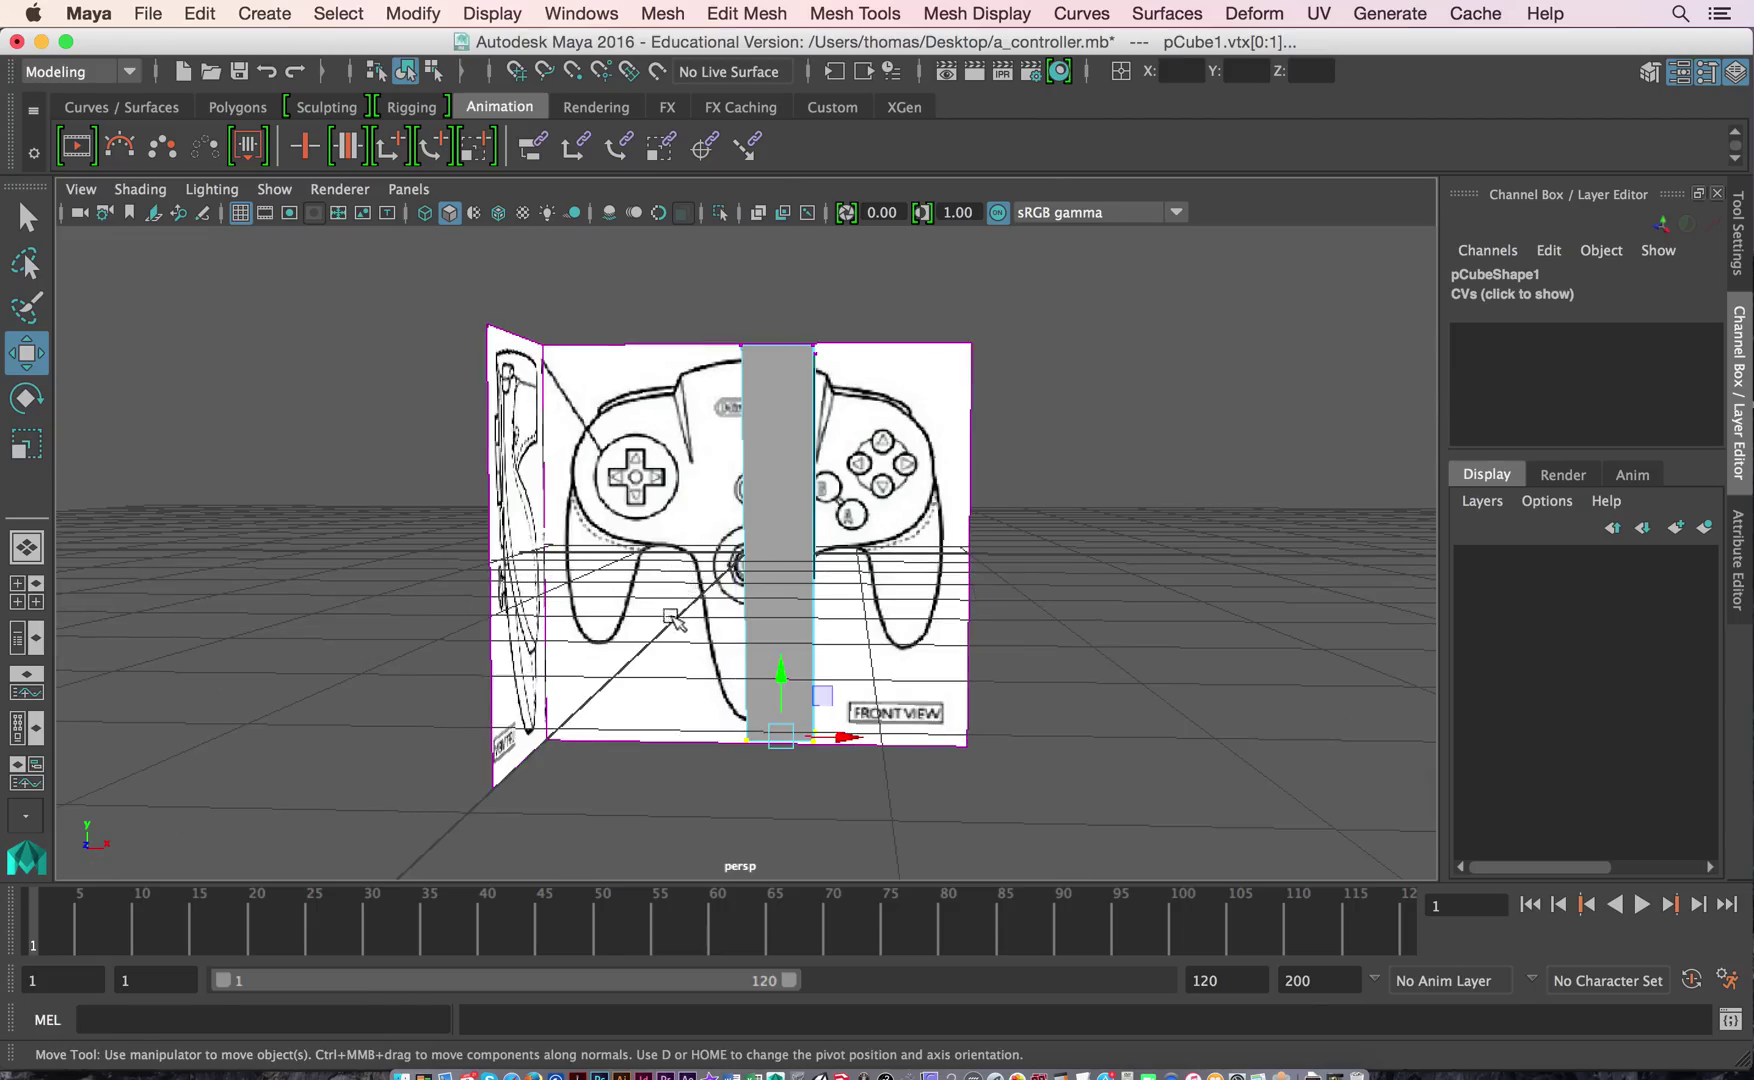
In the front view, move the block's lower outer vertices onto the middle grip's curve, at about X 0.267, Y -1.453.
key("space")
key("space")
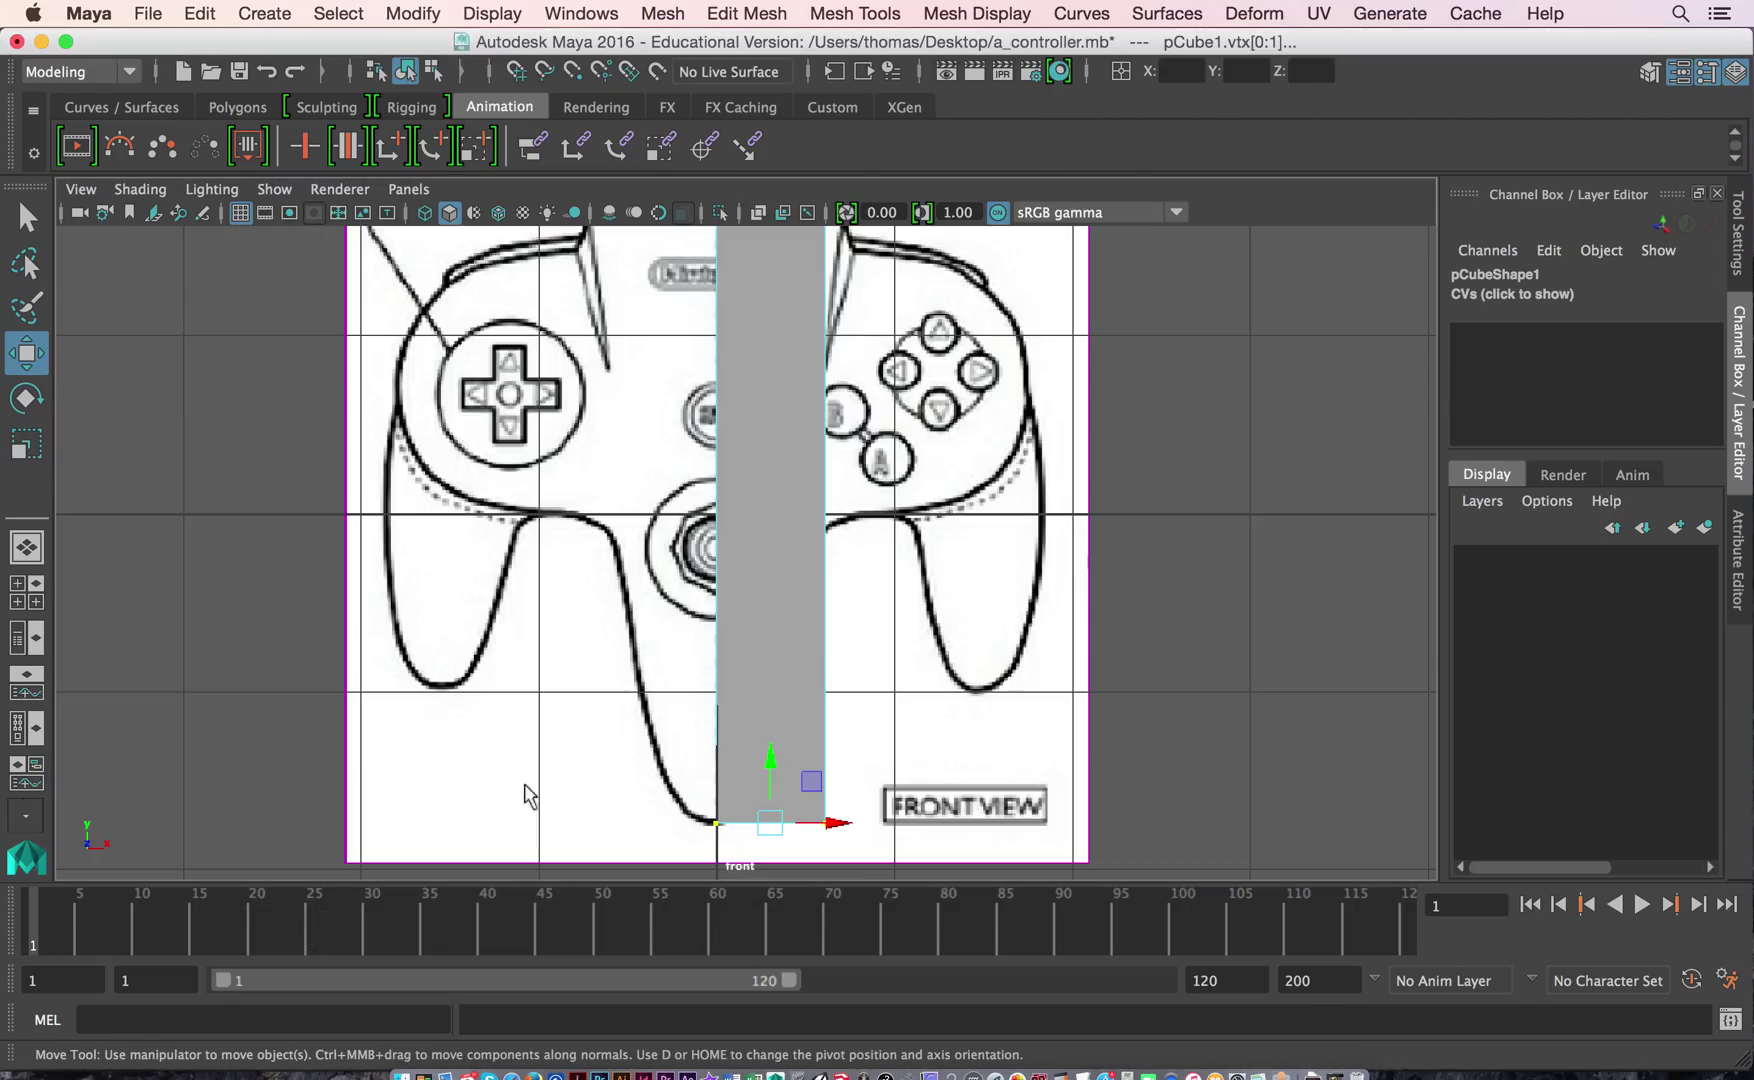
left_click(897, 737)
scroll(980, 683, "down", 3)
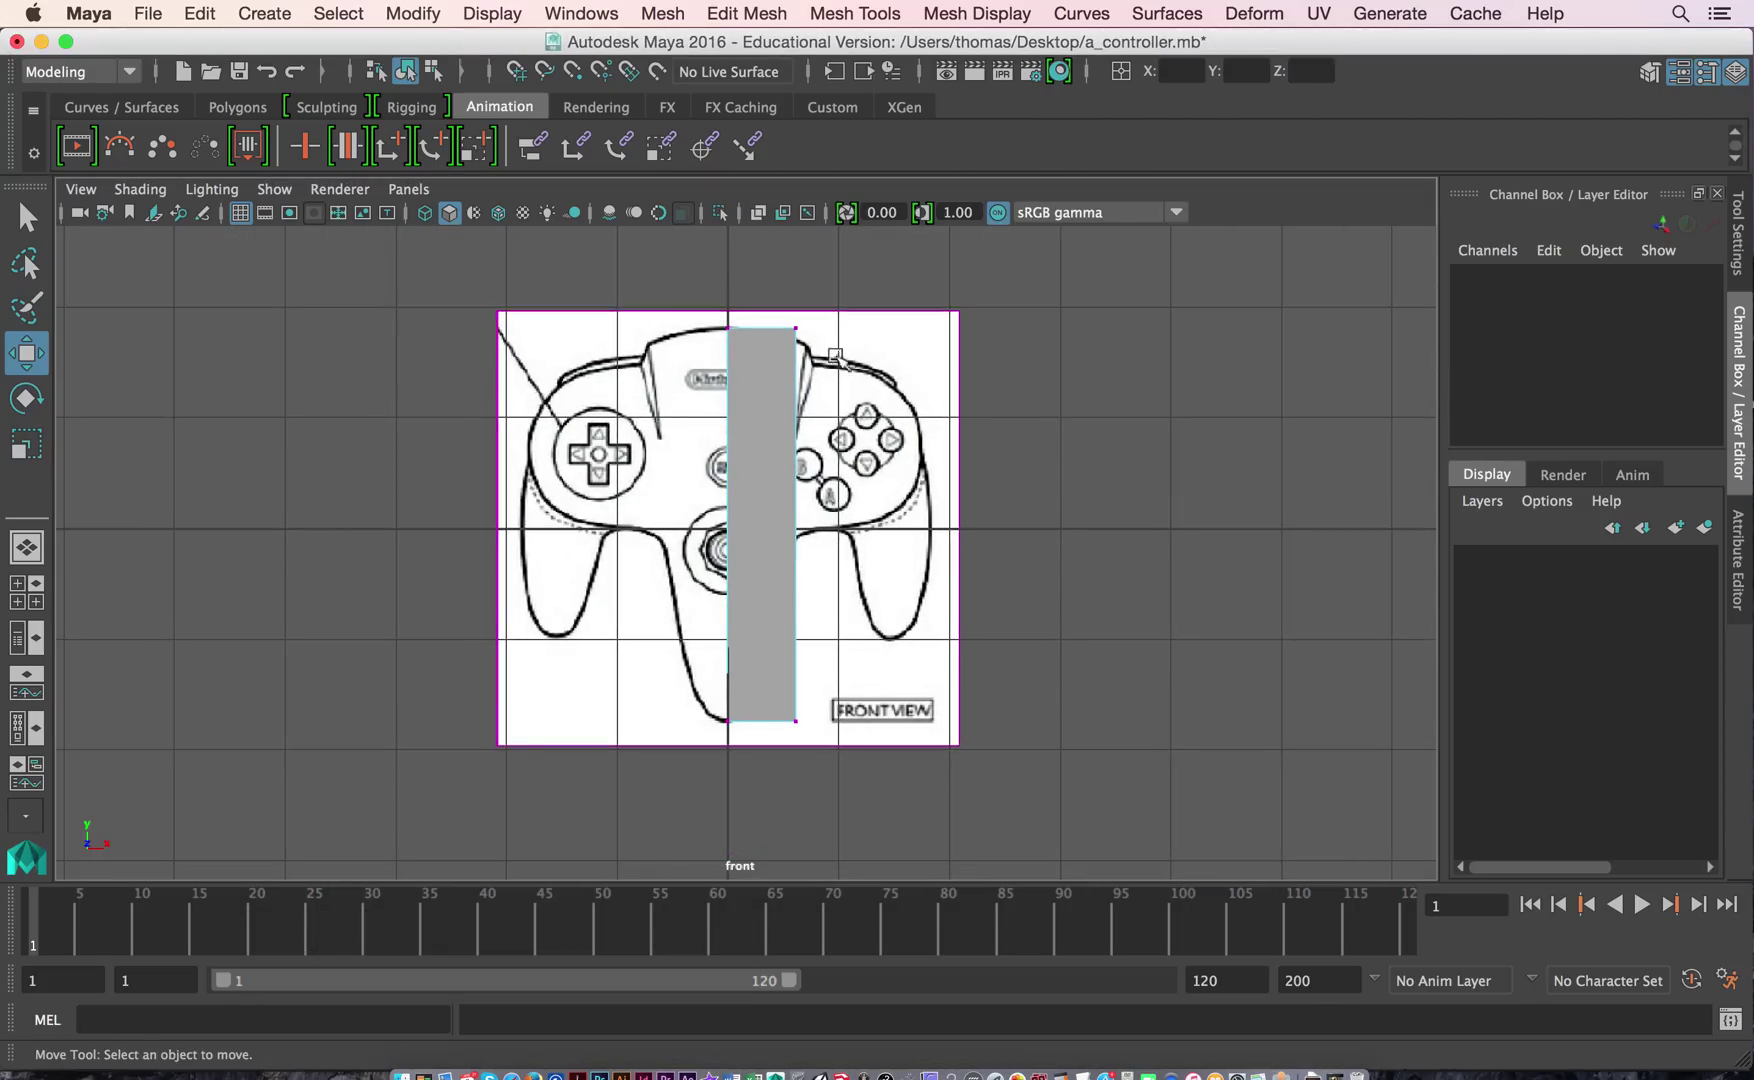
left_click_drag(783, 332, 938, 749)
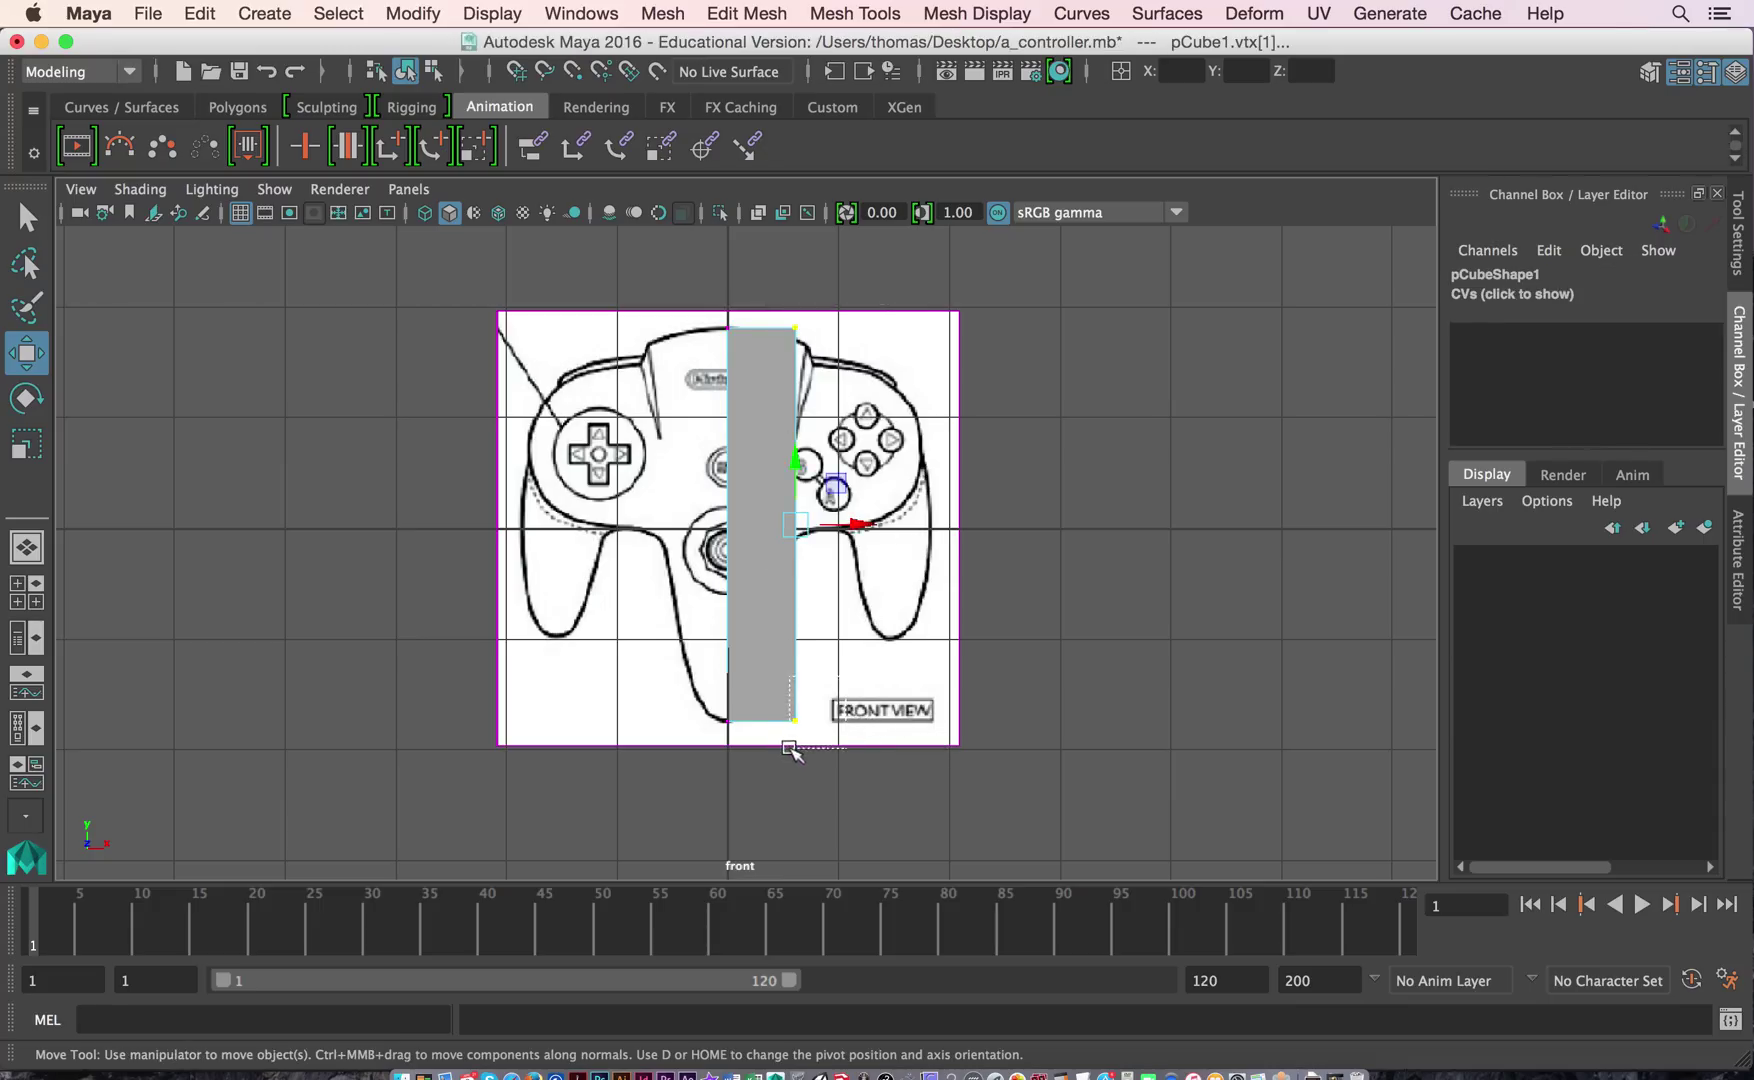
mouse_move(789, 750)
left_mouse_down()
mouse_move(817, 732)
mouse_move(800, 733)
left_mouse_up()
left_click_drag(759, 659, 760, 628)
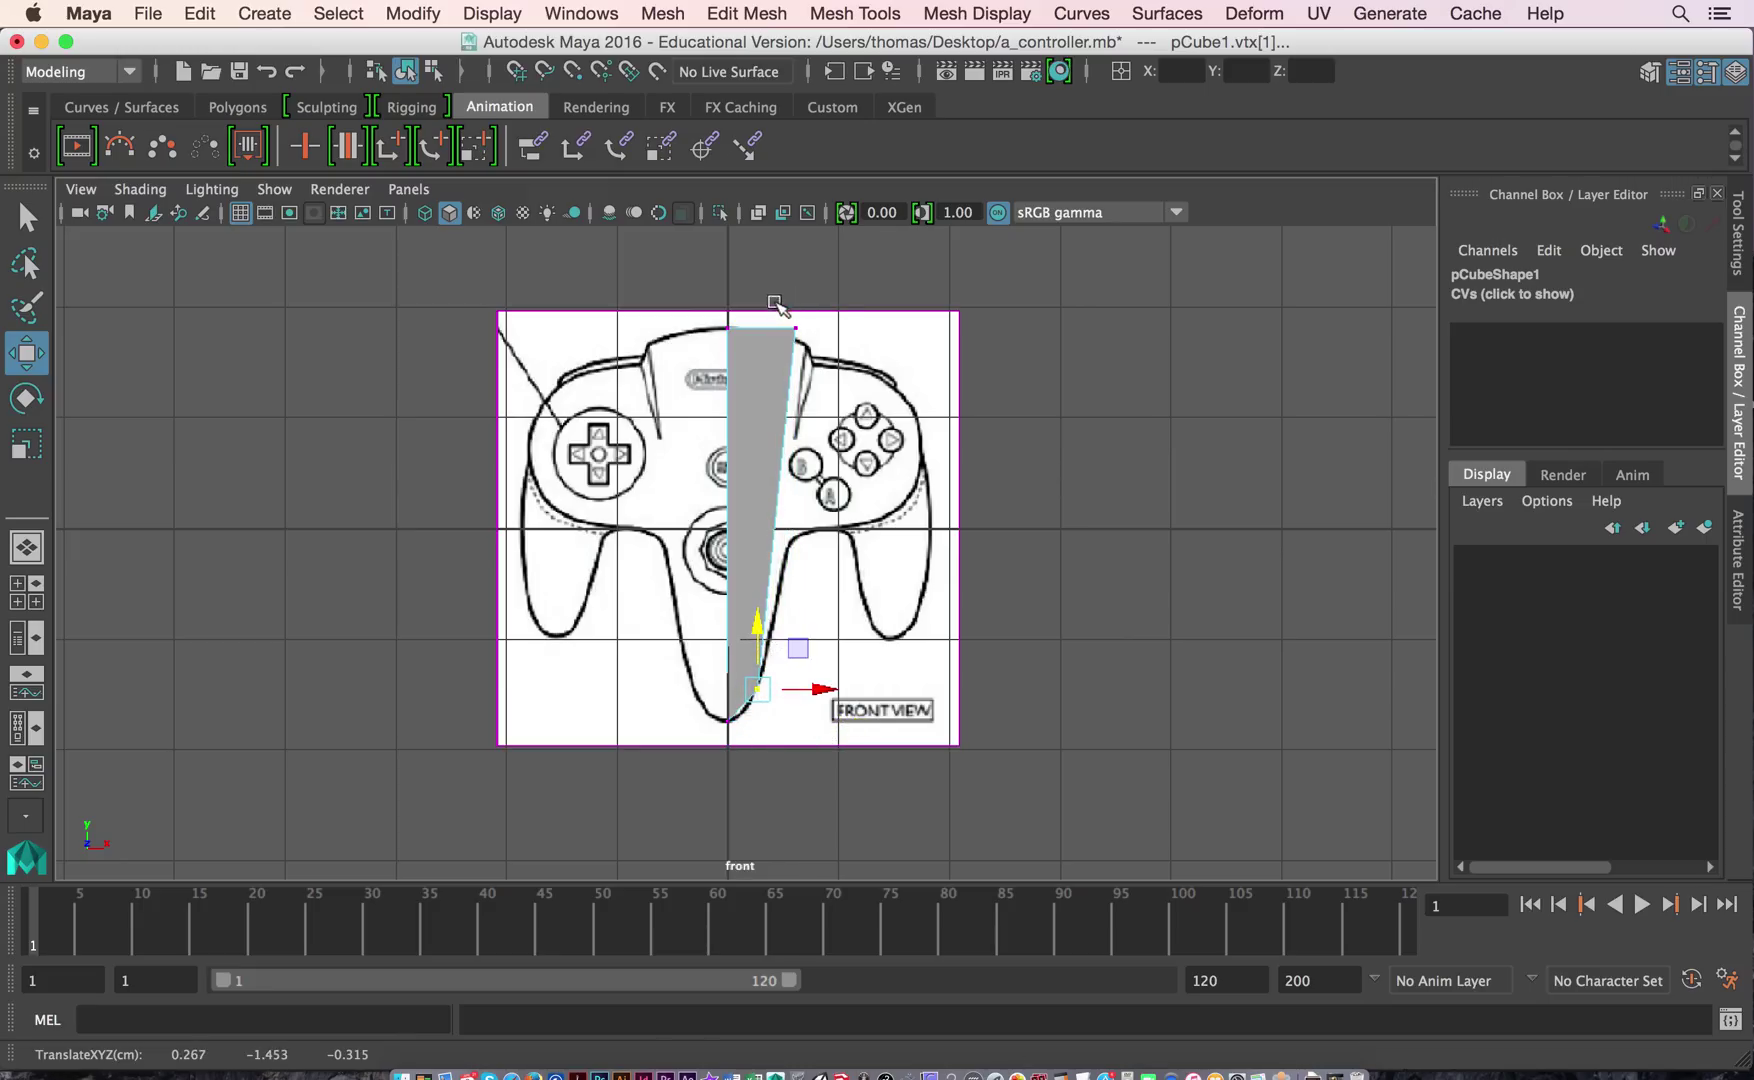
Move the block's upper outer vertices onto the corner of the controller's raised top section.
left_click_drag(775, 302, 841, 363)
left_click_drag(799, 259, 803, 277)
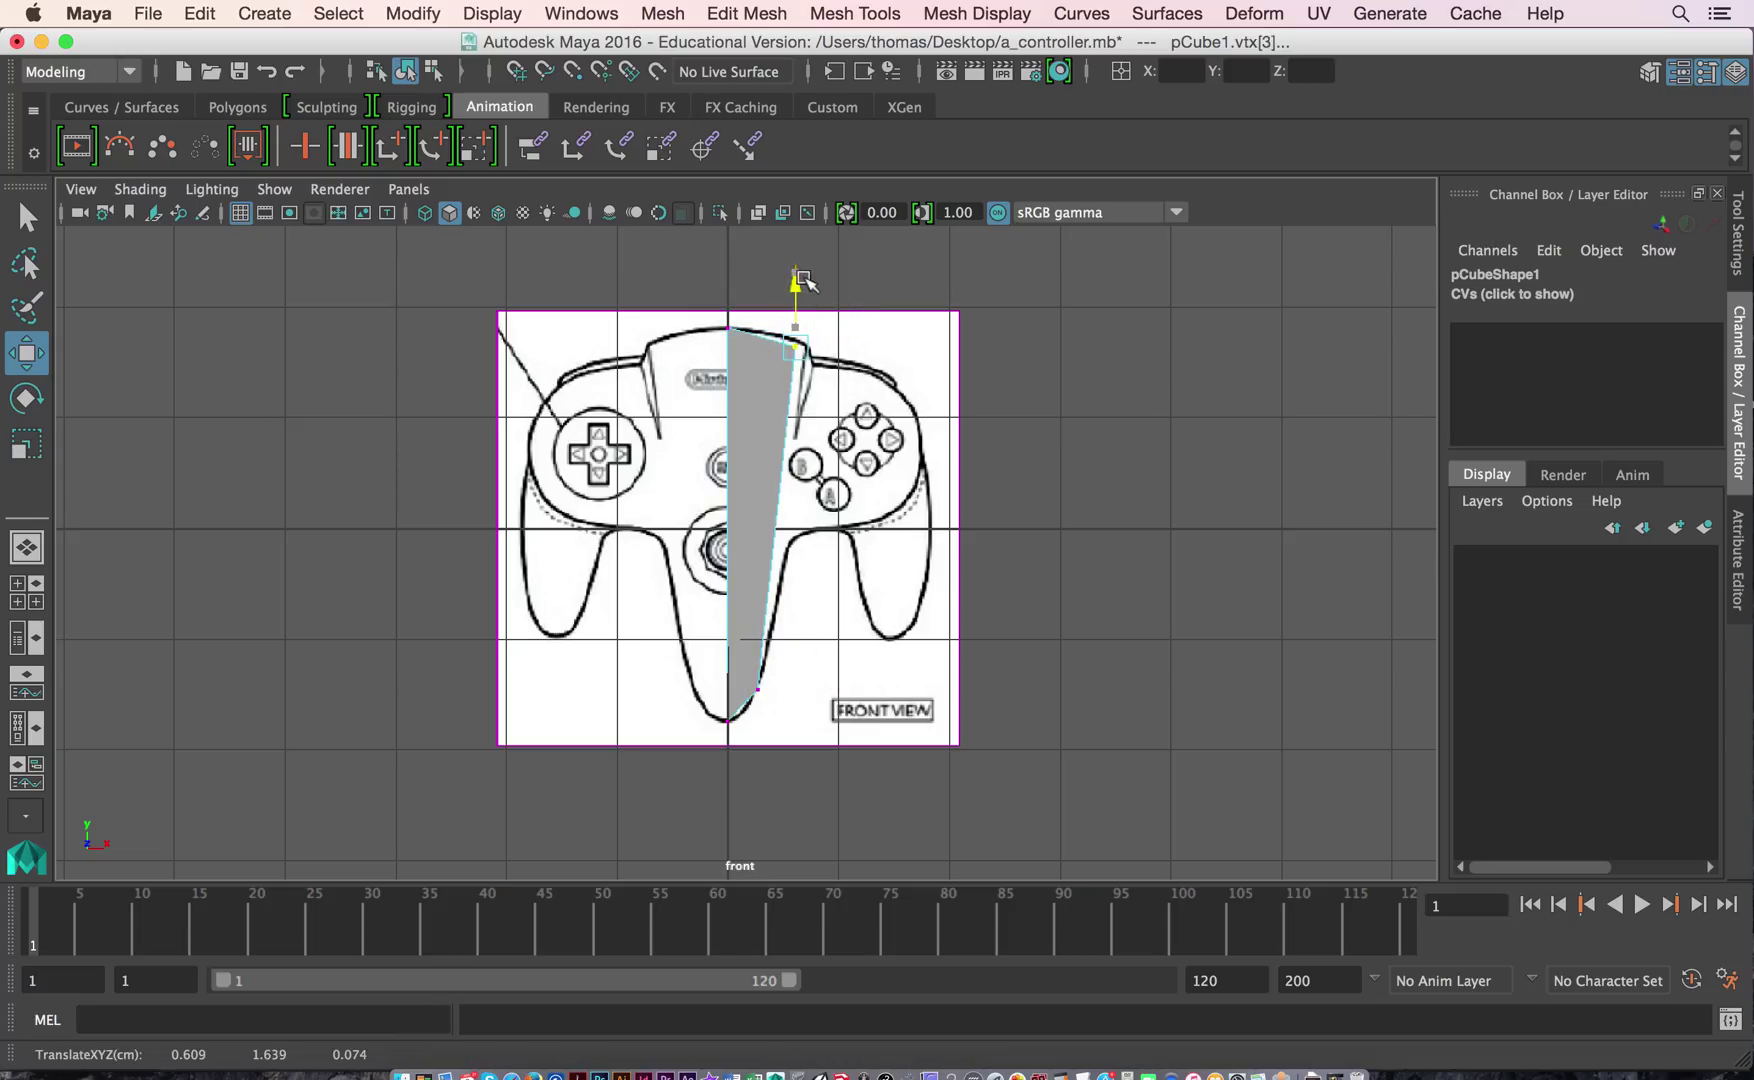
left_click_drag(797, 343, 818, 345)
Extrude the block's outer side face outward along X and move the new upper vertices in to the start of the shoulder outline.
right_click_drag(790, 490, 822, 513)
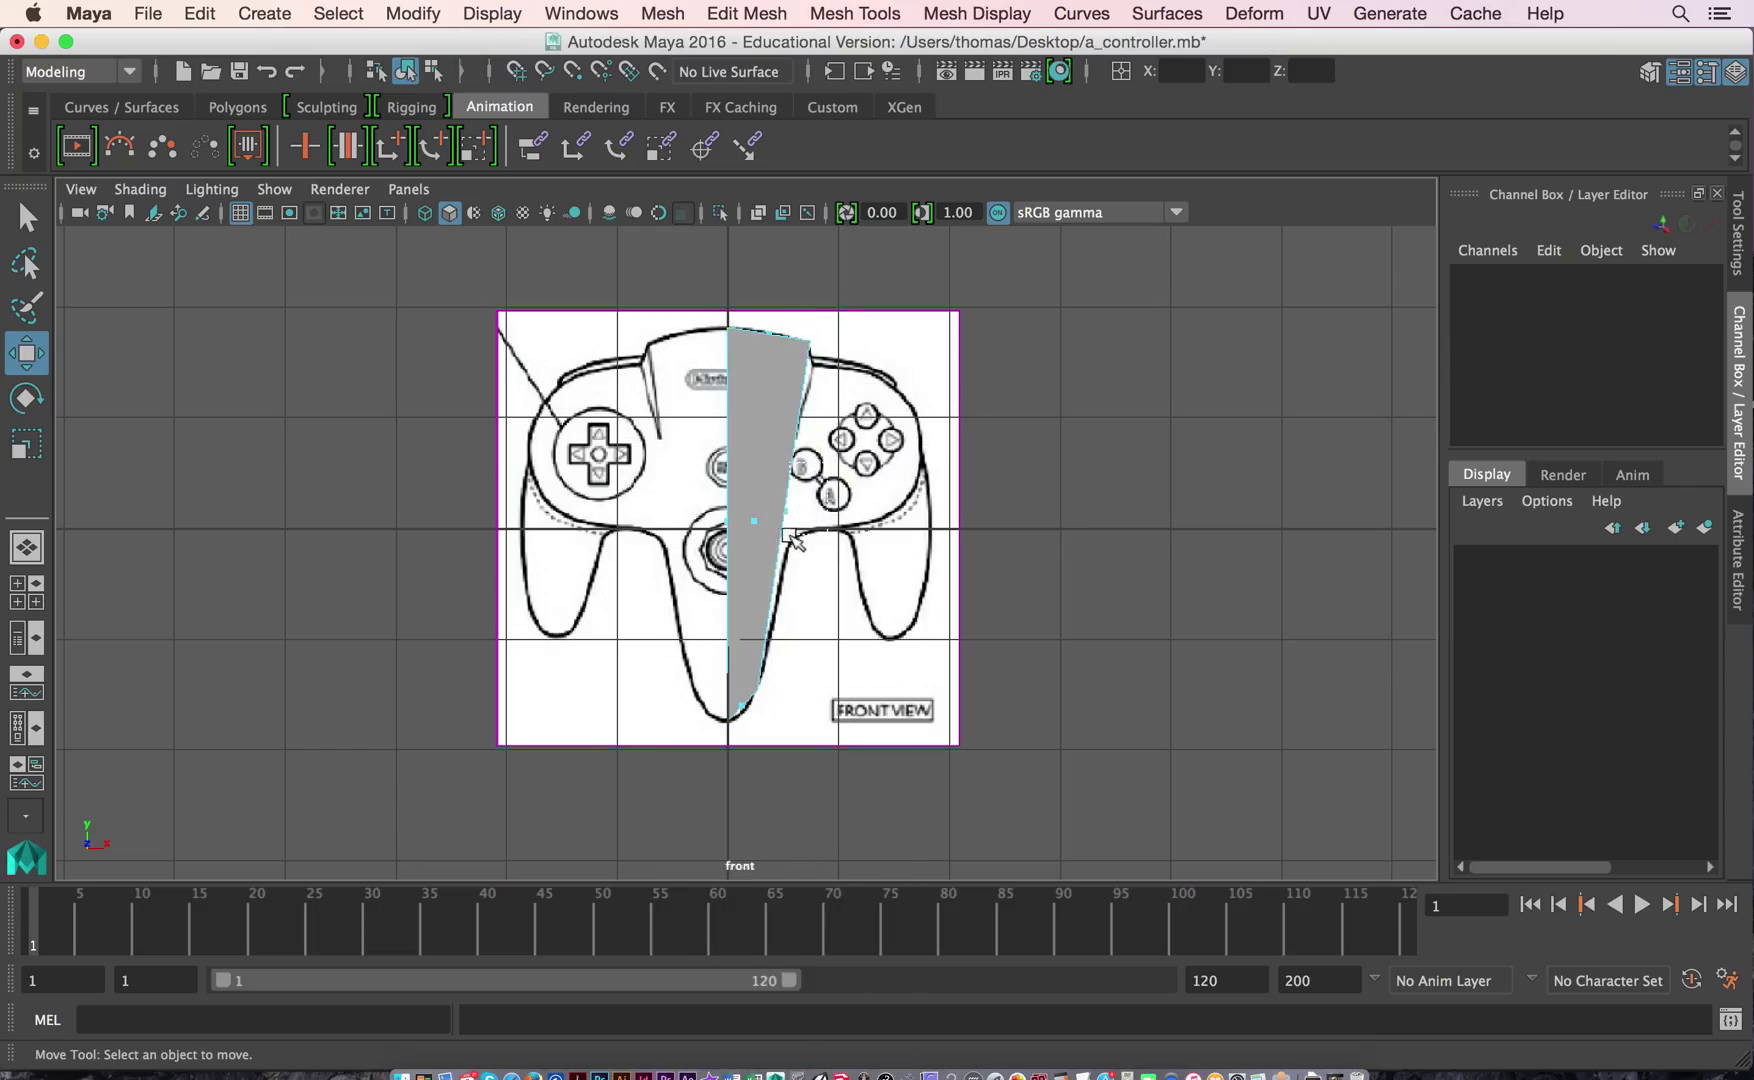
left_click(785, 540)
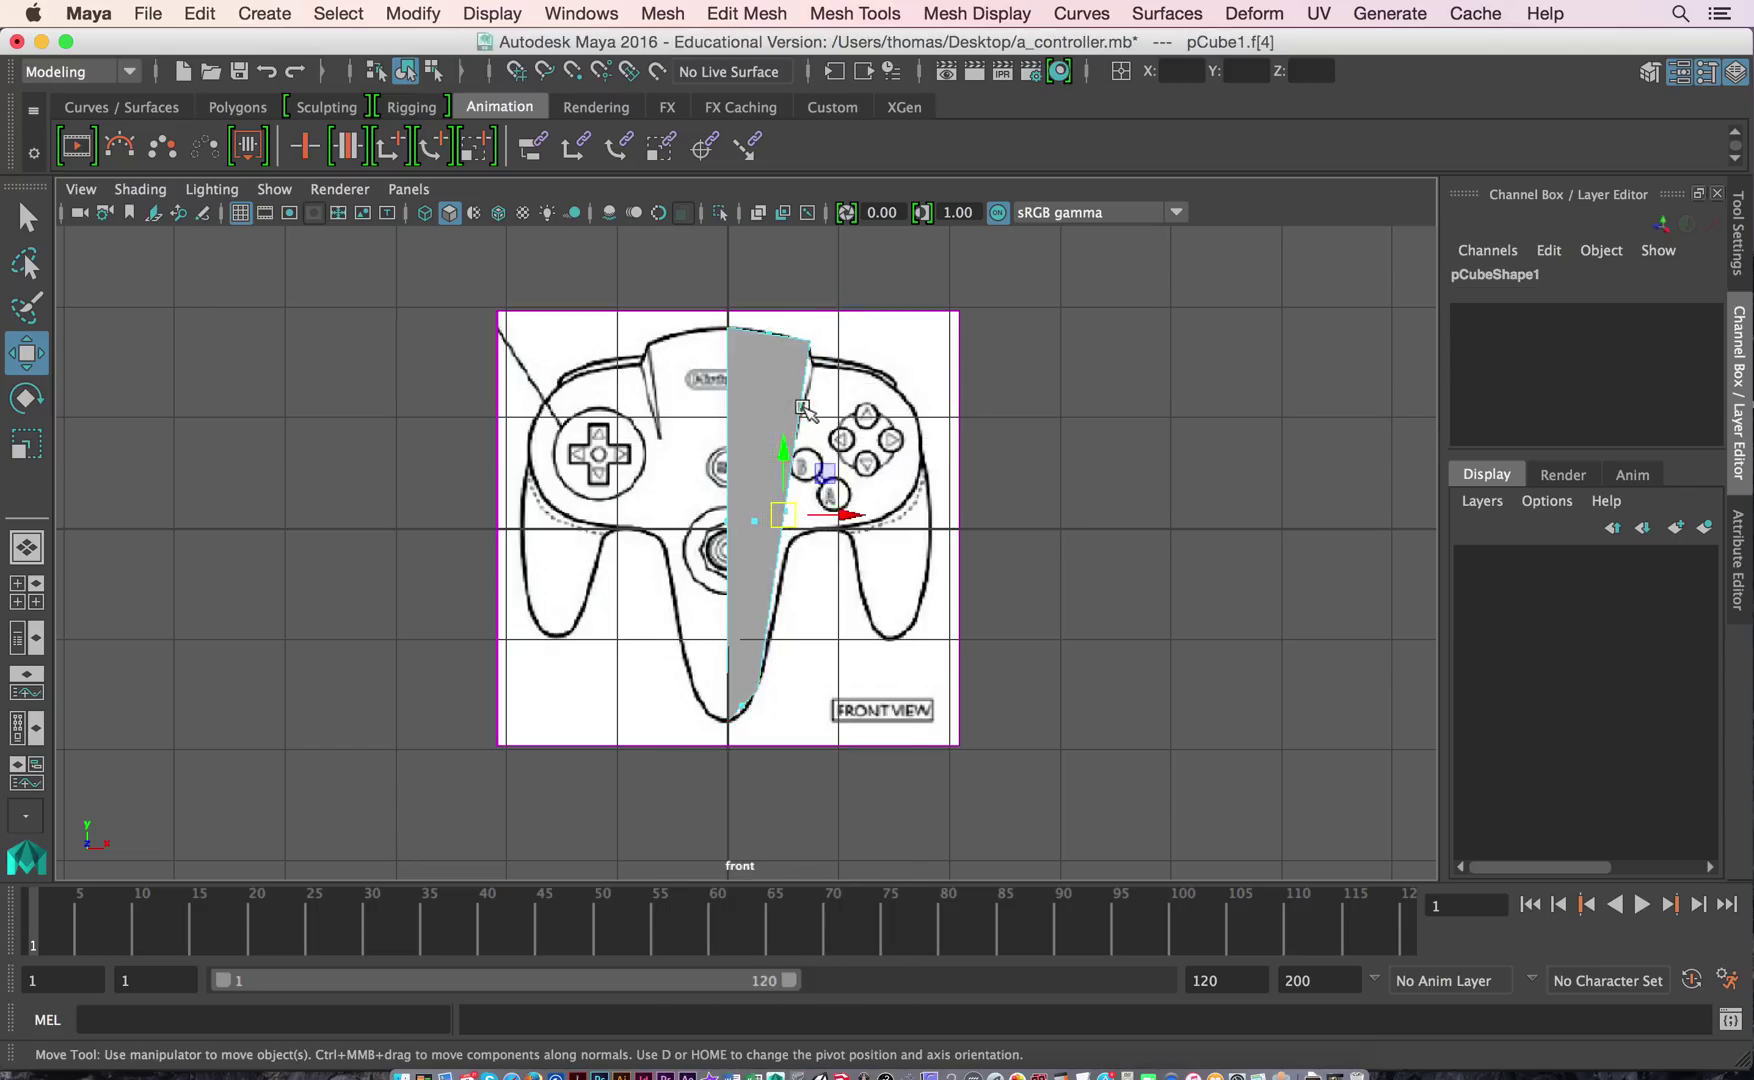
right_click_drag(801, 405, 805, 472, "shift")
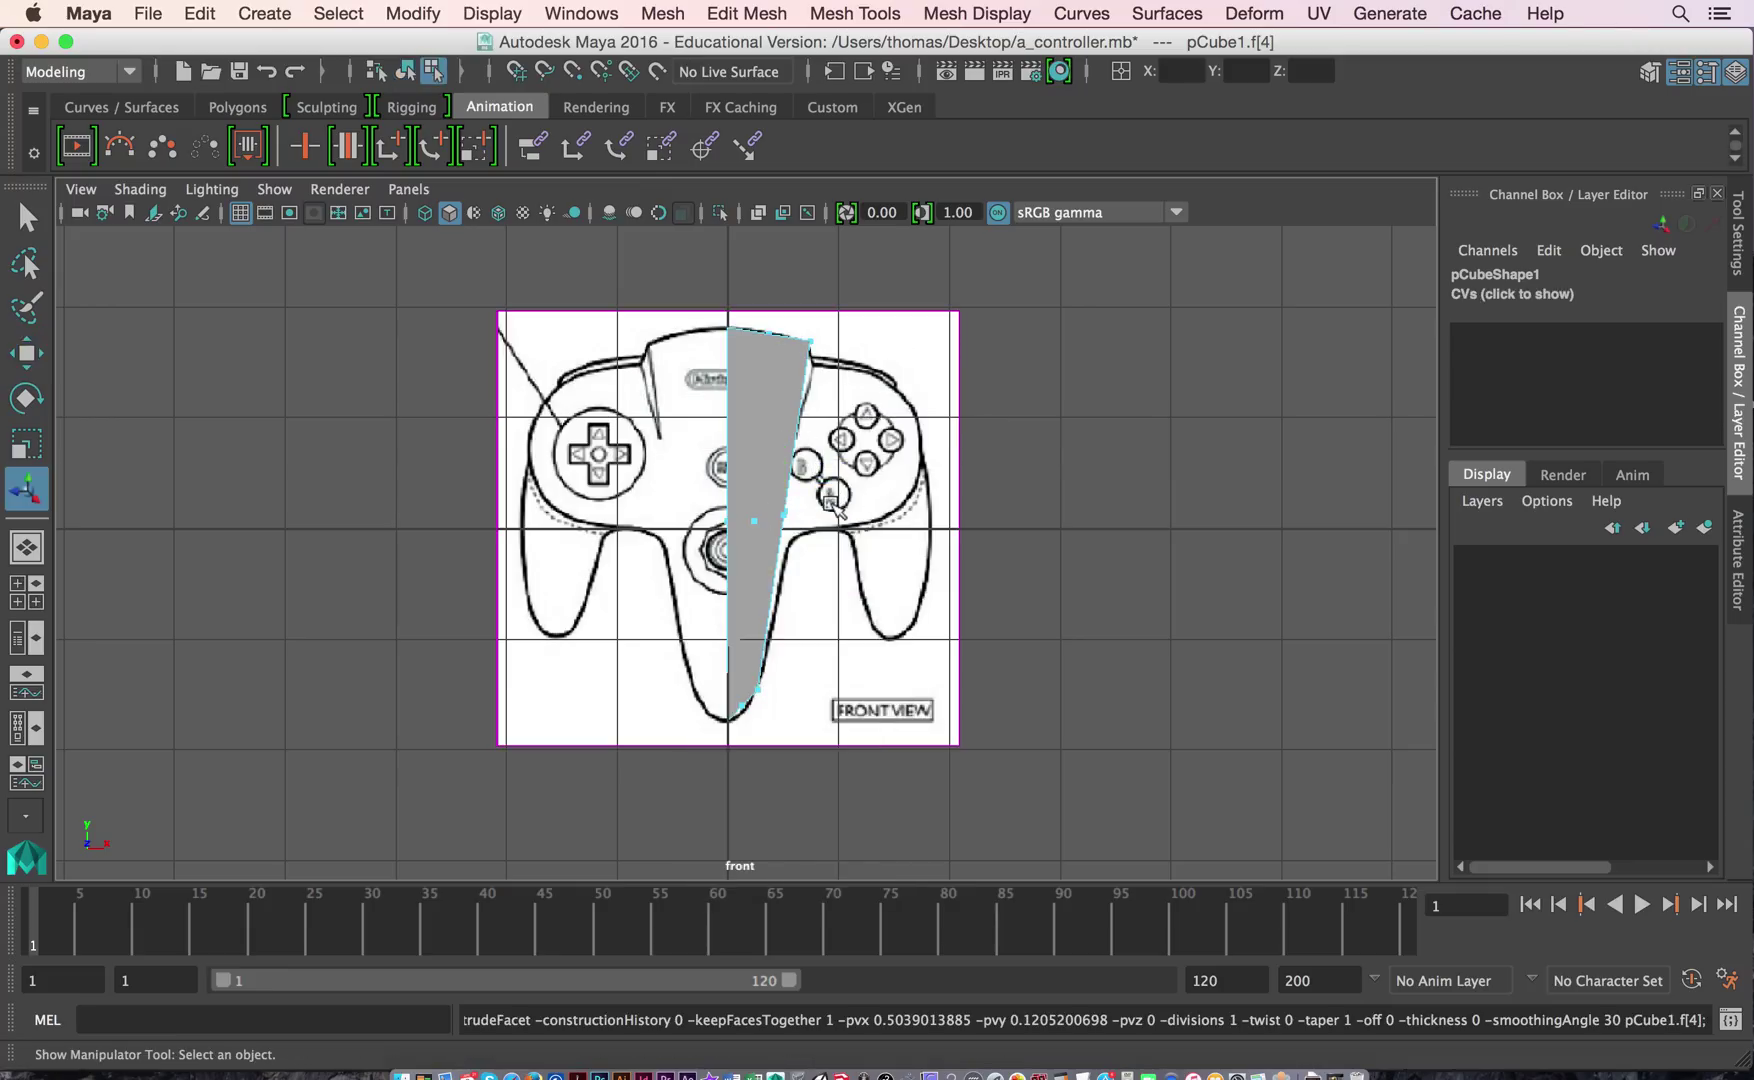
key("w")
left_click_drag(845, 518, 887, 532)
right_click_drag(842, 376, 800, 297)
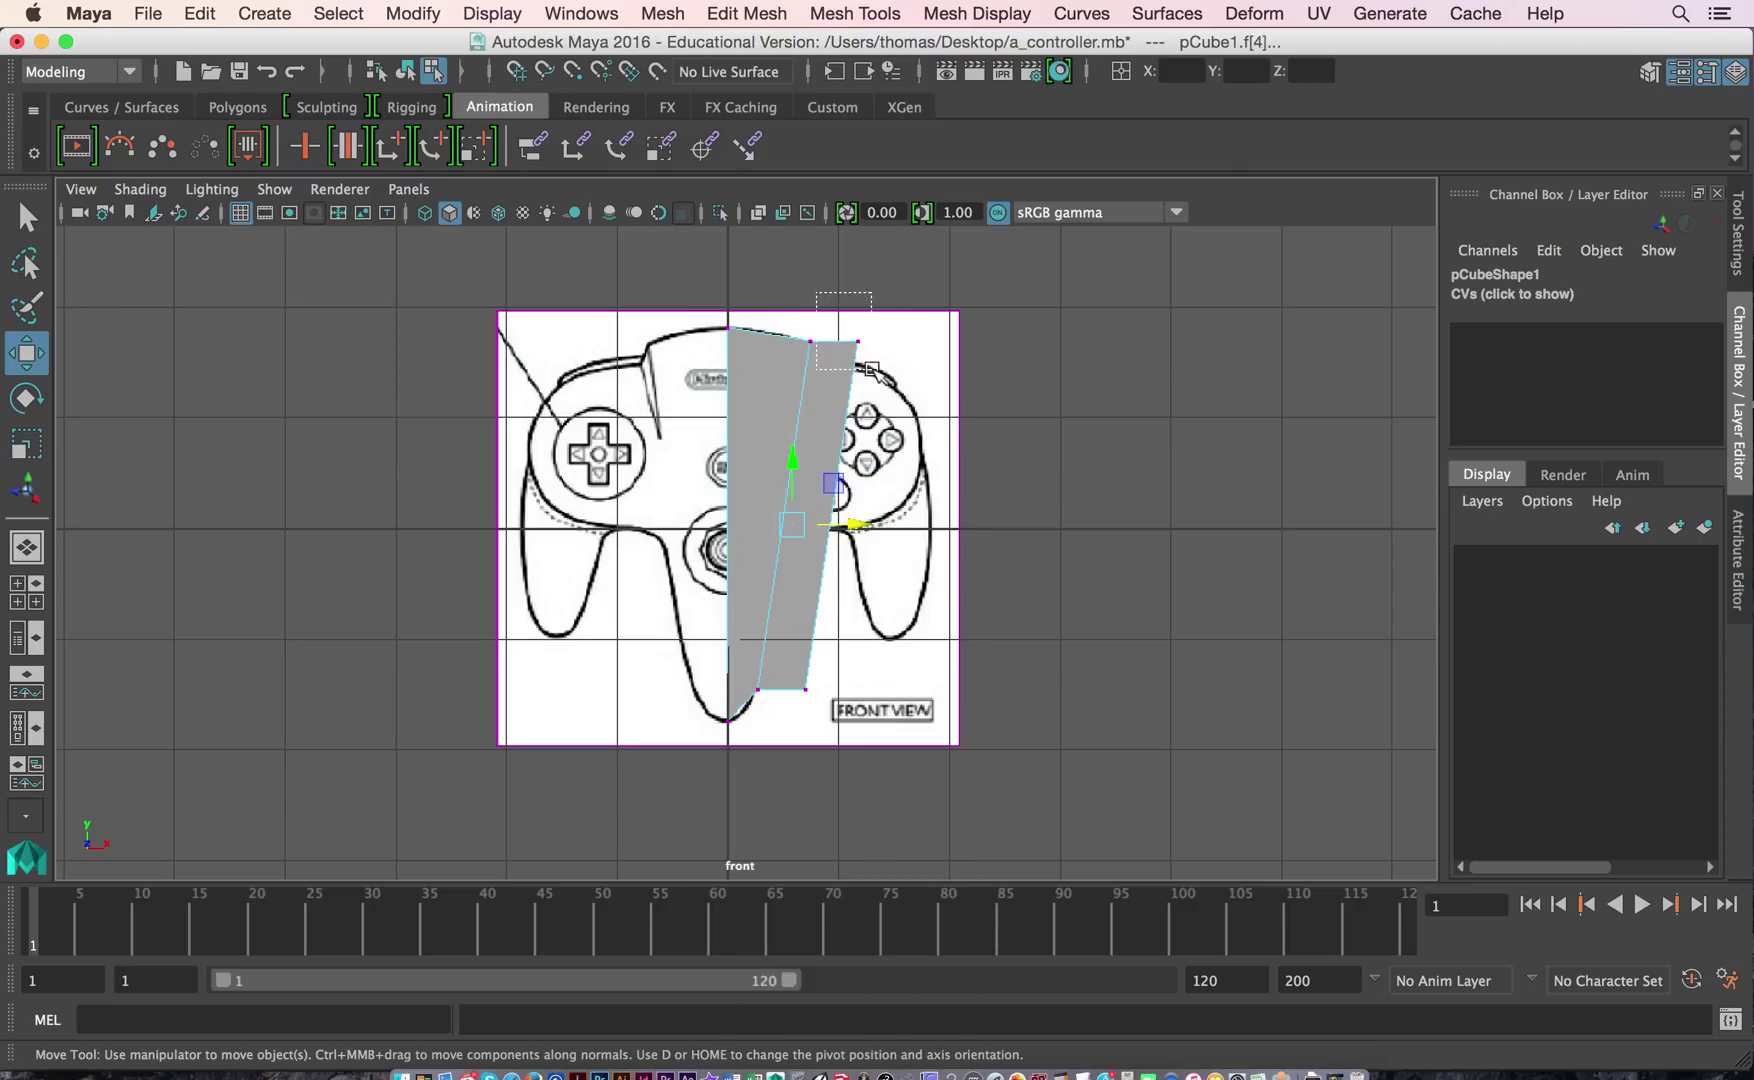
mouse_move(873, 365)
left_mouse_down()
mouse_move(805, 400)
mouse_move(823, 410)
mouse_move(840, 372)
left_mouse_up()
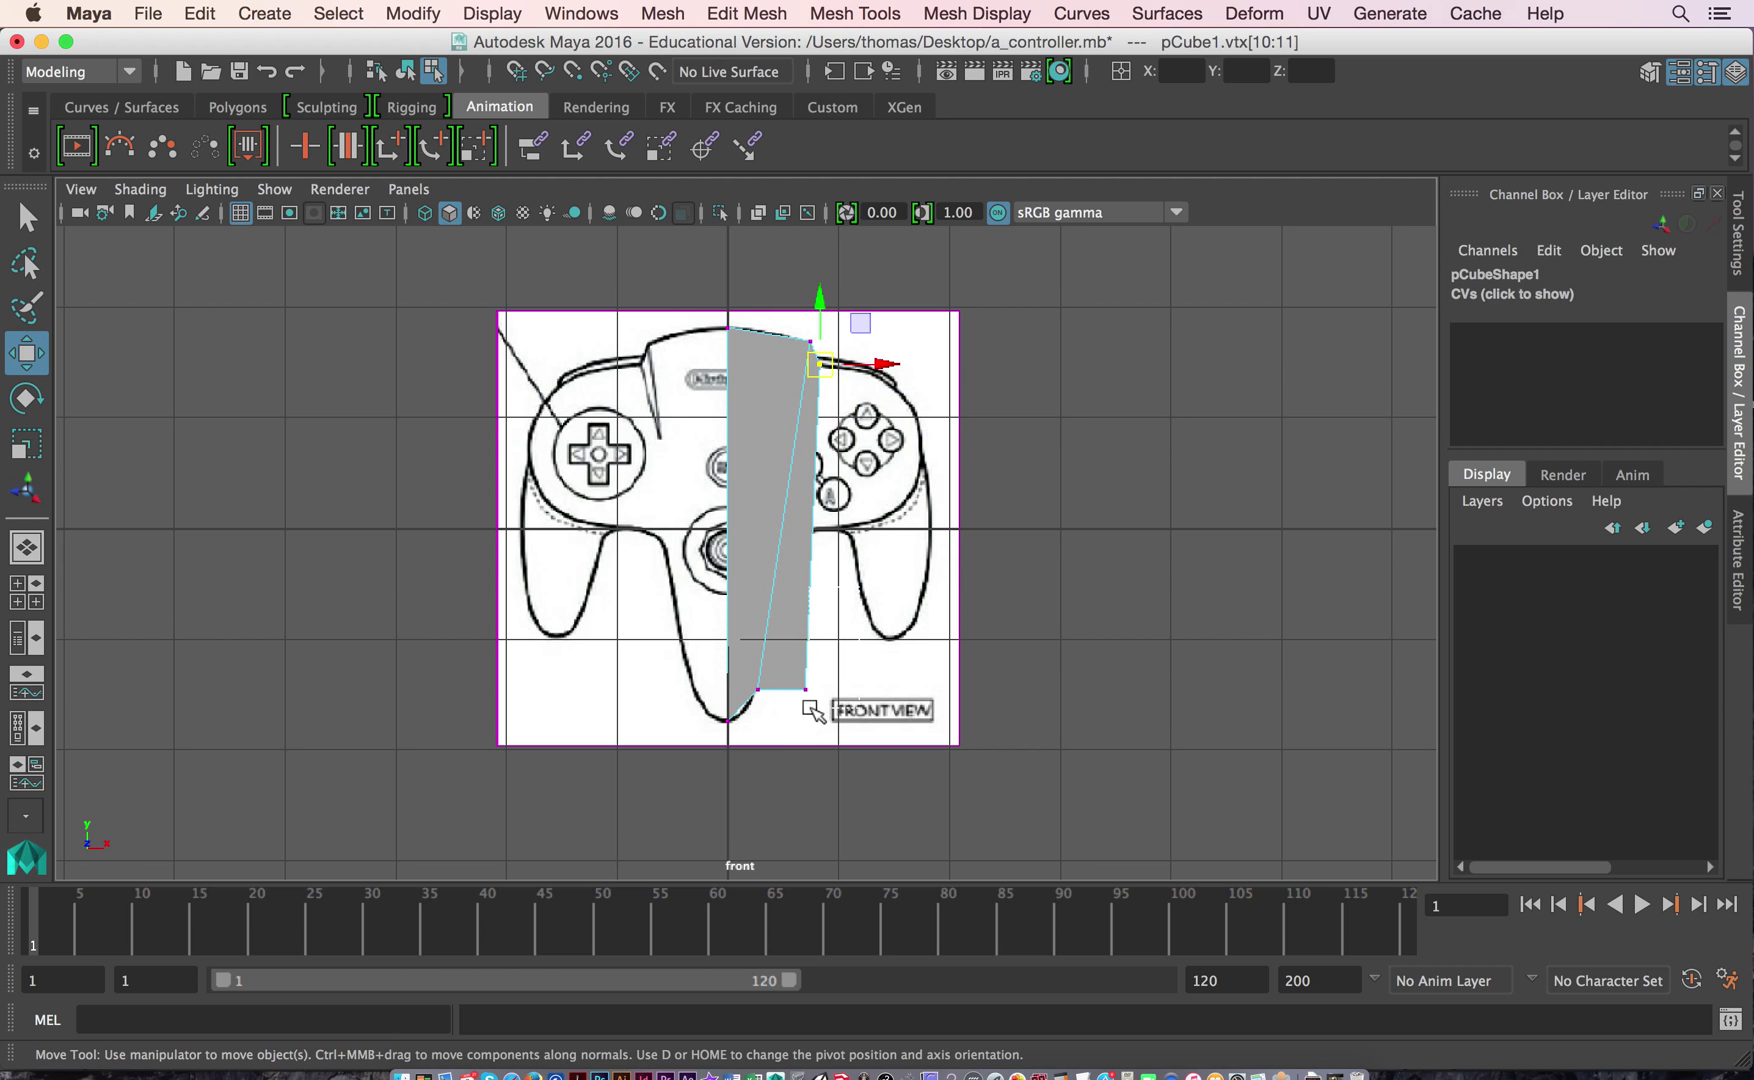
Move the lower vertices of the extruded side up to where the middle grip meets the controller body's lower outline.
left_click_drag(812, 710, 806, 531)
scroll(1155, 615, "up", 5)
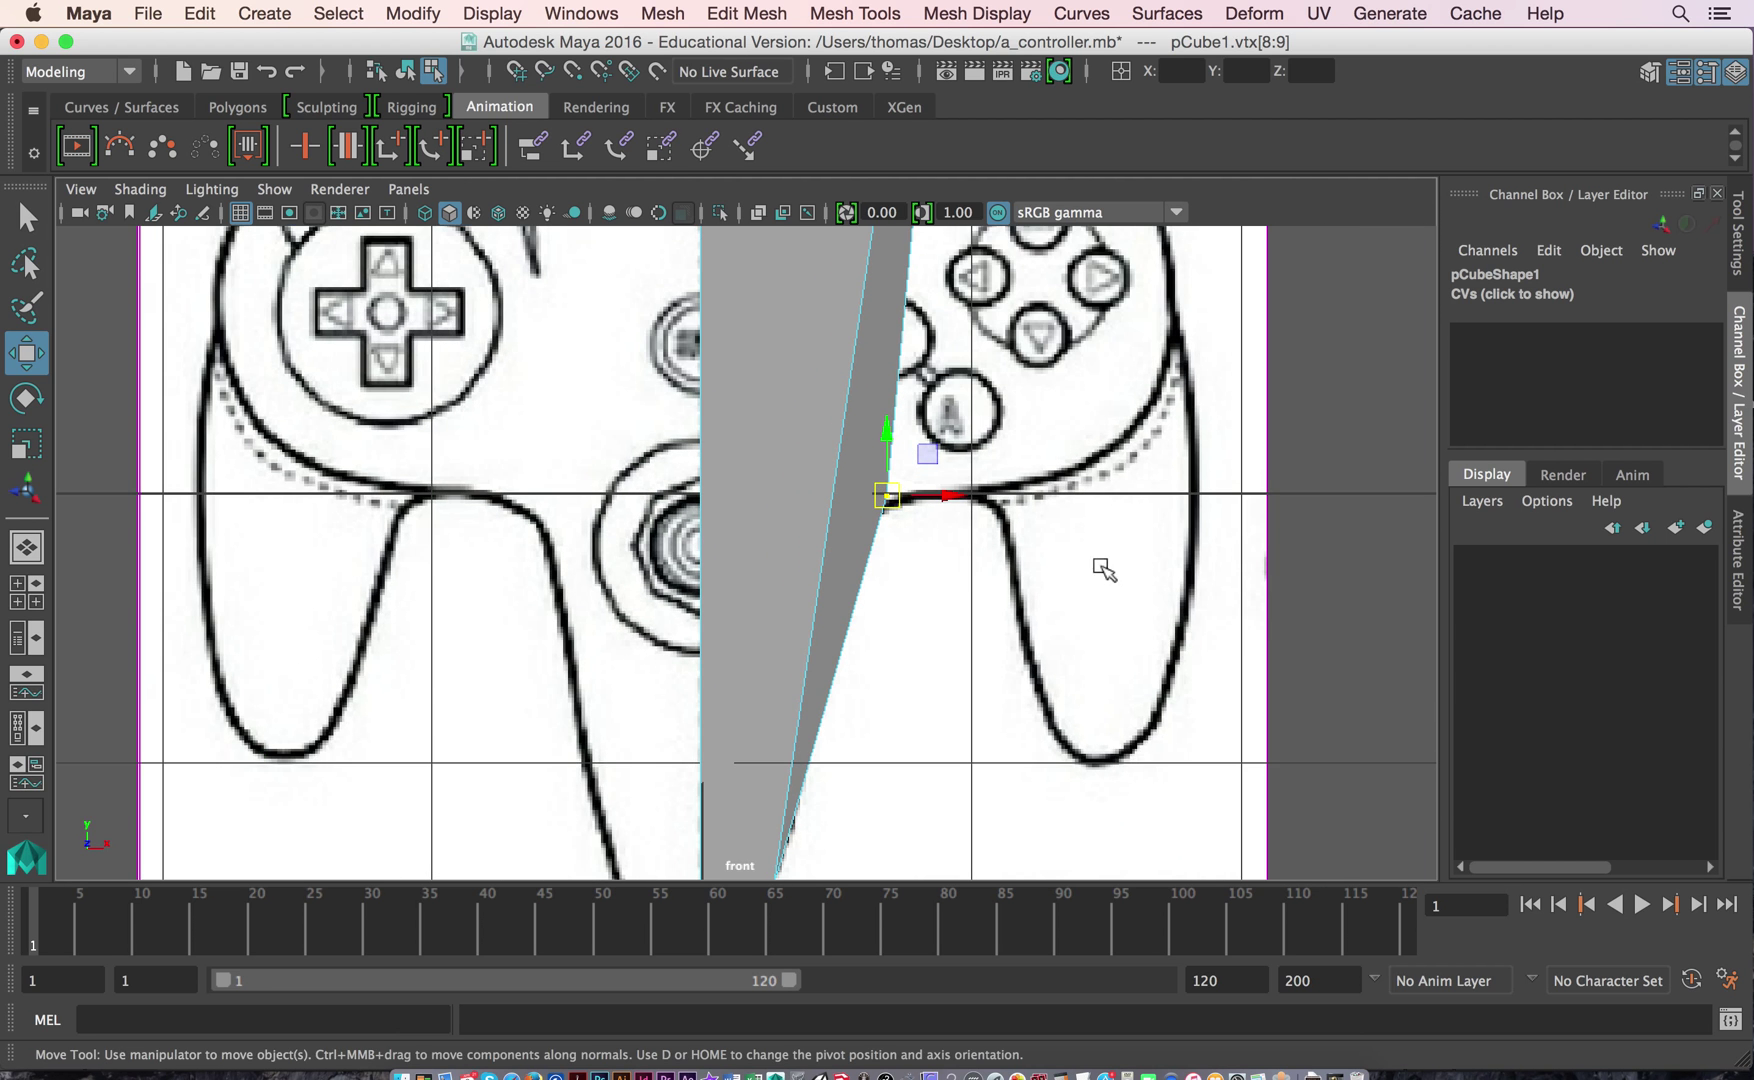
middle_click_drag(1104, 569, 1036, 734, "alt")
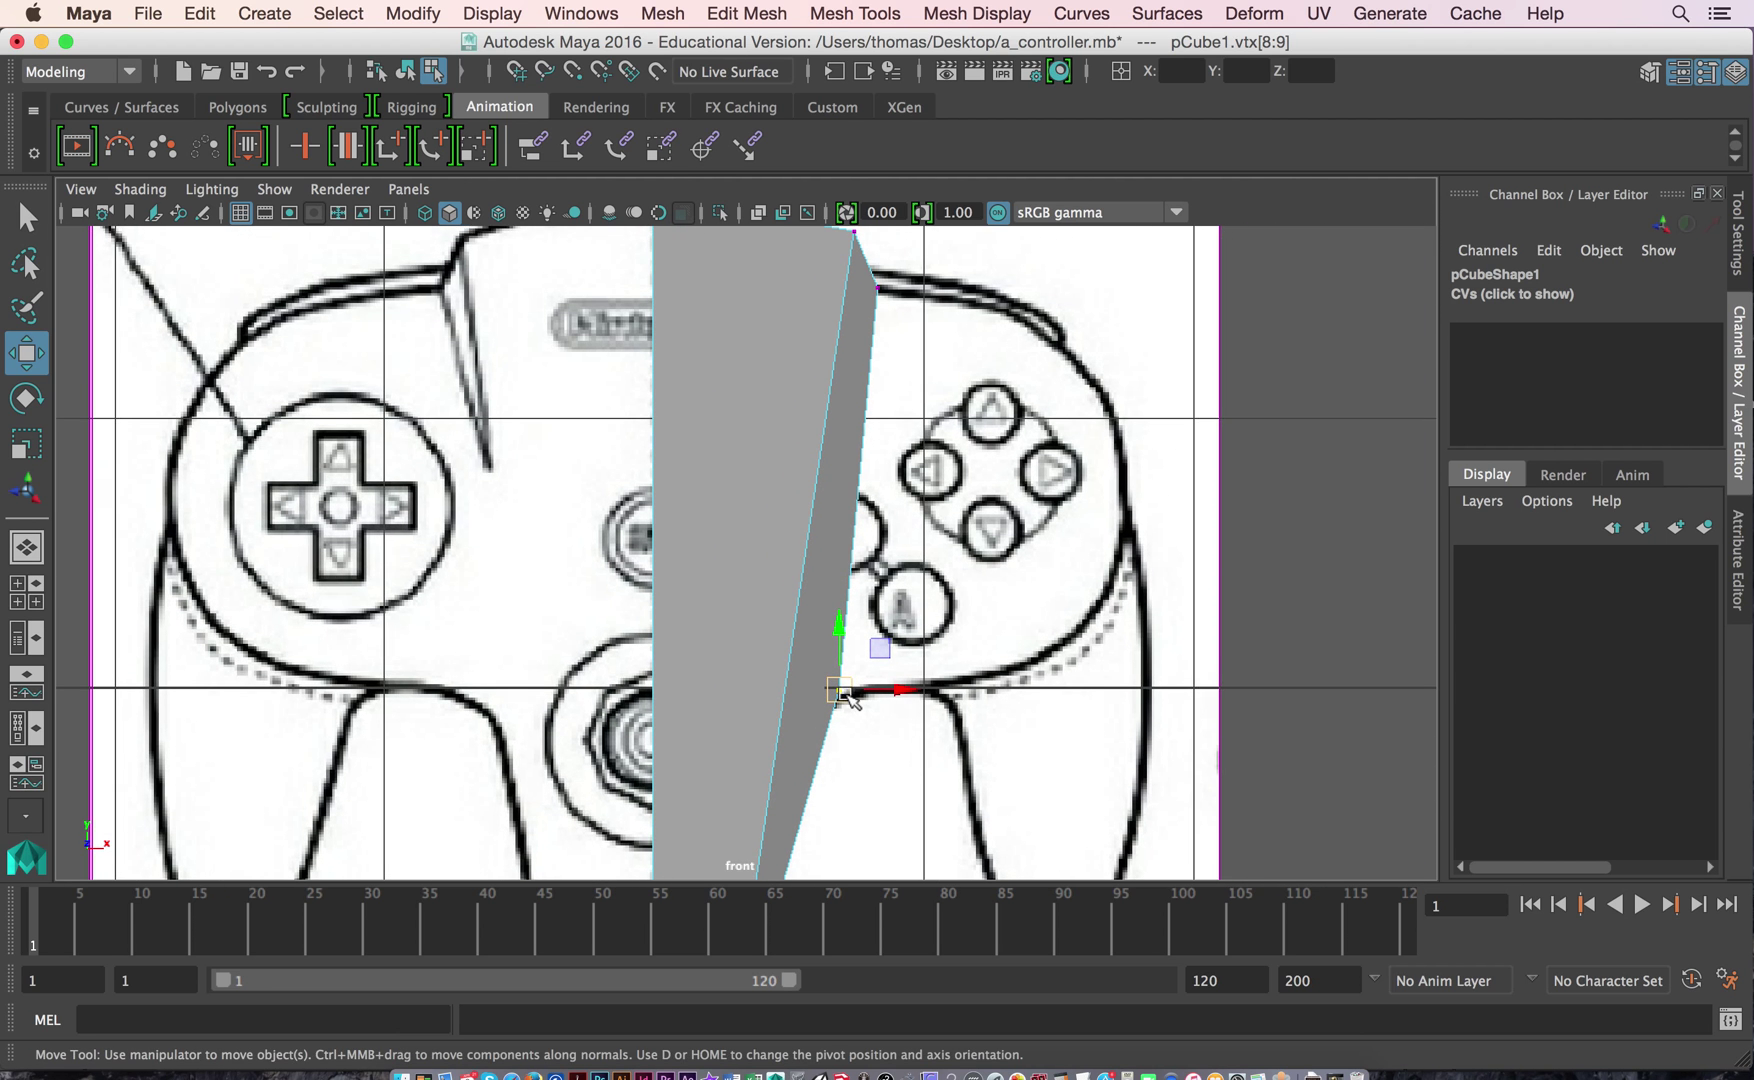
mouse_move(845, 690)
left_mouse_down()
mouse_move(823, 703)
mouse_move(819, 686)
mouse_move(836, 698)
left_mouse_up()
In the perspective view, move the same lower vertices along Z to about -0.039.
key("space")
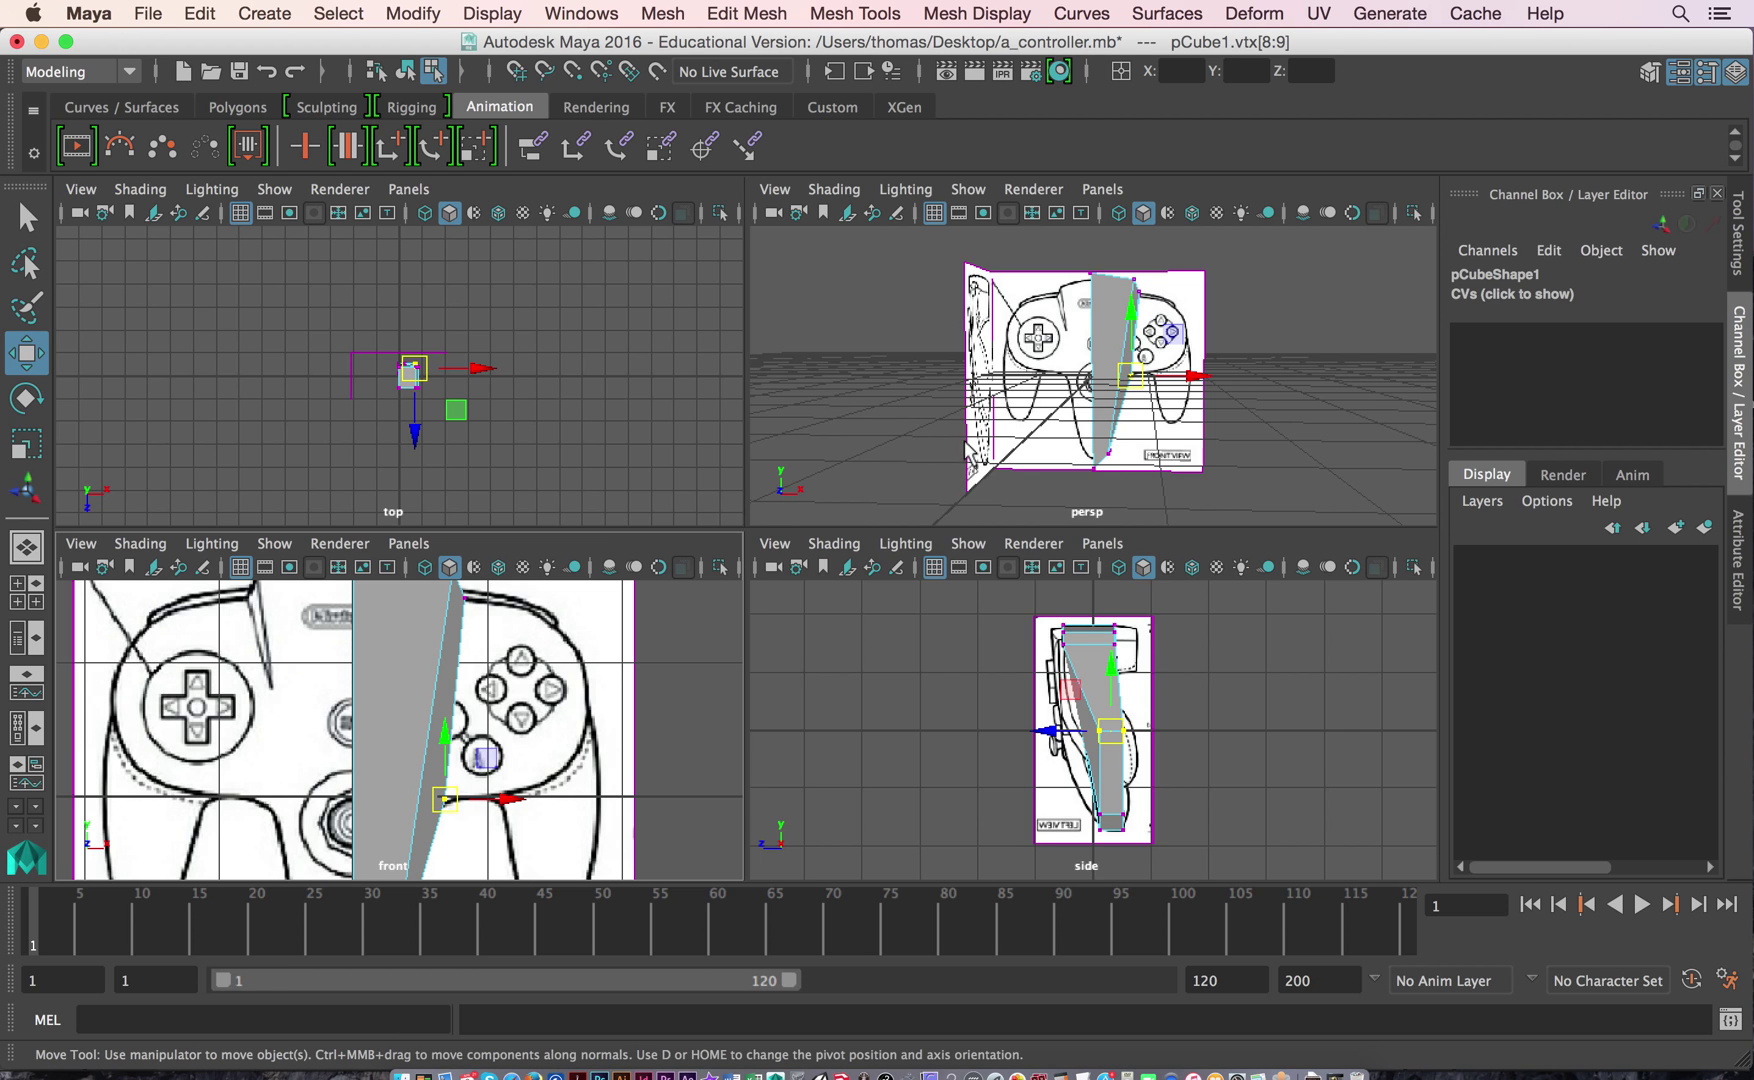
key("space")
left_click_drag(965, 453, 731, 564, "alt")
right_click_drag(682, 578, 932, 593, "alt")
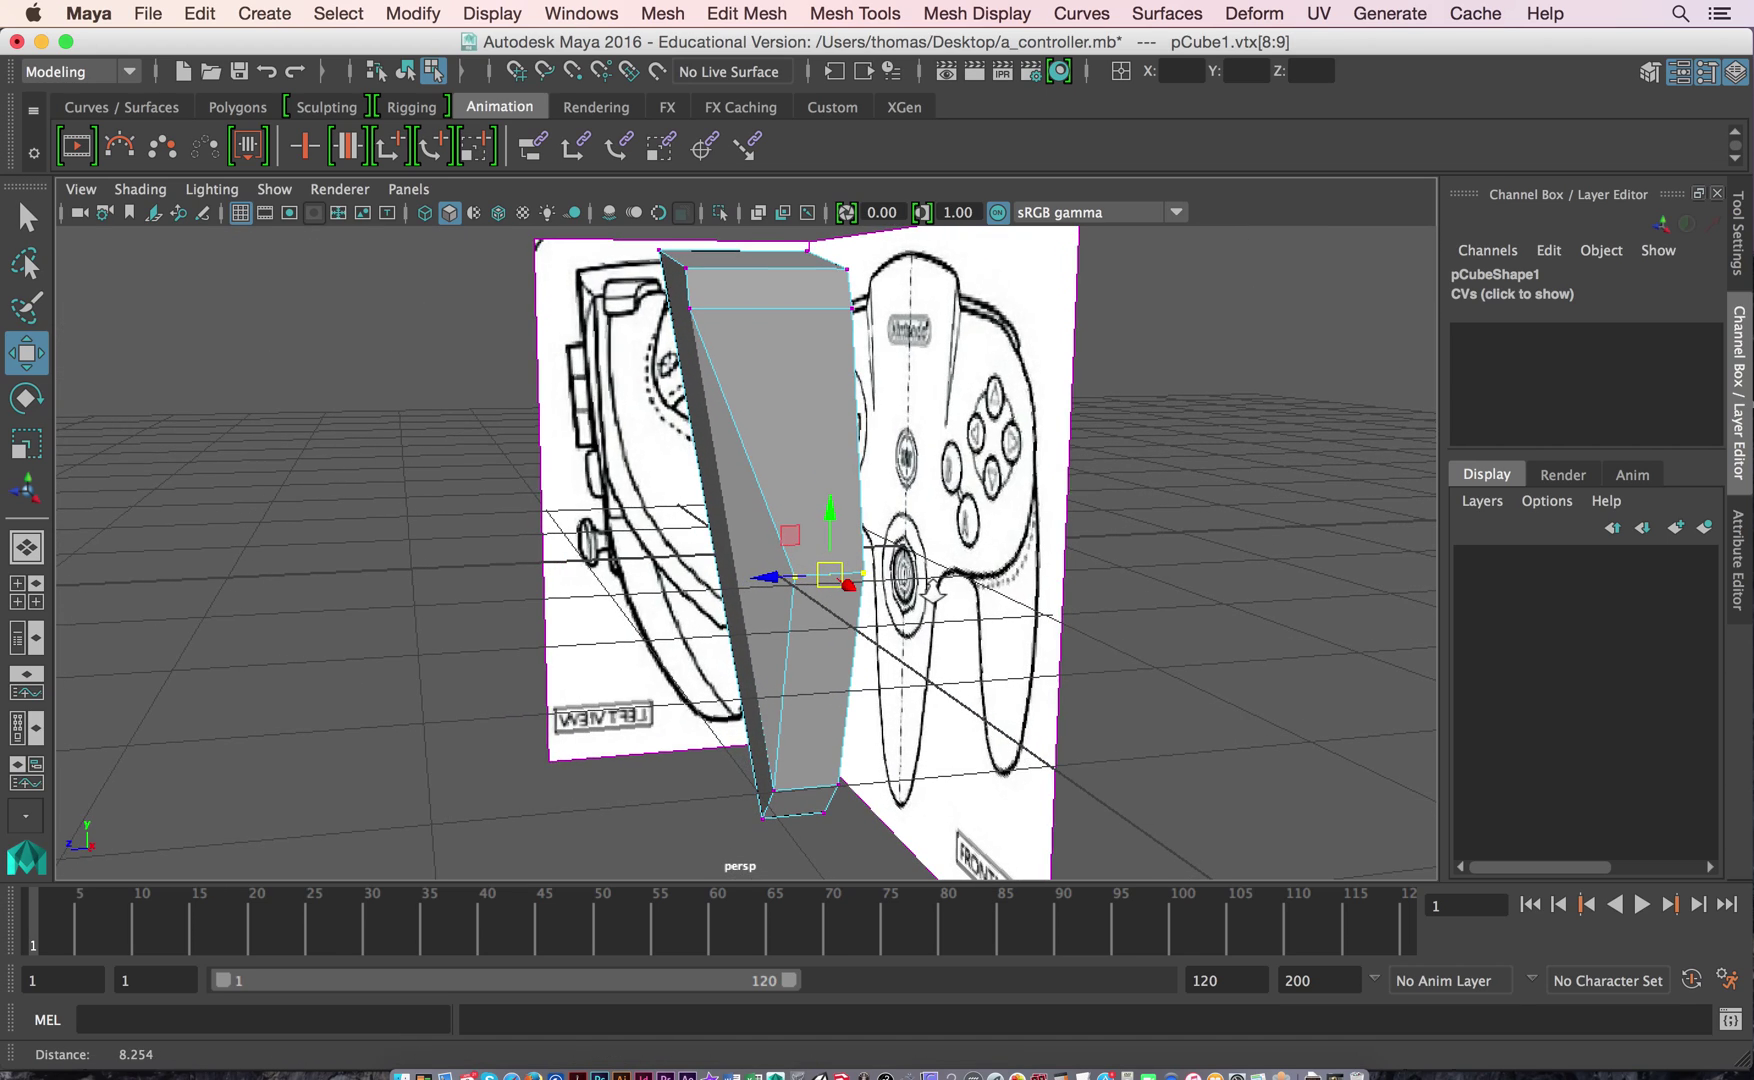
left_click_drag(934, 593, 708, 556, "alt")
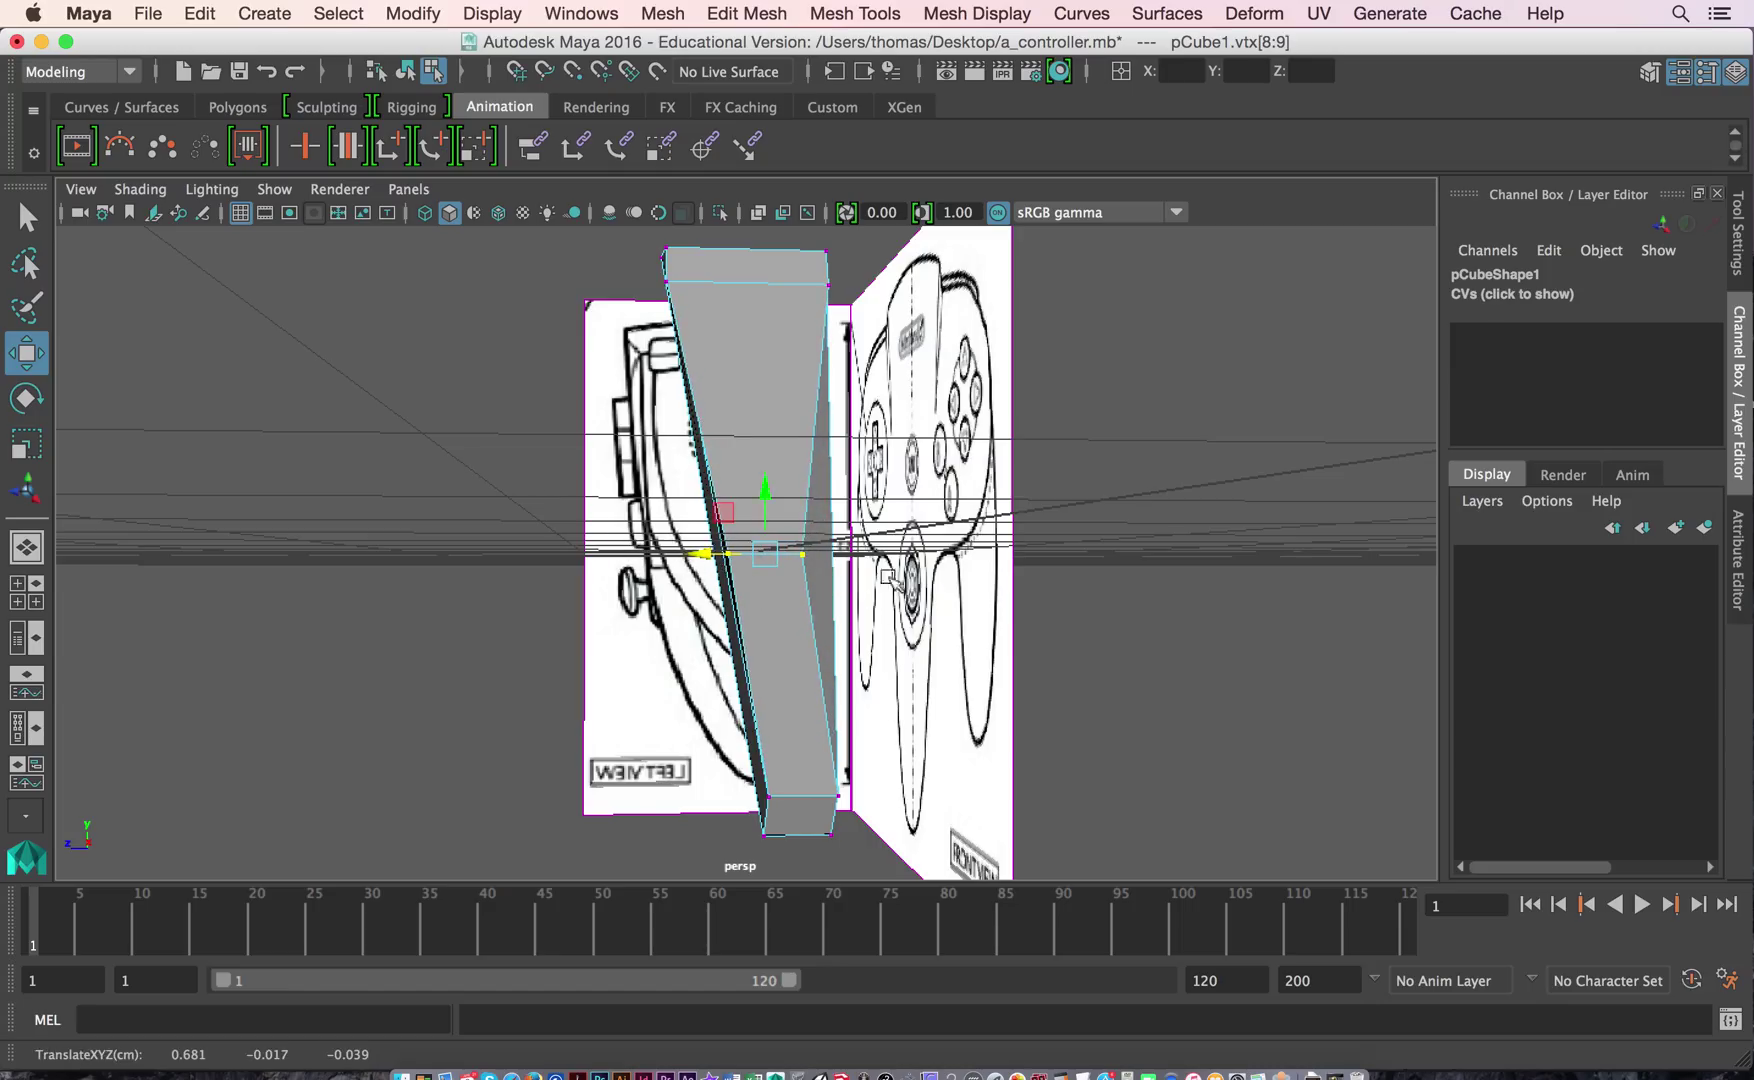
In the front view, extrude the block's upper outer side face outward along X to about 1.043.
key("space")
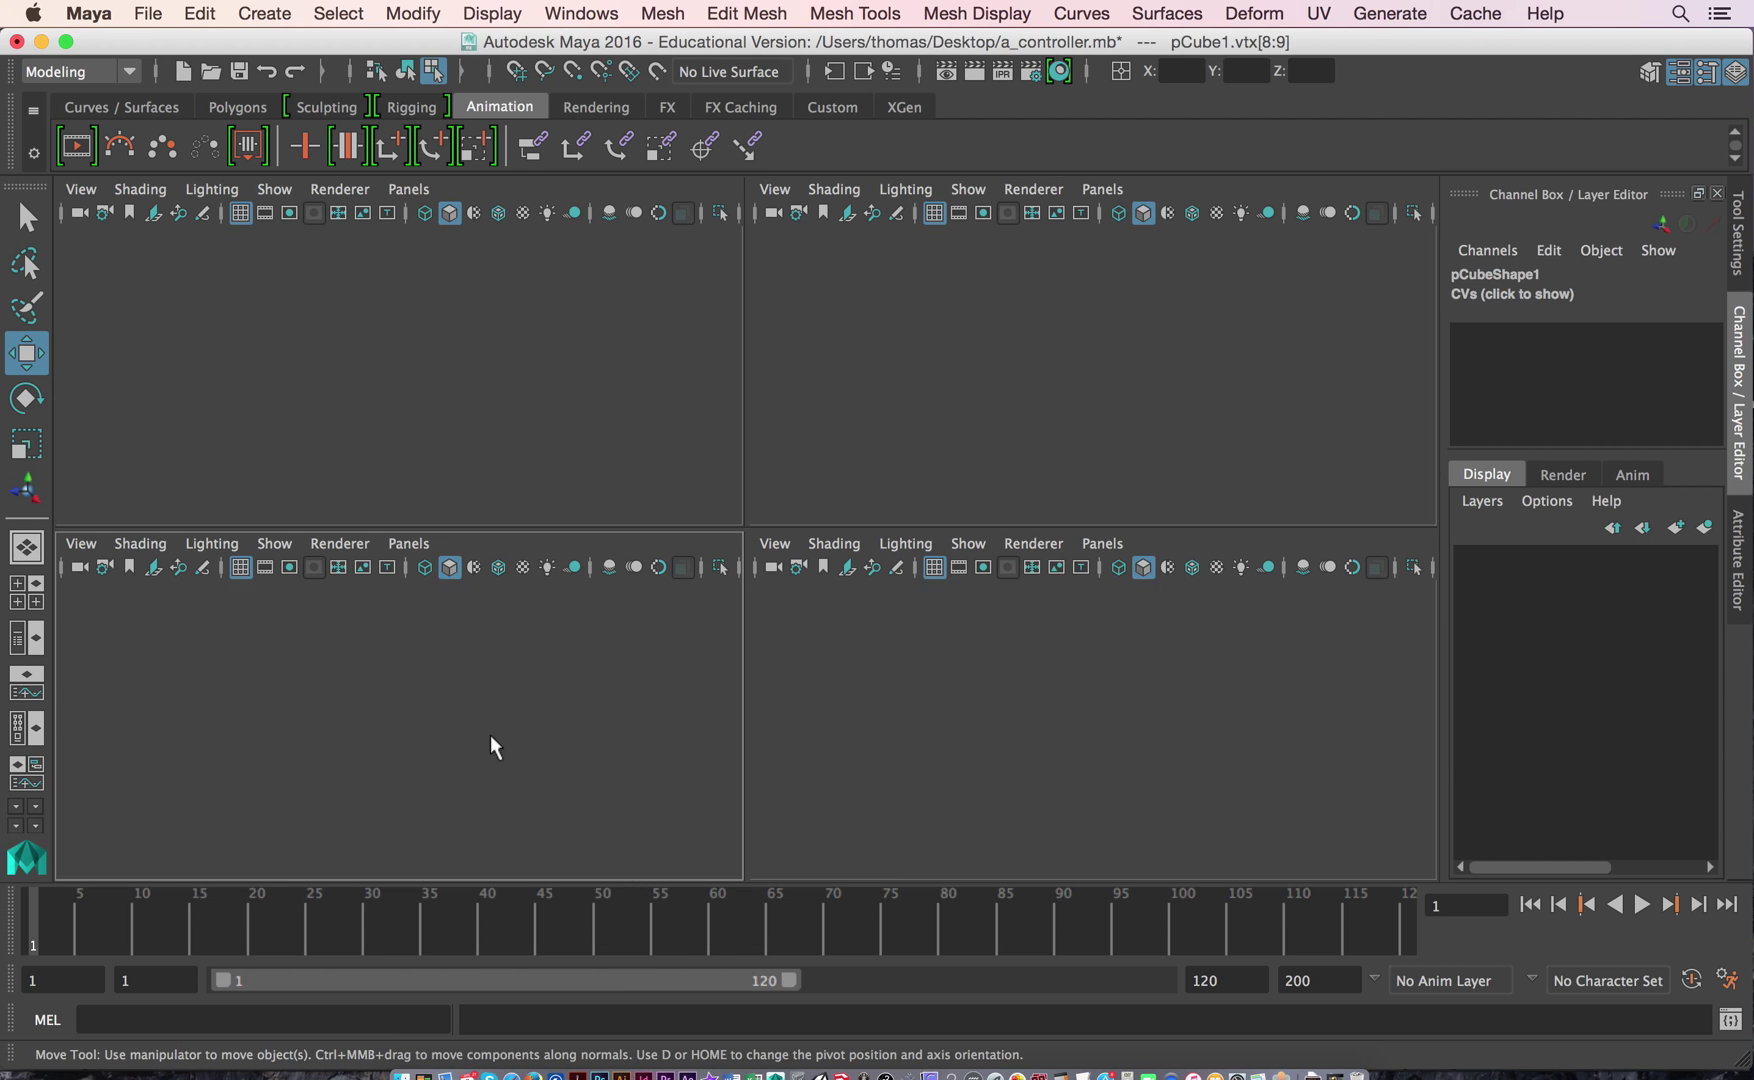
key("space")
right_click_drag(985, 485, 1159, 527, "alt")
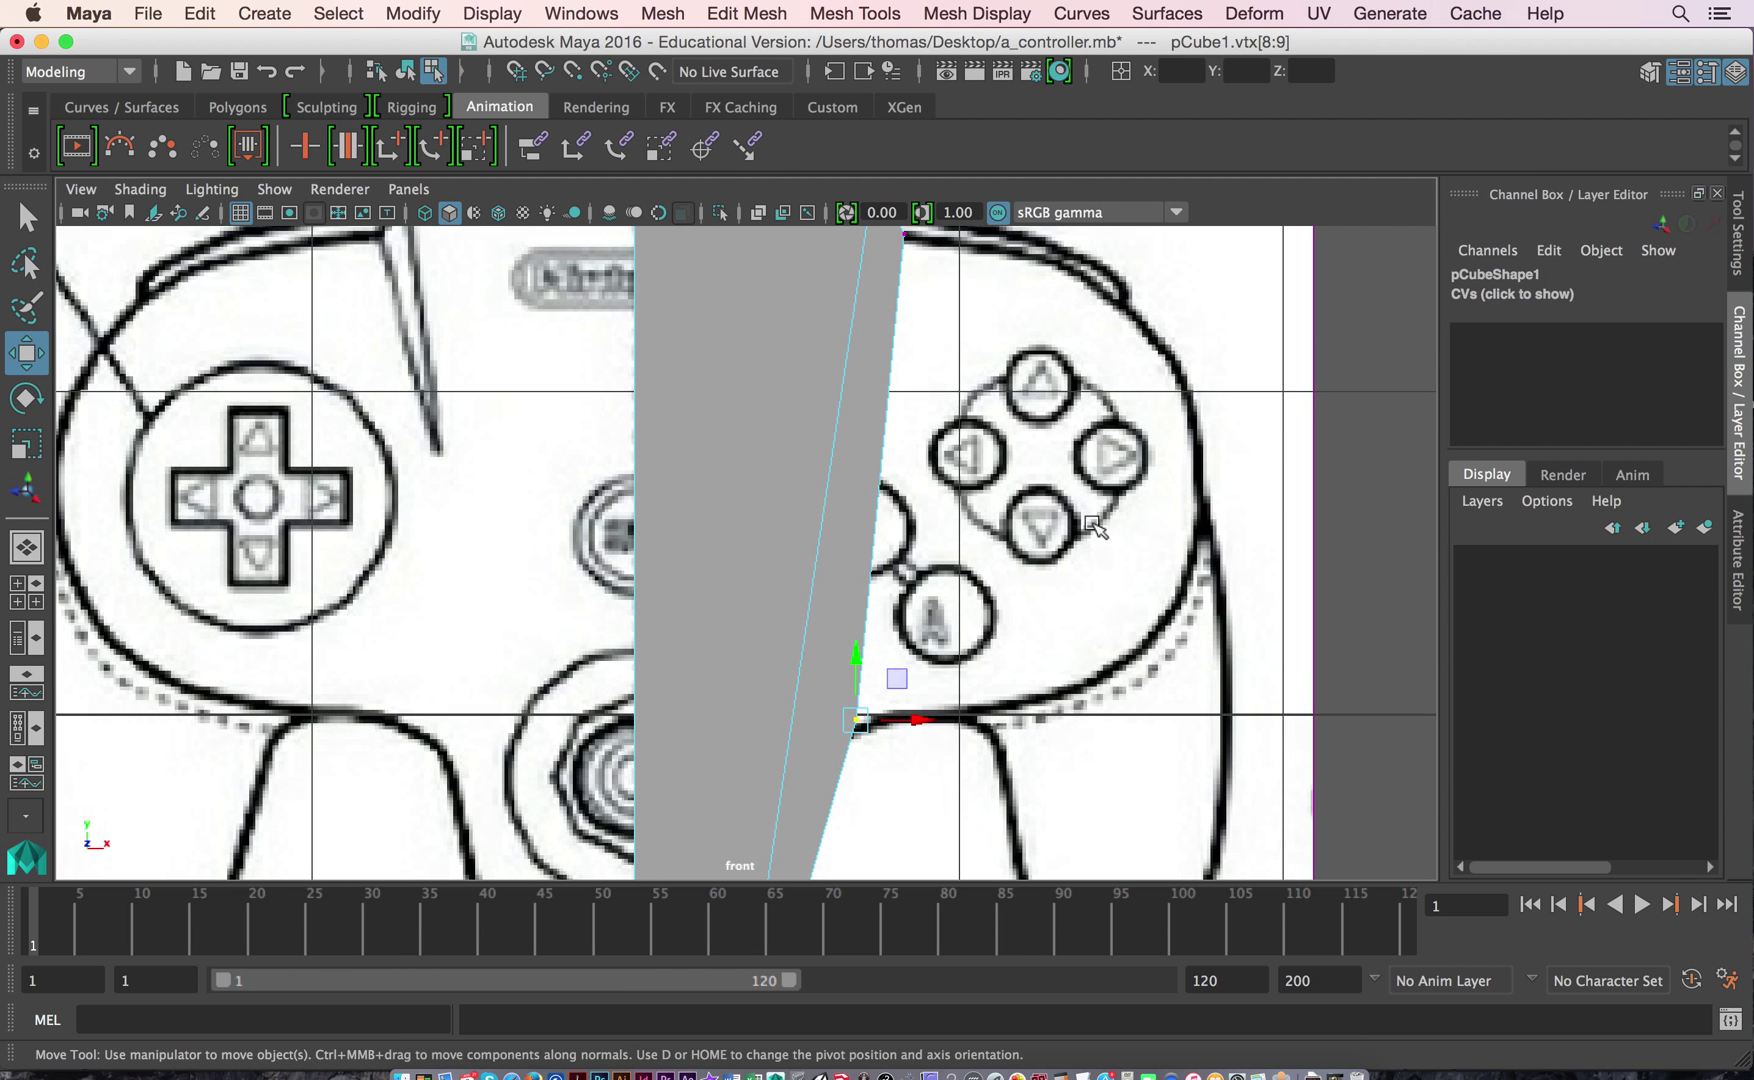
middle_click_drag(1086, 524, 1022, 611, "alt")
scroll(1022, 611, "down", 3)
scroll(998, 642, "up", 3)
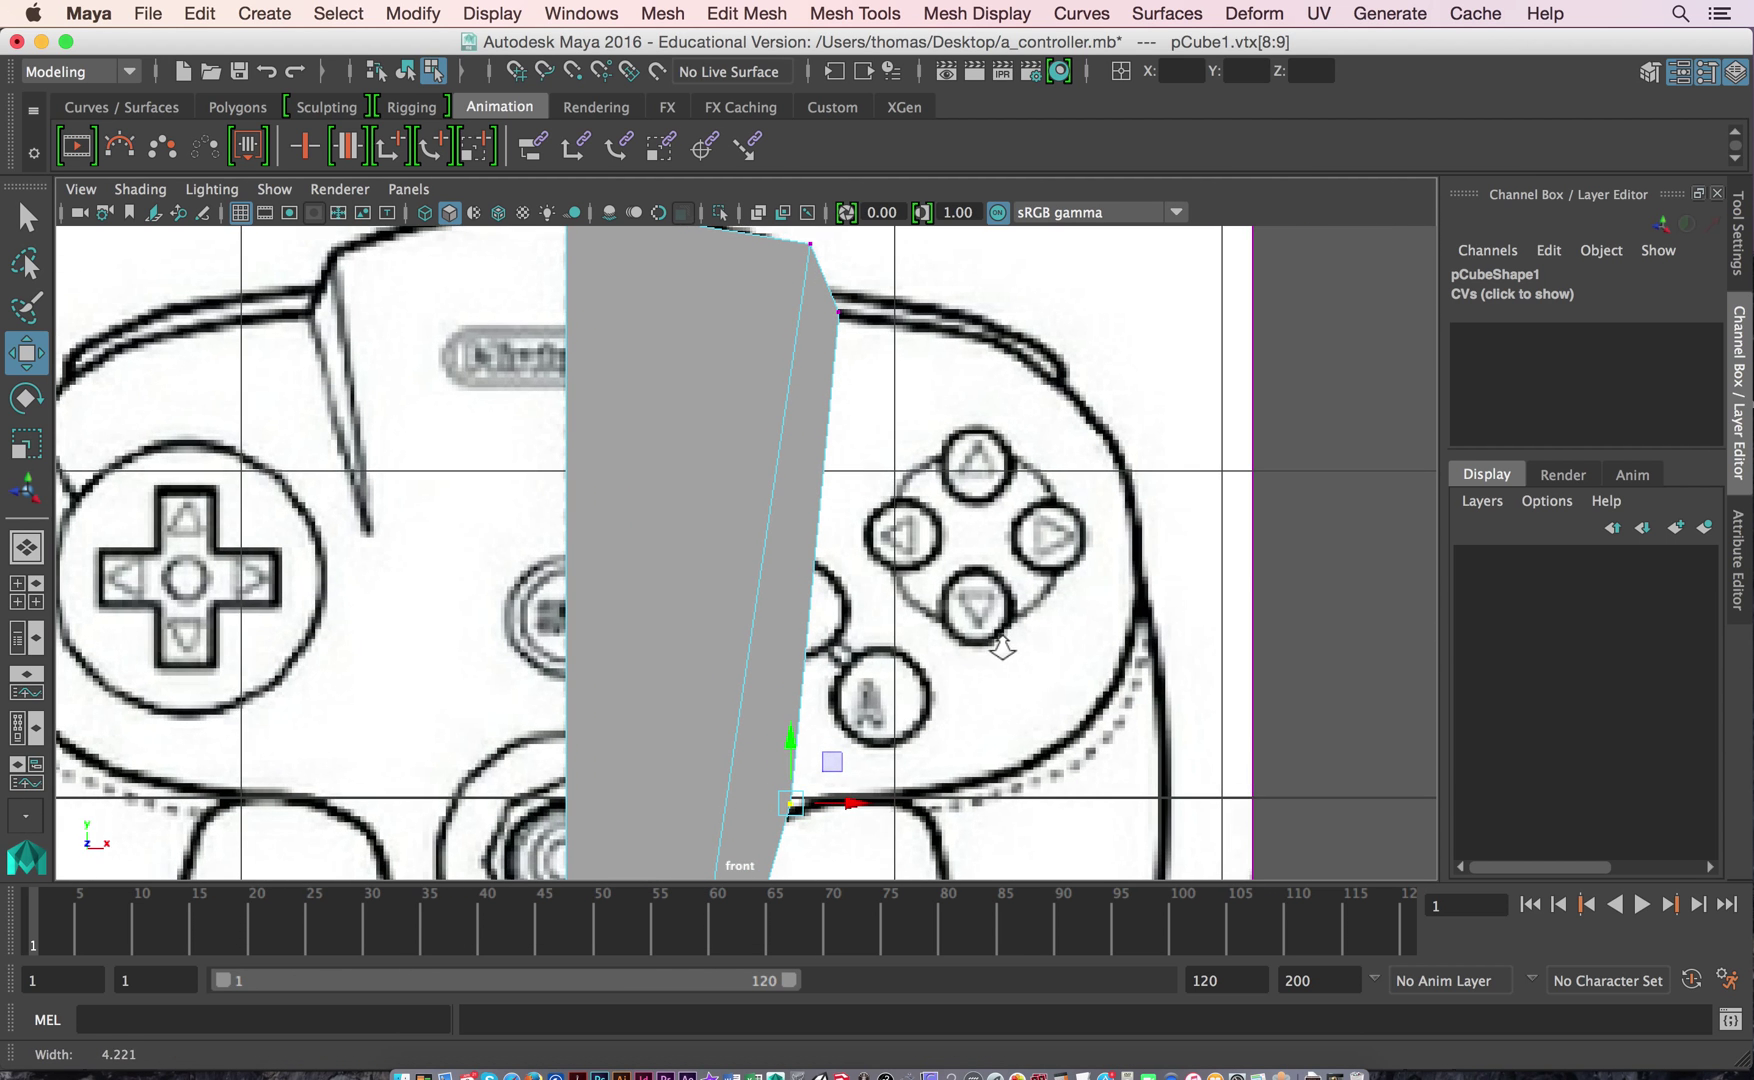
right_click_drag(829, 441, 845, 485)
left_click(815, 577)
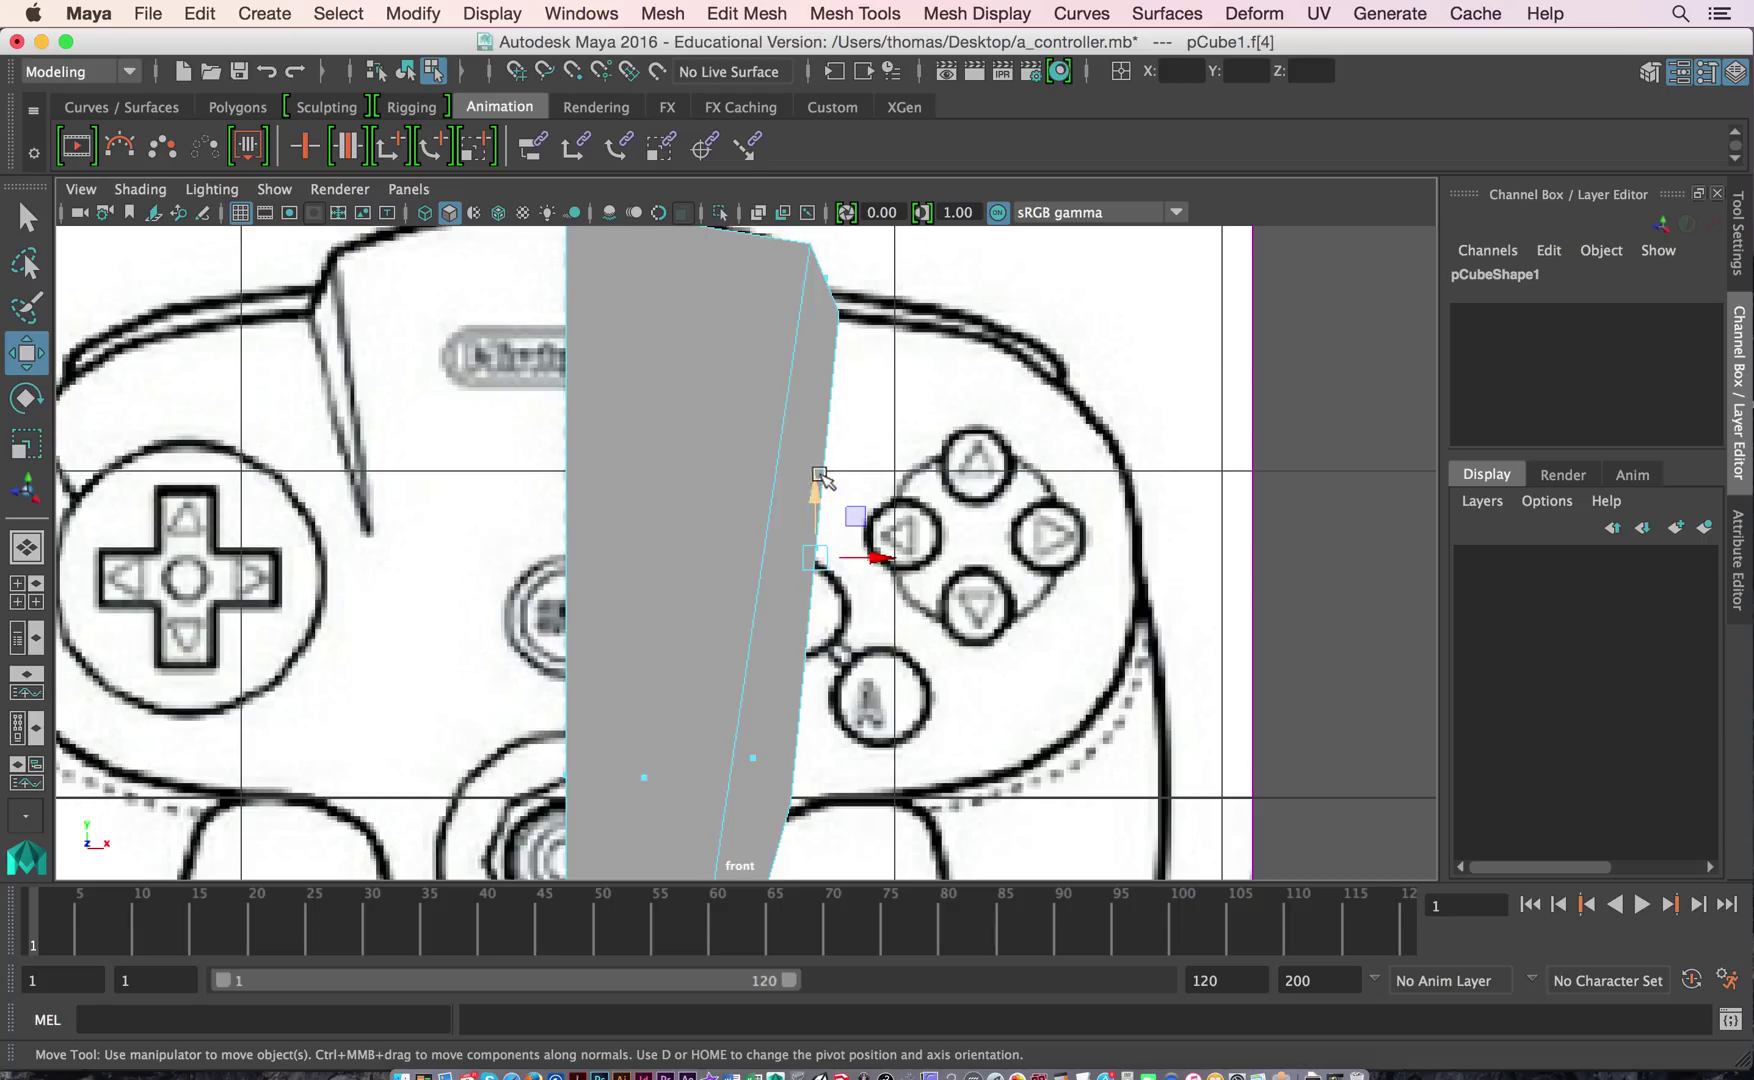
right_click_drag(836, 440, 818, 516, "shift")
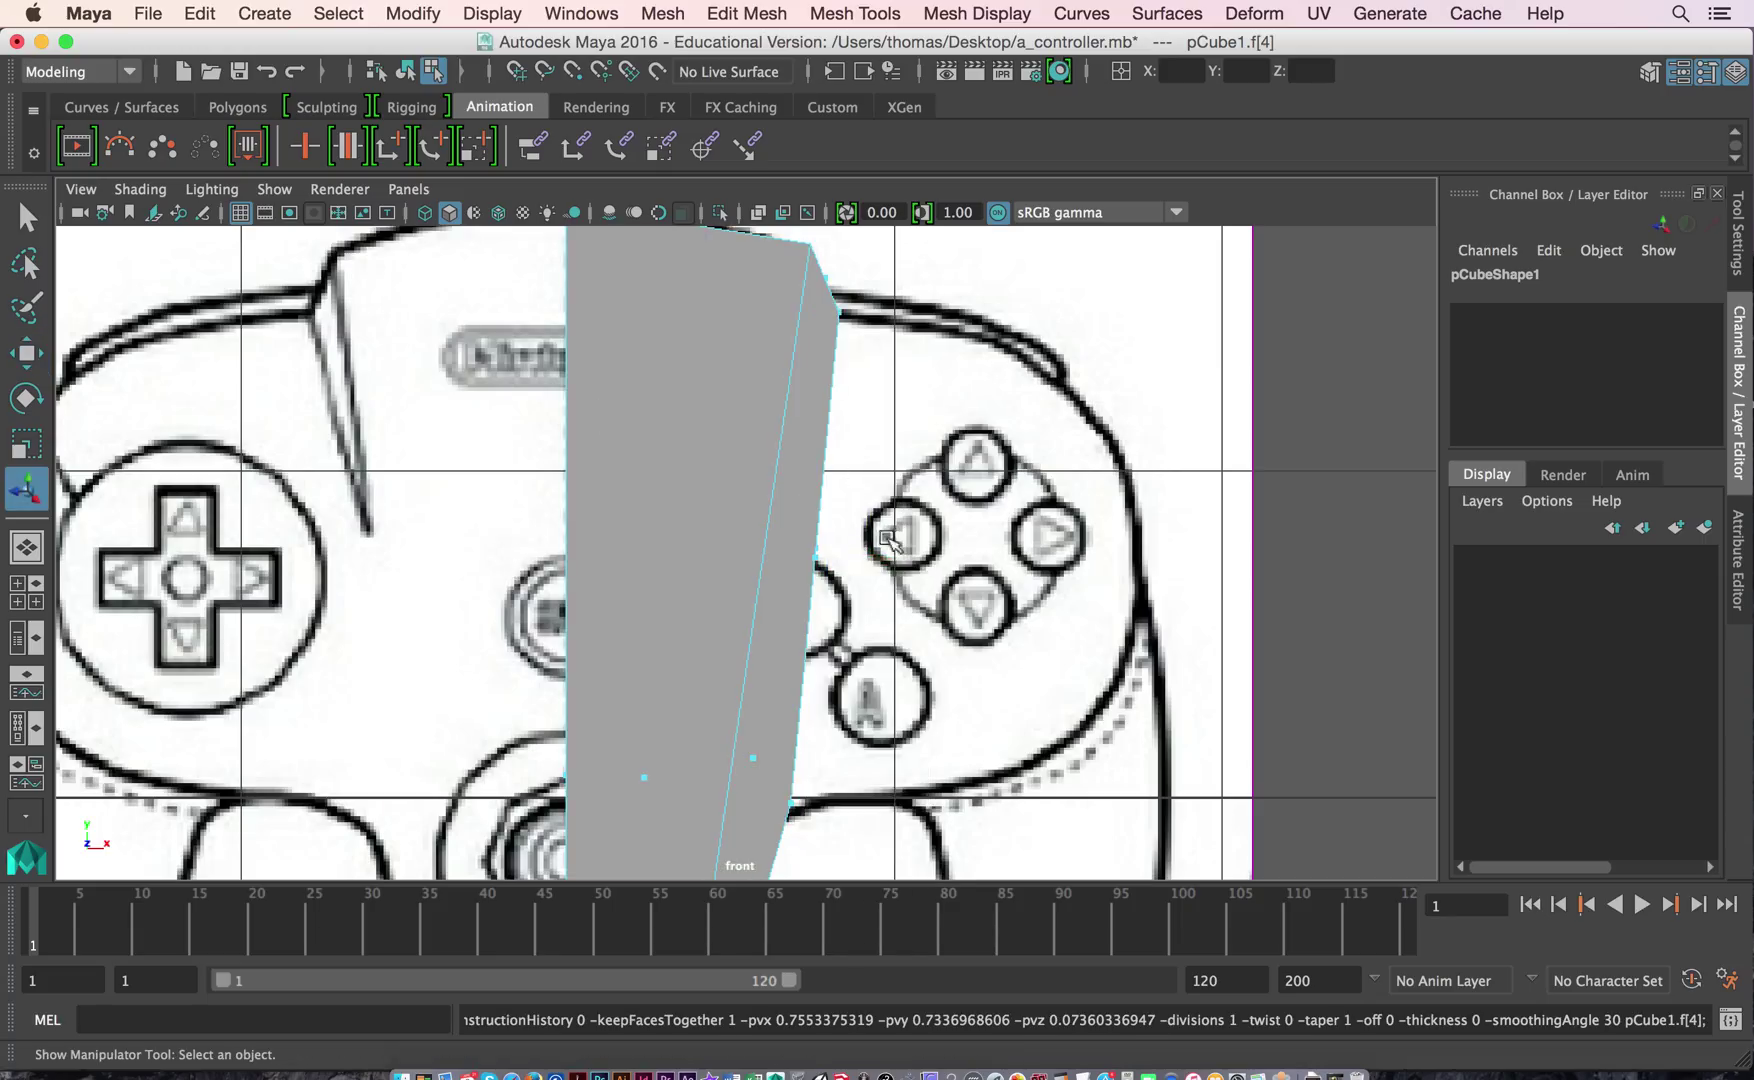
key("w")
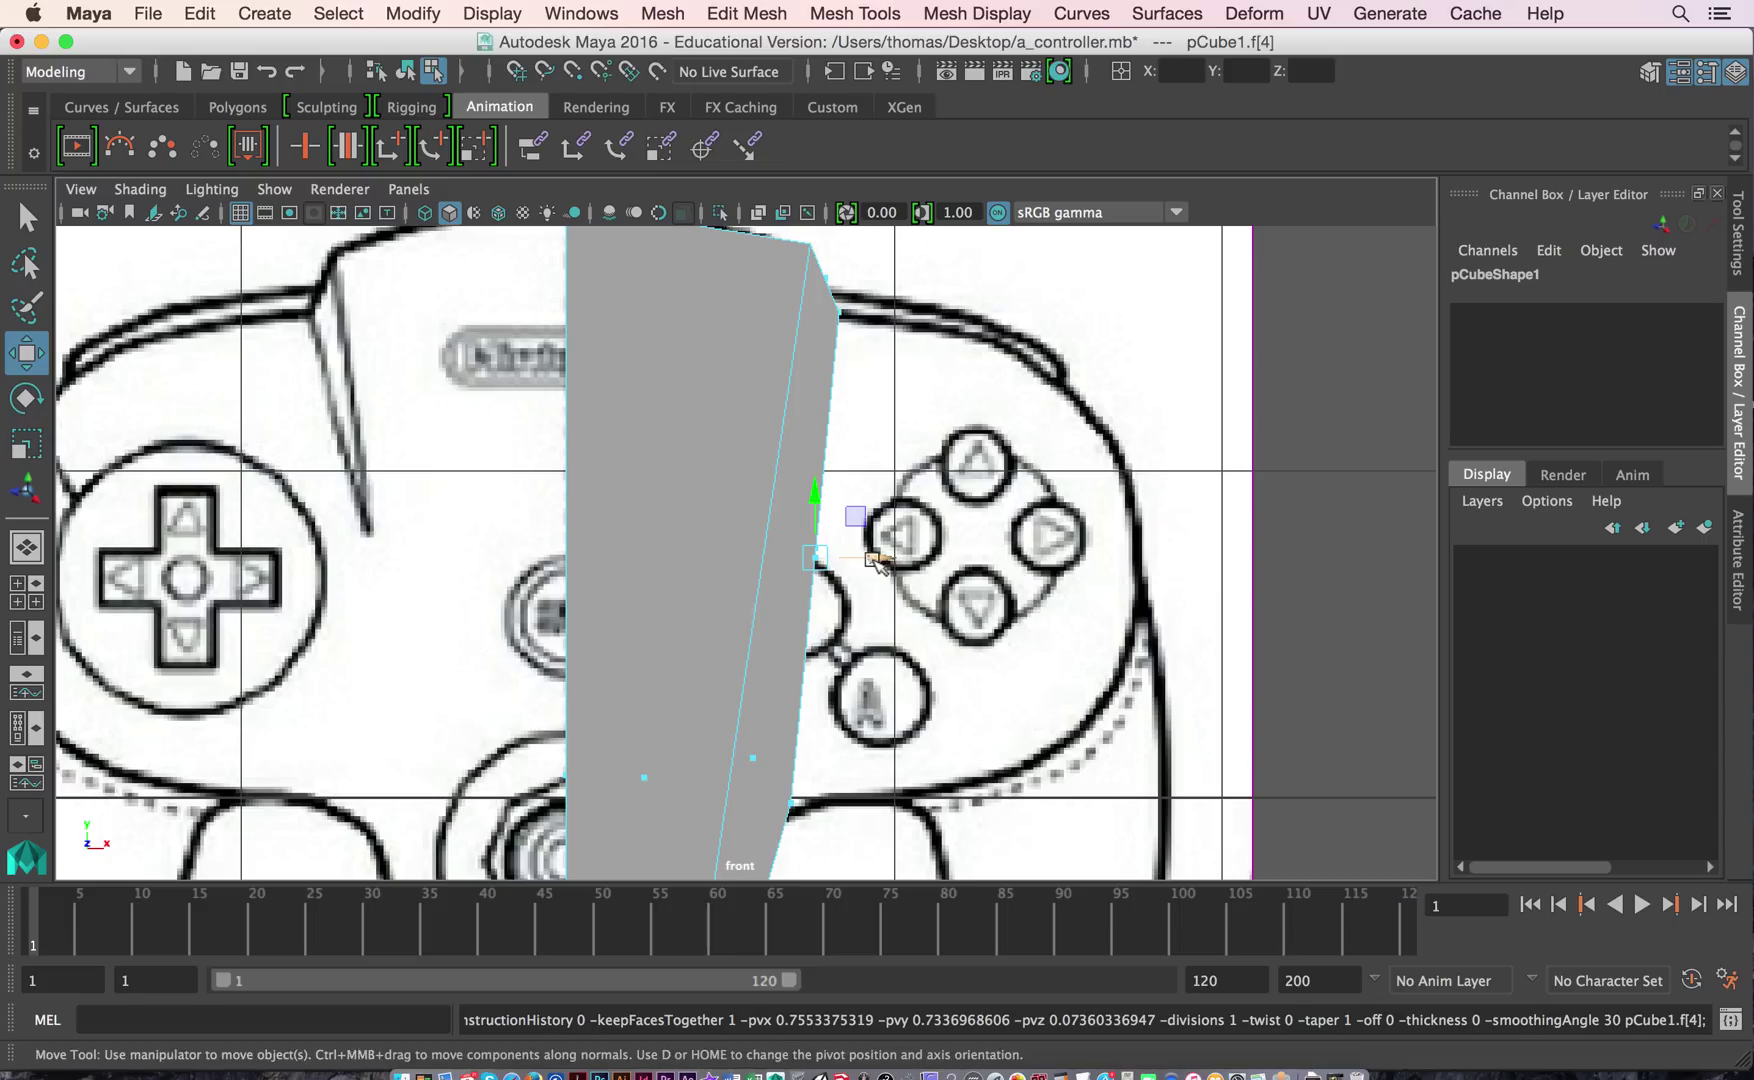
left_click_drag(875, 561, 968, 563)
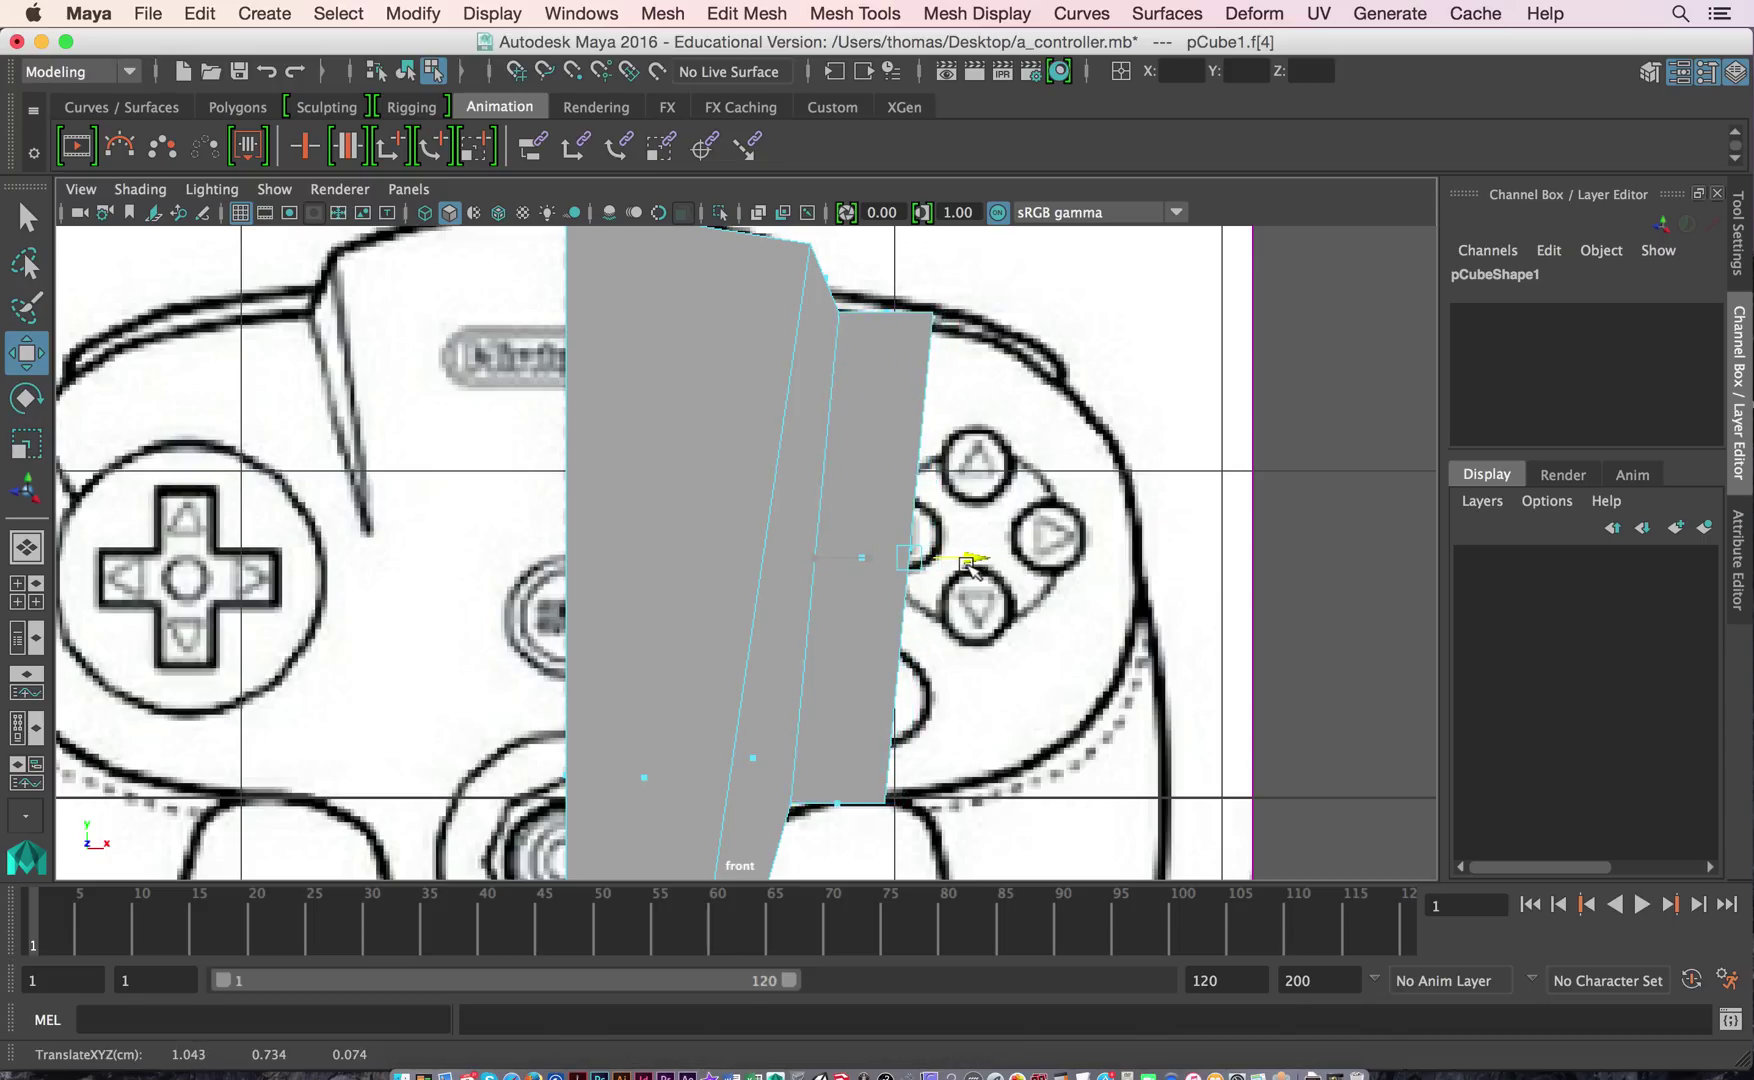
Extrude the outer side face three more times along X, ending at about X 1.637.
key("ctrl+e")
key("w")
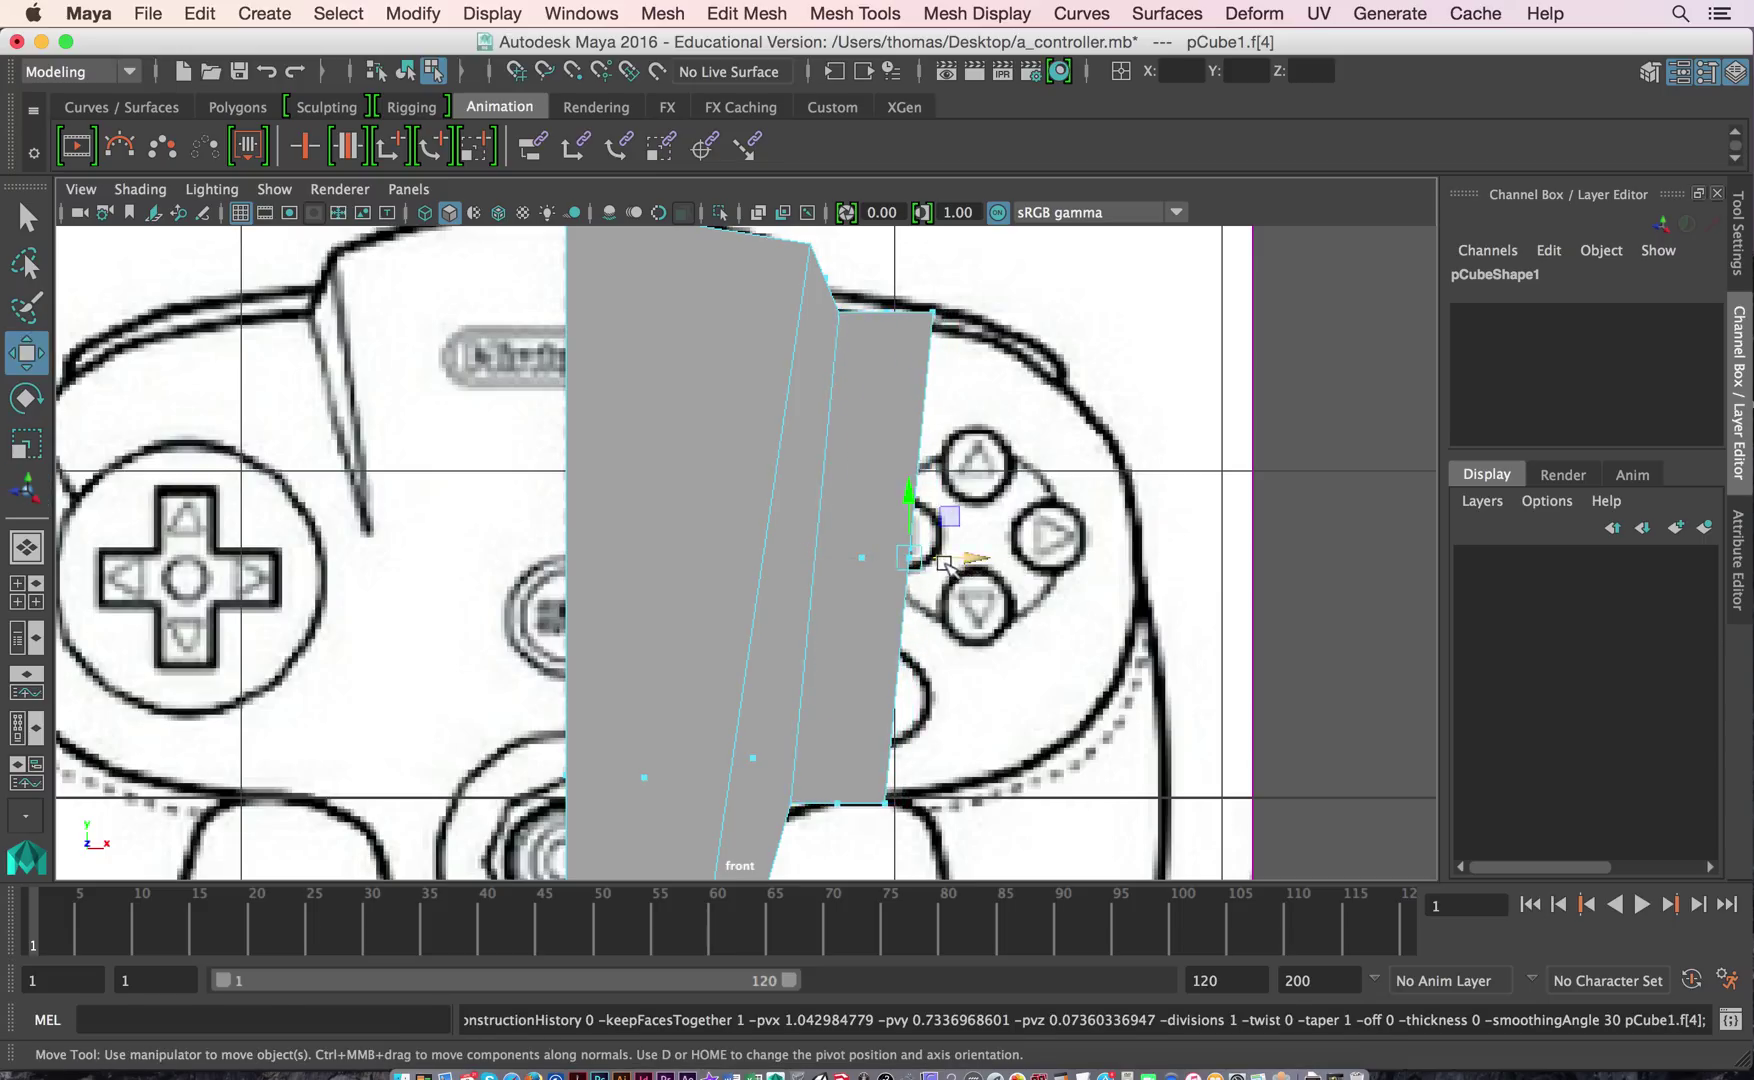
left_click_drag(955, 562, 1156, 567)
key("ctrl+e")
key("w")
key("ctrl+e")
key("w")
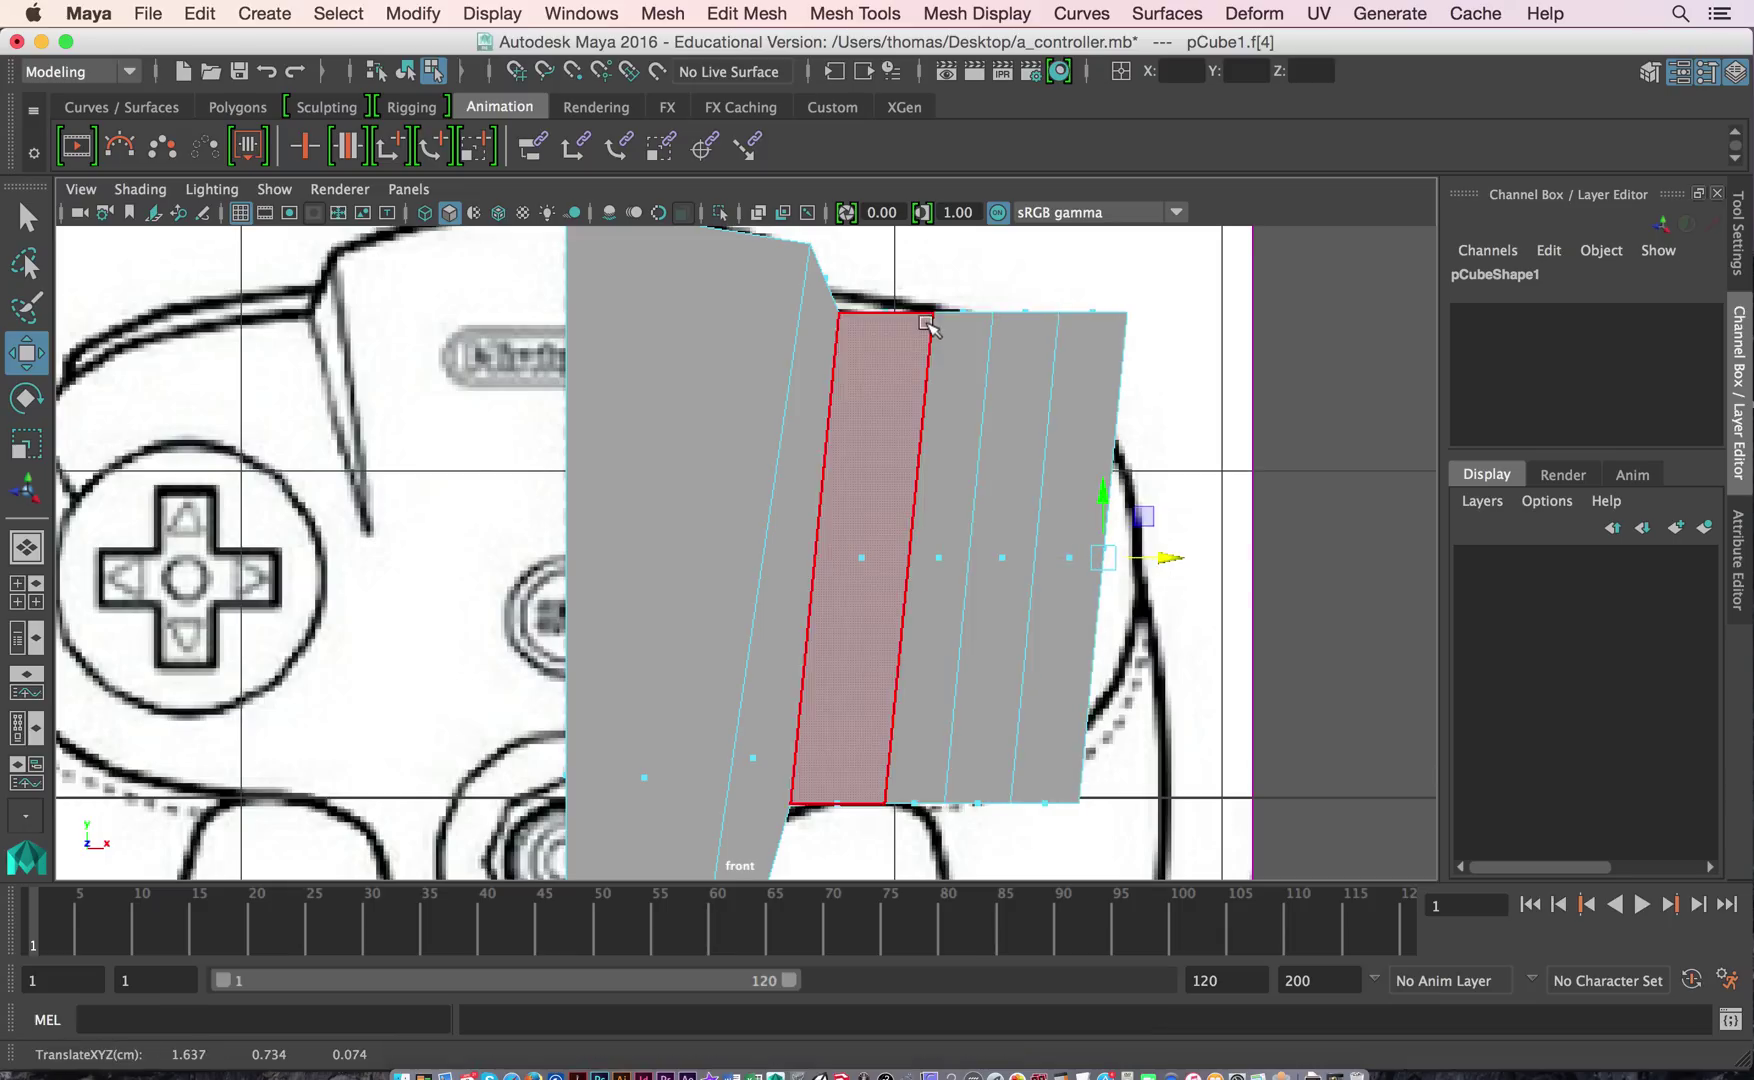
Move the upper vertices of the four extruded segments onto the shoulder outline, down to the body's rounded outer edge.
right_click_drag(926, 323, 875, 320)
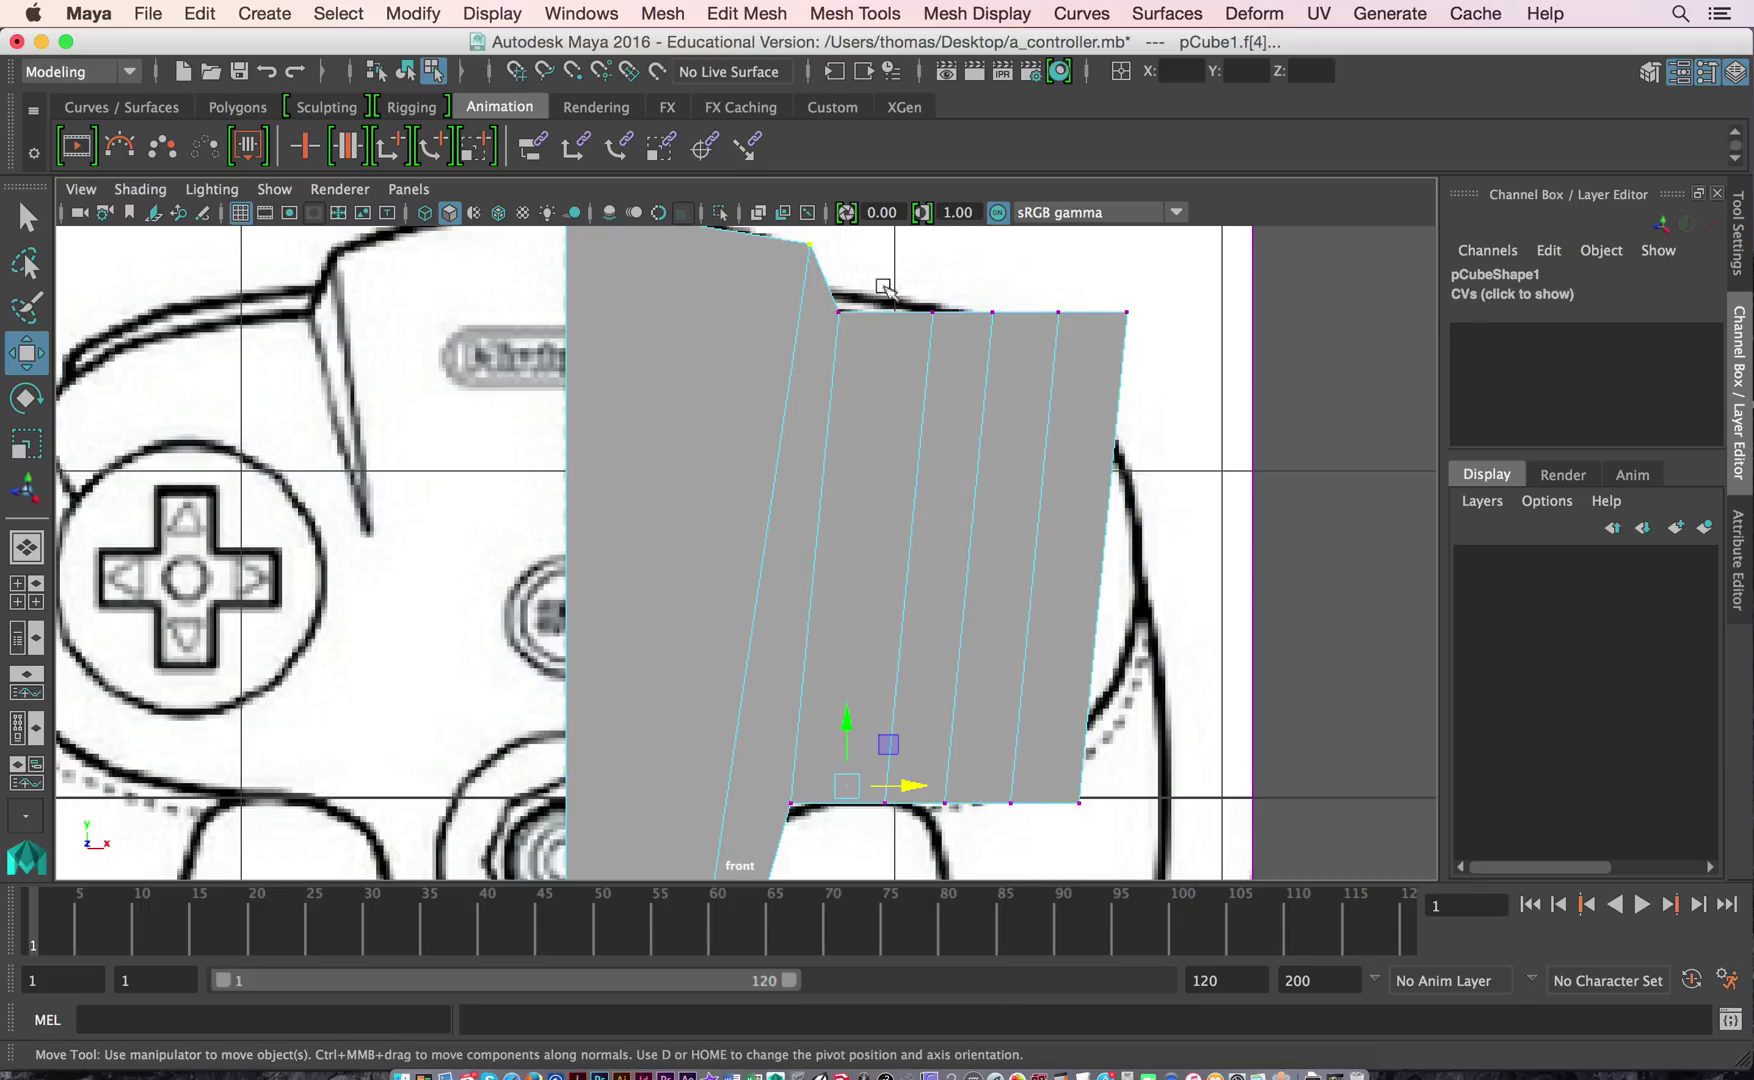
left_click_drag(944, 345, 928, 334)
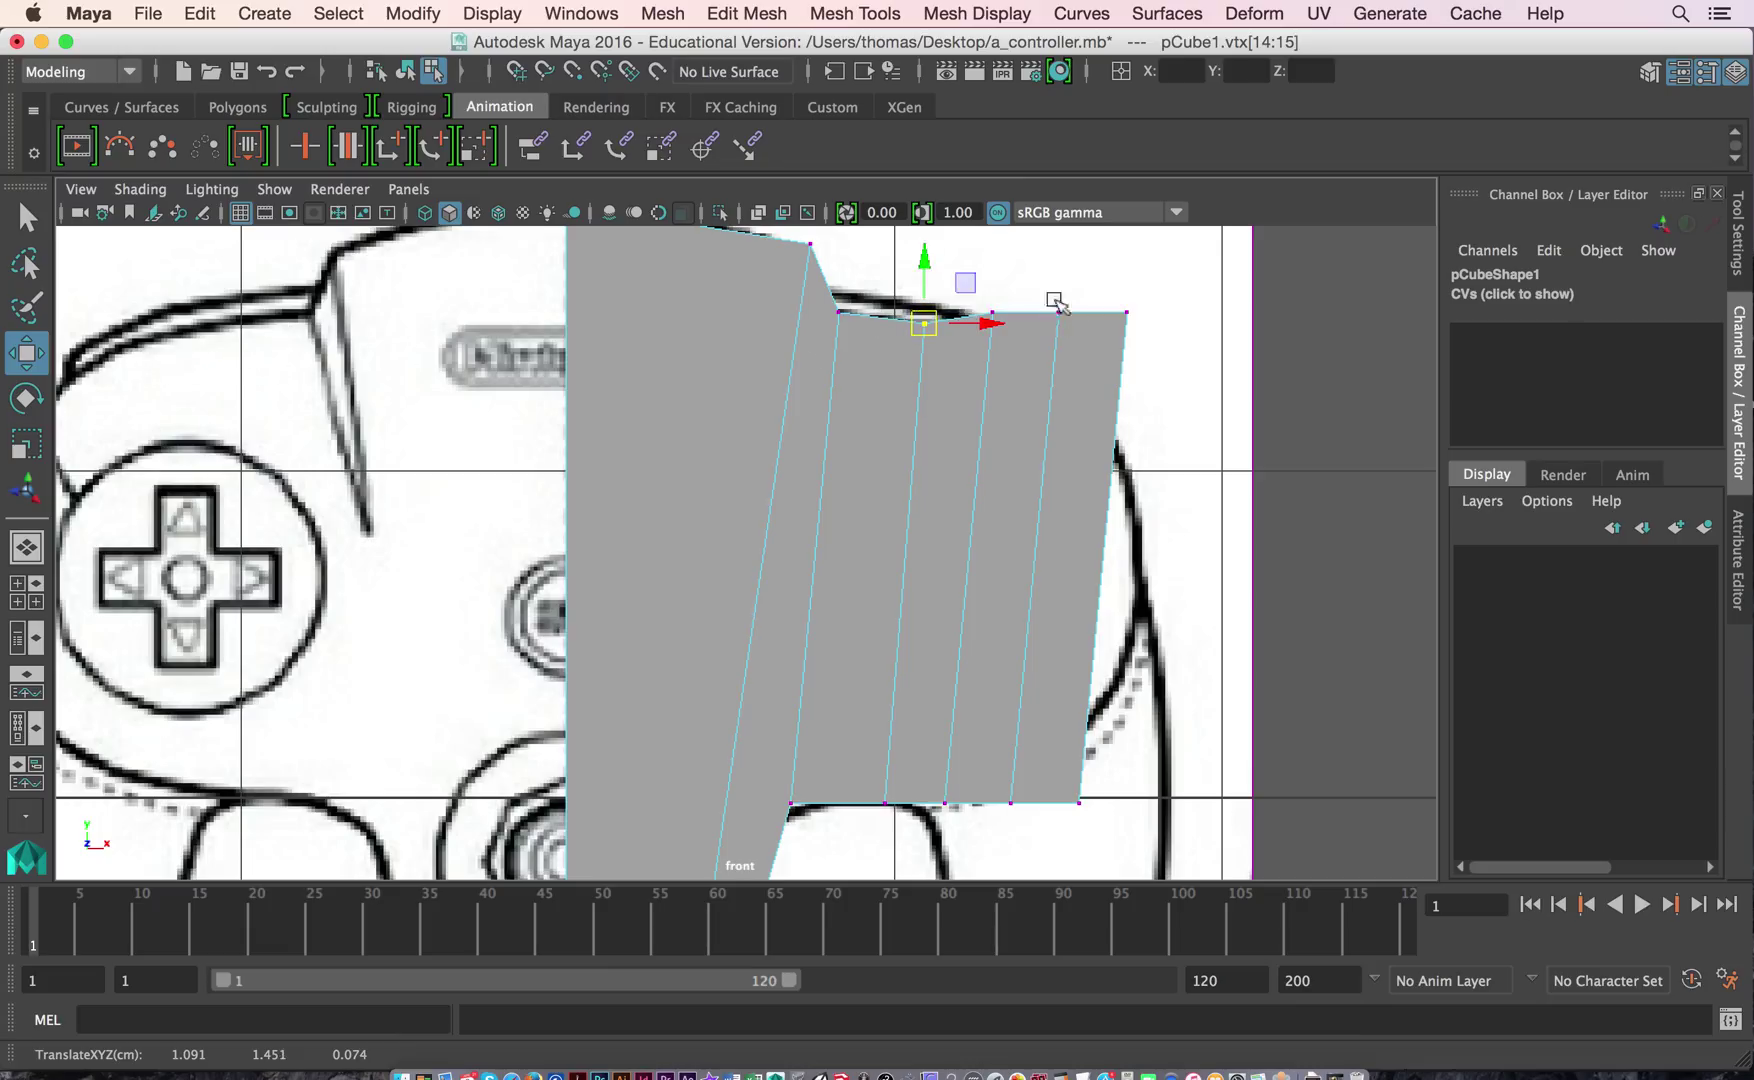
left_click_drag(975, 271, 1000, 352)
left_click(993, 313)
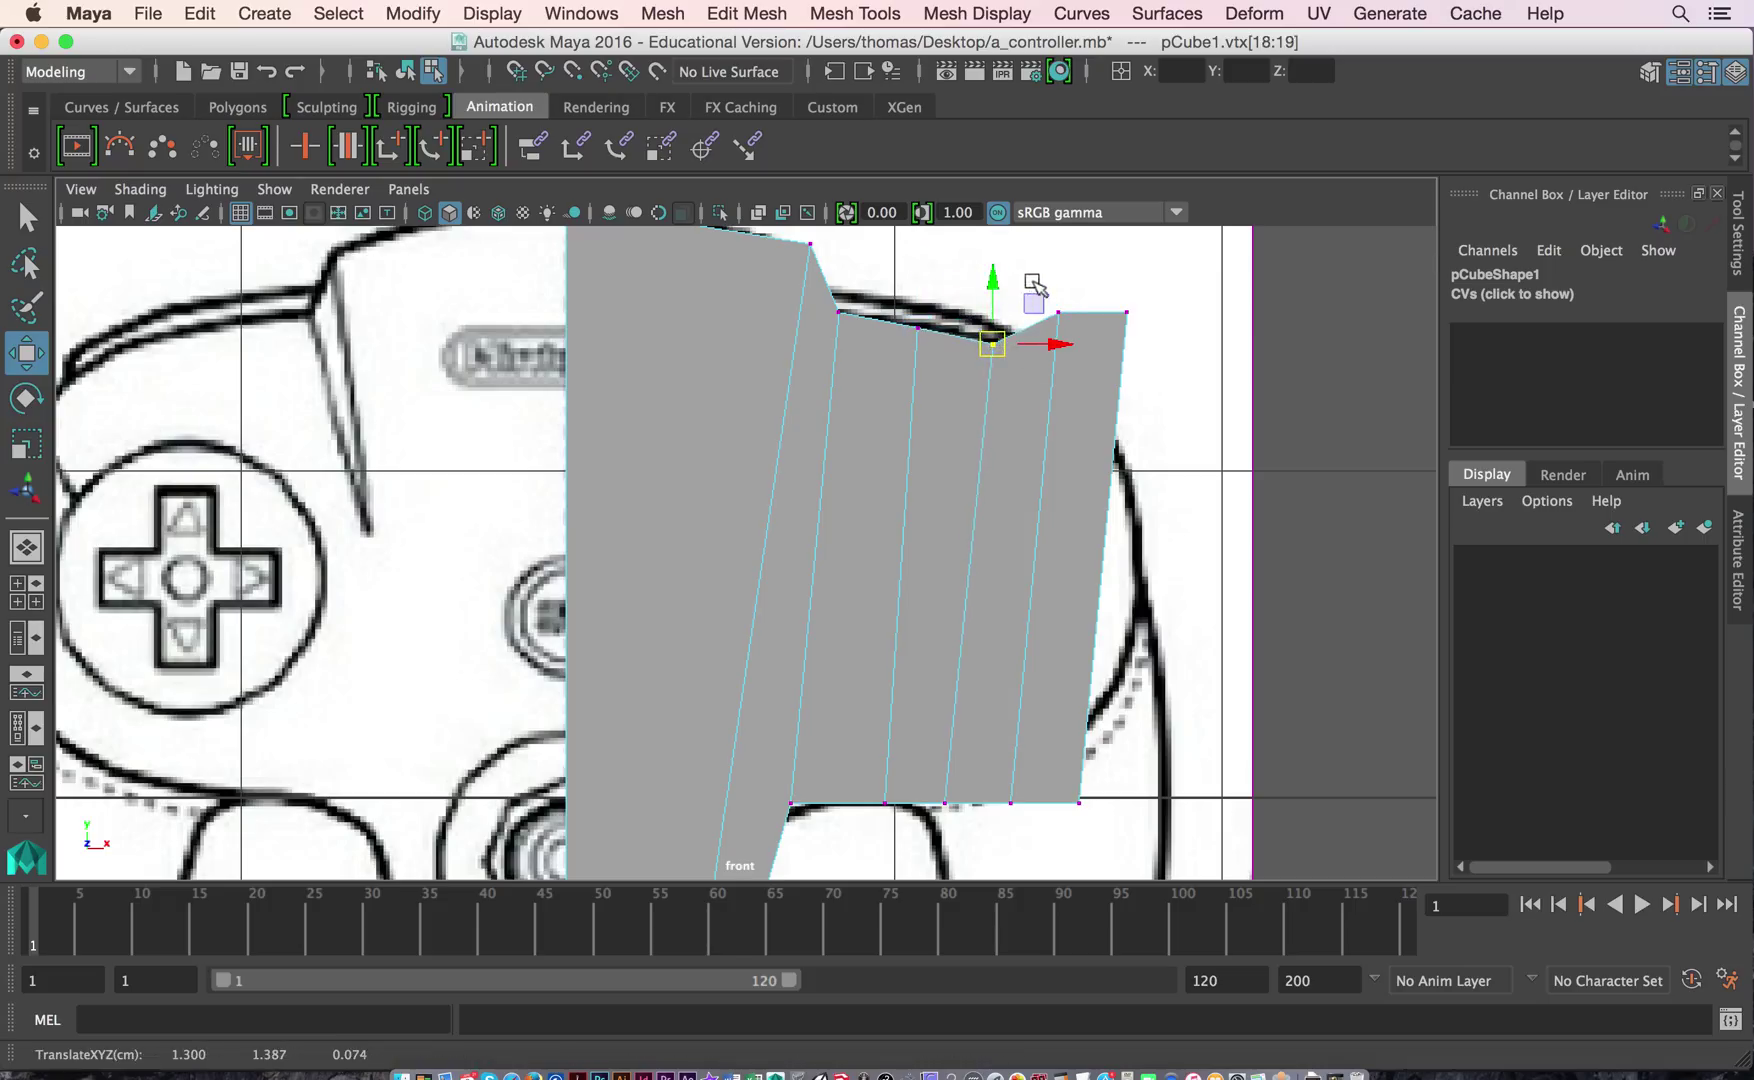
left_click_drag(1036, 294, 1080, 334)
left_click_drag(1061, 314, 1050, 377)
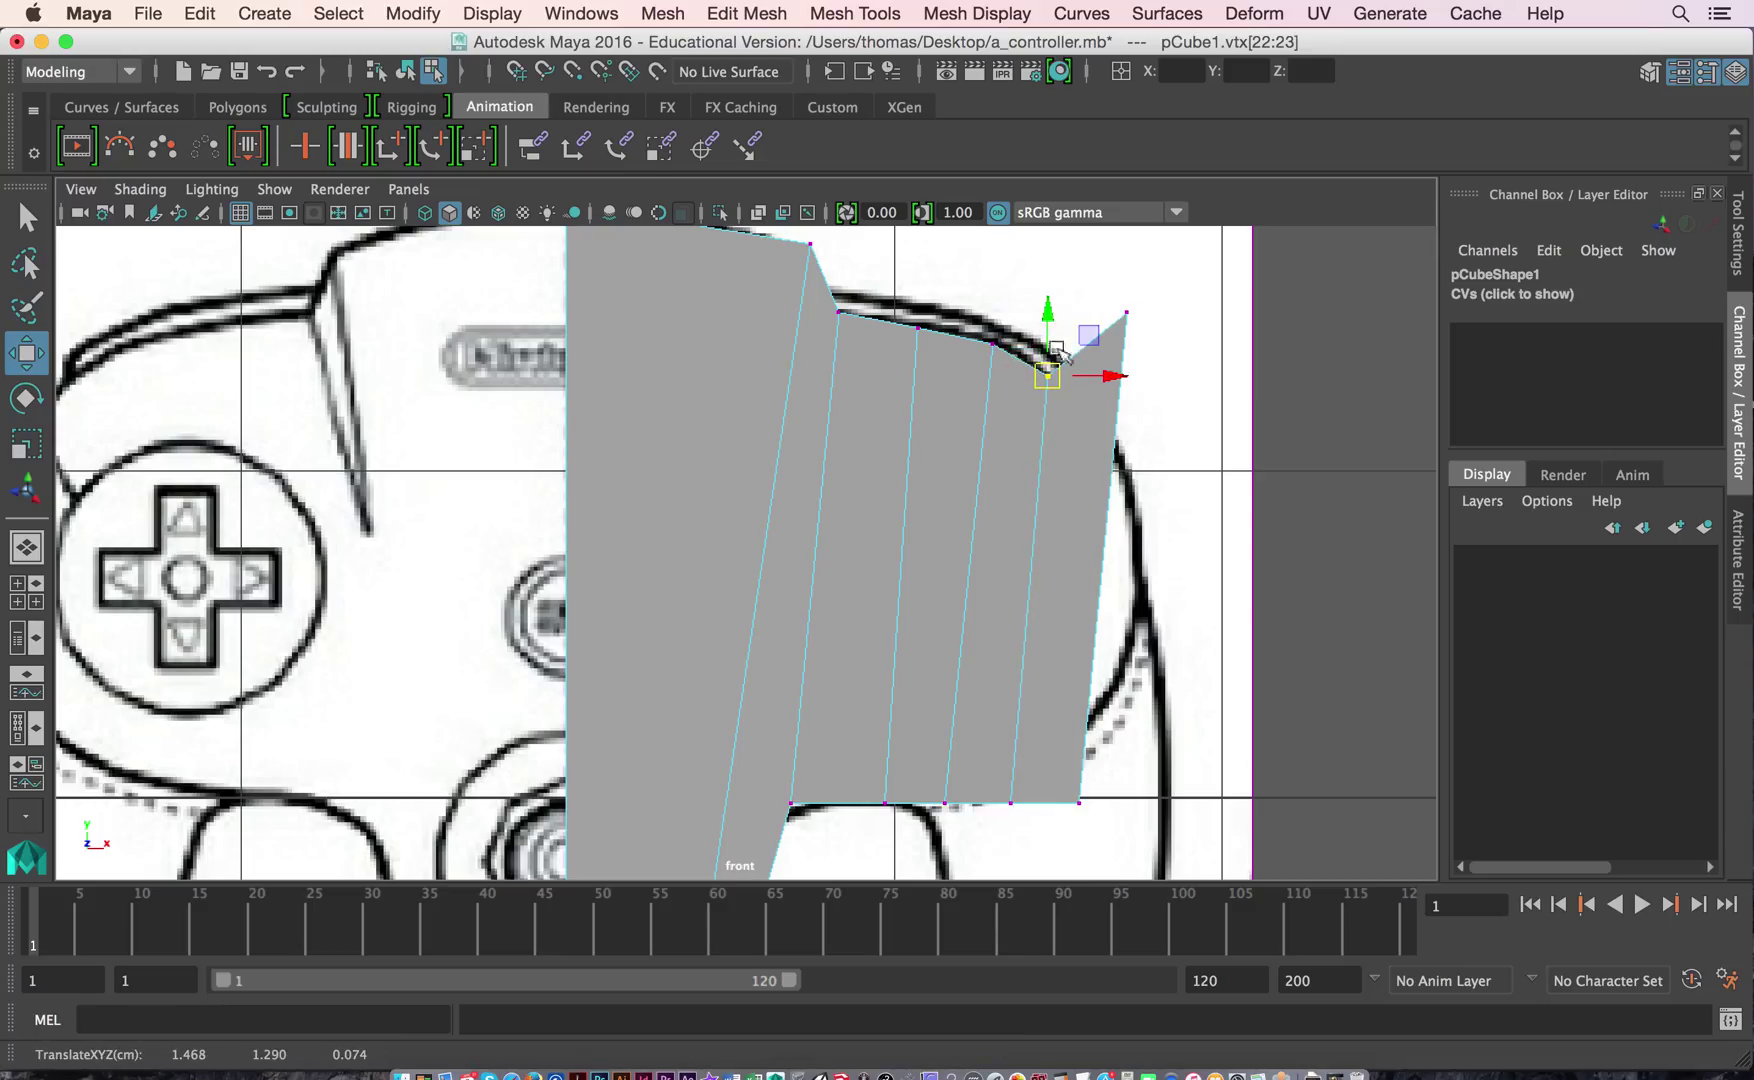
left_click(1127, 313)
left_click_drag(1127, 313, 1118, 435)
Move the two outermost pairs of lower vertices onto the rounded lower outer edge of the controller body.
middle_click_drag(1001, 707, 971, 555, "alt")
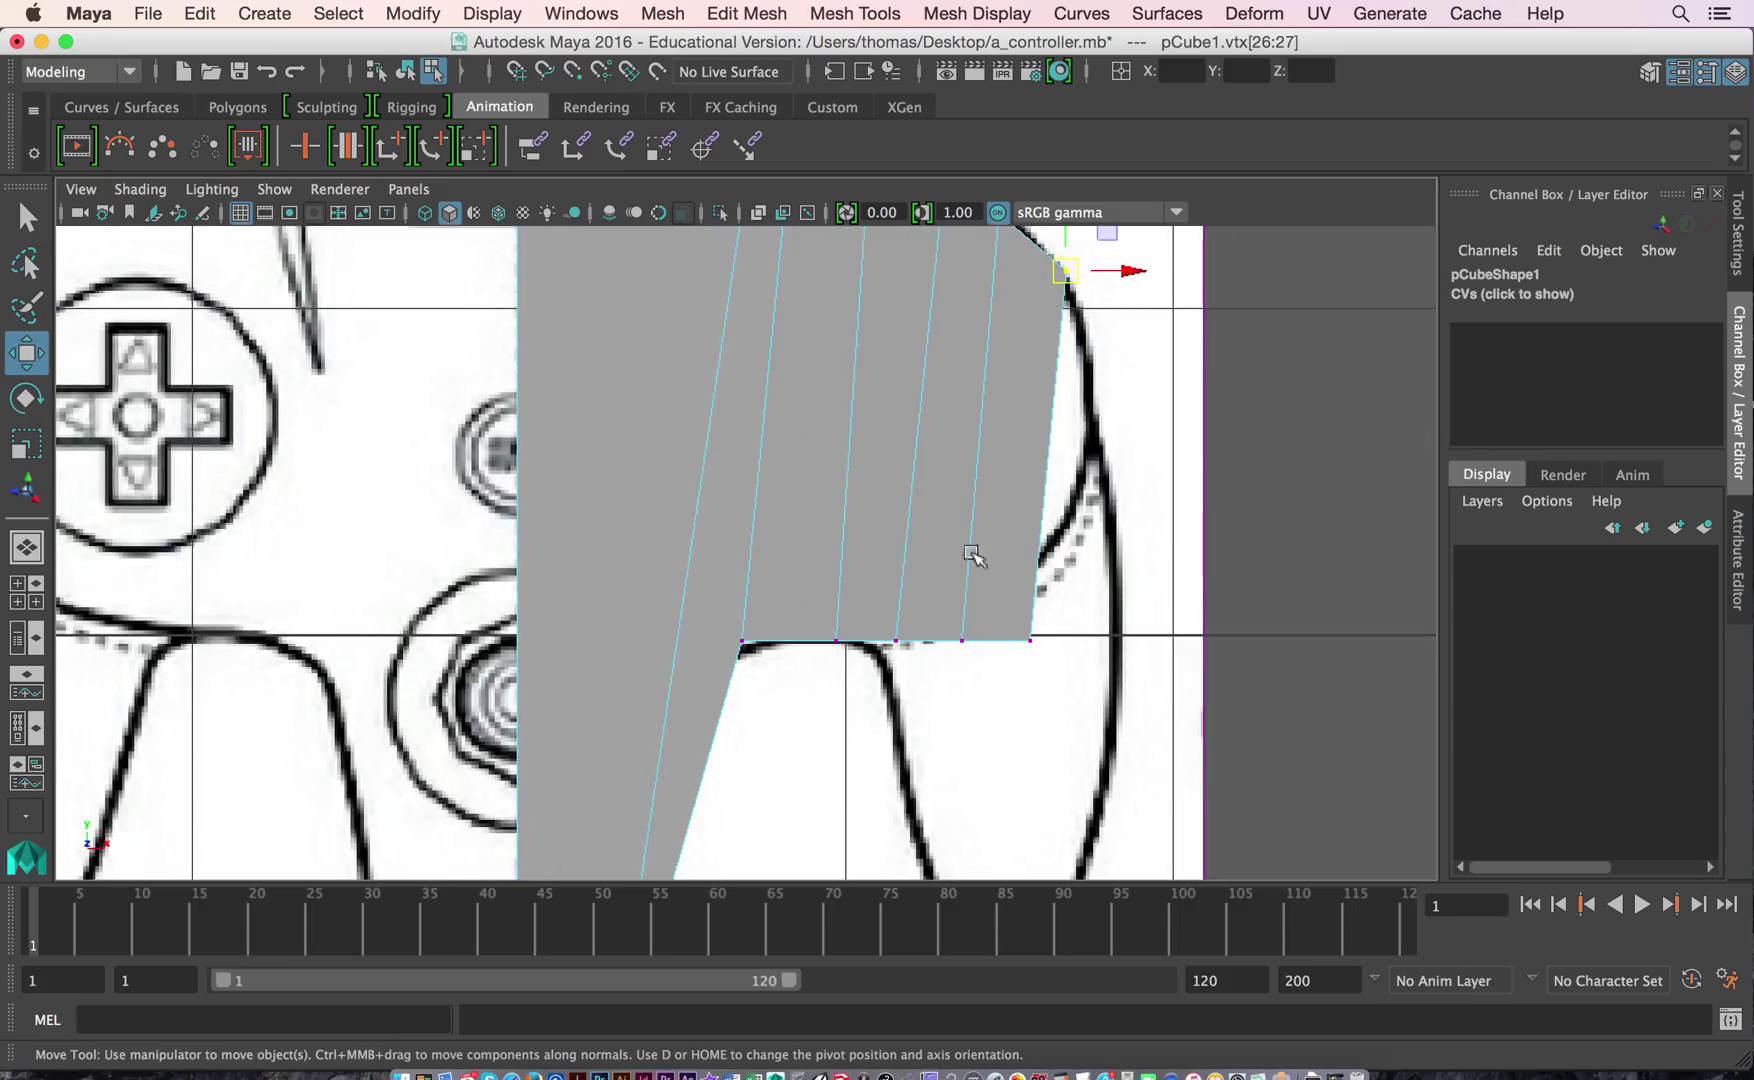
left_click(1033, 638)
left_click_drag(1033, 638, 1103, 462)
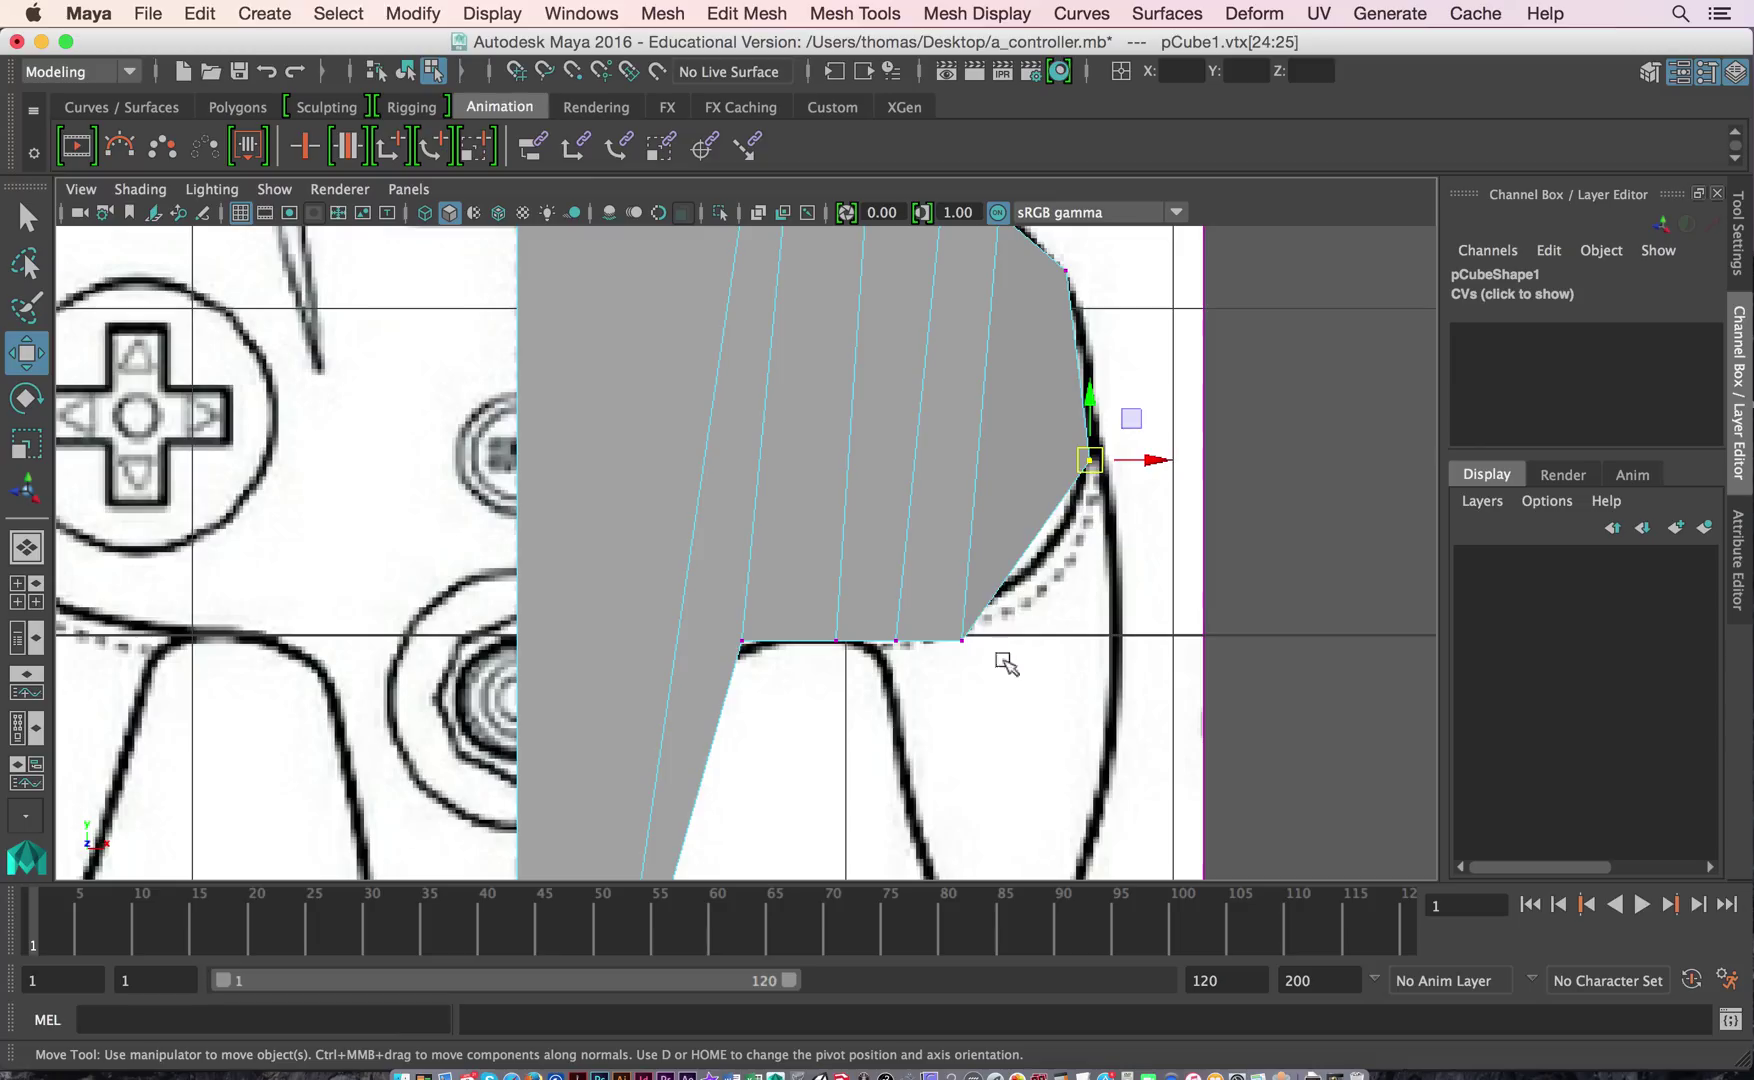
left_click_drag(938, 600, 1005, 598)
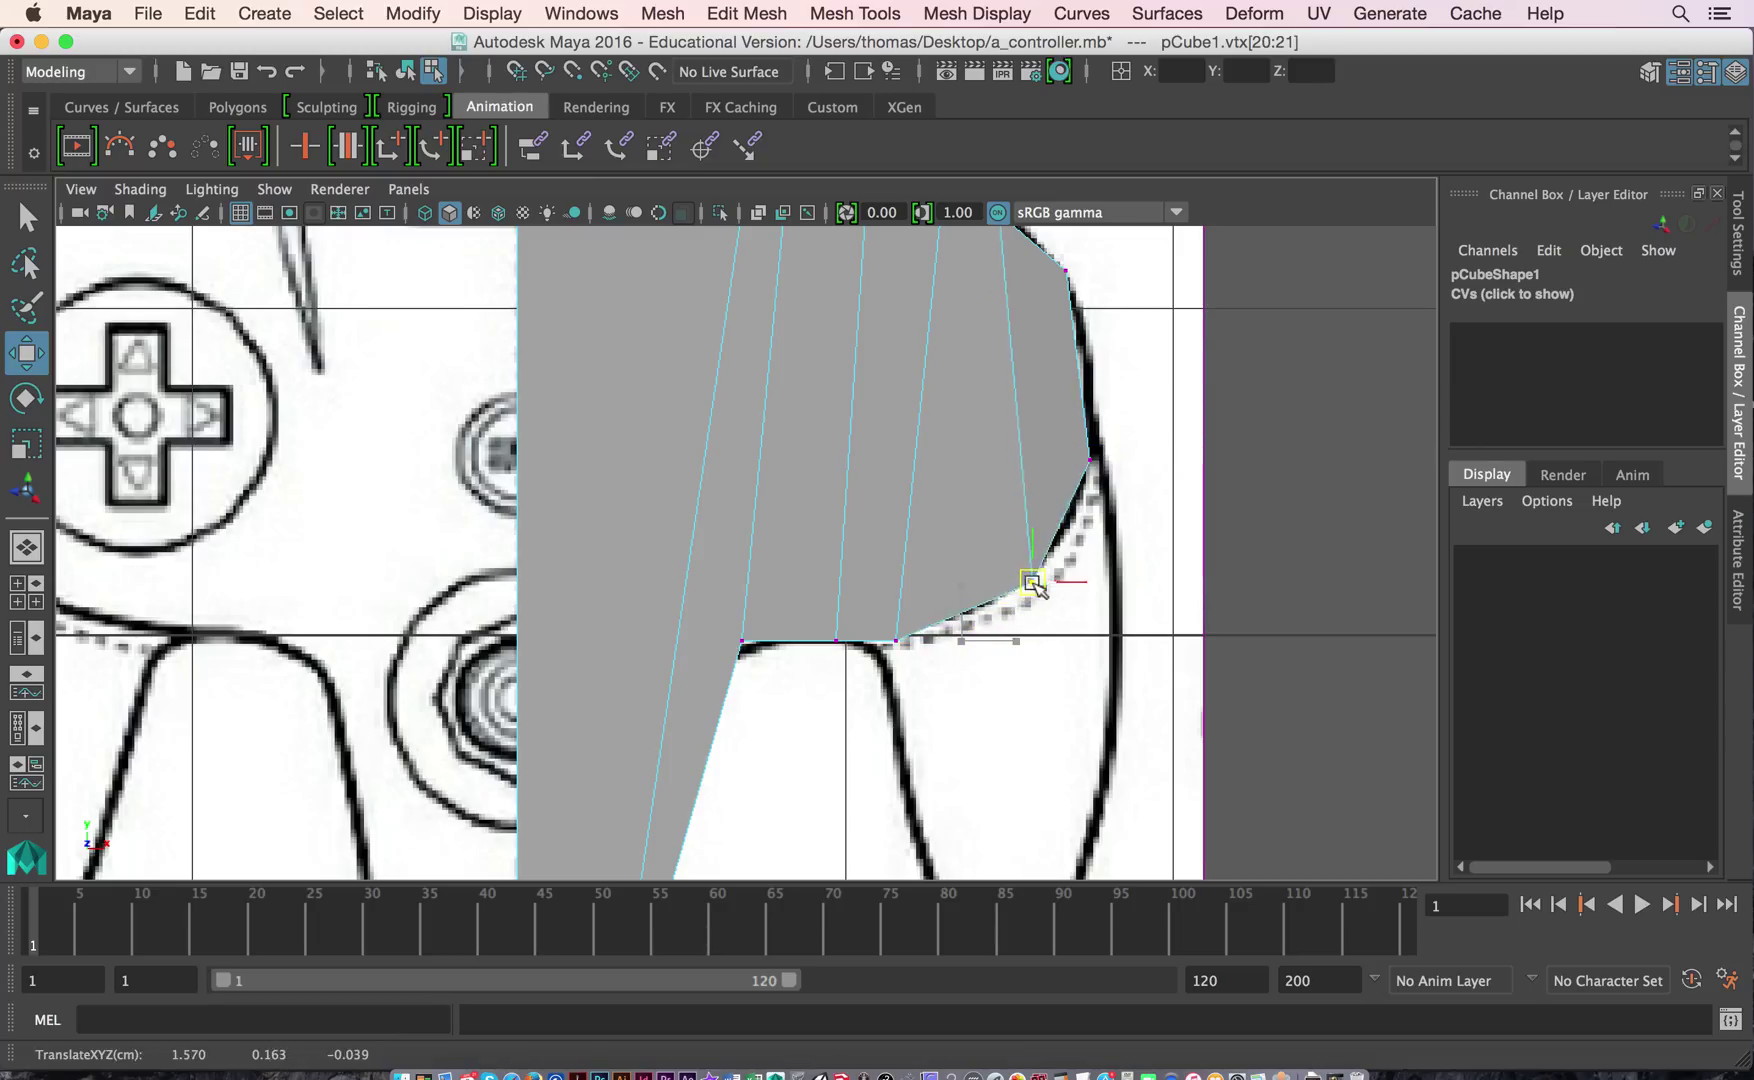
left_click_drag(1033, 581, 1040, 571)
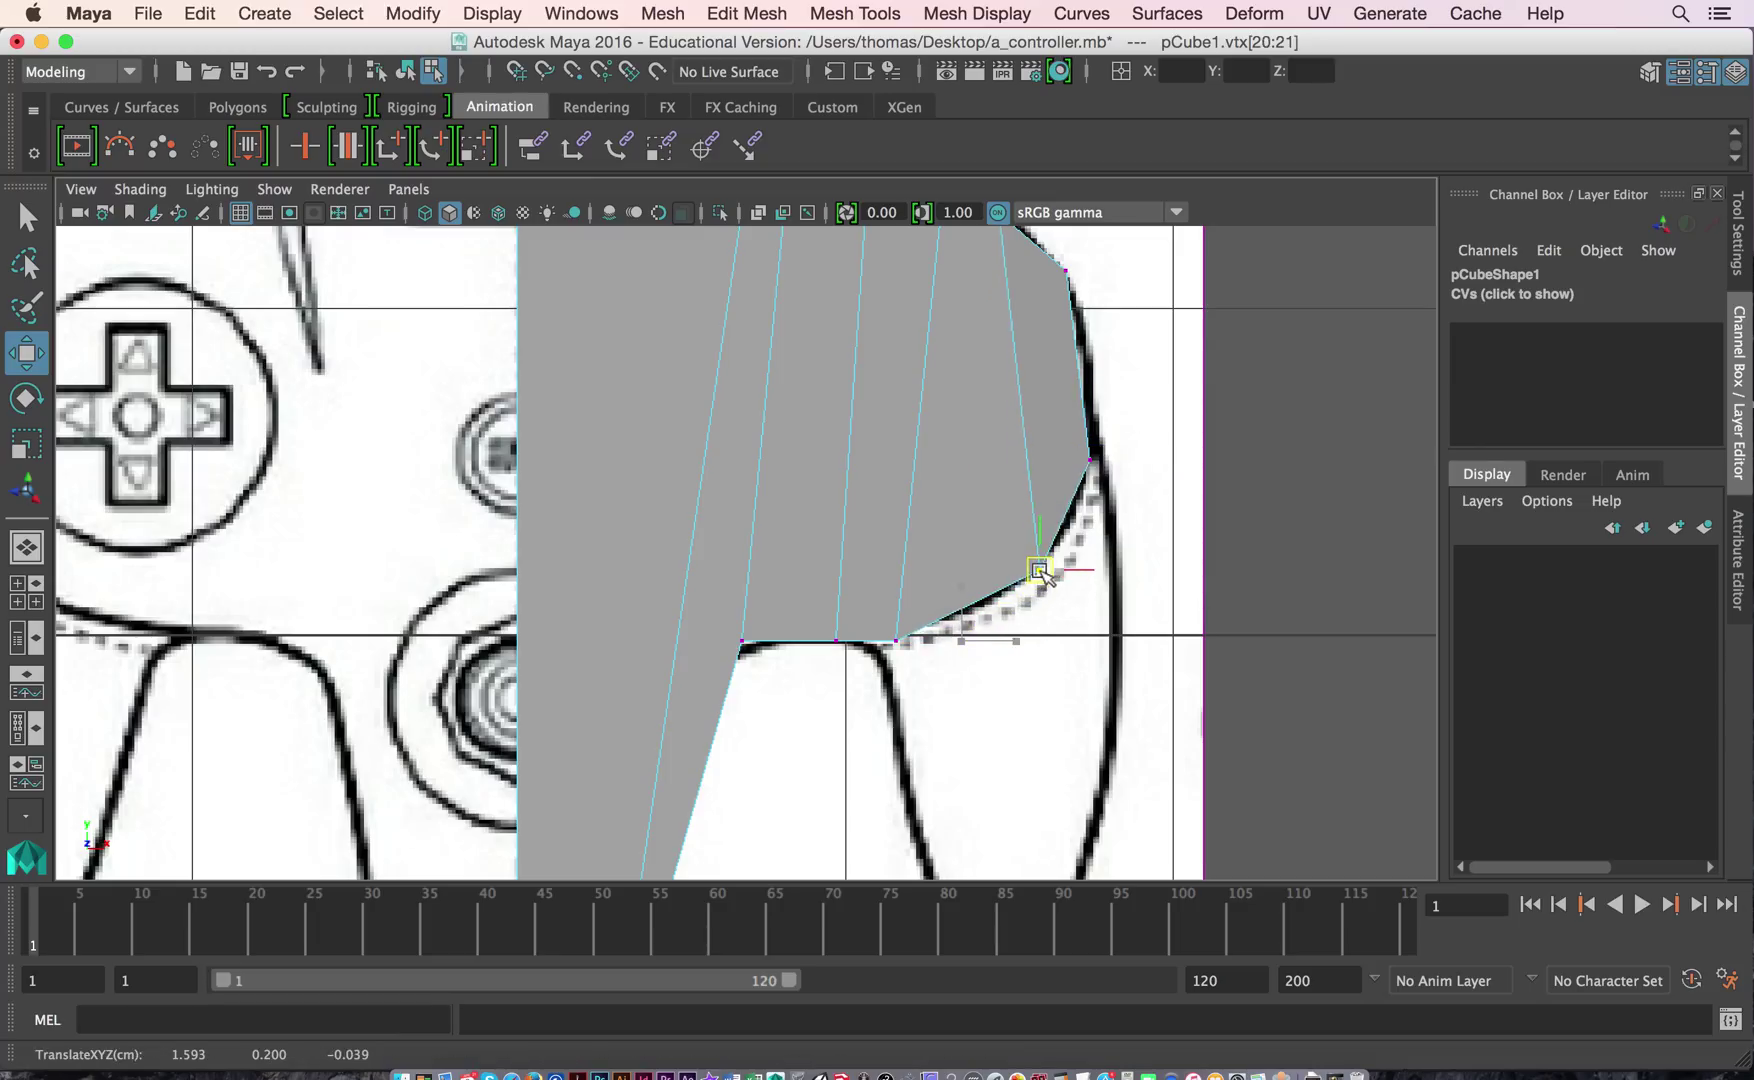
Move the next two pairs of lower vertices onto the body's lower outline, with the inner pair at about X 1.003, Y -0.020.
left_click(896, 640)
left_click_drag(898, 640, 962, 622)
left_click(838, 640)
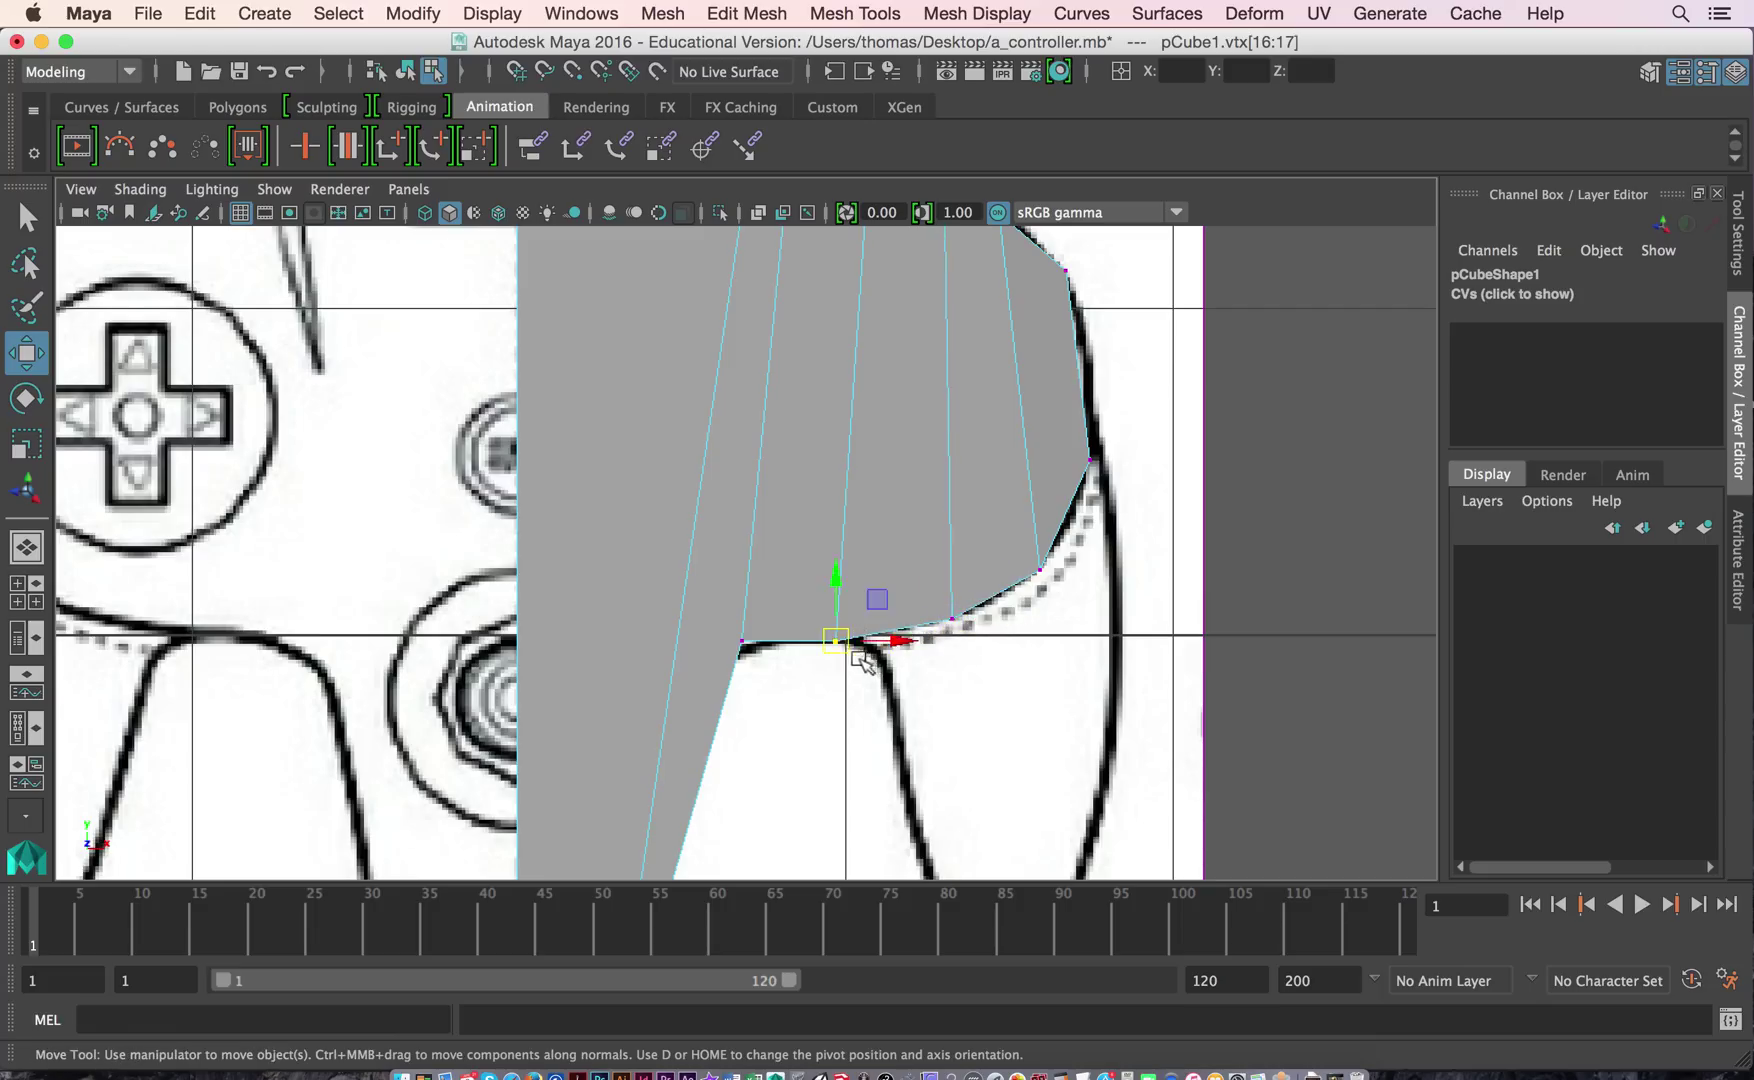
left_click_drag(838, 640, 855, 645)
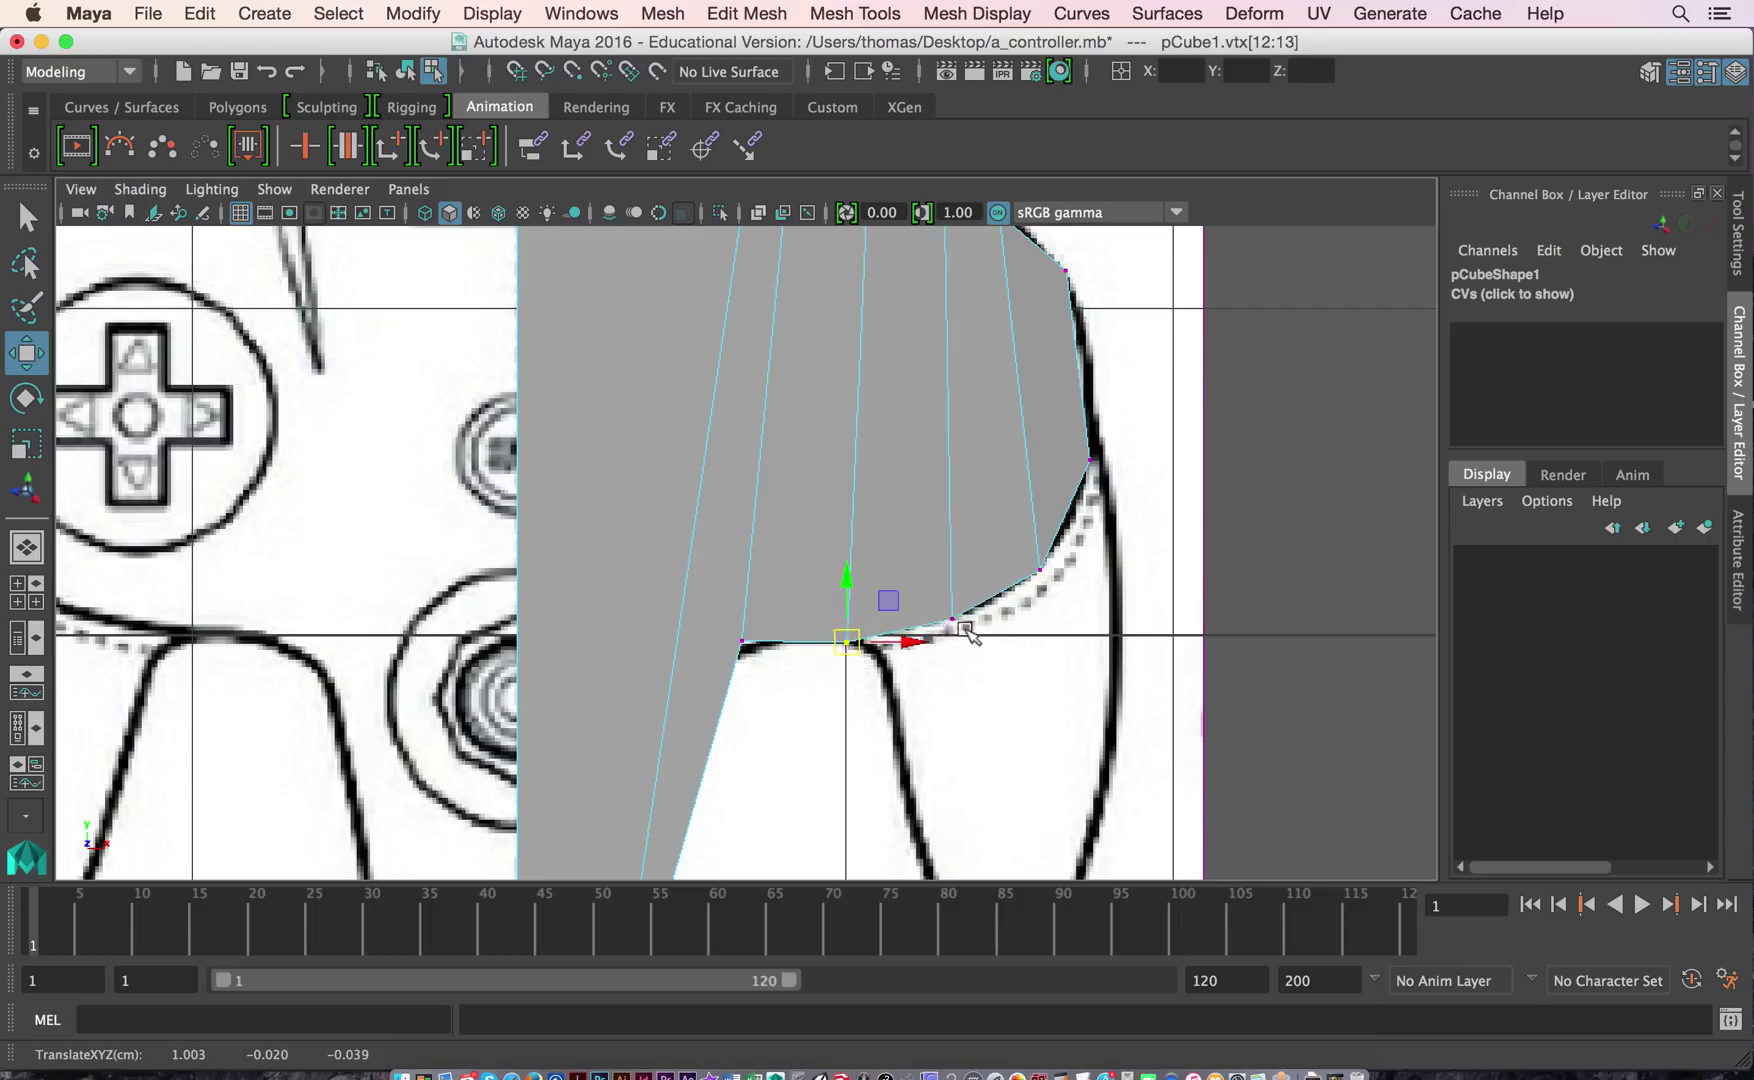
left_click_drag(968, 632, 968, 632)
Examine the extruded body against the side reference image and in the perspective view.
key("space")
key("space")
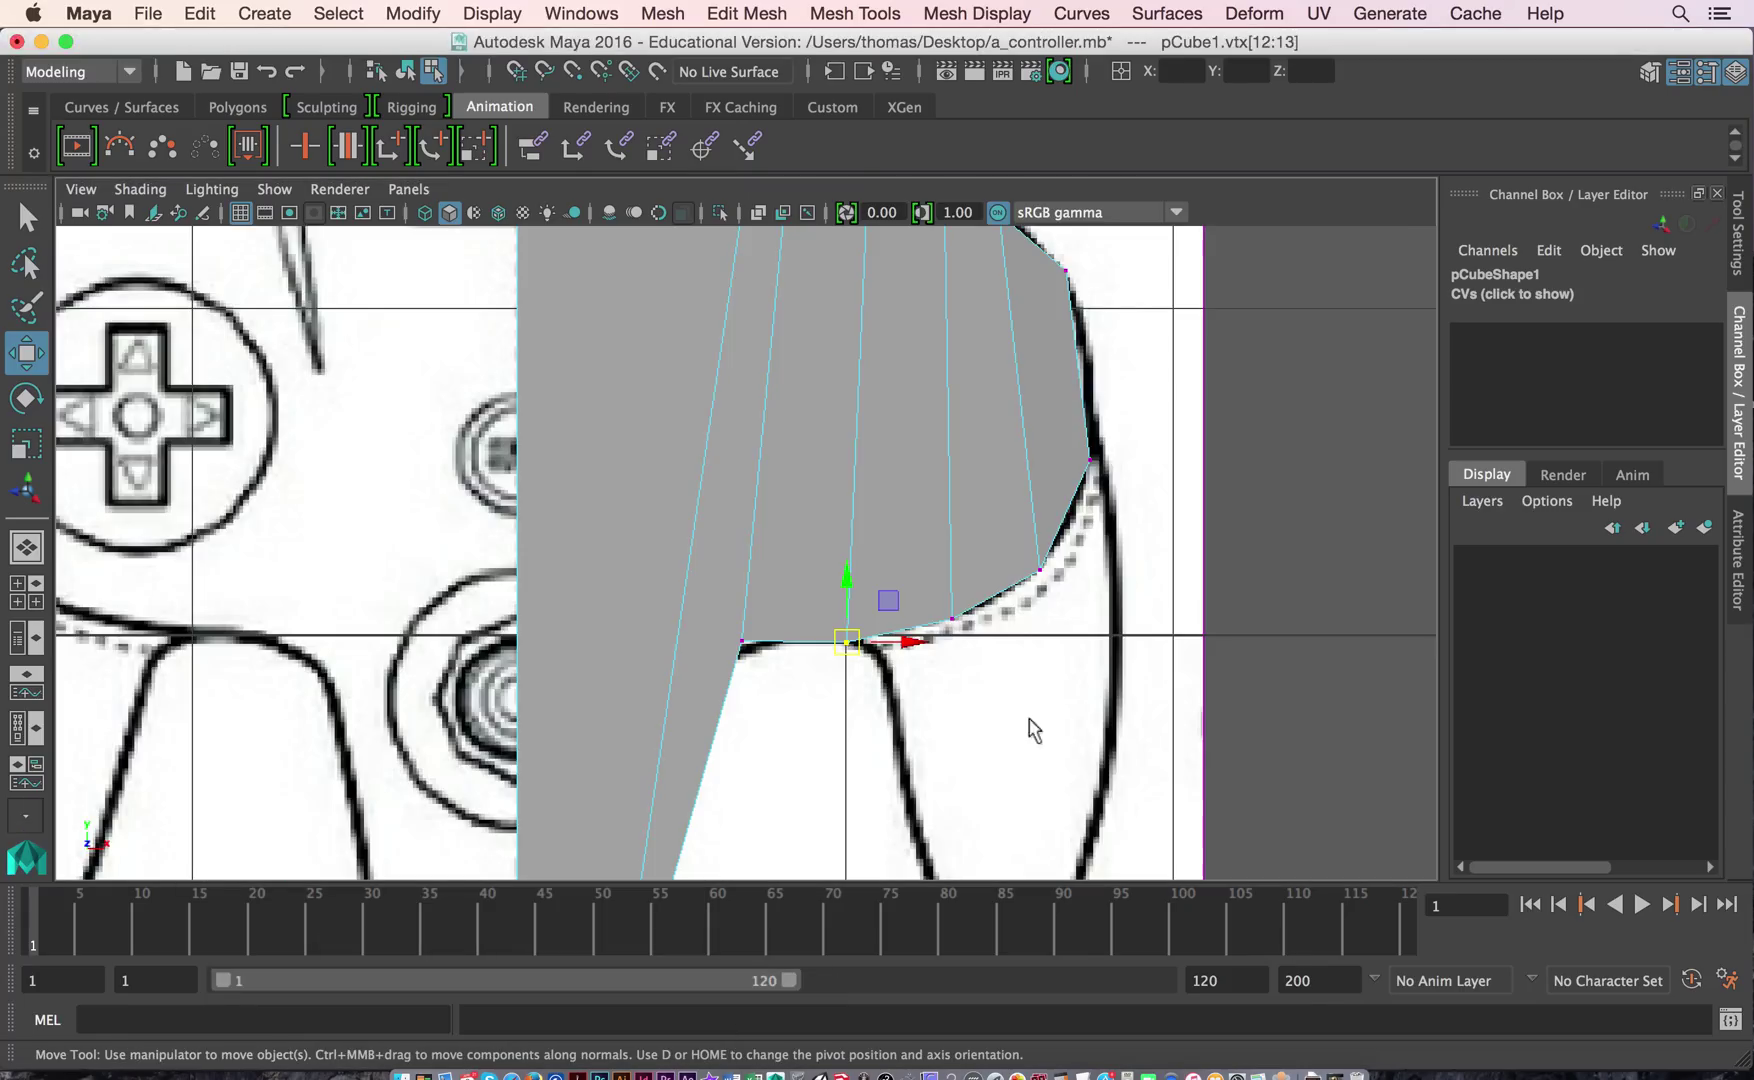
key("space")
key("space")
key("space")
key("space")
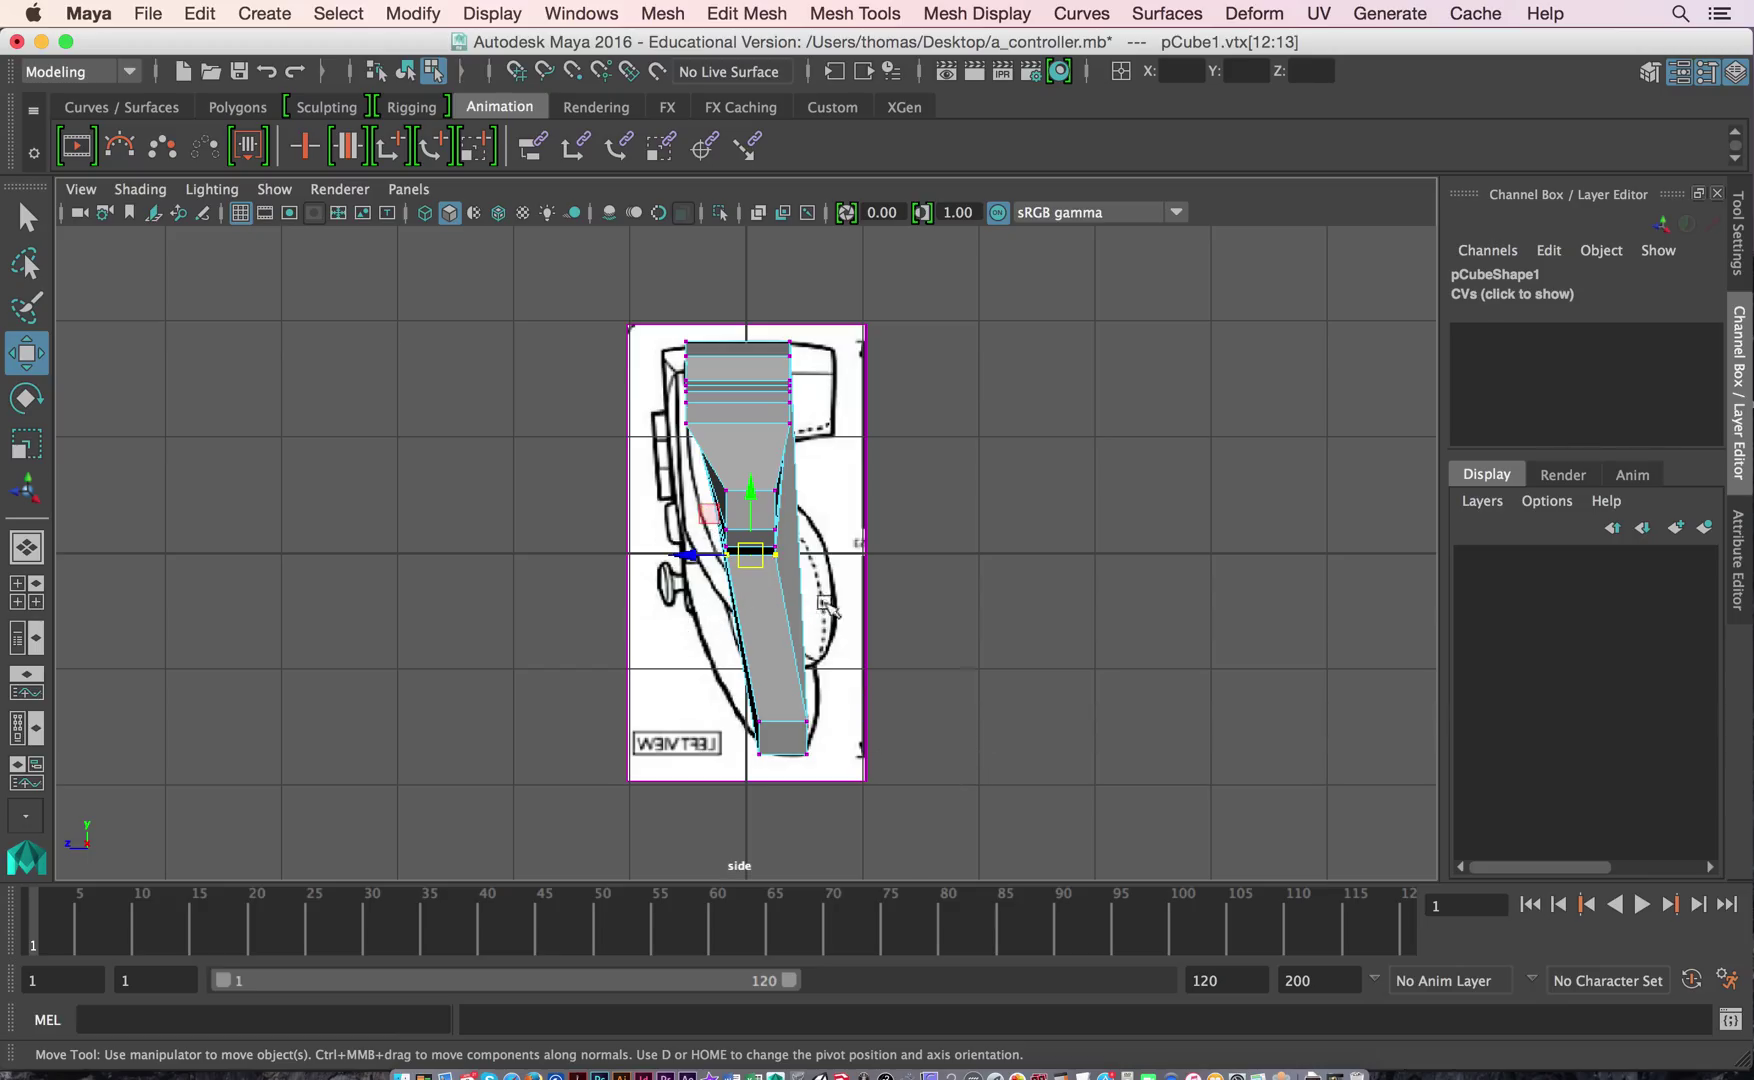
key("space")
key("space")
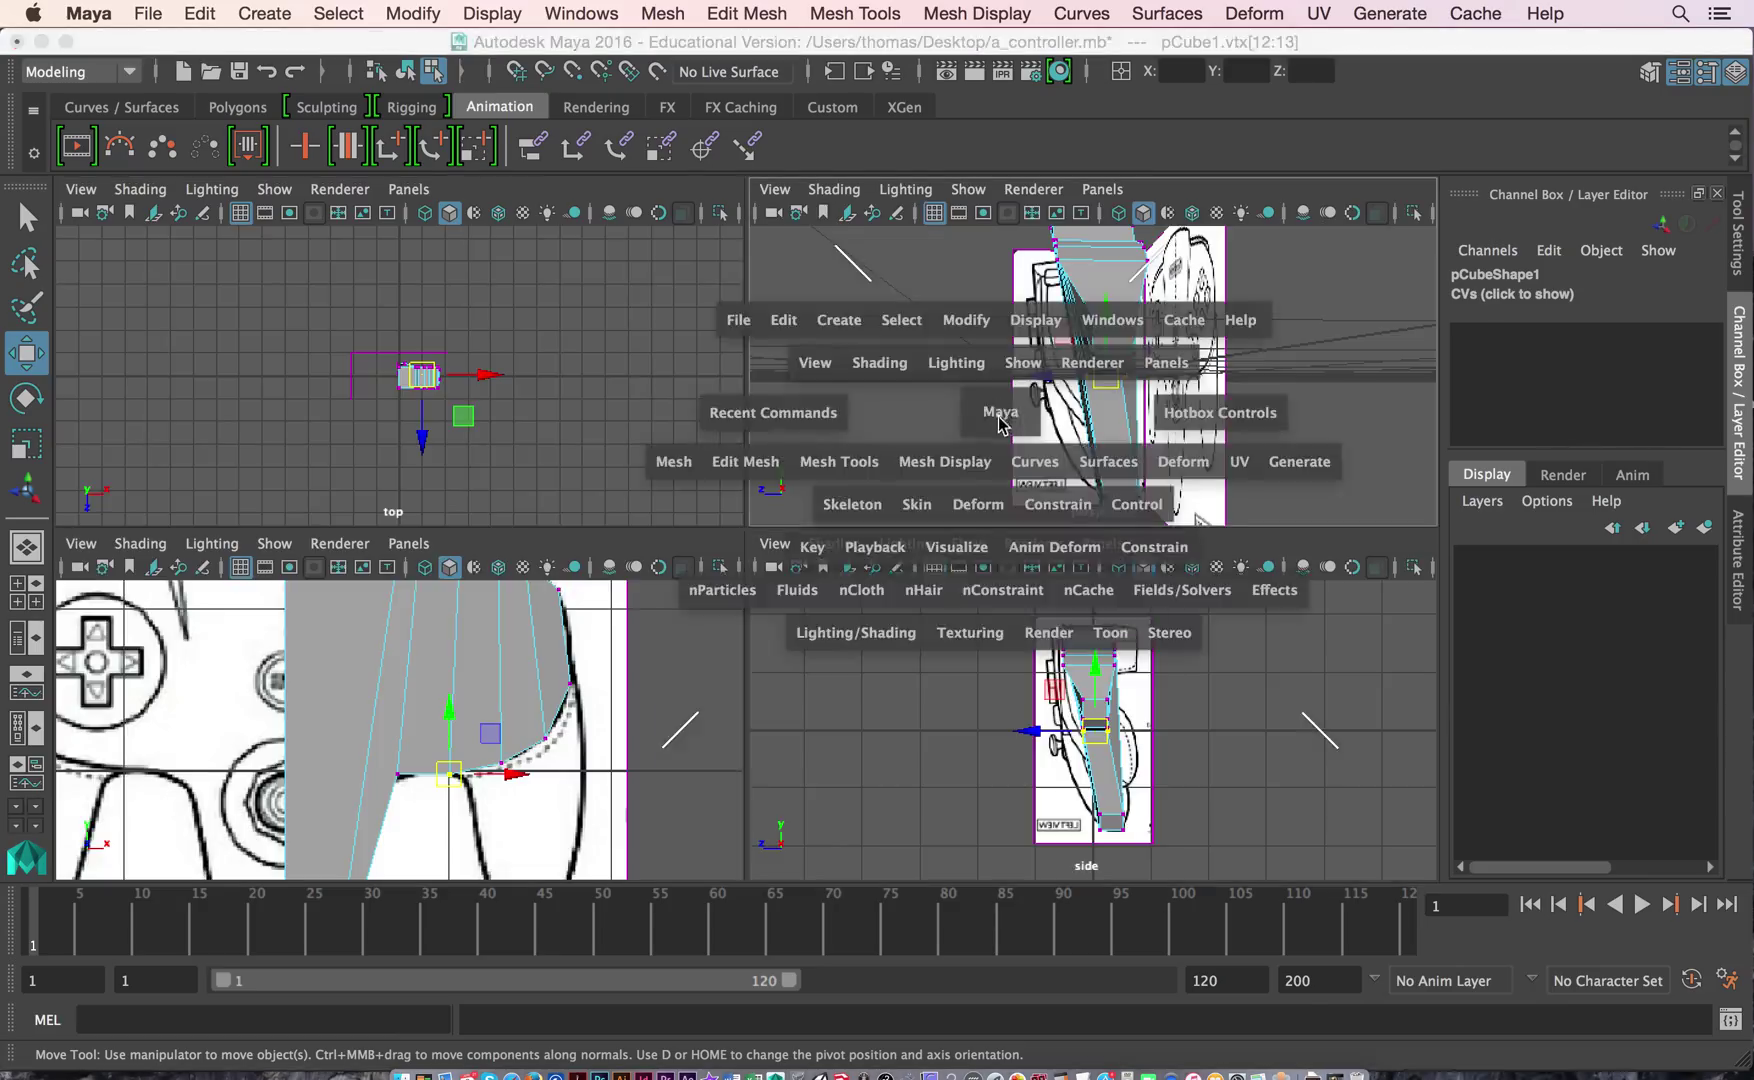
key("space")
key("space")
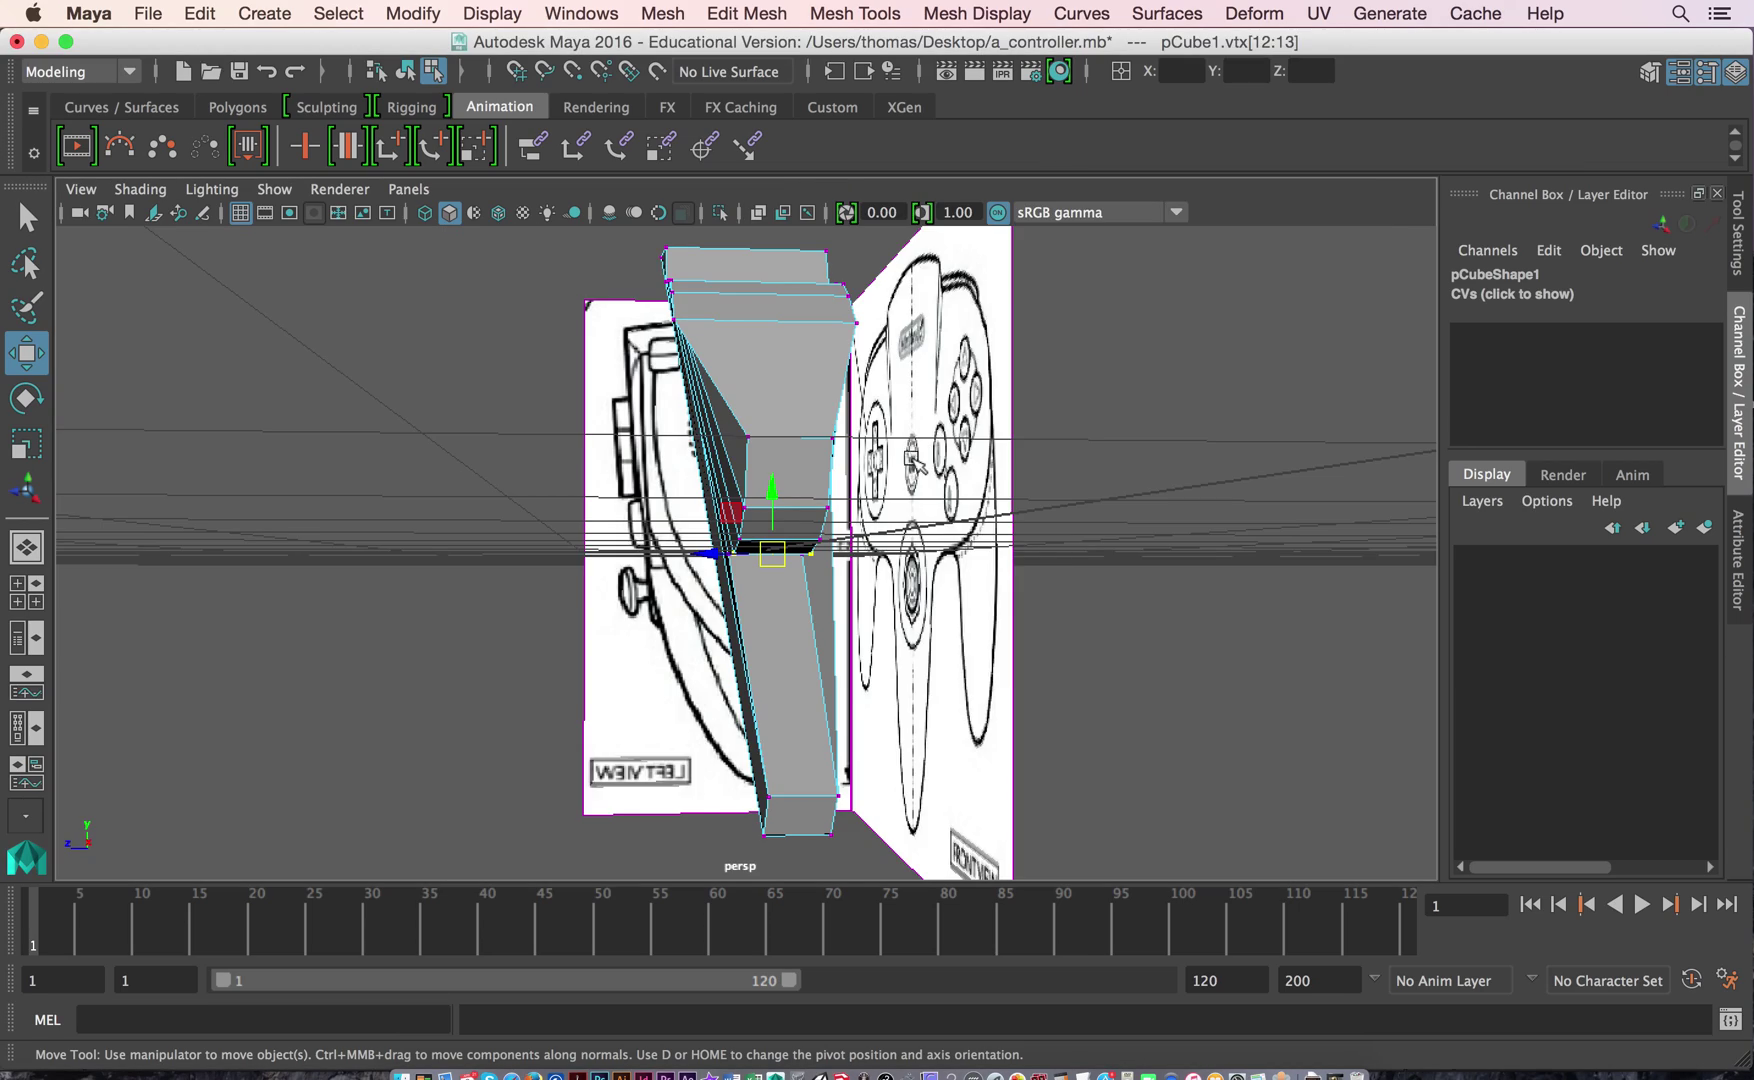
Select the three outermost underside faces where the side grip joins the body, and compare their position with the front reference.
left_click_drag(875, 463, 1092, 418, "alt")
right_click_drag(863, 592, 1138, 610, "alt")
mouse_move(1005, 600)
left_mouse_down("alt")
mouse_move(995, 550)
mouse_move(1000, 567)
left_mouse_up("alt")
right_click_drag(1016, 466, 1013, 492)
left_click(1042, 530)
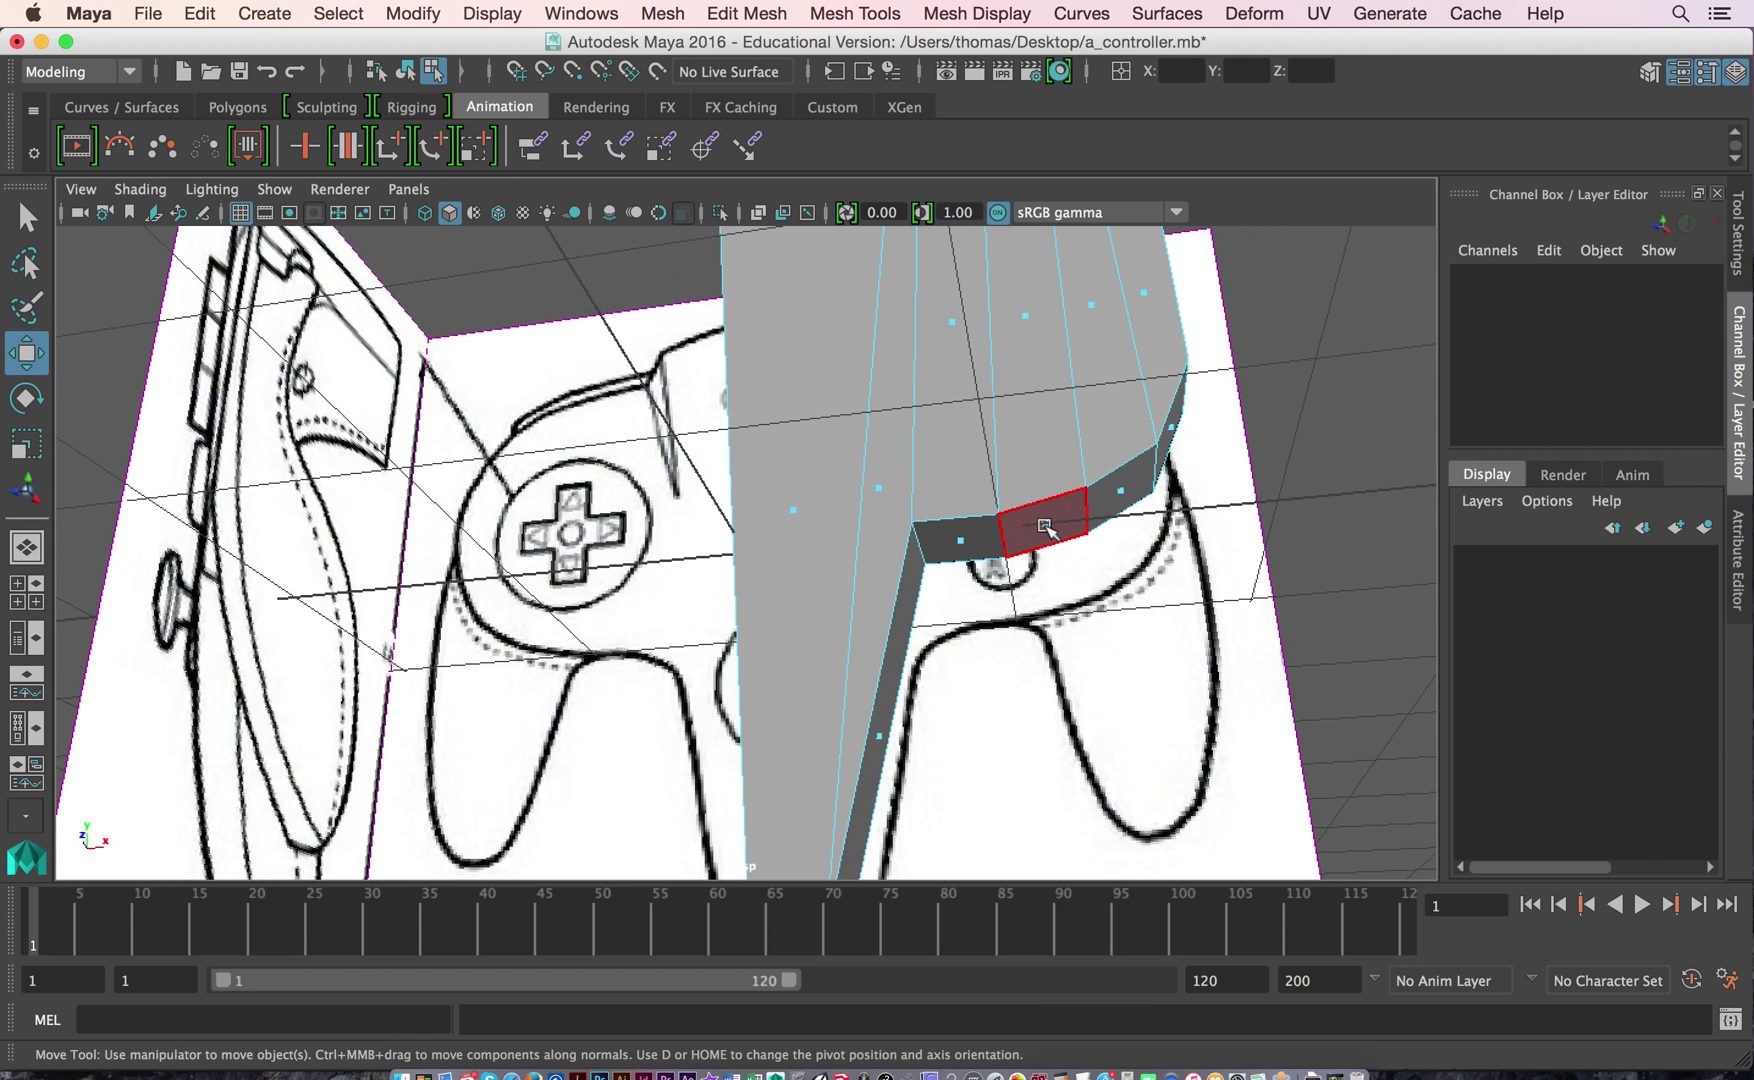
left_click(1120, 485, "shift")
left_click(1176, 430, "shift")
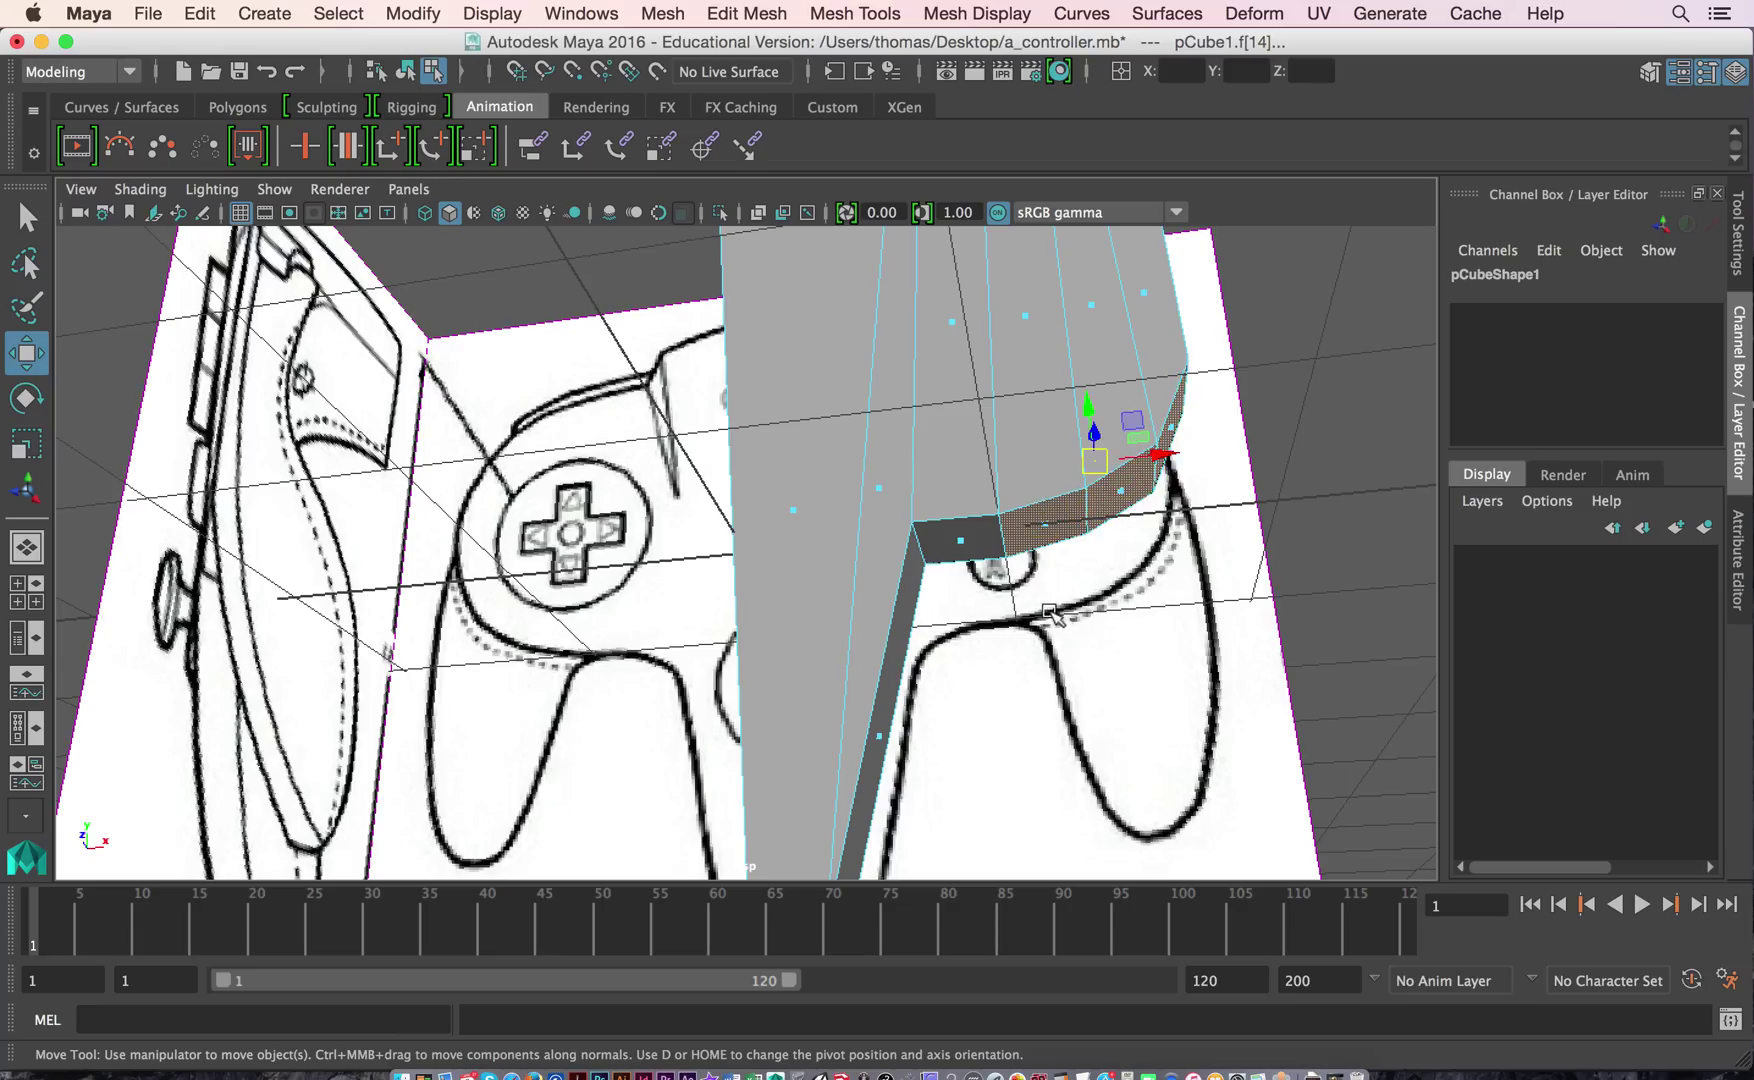
key("space")
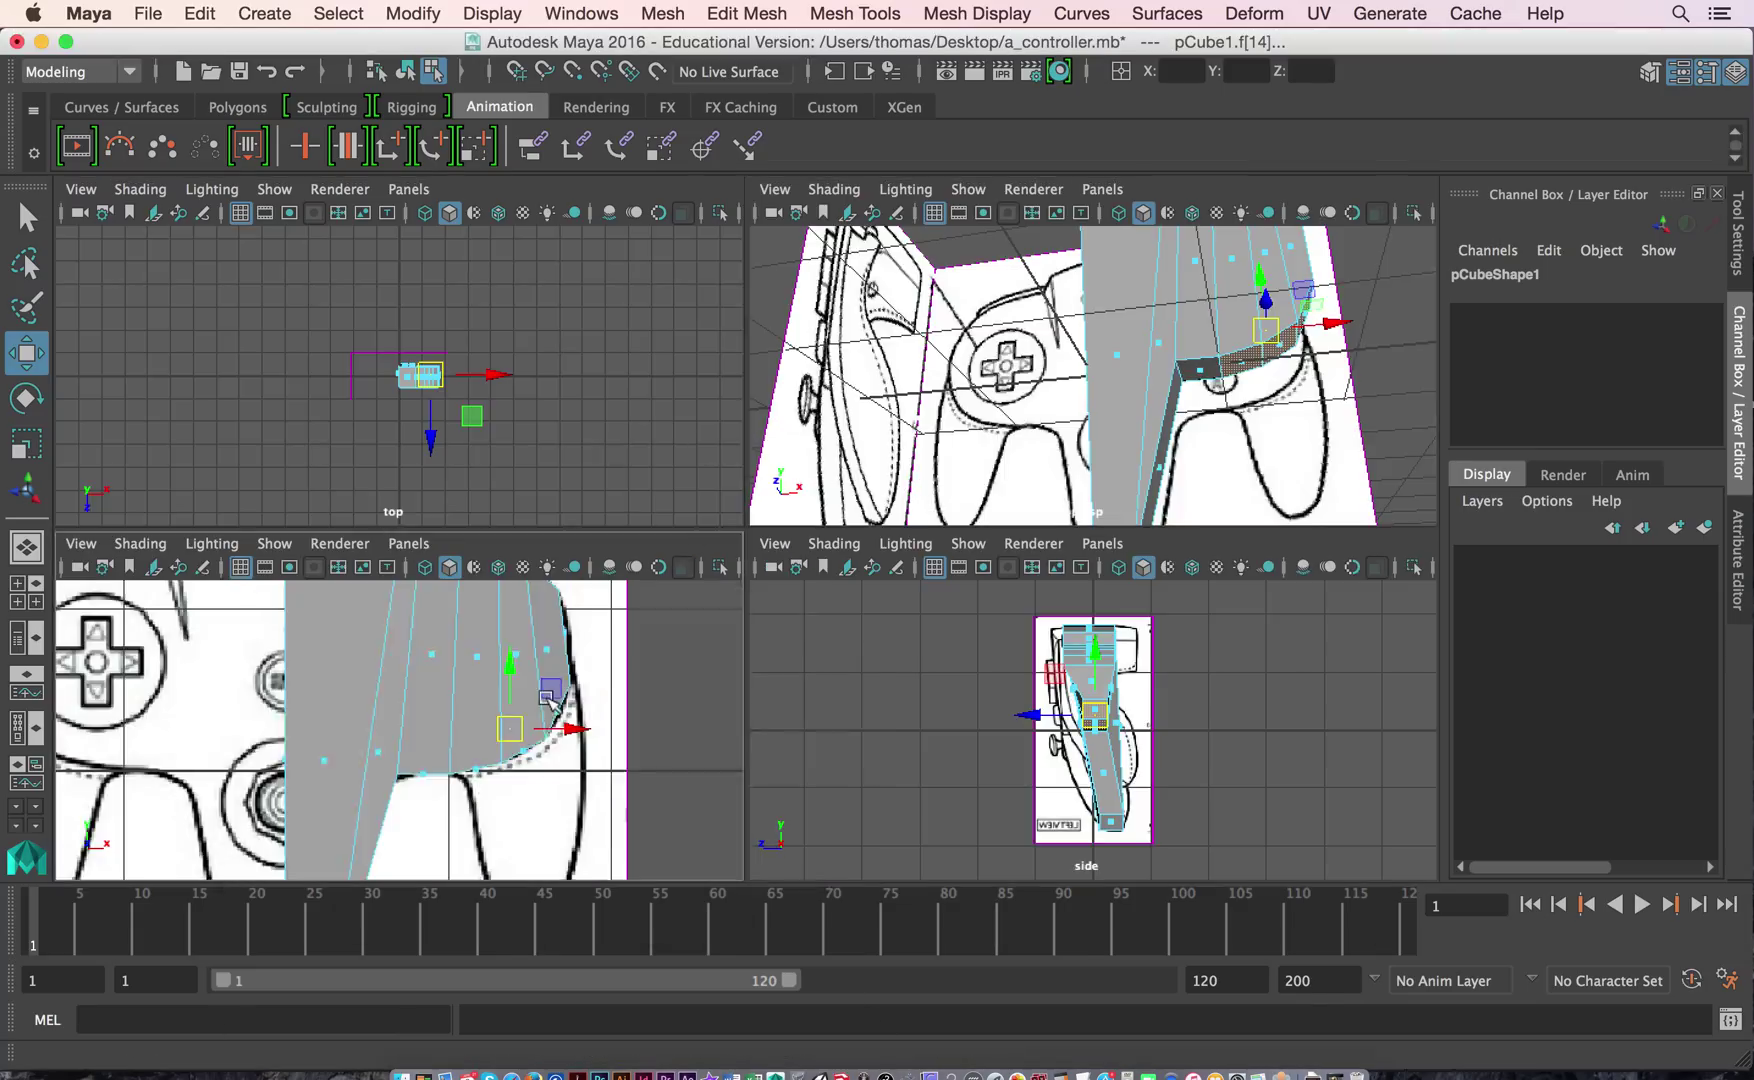
key("space")
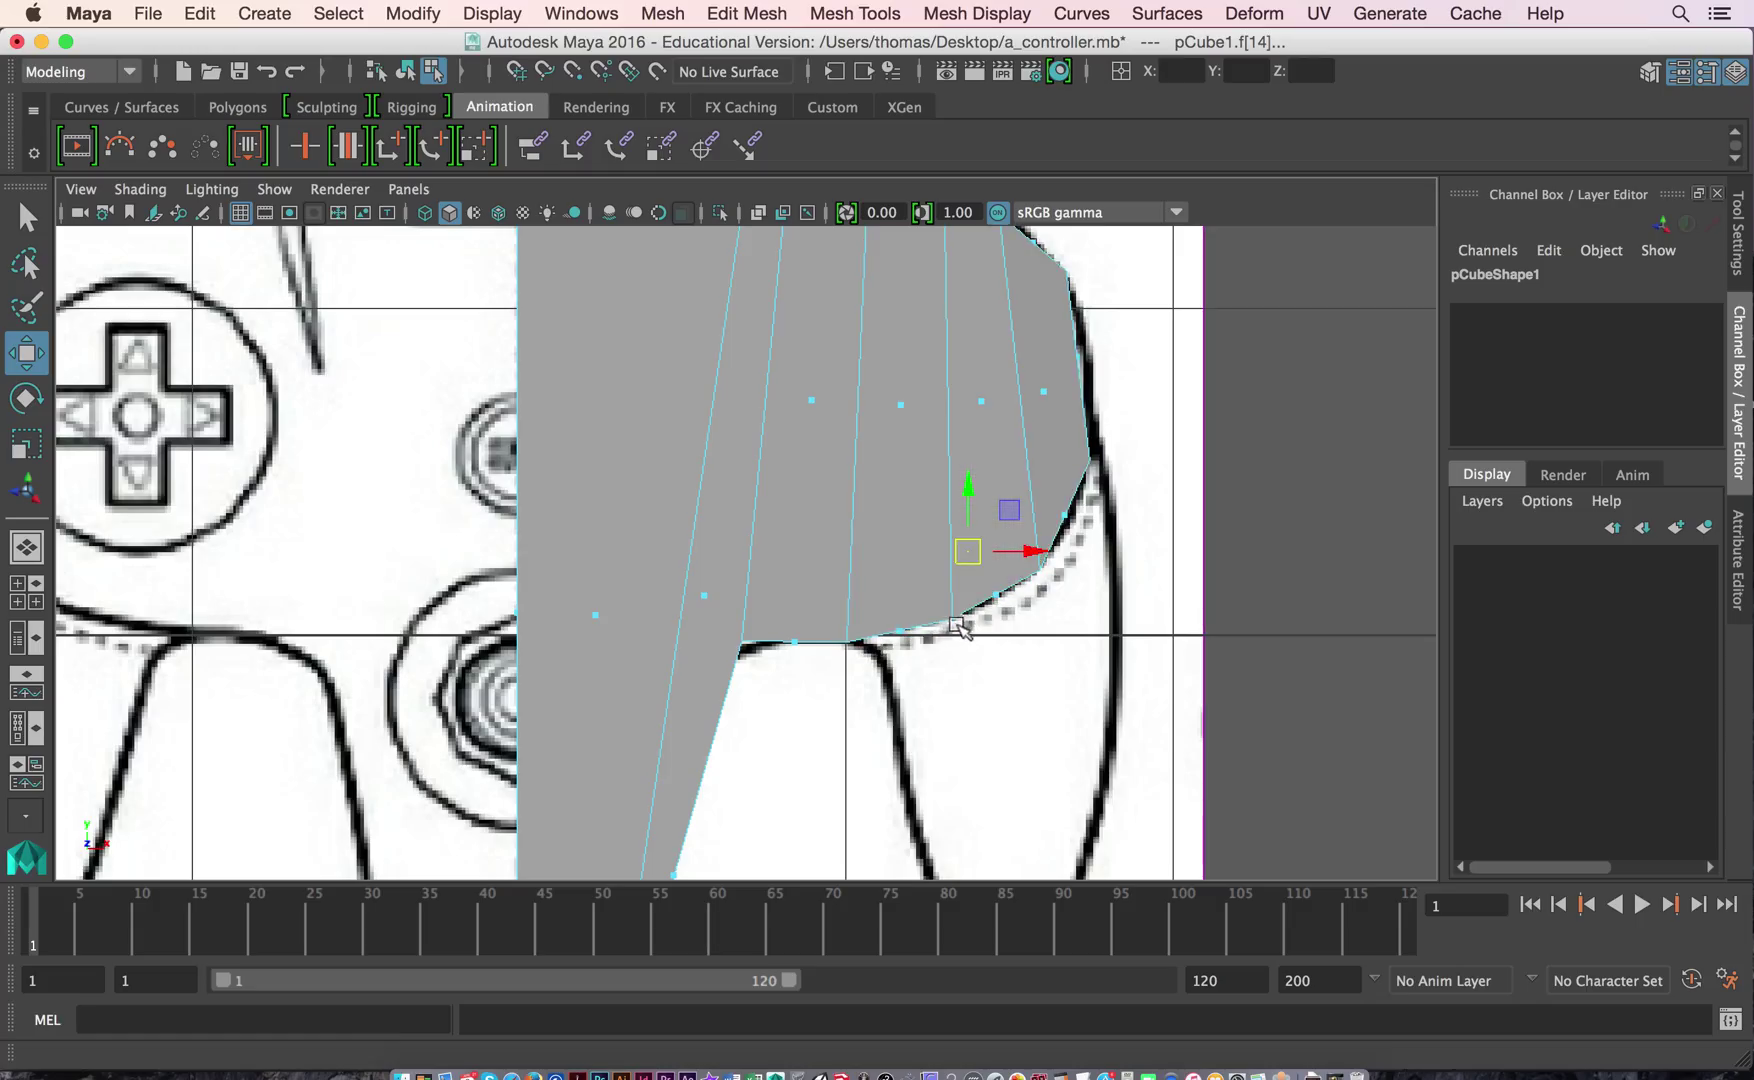
key("space")
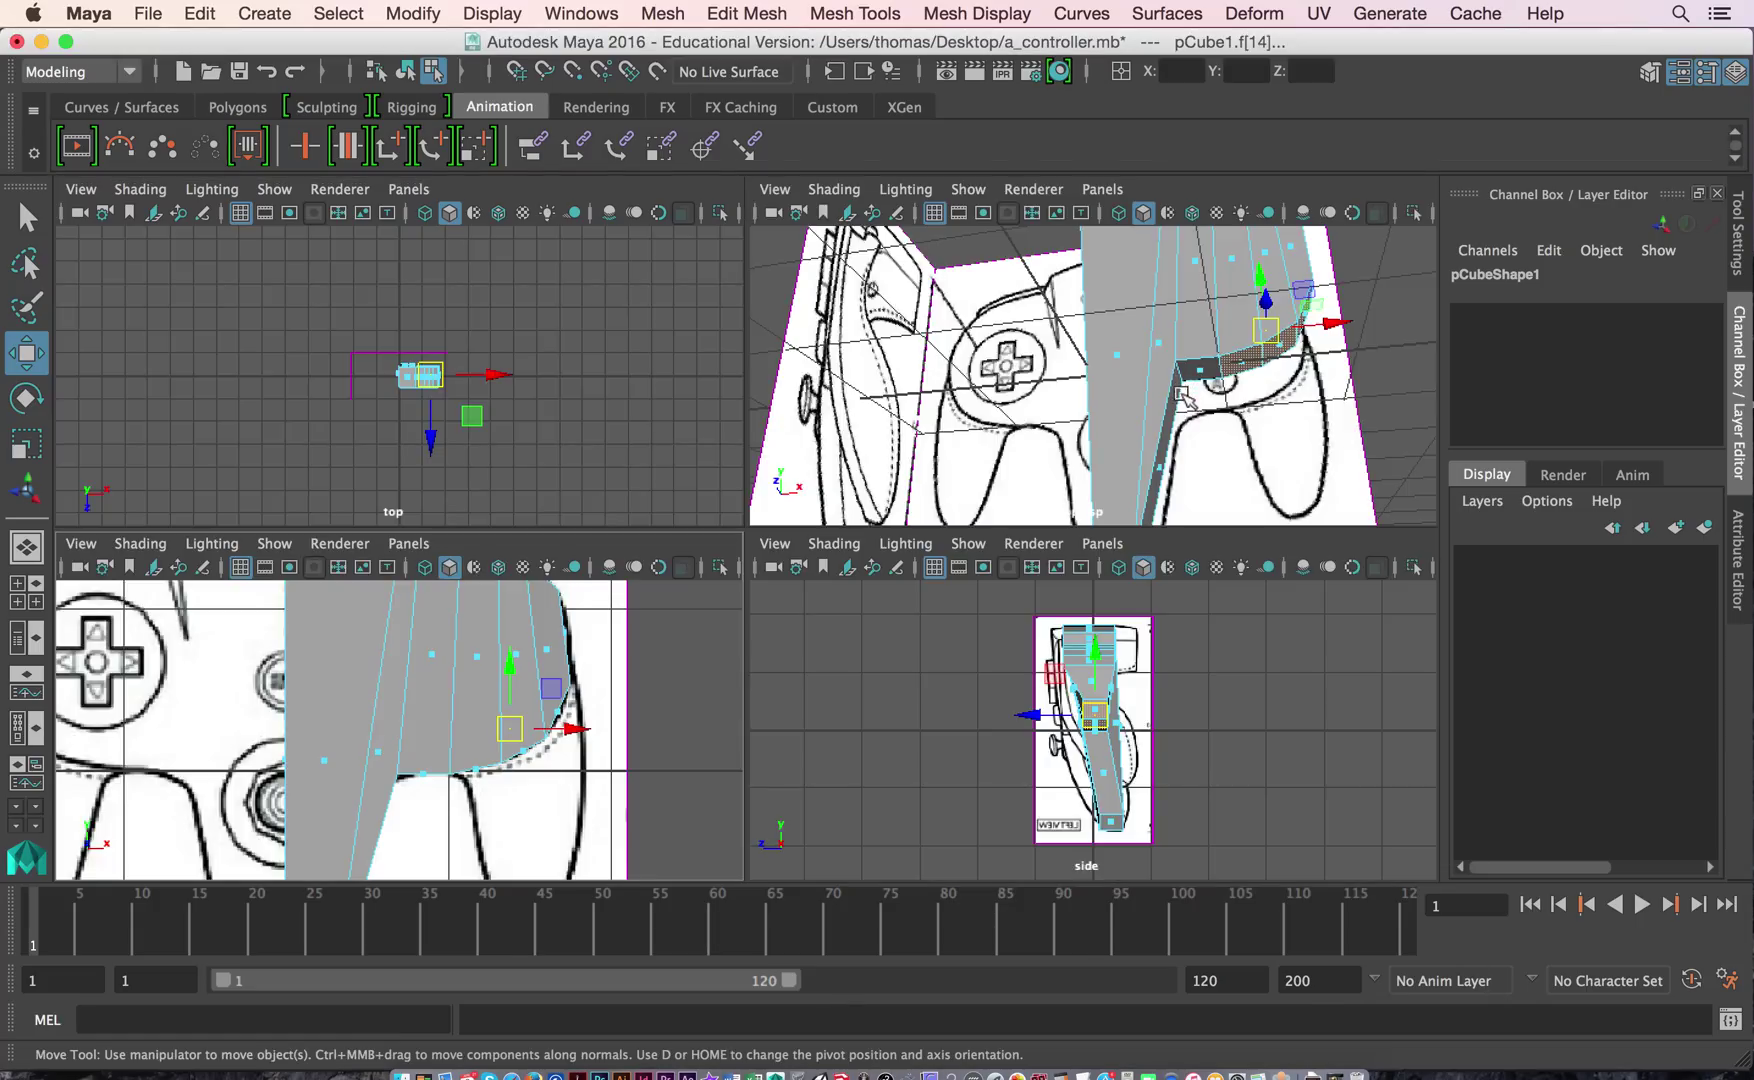
left_click_drag(1188, 402, 1180, 440, "alt")
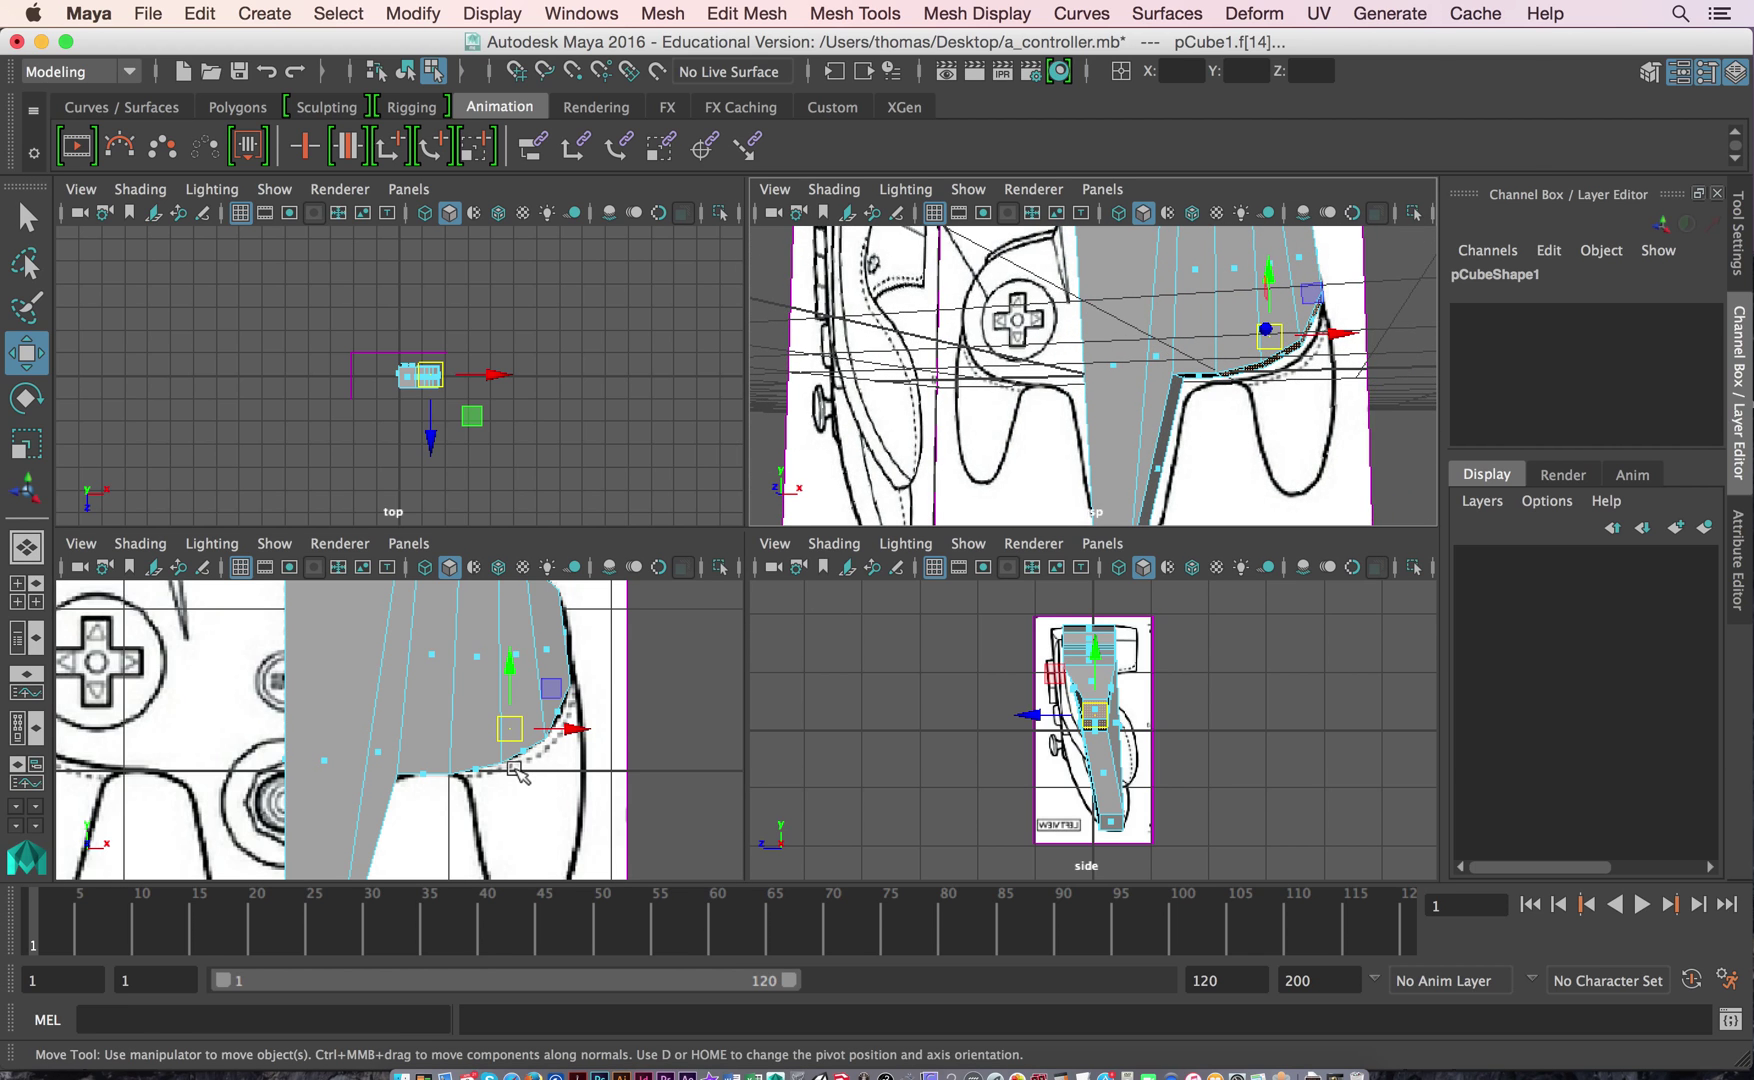
key("space")
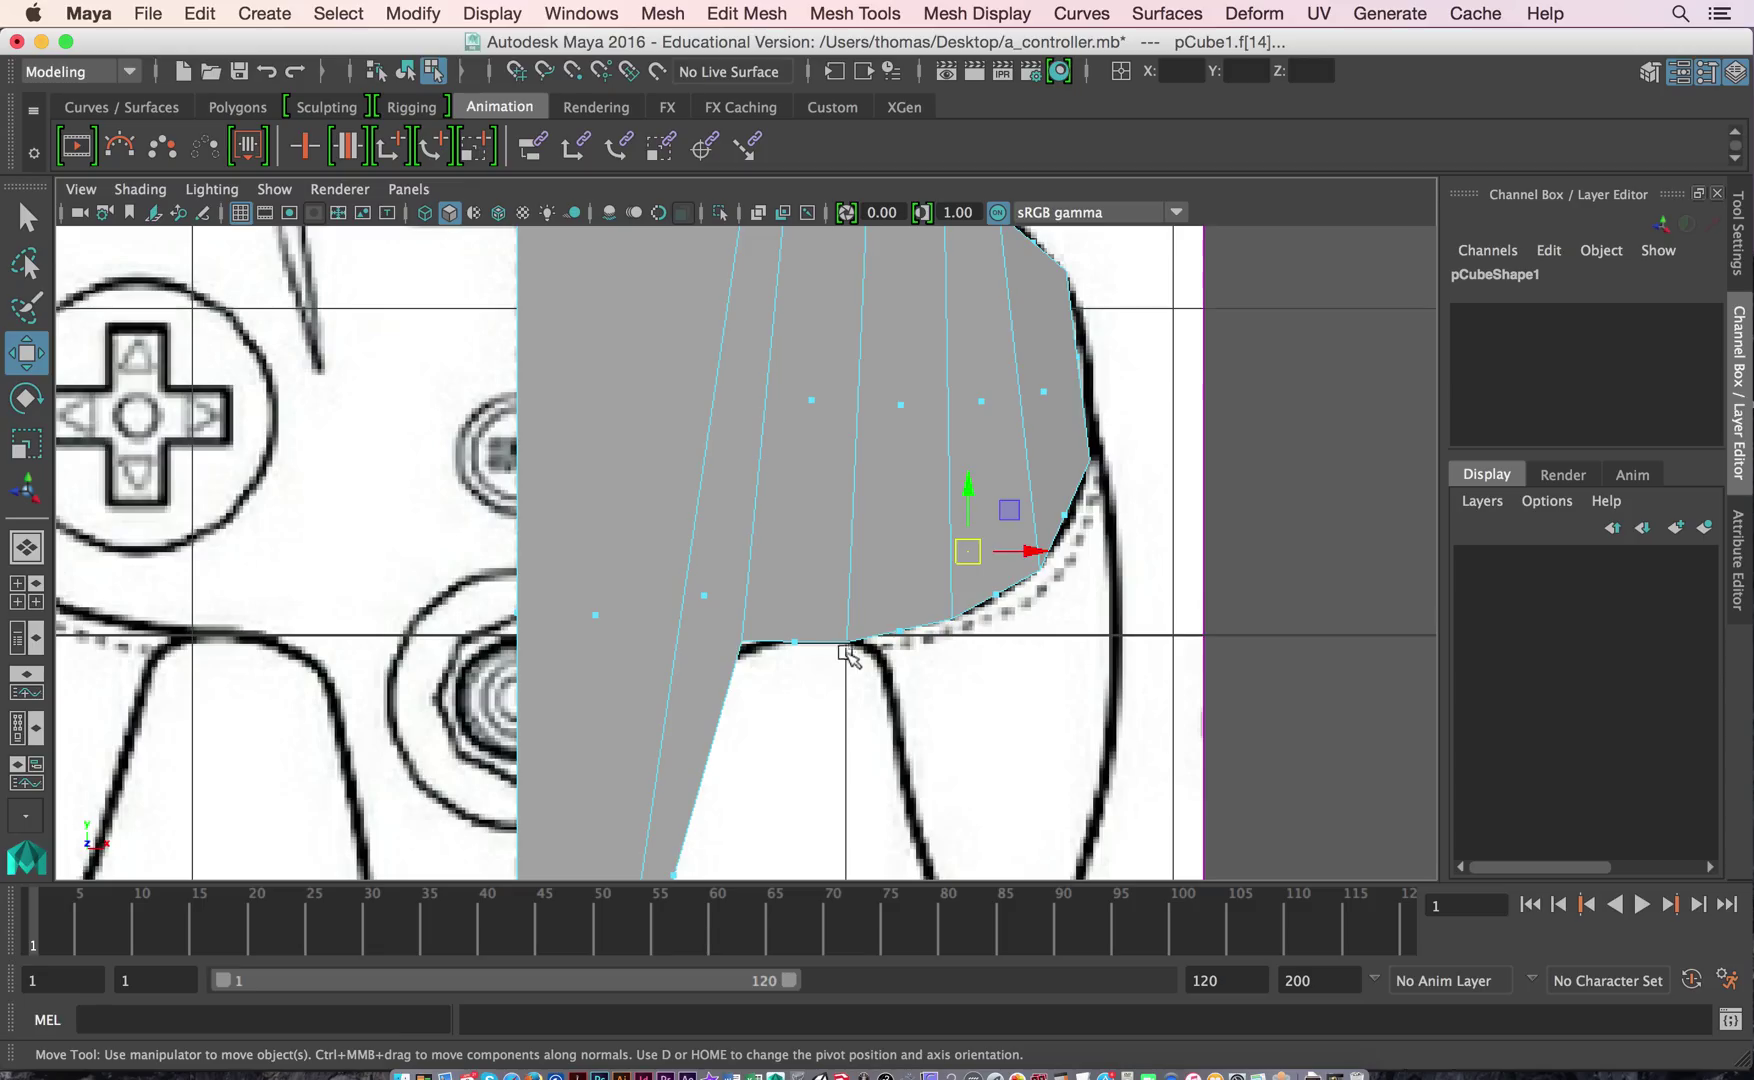
Extrude the three selected underside faces where the side grip joins the body, scale them slightly inward and reposition them.
key("space")
key("space")
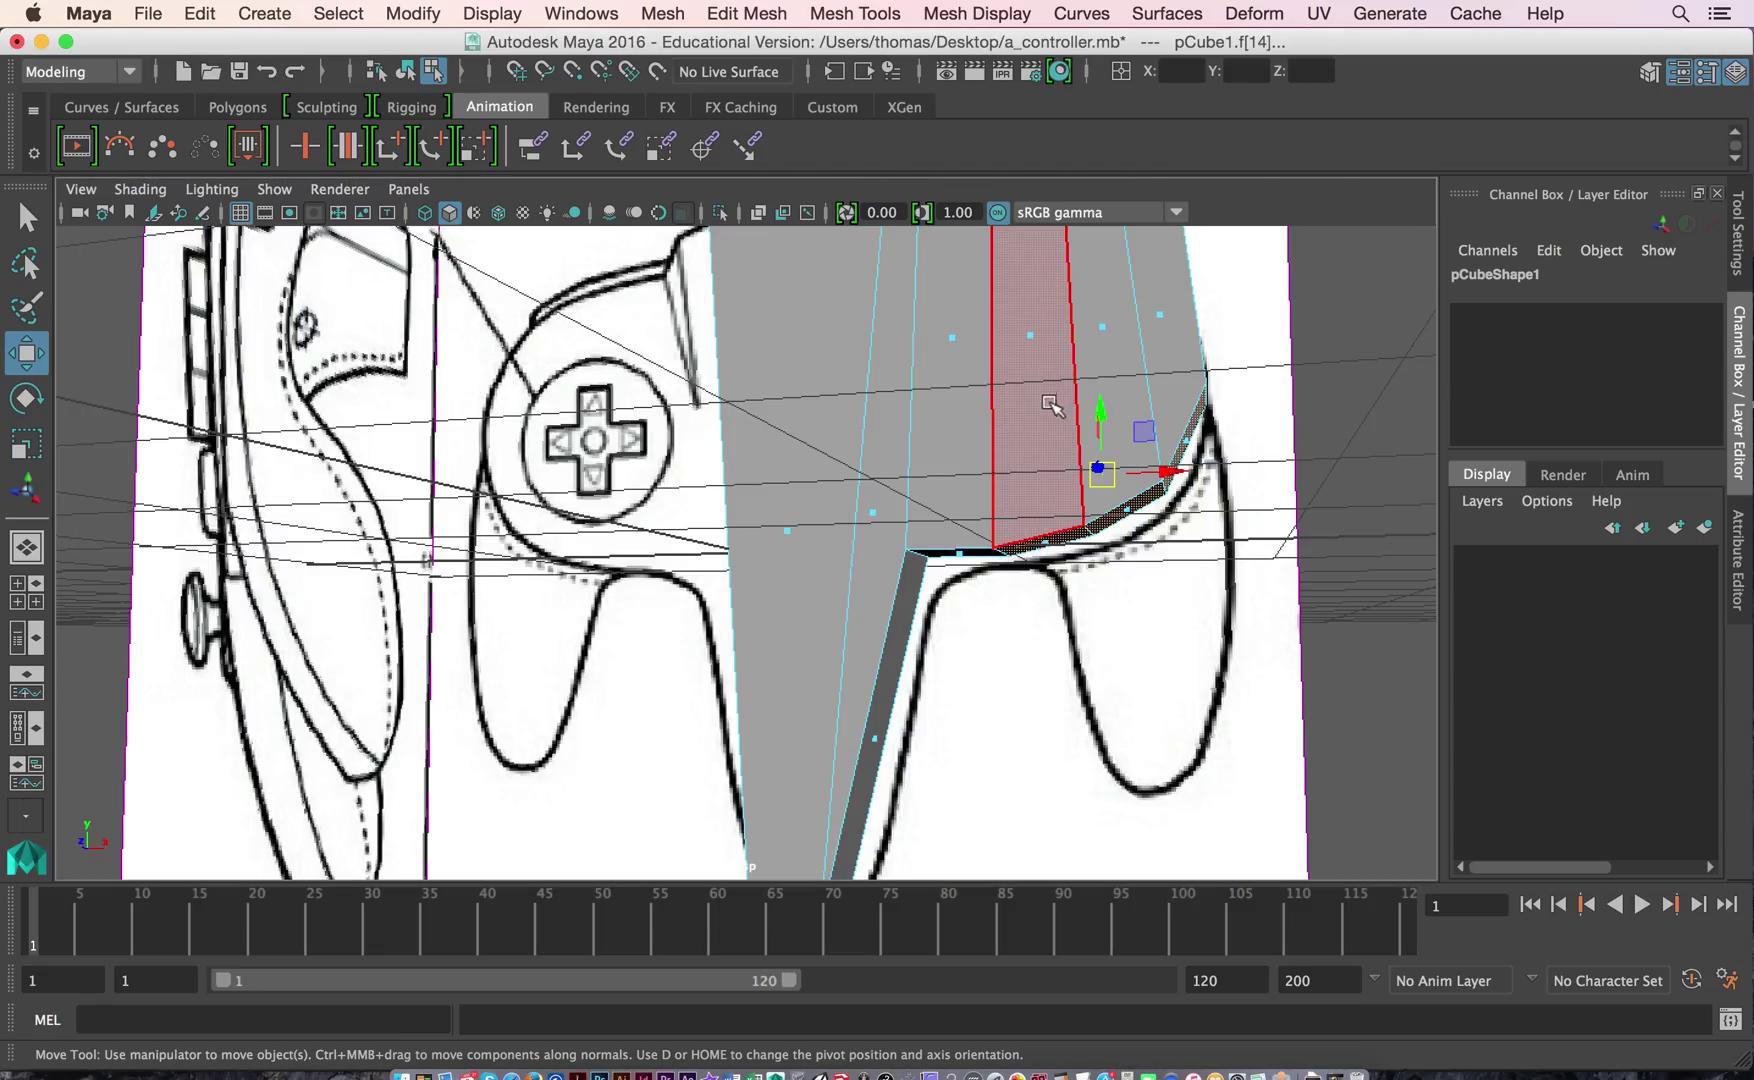
right_click_drag(1040, 535, 1031, 615, "shift")
left_click_drag(959, 655, 916, 521, "alt")
middle_click_drag(938, 535, 622, 674, "alt")
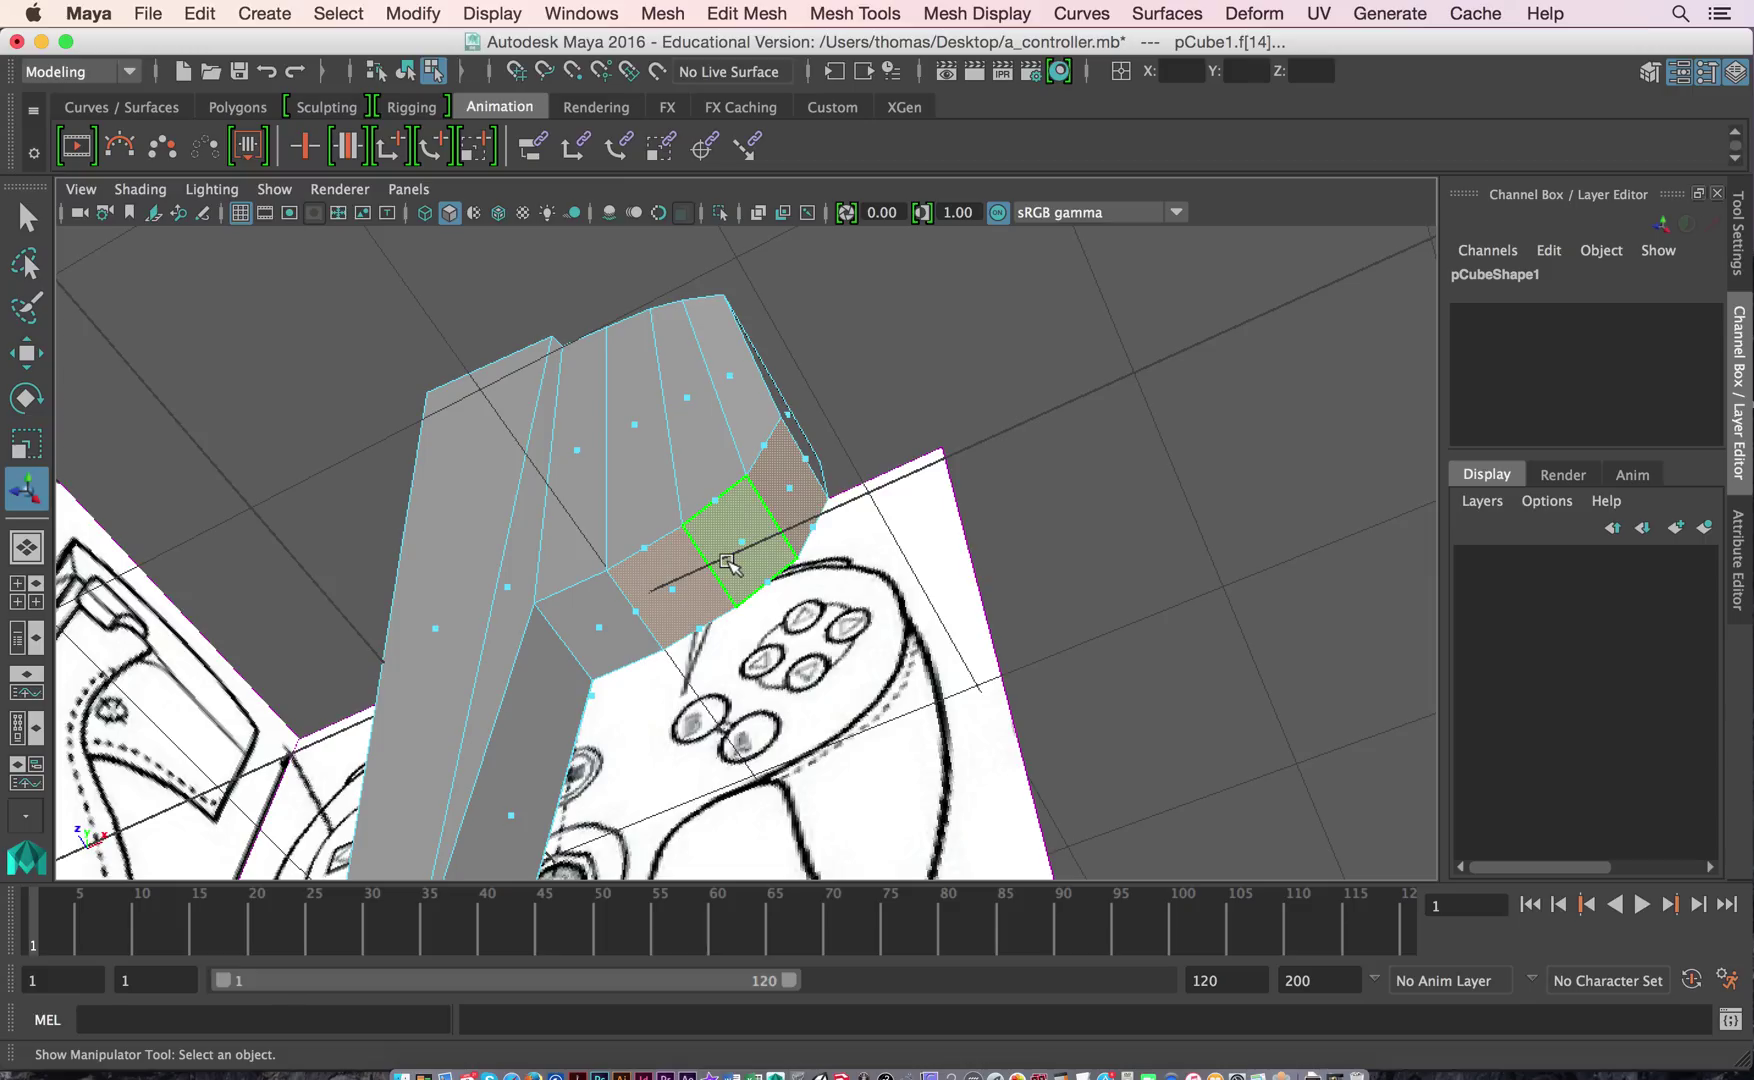
key("r")
left_click_drag(701, 494, 740, 509)
left_click(734, 500)
key("w")
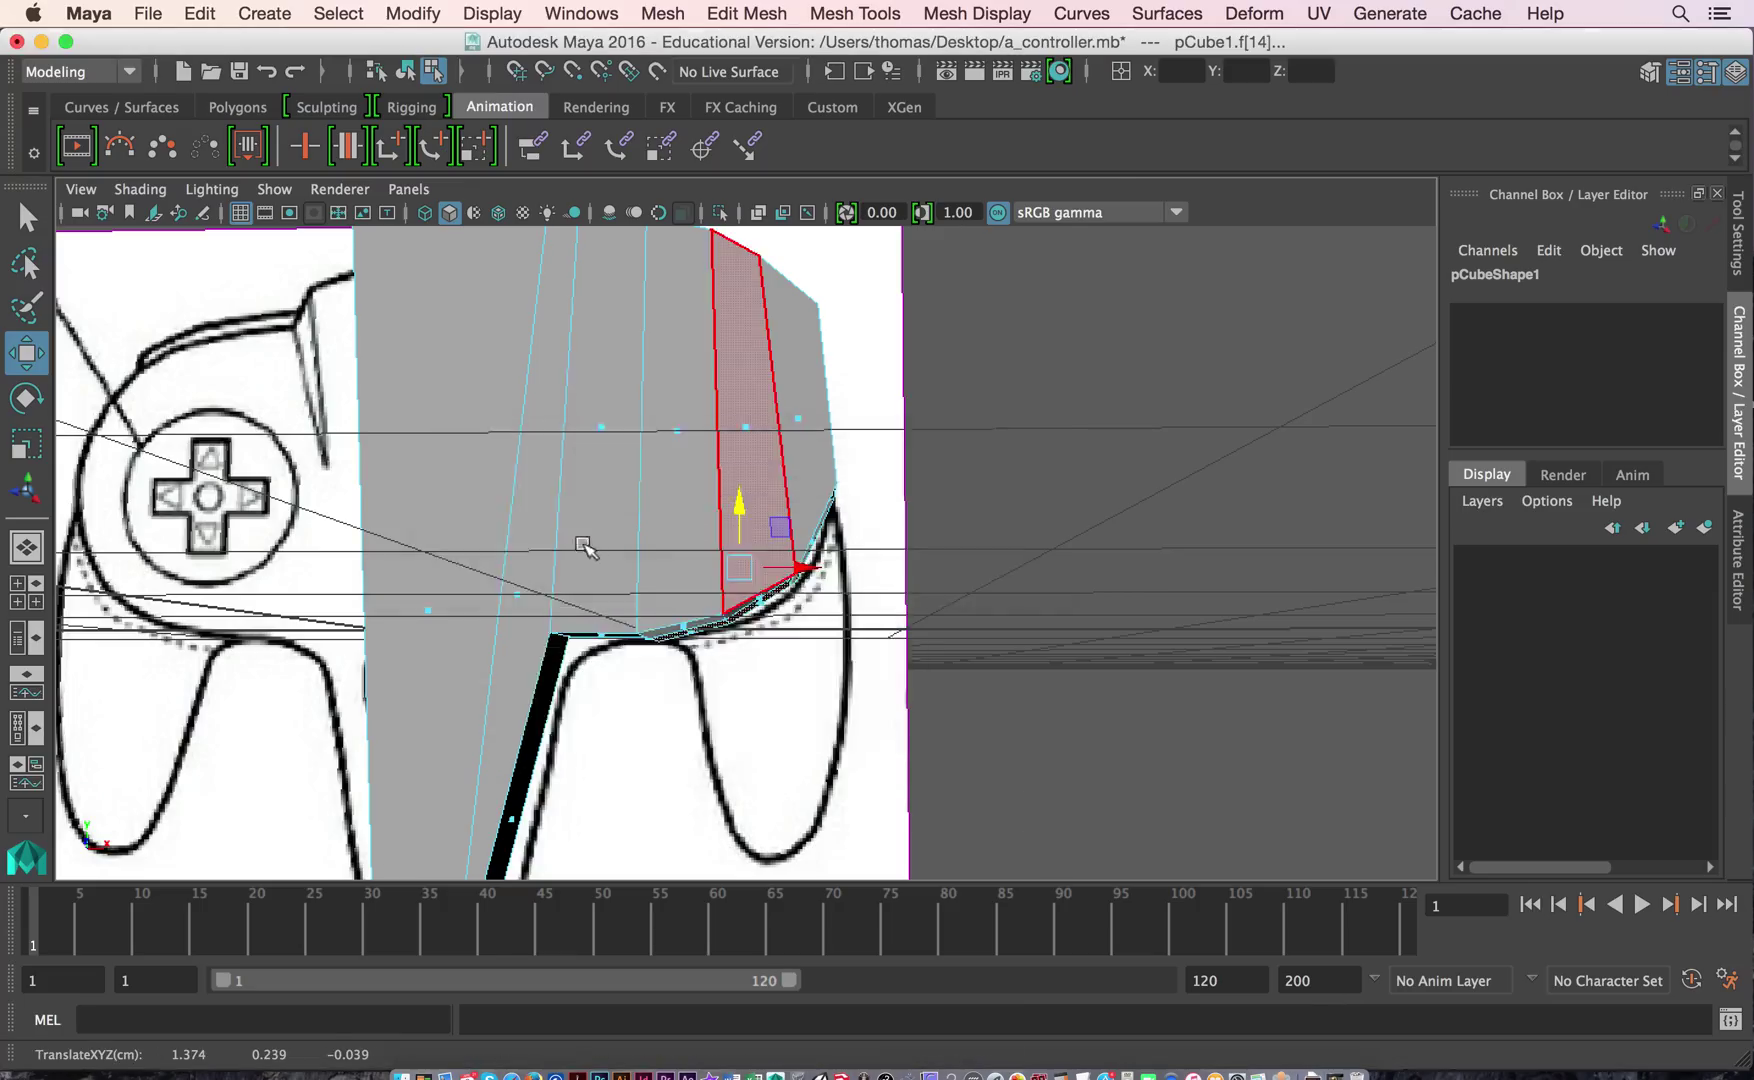
Extrude the three inset underside faces again and pull them straight down to form the first section of the side grip.
key("space")
key("space")
key("ctrl+e")
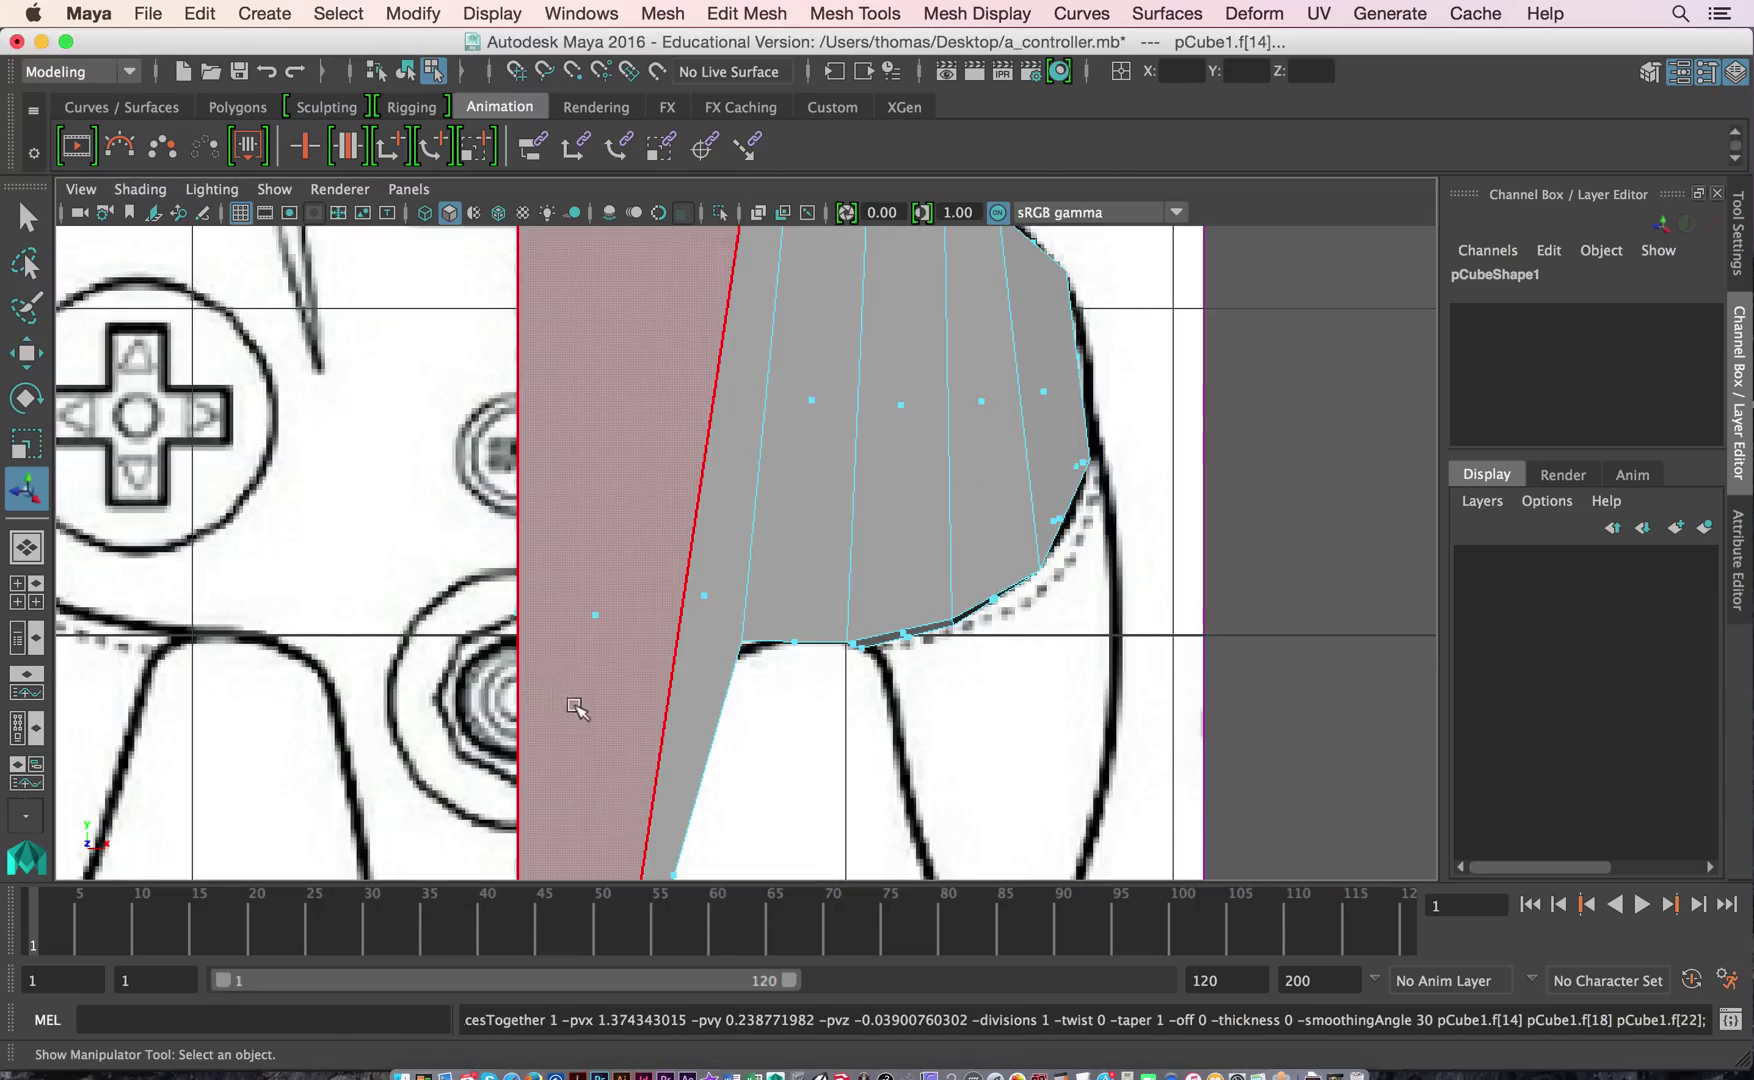
key("w")
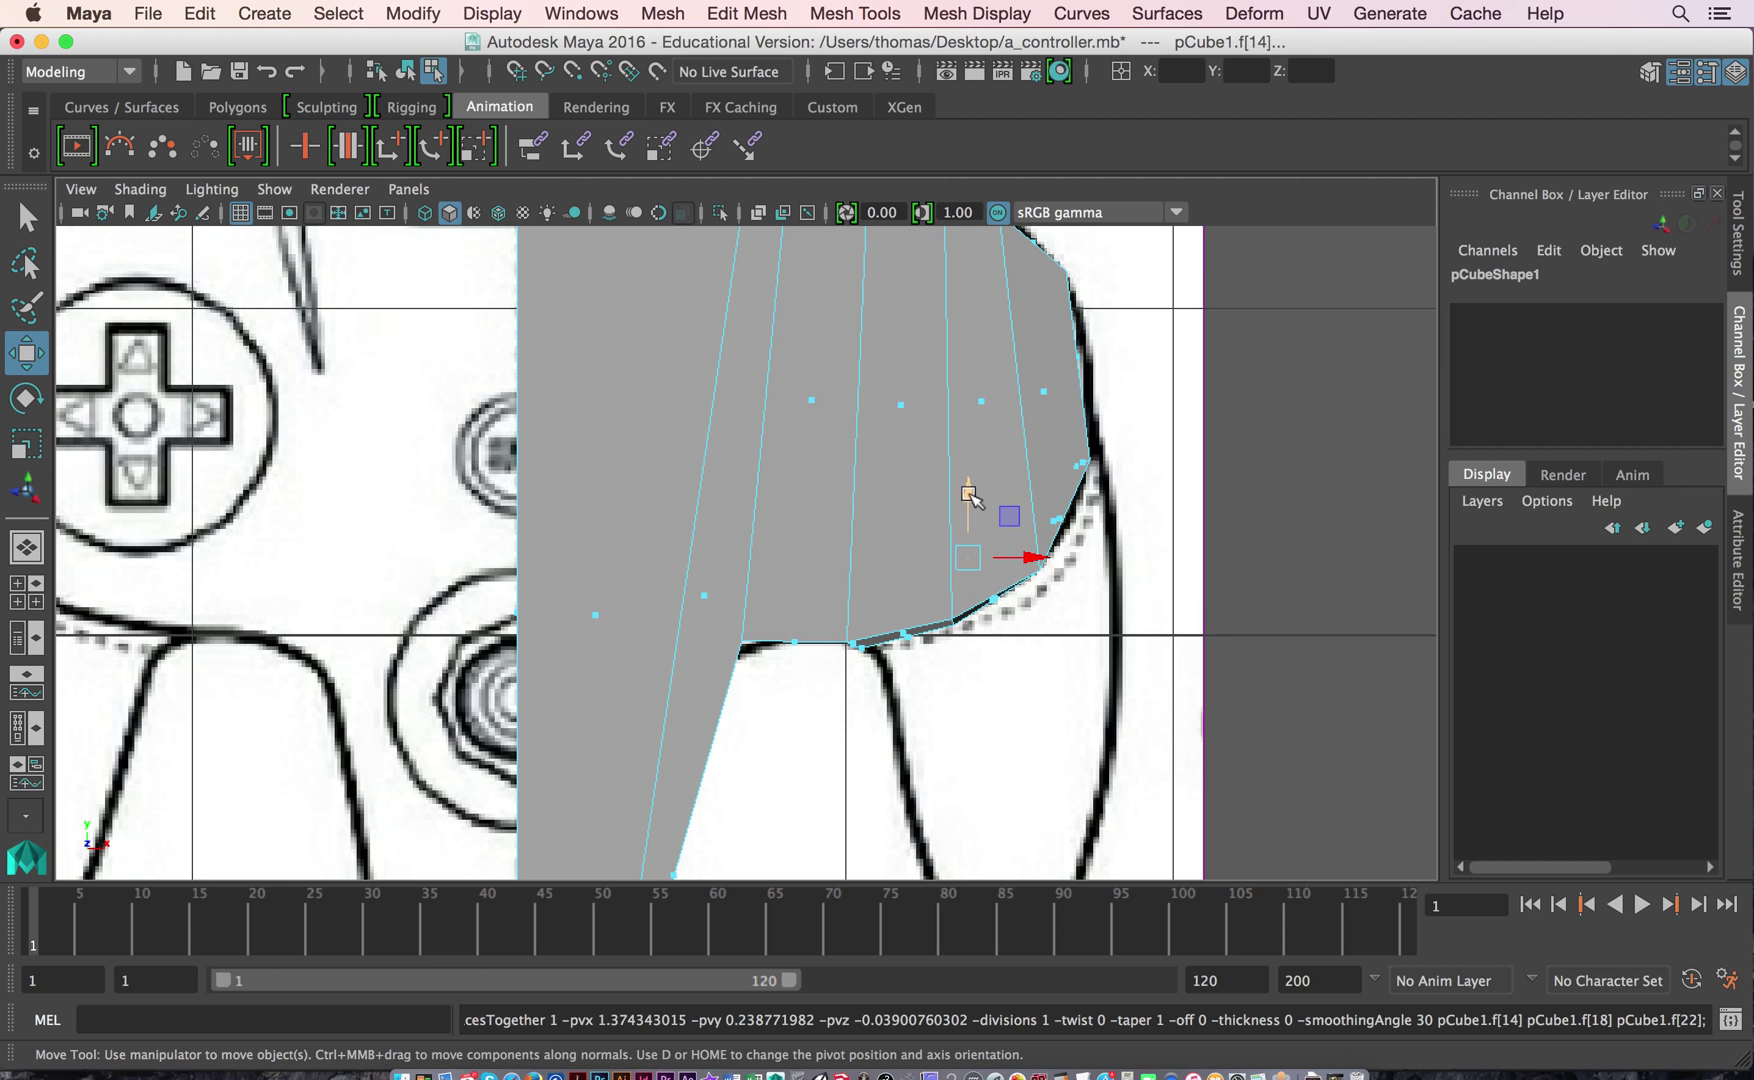
left_click_drag(970, 493, 960, 589)
left_click_drag(666, 689, 725, 683, "alt")
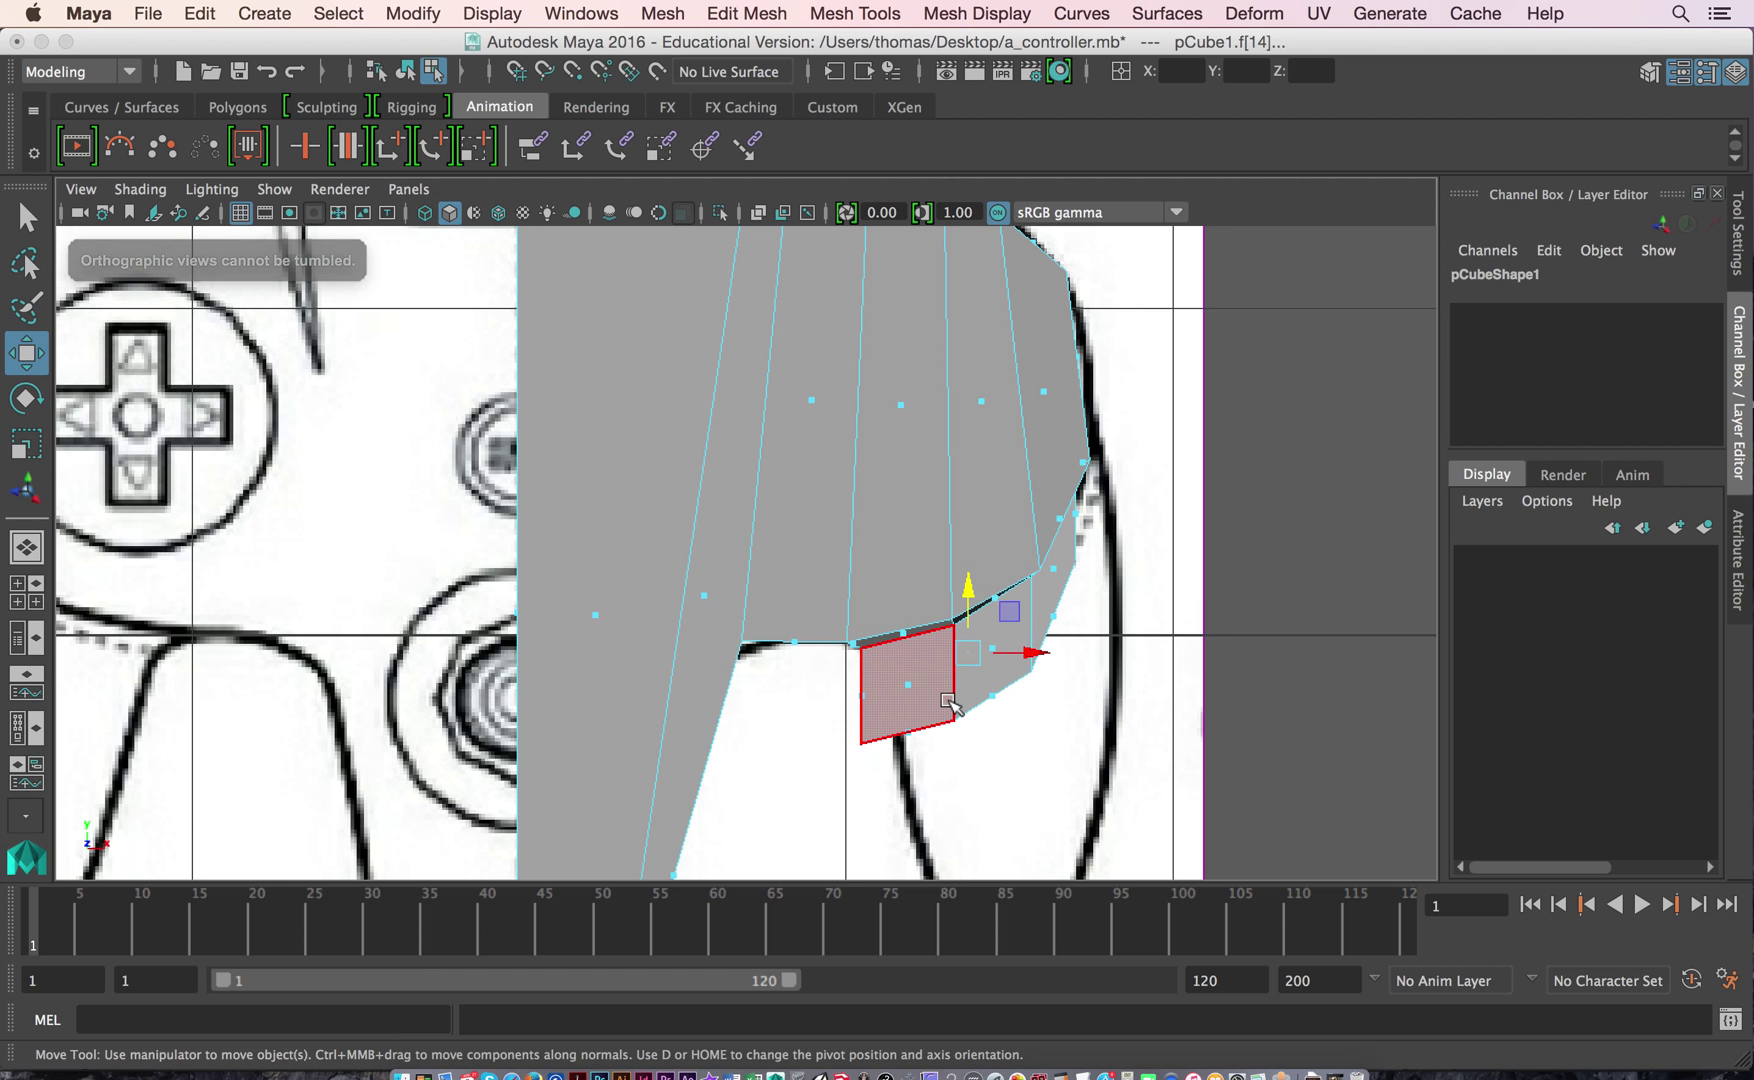
Move the grip section's lowest inner vertex pair to about X 1.145, Y -0.312, and its outer pair to about X 1.835, Y 0.065.
right_click_drag(949, 701, 818, 419)
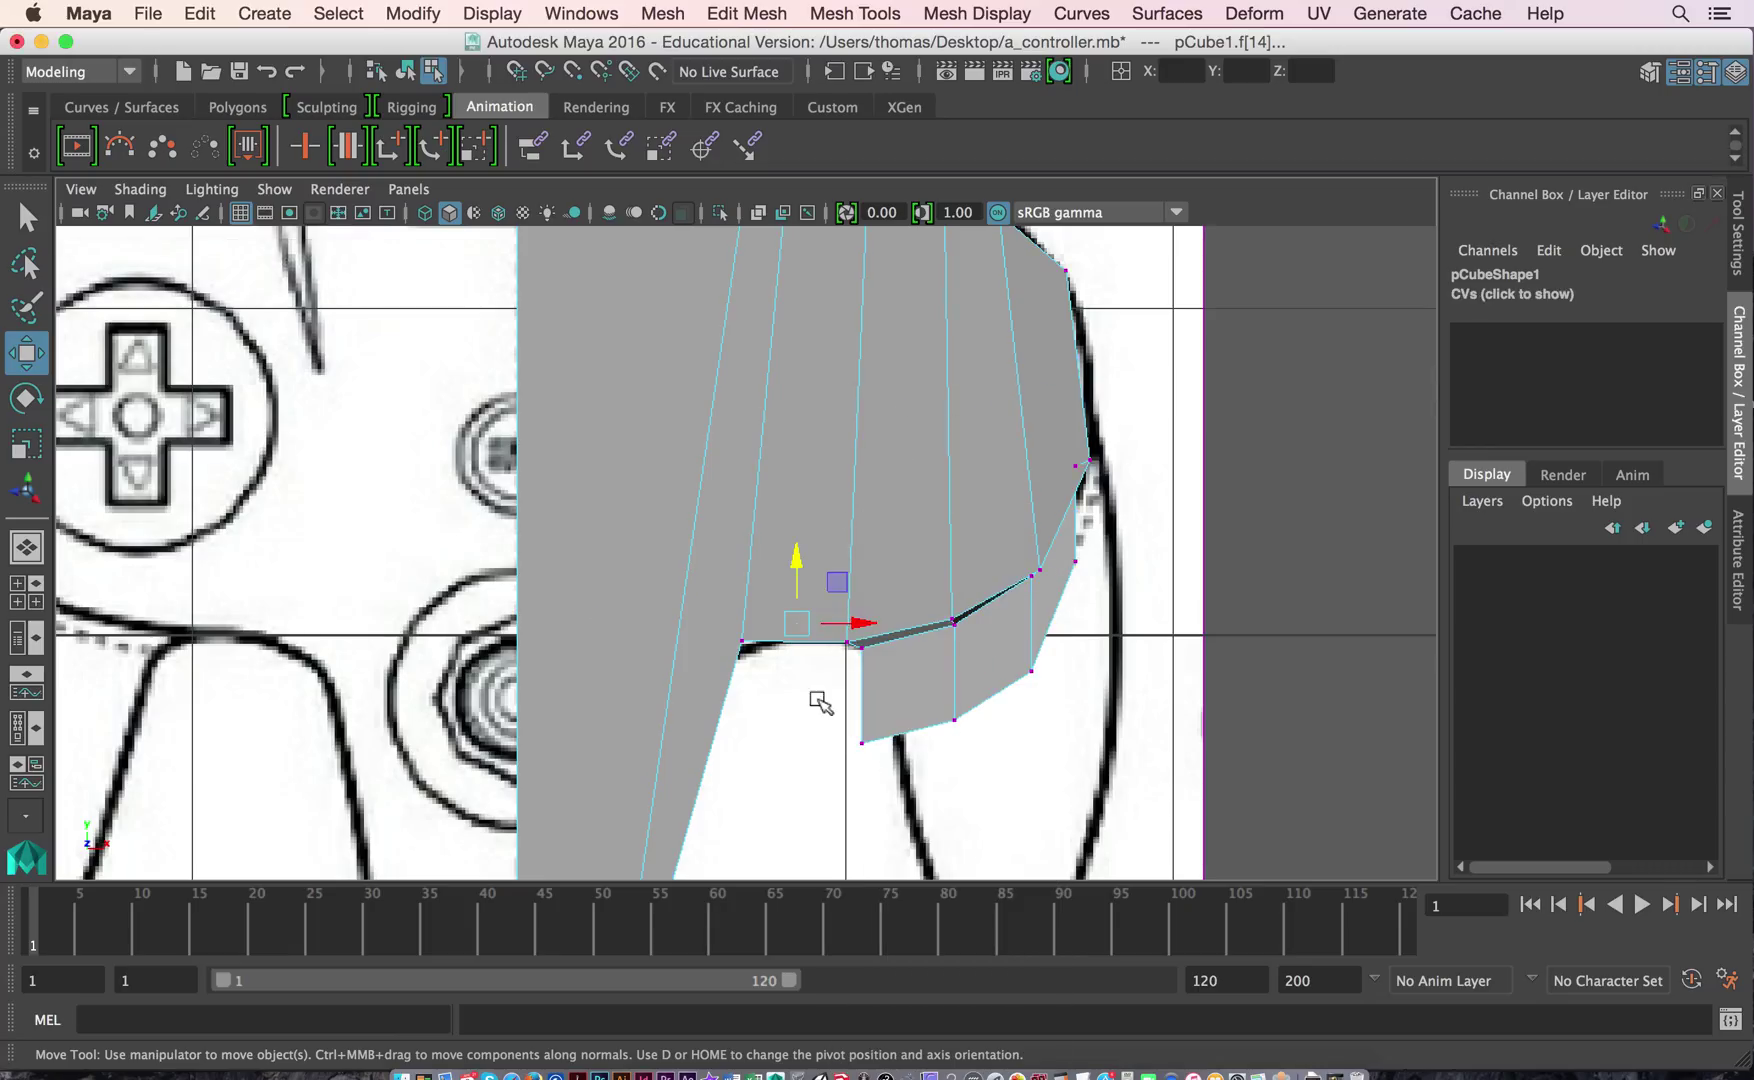
mouse_move(897, 773)
left_mouse_down()
mouse_move(876, 738)
mouse_move(906, 738)
left_mouse_up()
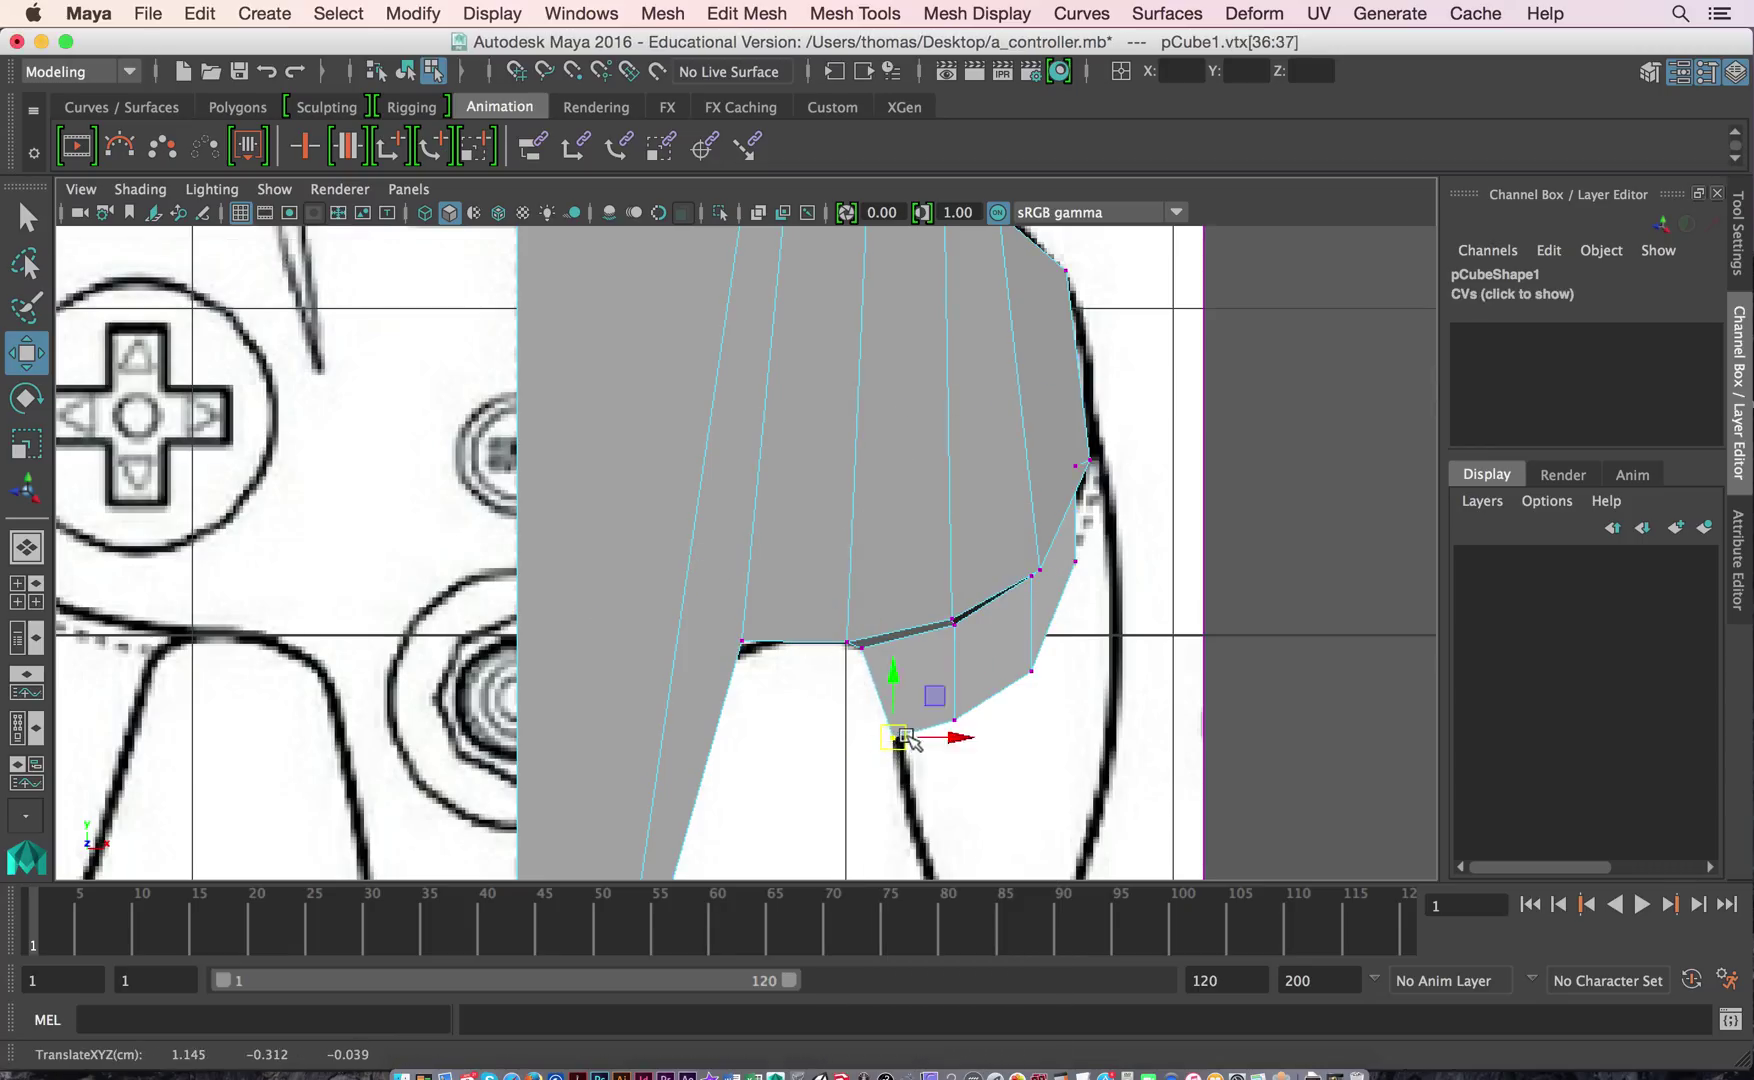
left_click(1075, 561)
left_click_drag(1078, 562, 1122, 612)
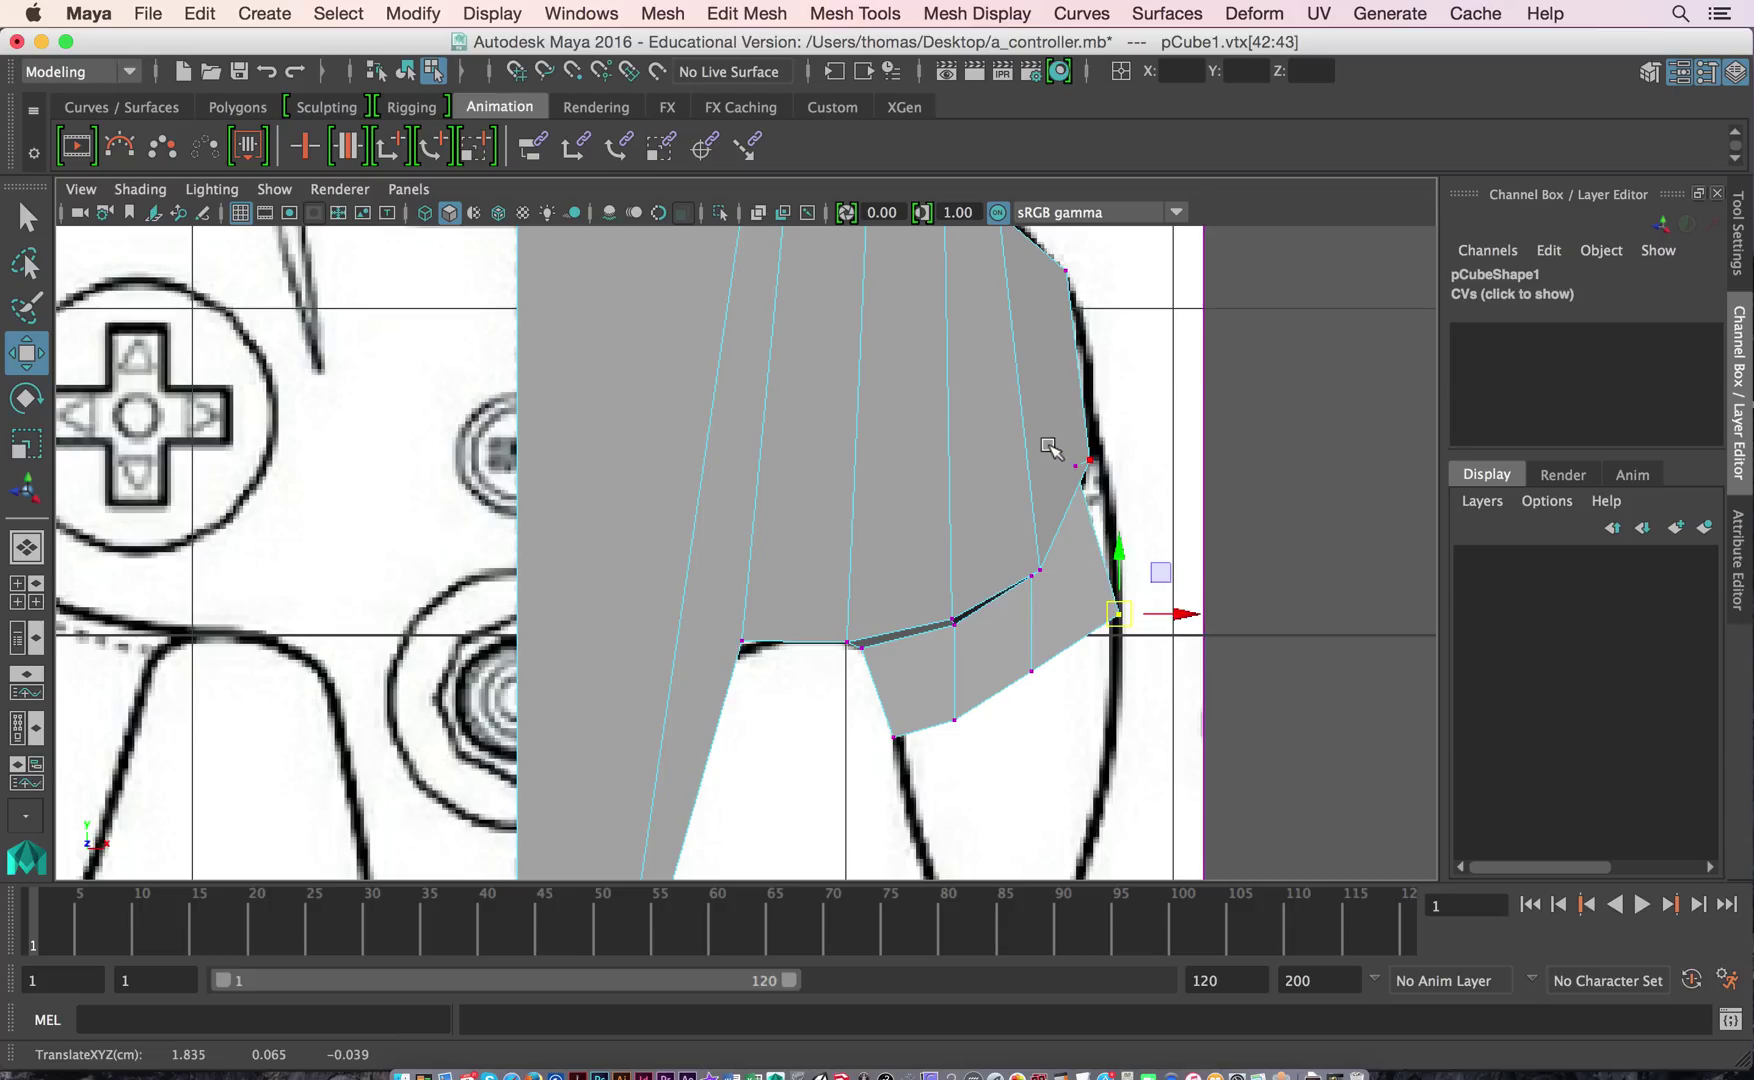
Using wireframe display, move the outer vertex pair at the grip's upper rim to about X 1.779, Y 0.398 on the reference outline.
key("4")
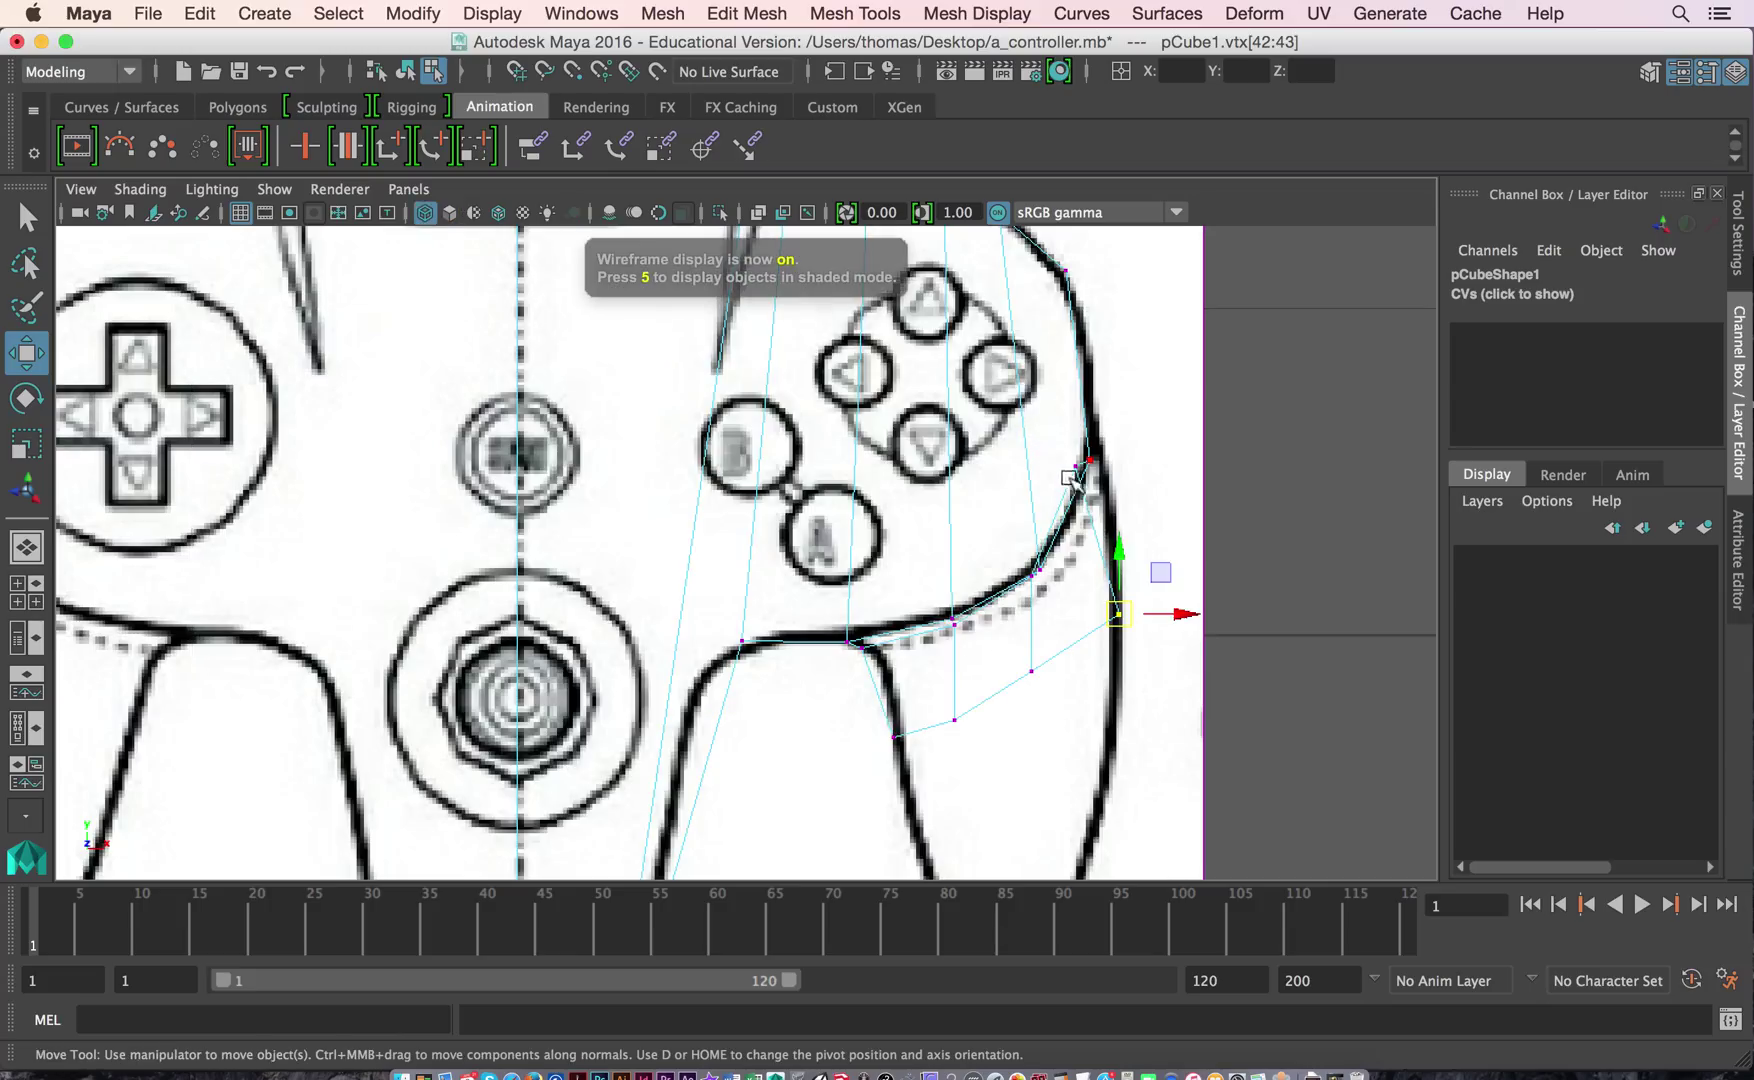
left_click(1080, 466)
left_click_drag(1082, 468, 1108, 514)
key("5")
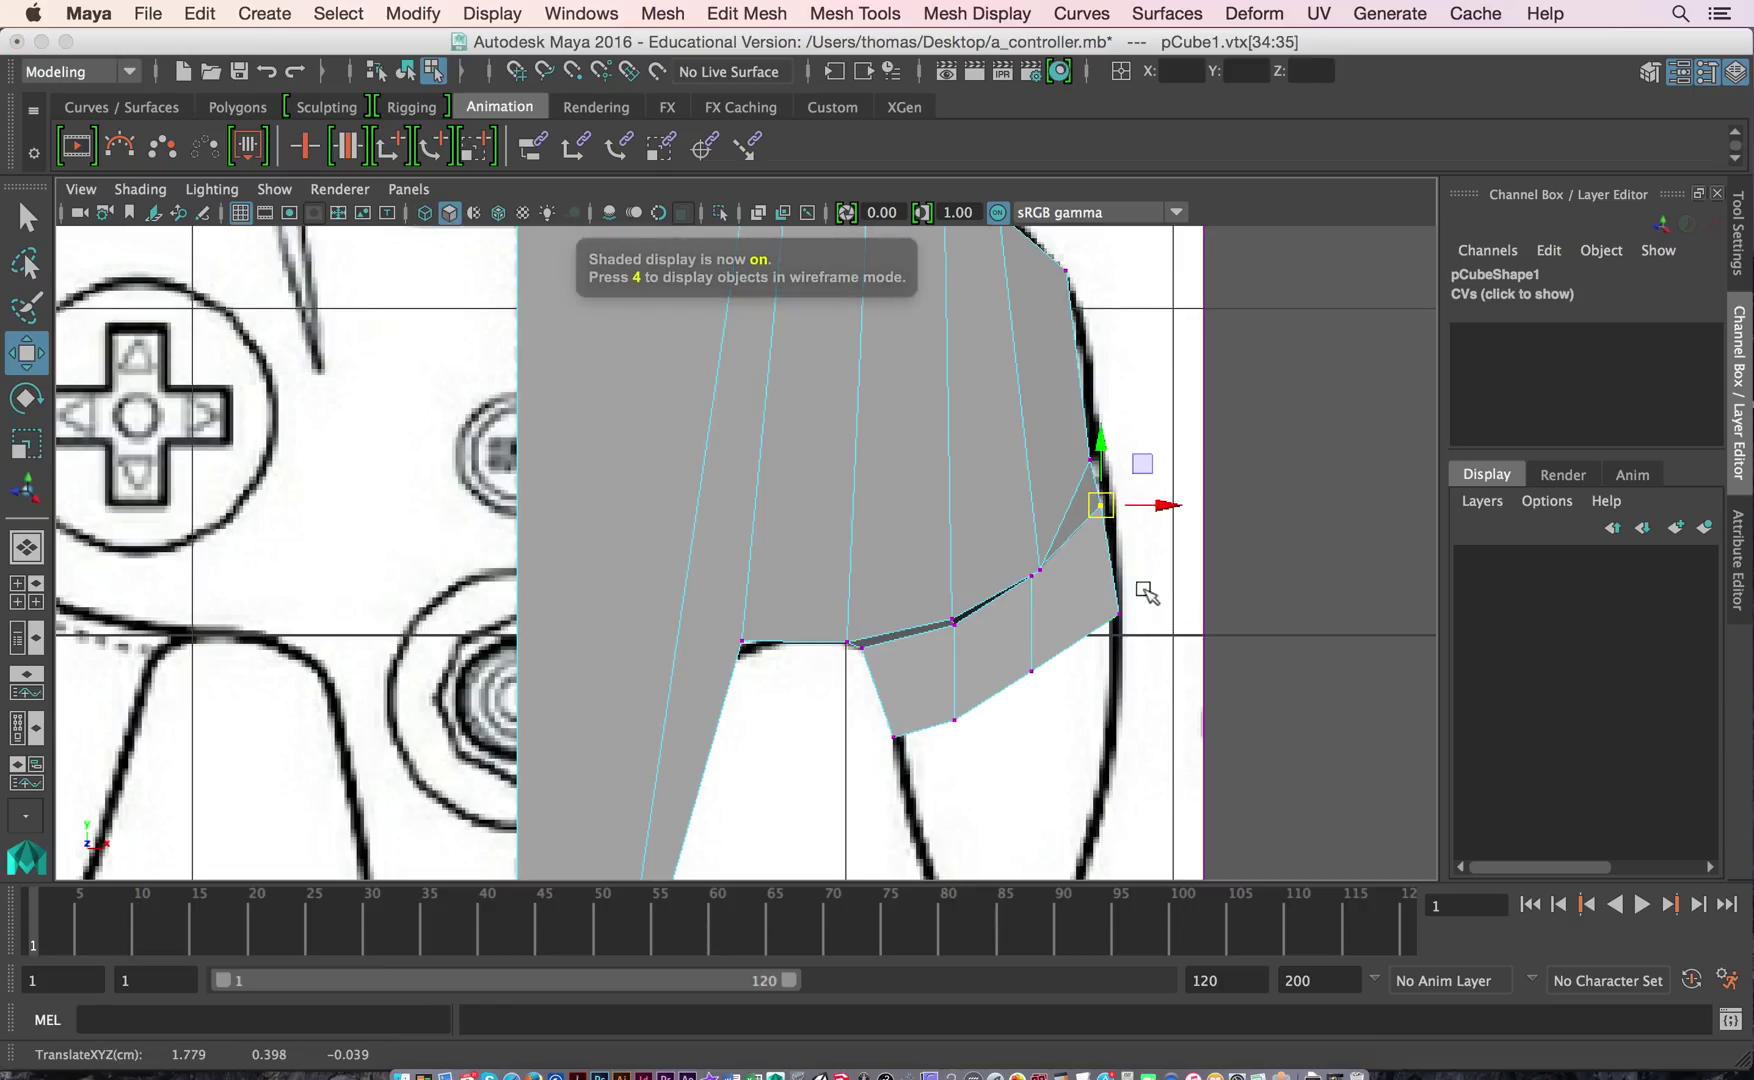
Shift the grip's lower outer vertex pair to about X 1.809, Y 0.058, and the body's outer corner pair to about X 1.776, Y 0.405.
left_click(1117, 615)
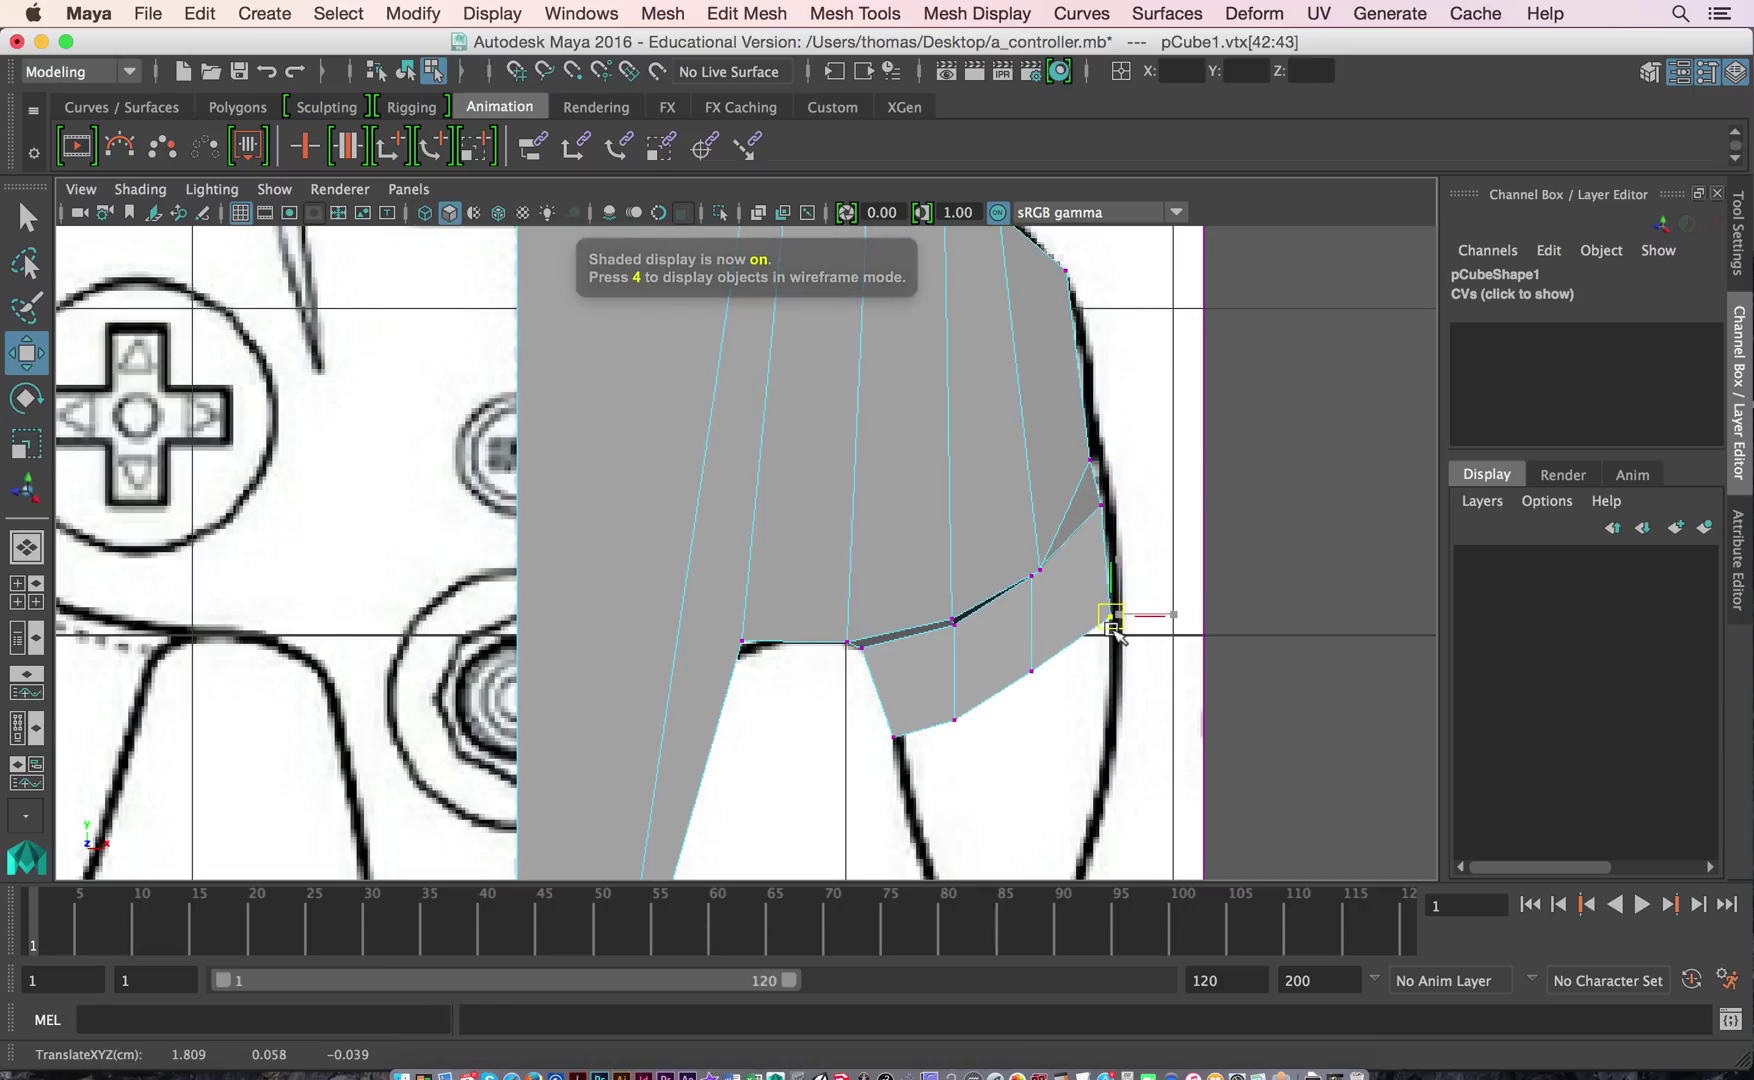
left_click(1093, 460)
left_click_drag(1097, 465, 1105, 502)
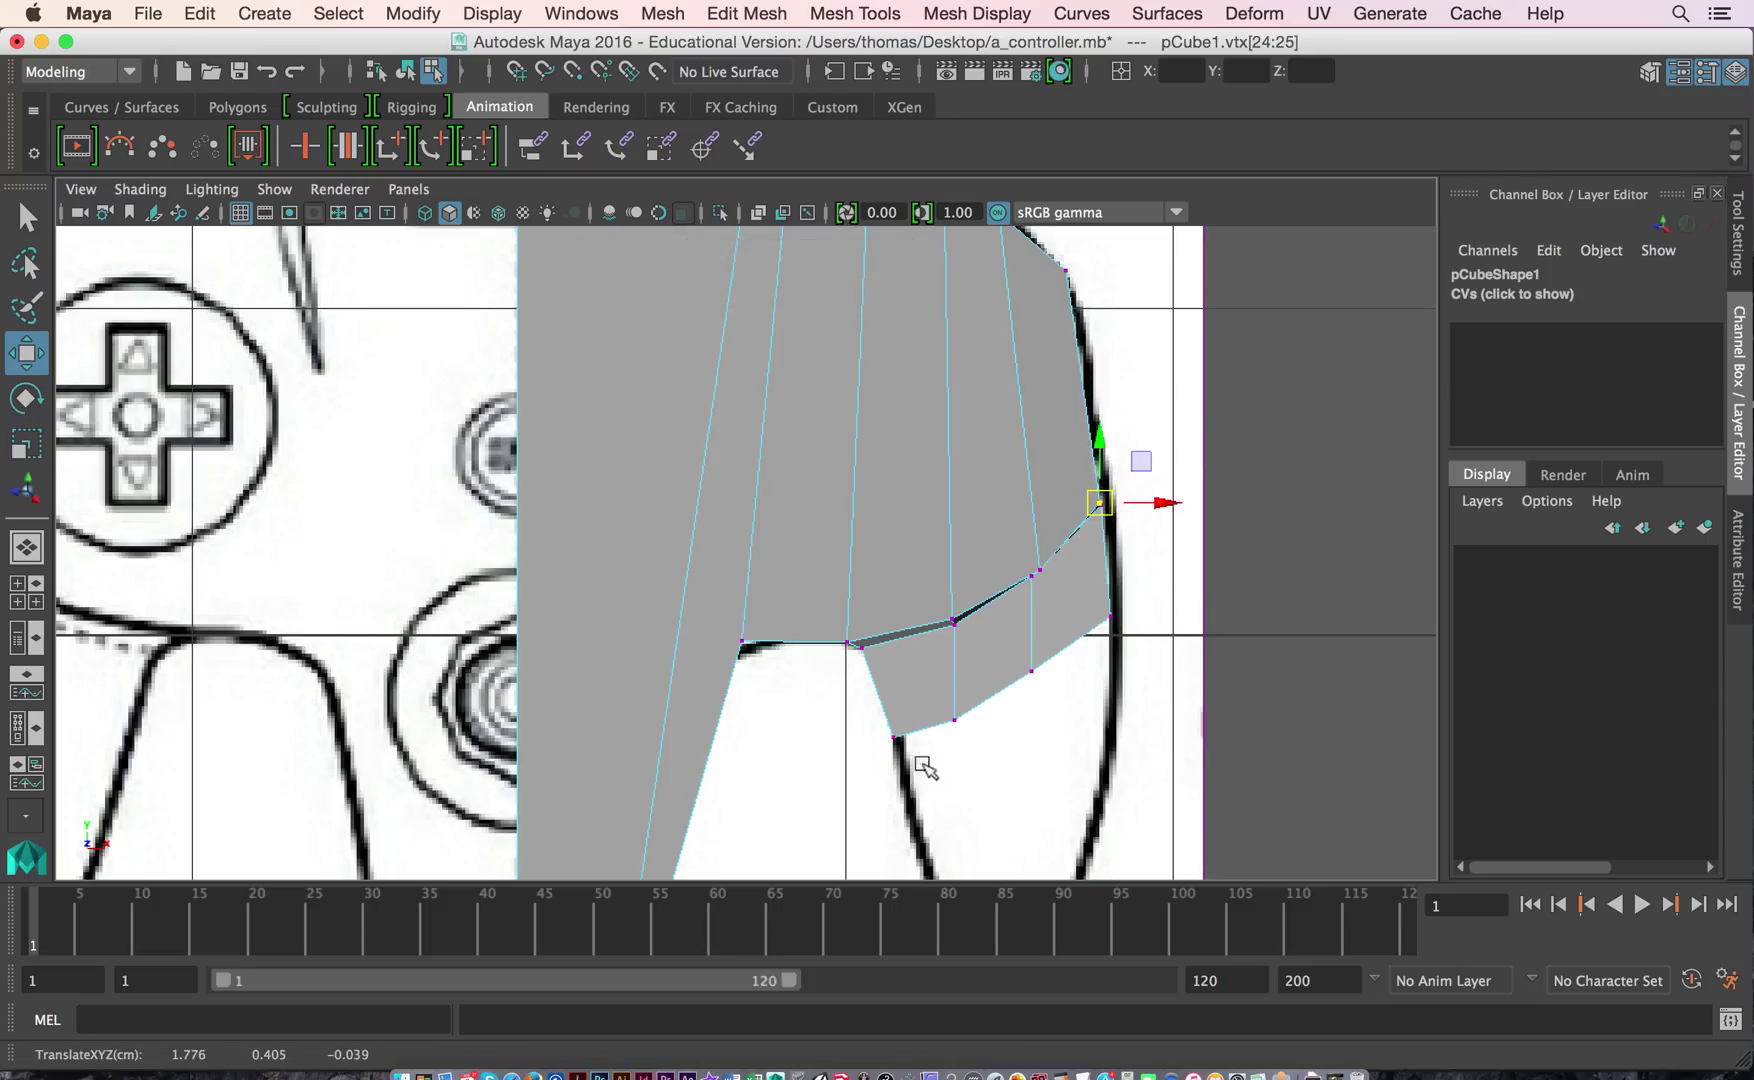
Select the three bottom faces of the grip section and check the selection in the perspective view.
middle_click_drag(925, 695, 873, 509, "alt")
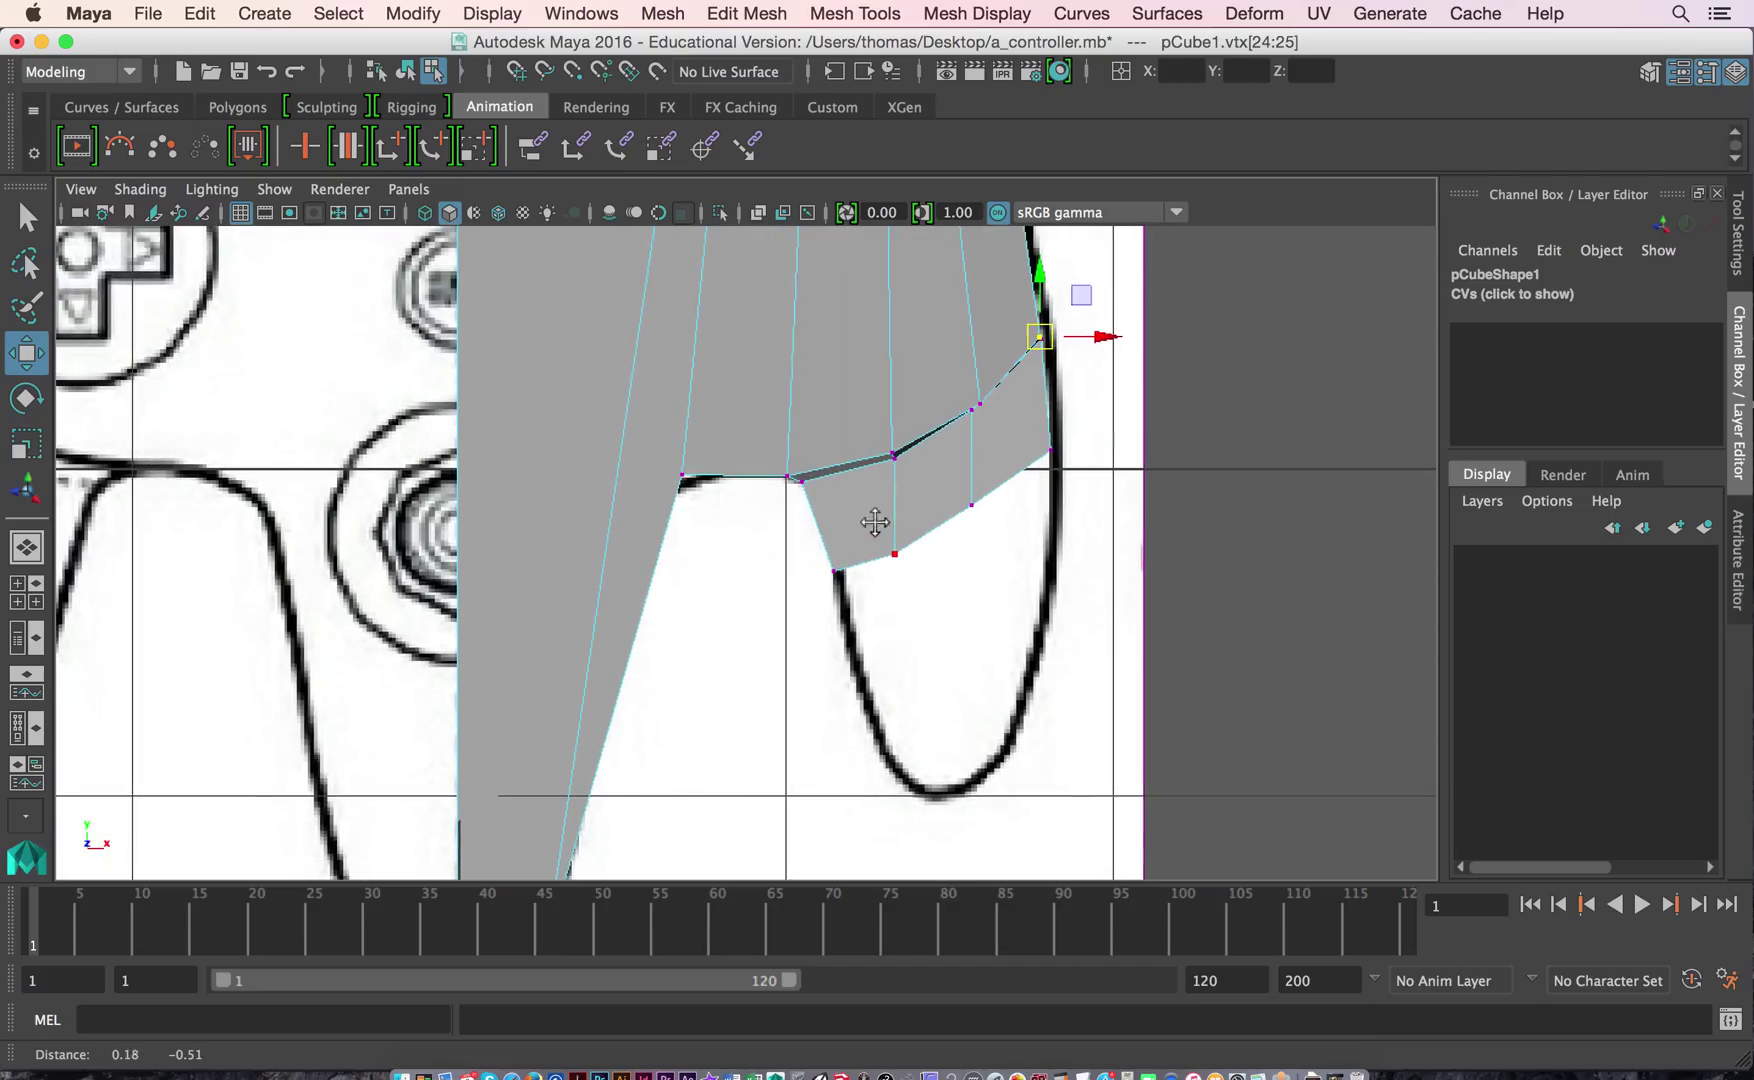
right_click(930, 517)
left_click(930, 493)
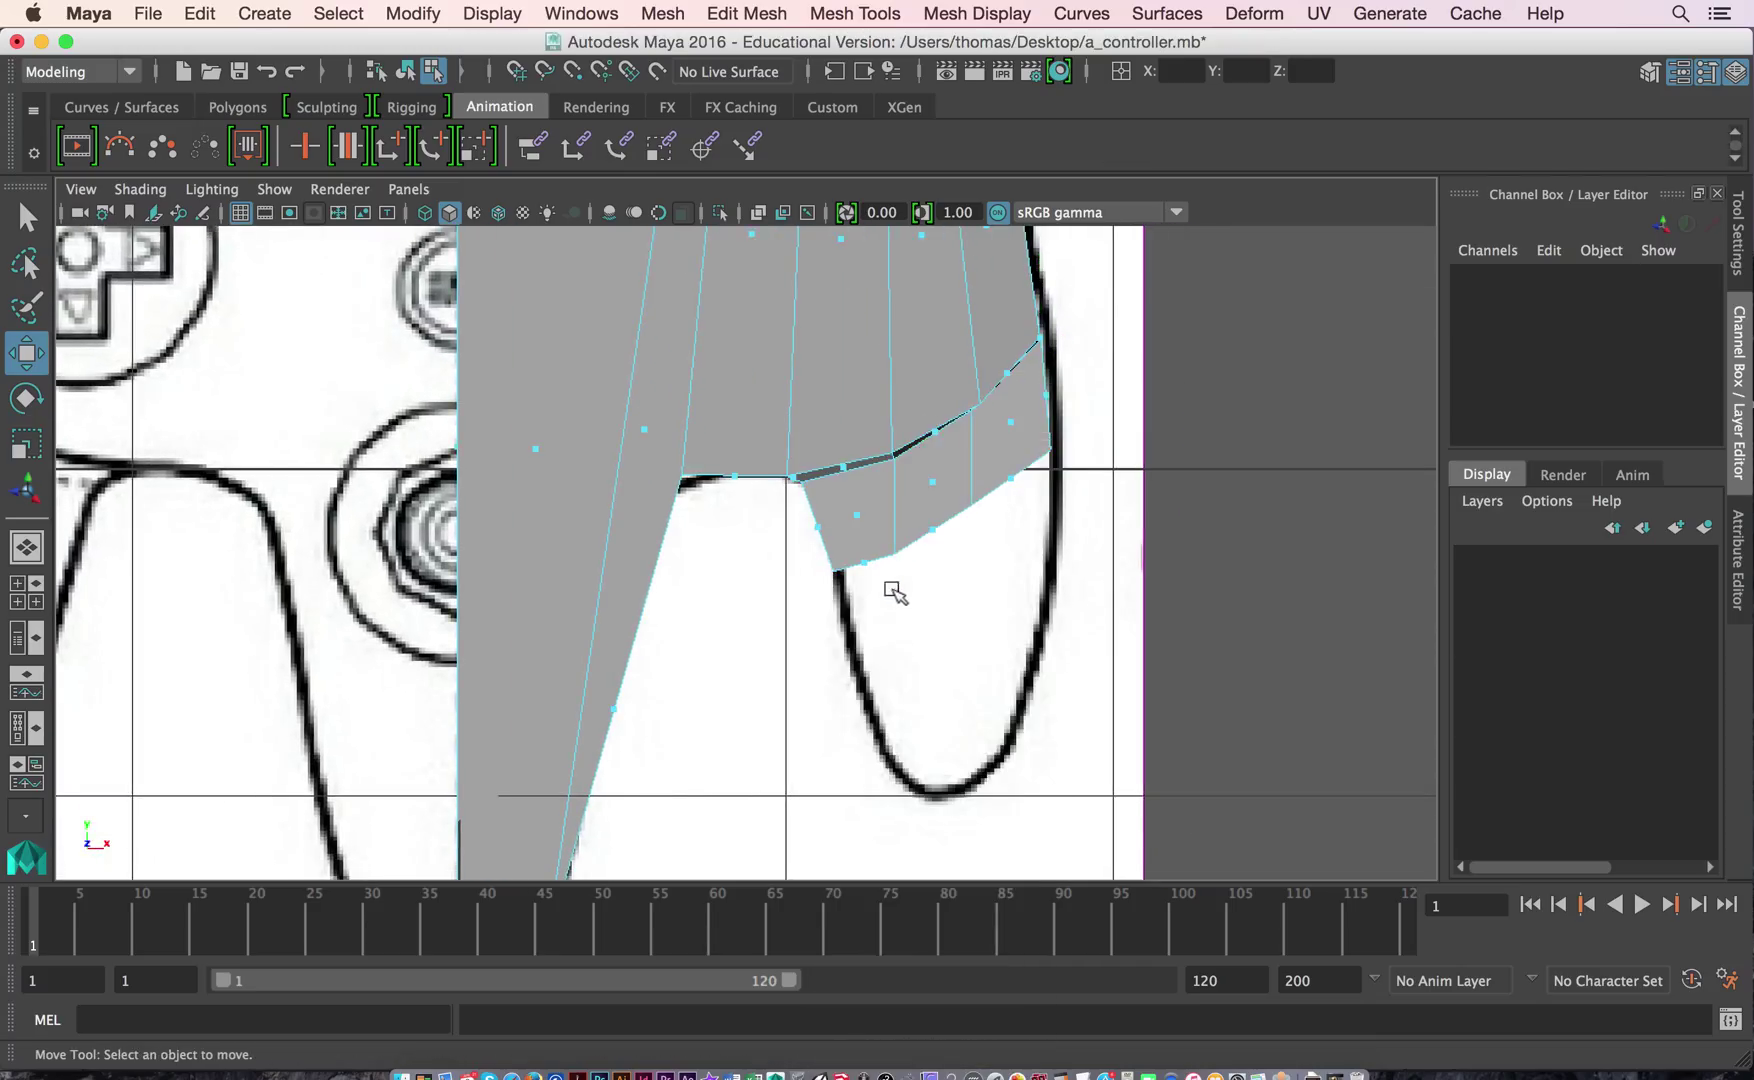
left_click(858, 550)
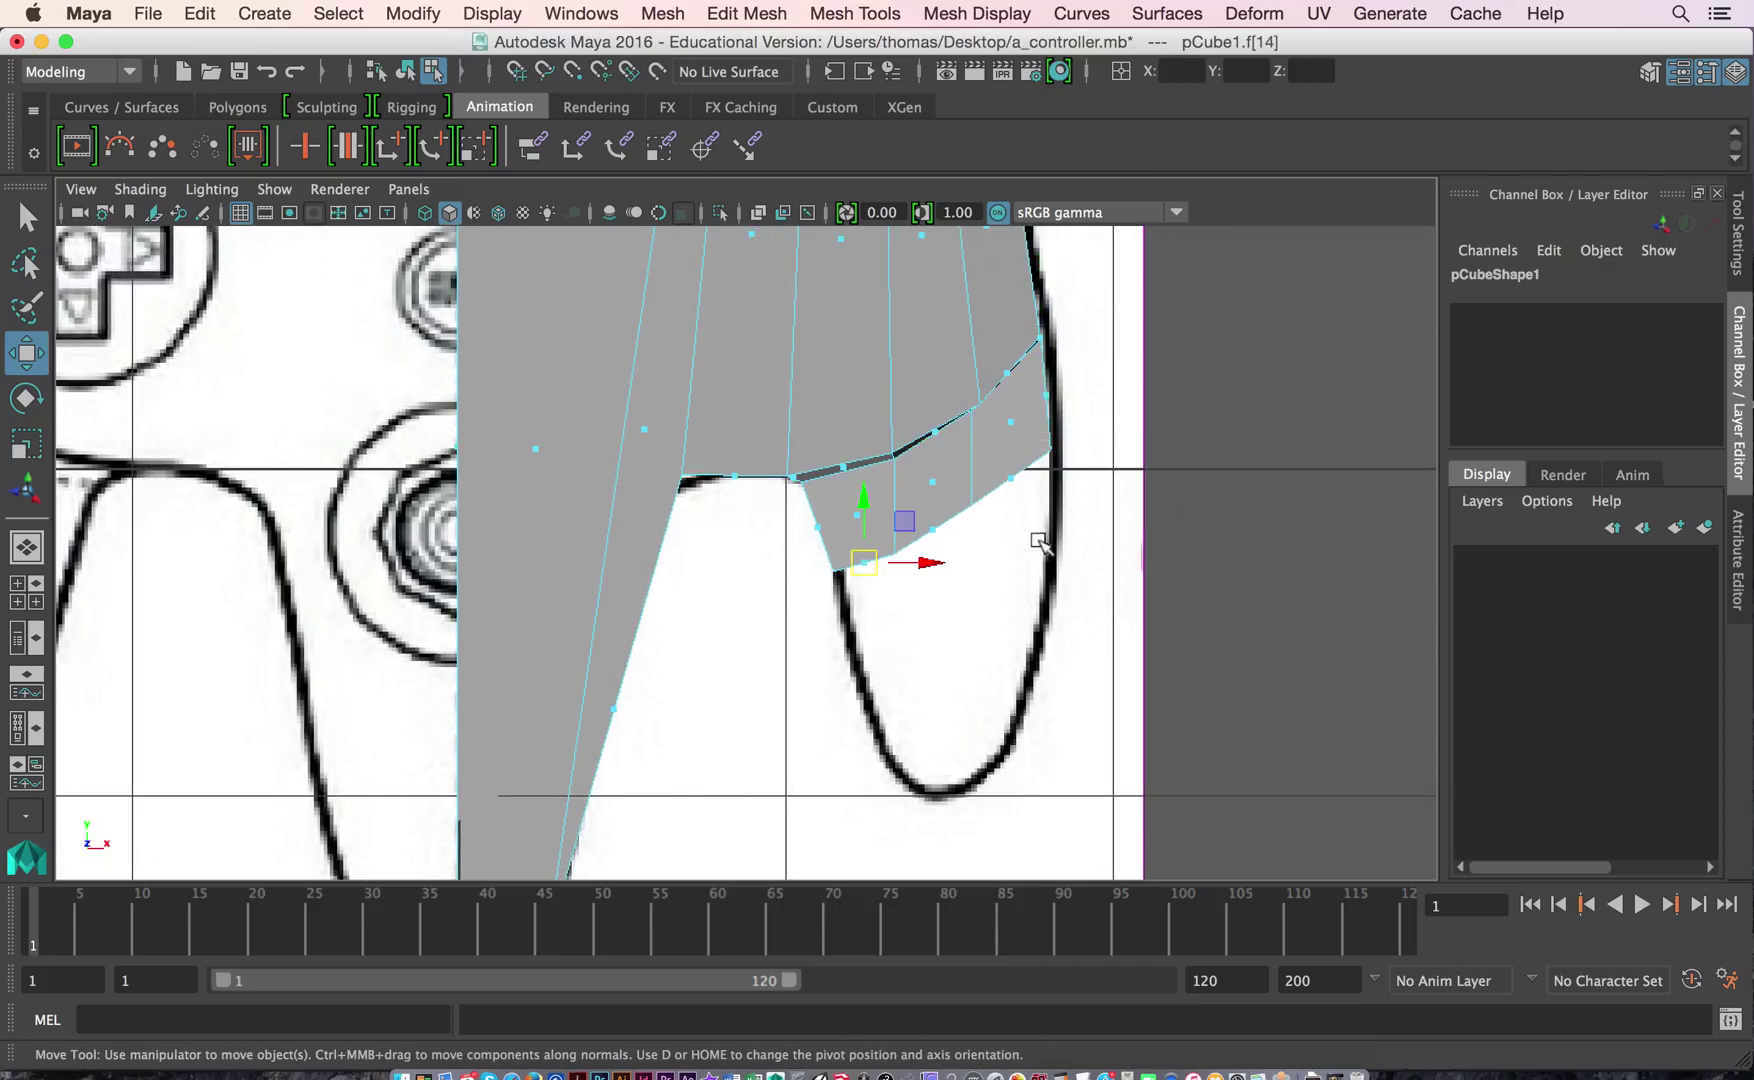
left_click(1015, 480, "shift")
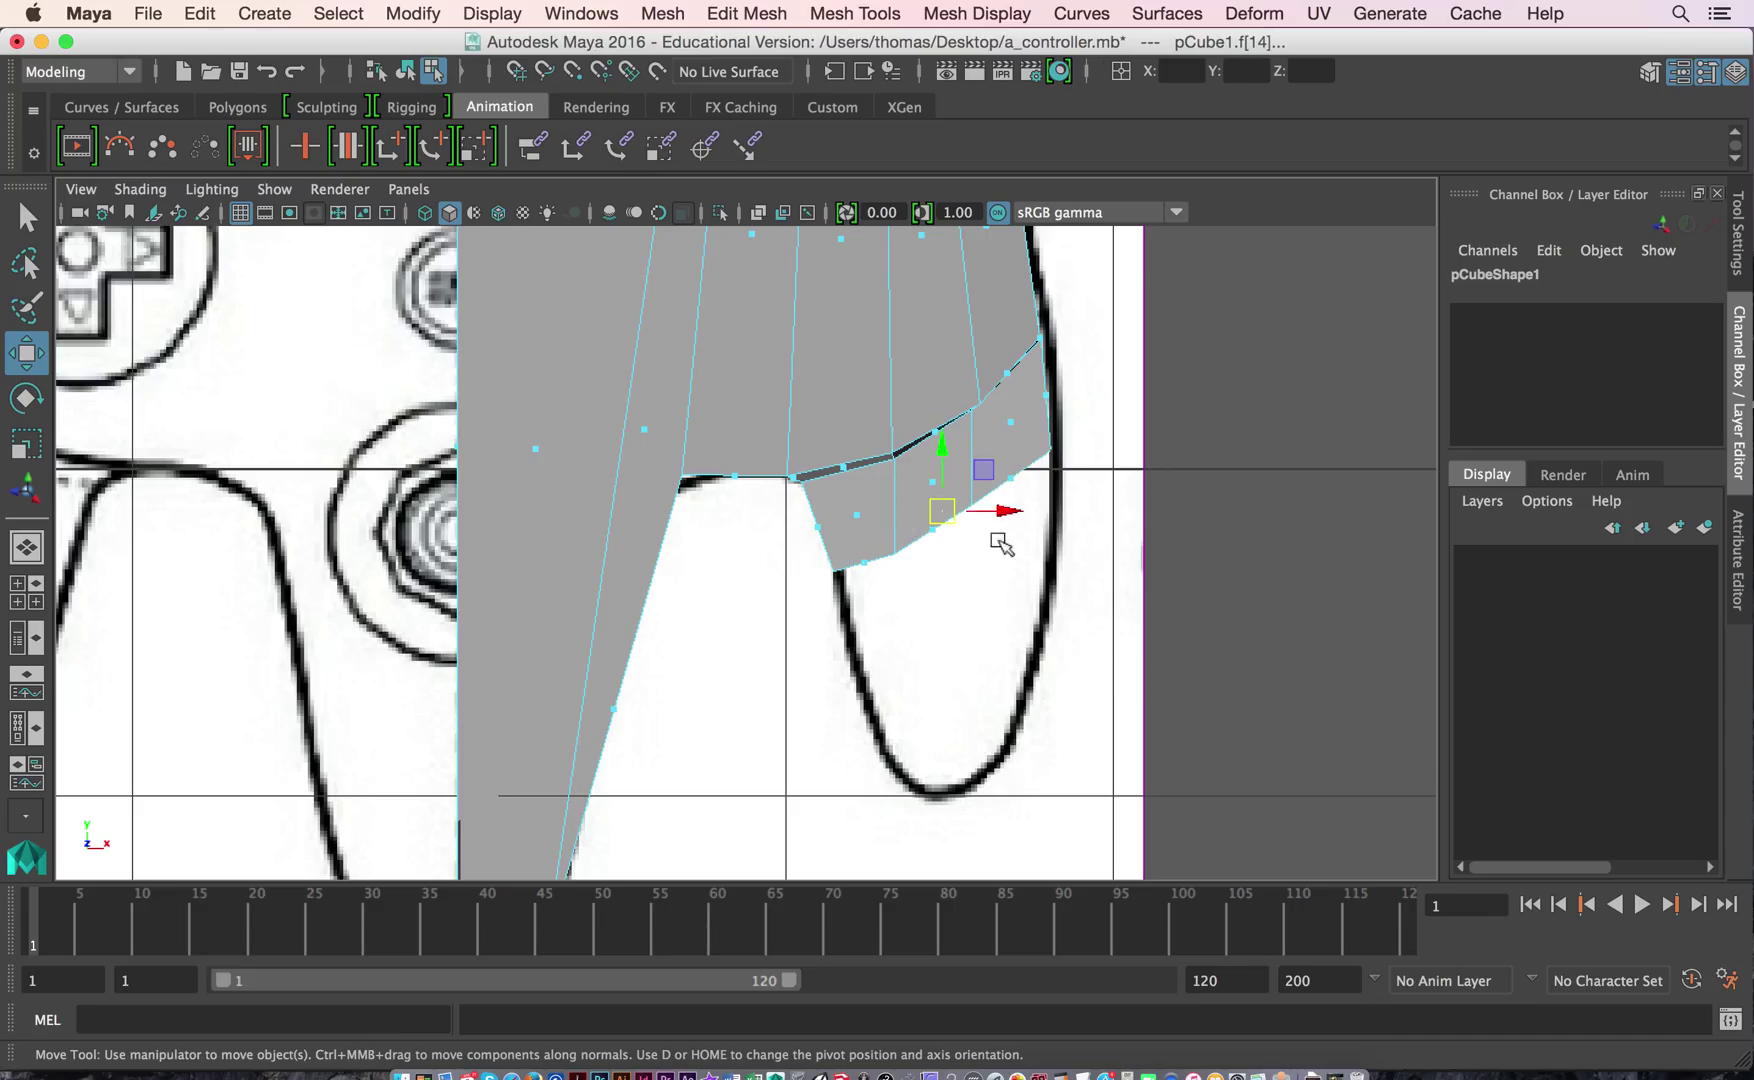
key("space")
key("space")
mouse_move(916, 568)
left_mouse_down("alt")
mouse_move(912, 491)
mouse_move(894, 590)
left_mouse_up("alt")
key("space")
key("space")
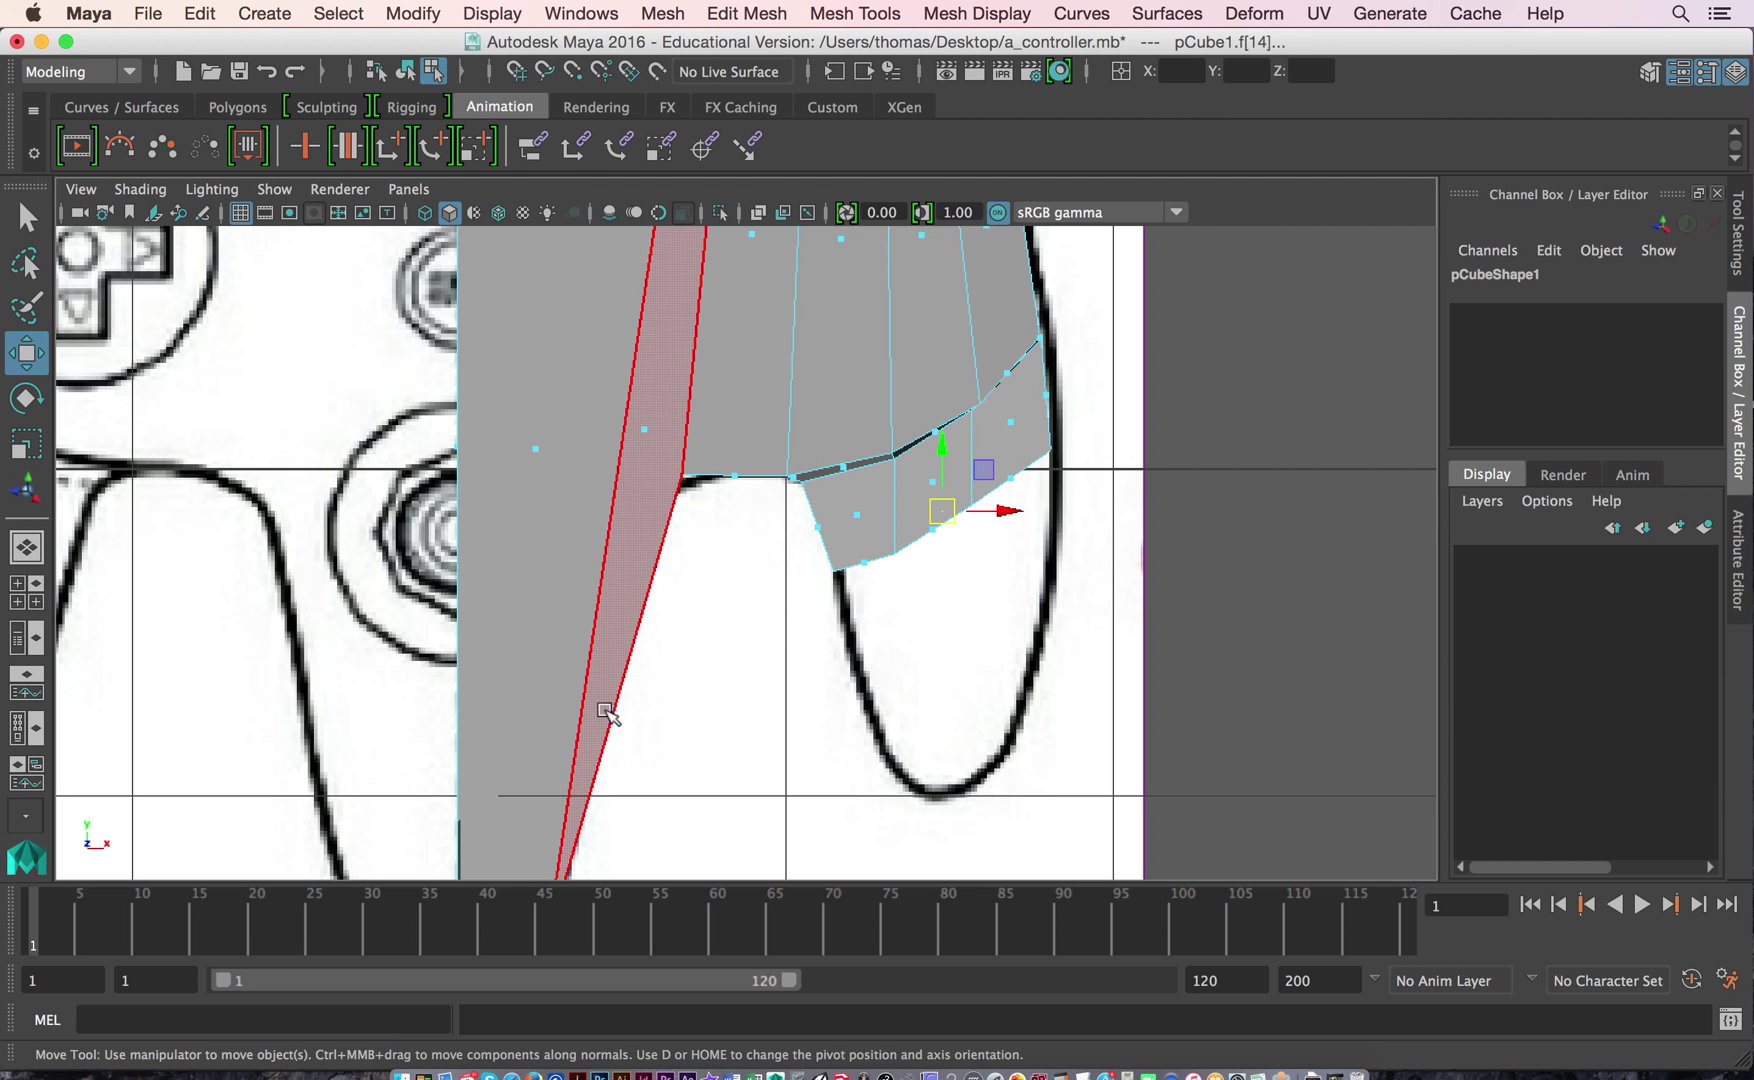
Extrude the grip's bottom faces downward in two successive sections, reaching close to the tip of the grip in the front reference.
left_click(762, 16)
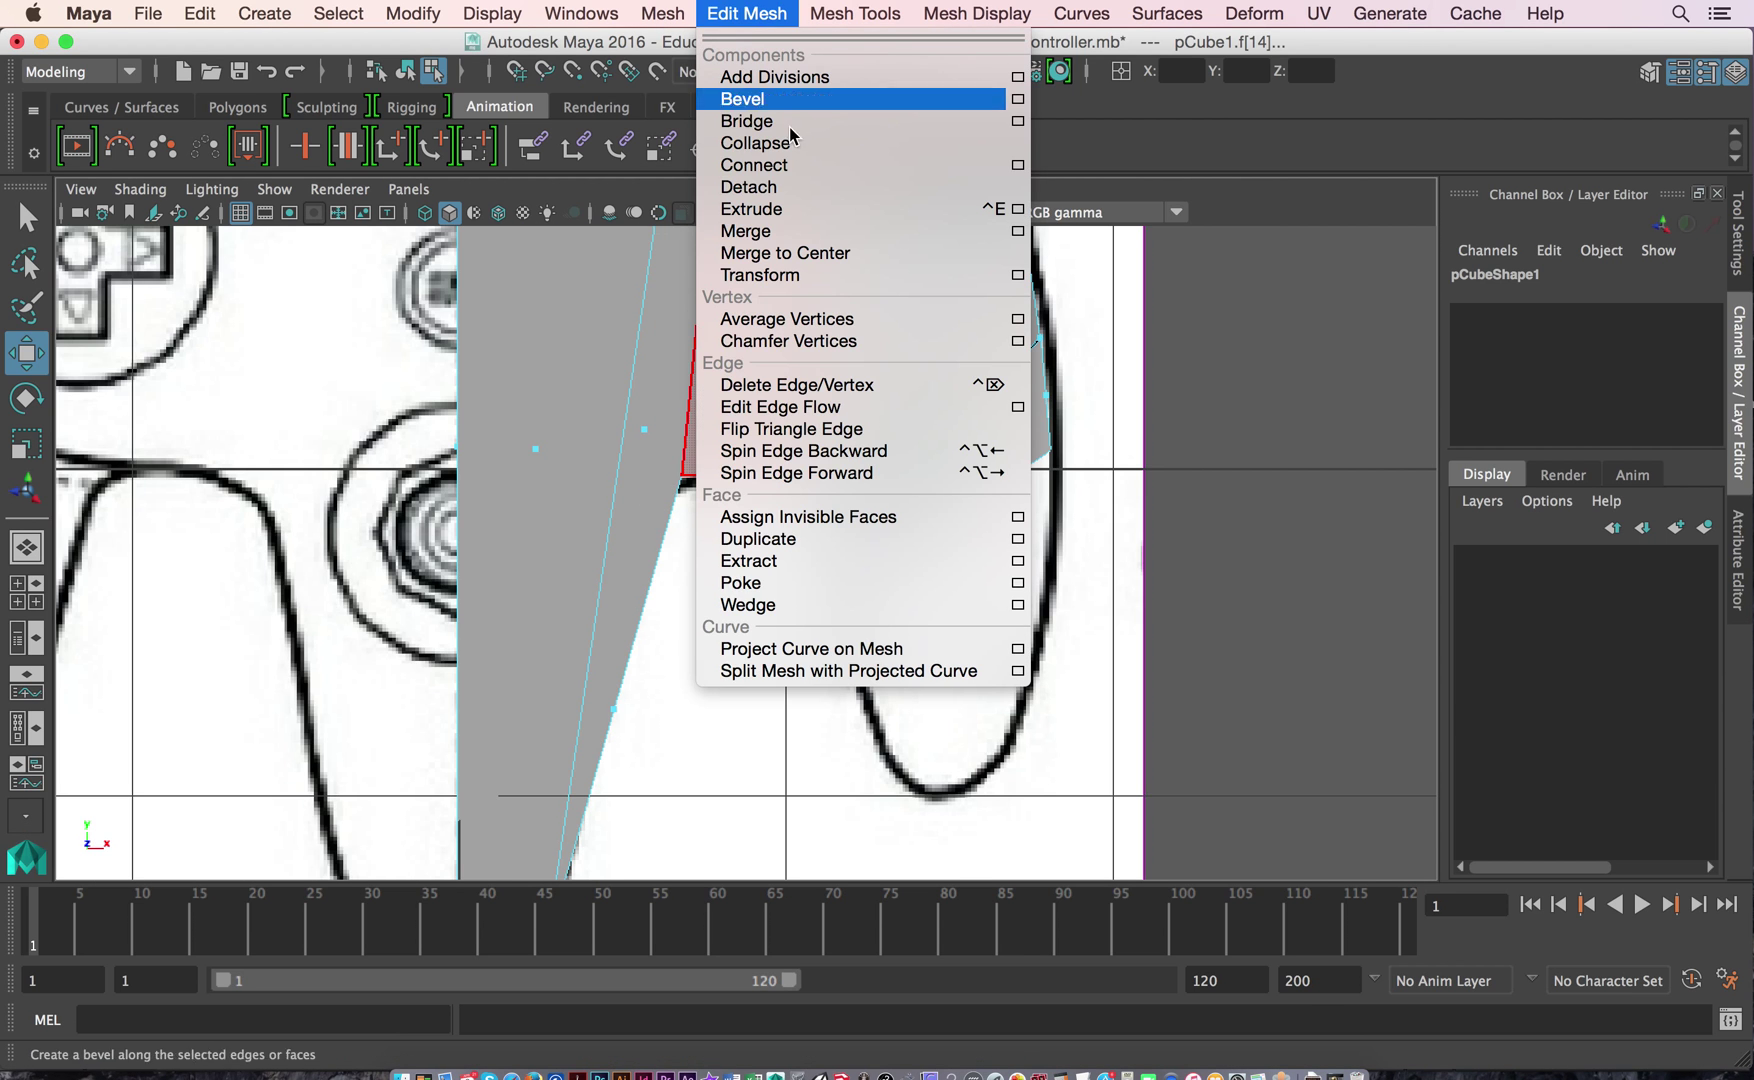
left_click(733, 10)
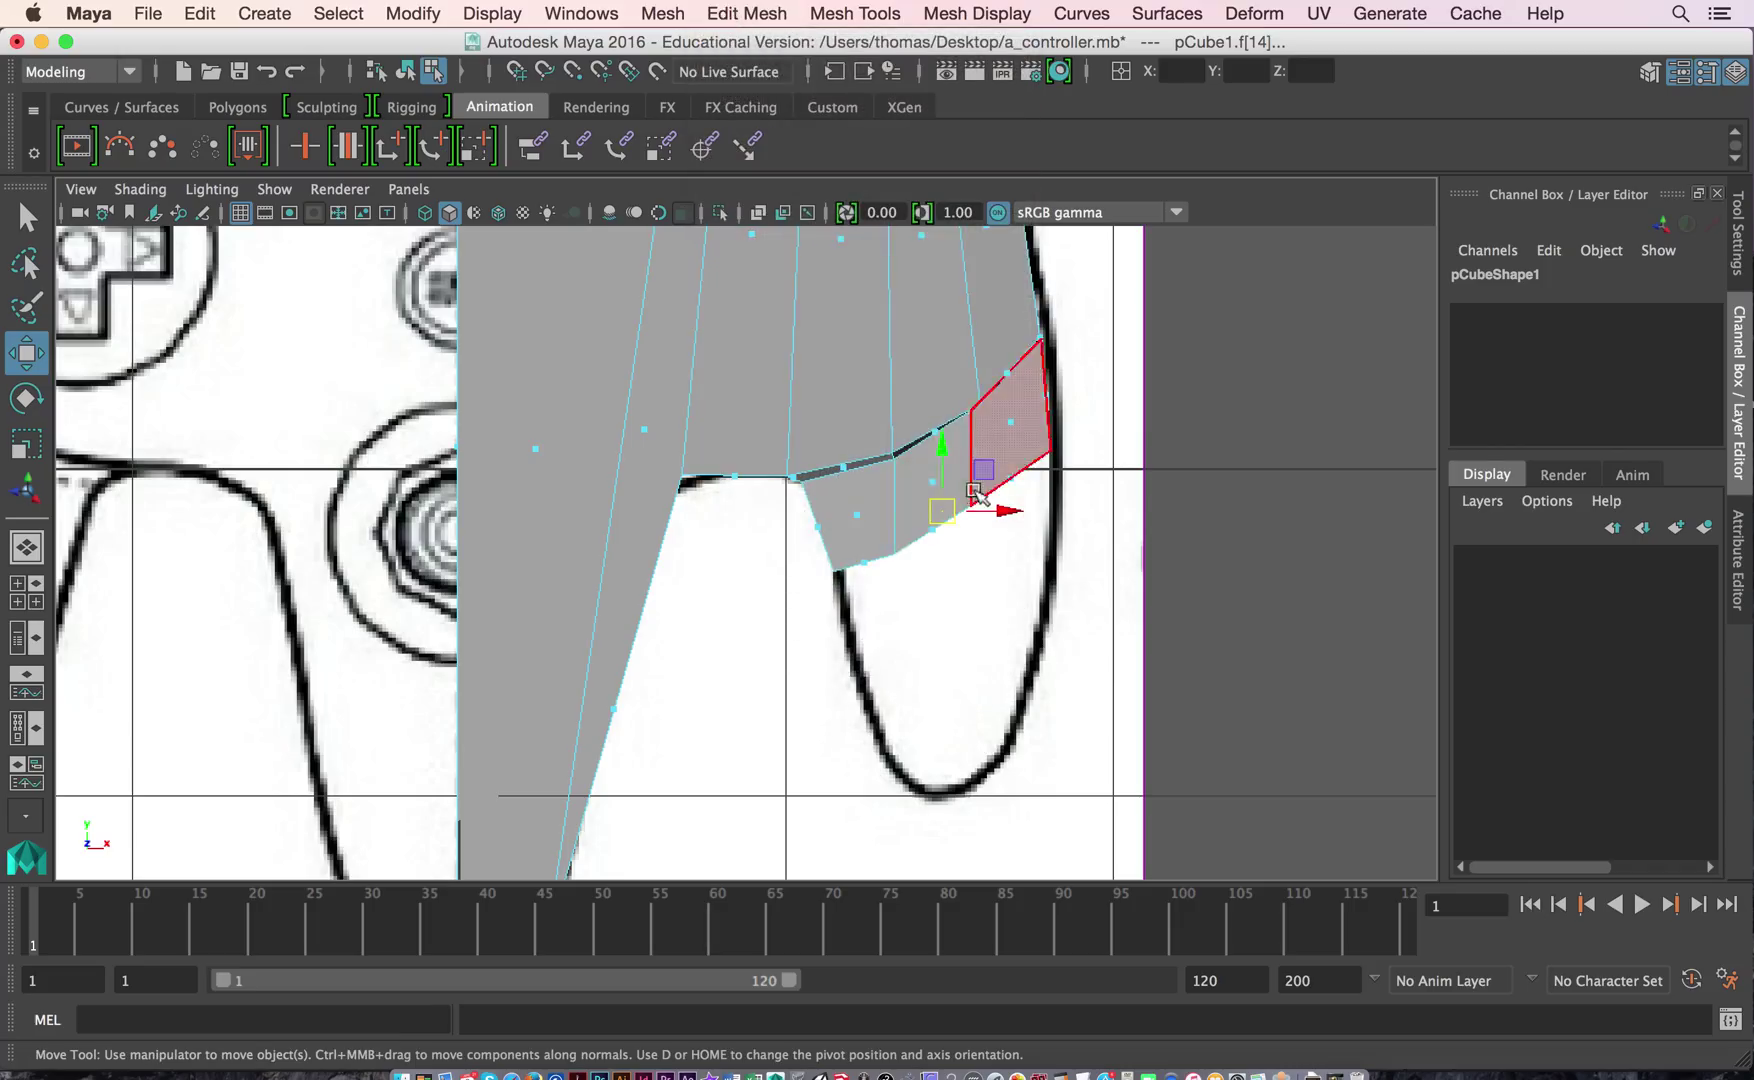
right_click_drag(935, 532, 935, 583, "shift")
key("w")
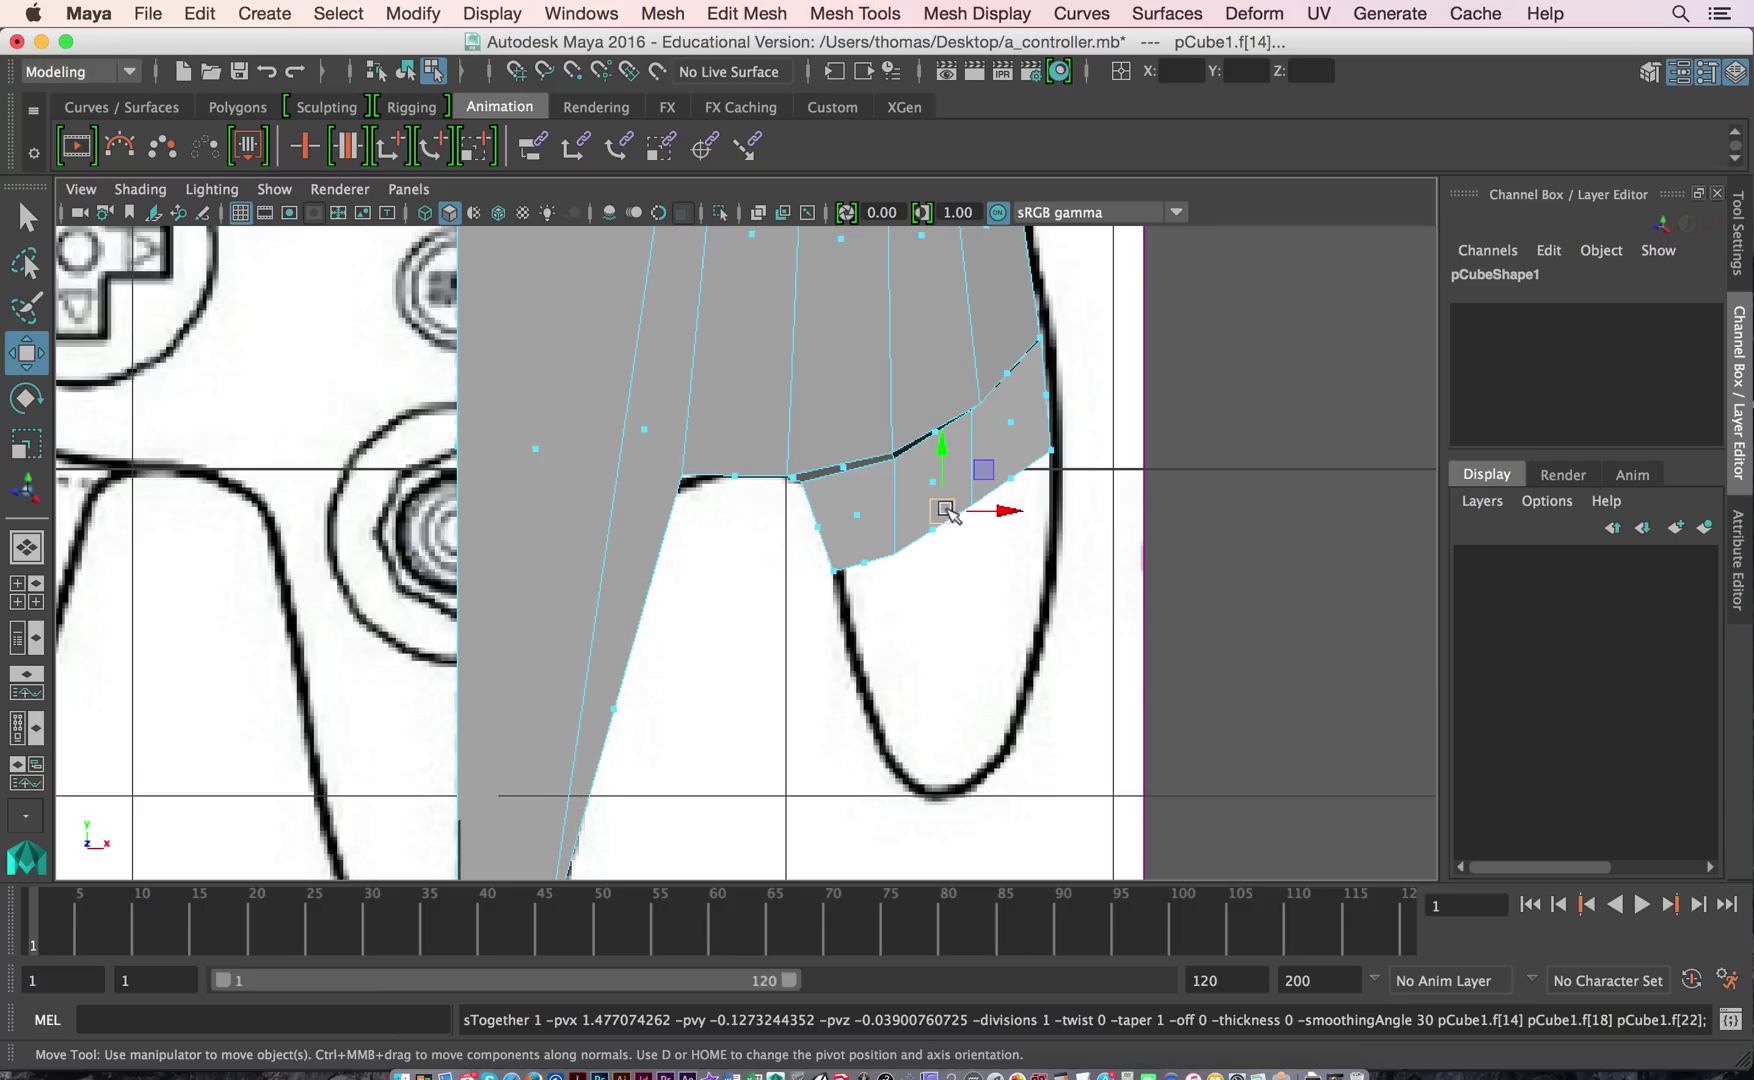
left_click_drag(947, 512, 975, 724)
key("t")
key("w")
Move the grip's two lower inner vertex pairs onto its inner outline, and the adjacent tip pair to about X 1.431, Y -1.011.
right_click_drag(908, 428, 808, 420)
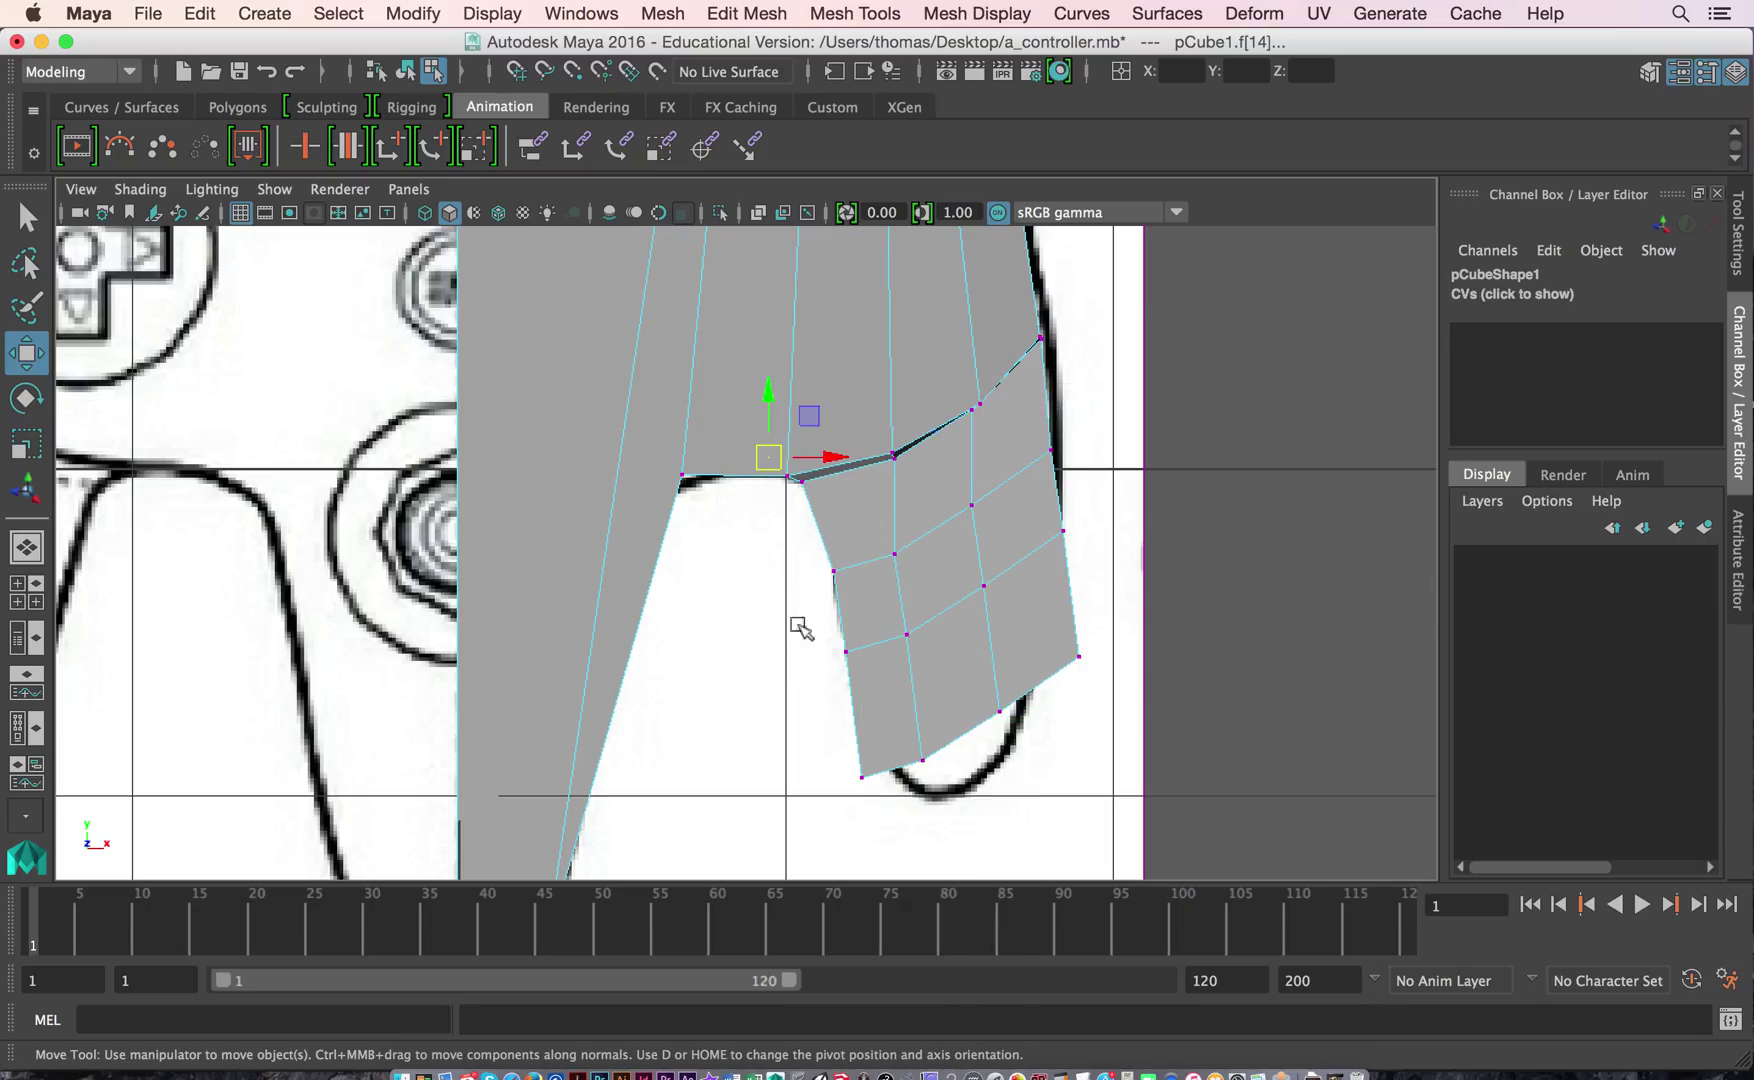
left_click(874, 700)
left_click_drag(857, 664, 866, 683)
left_click_drag(818, 743, 905, 817)
left_click_drag(862, 777, 908, 728)
left_click_drag(922, 760, 927, 799)
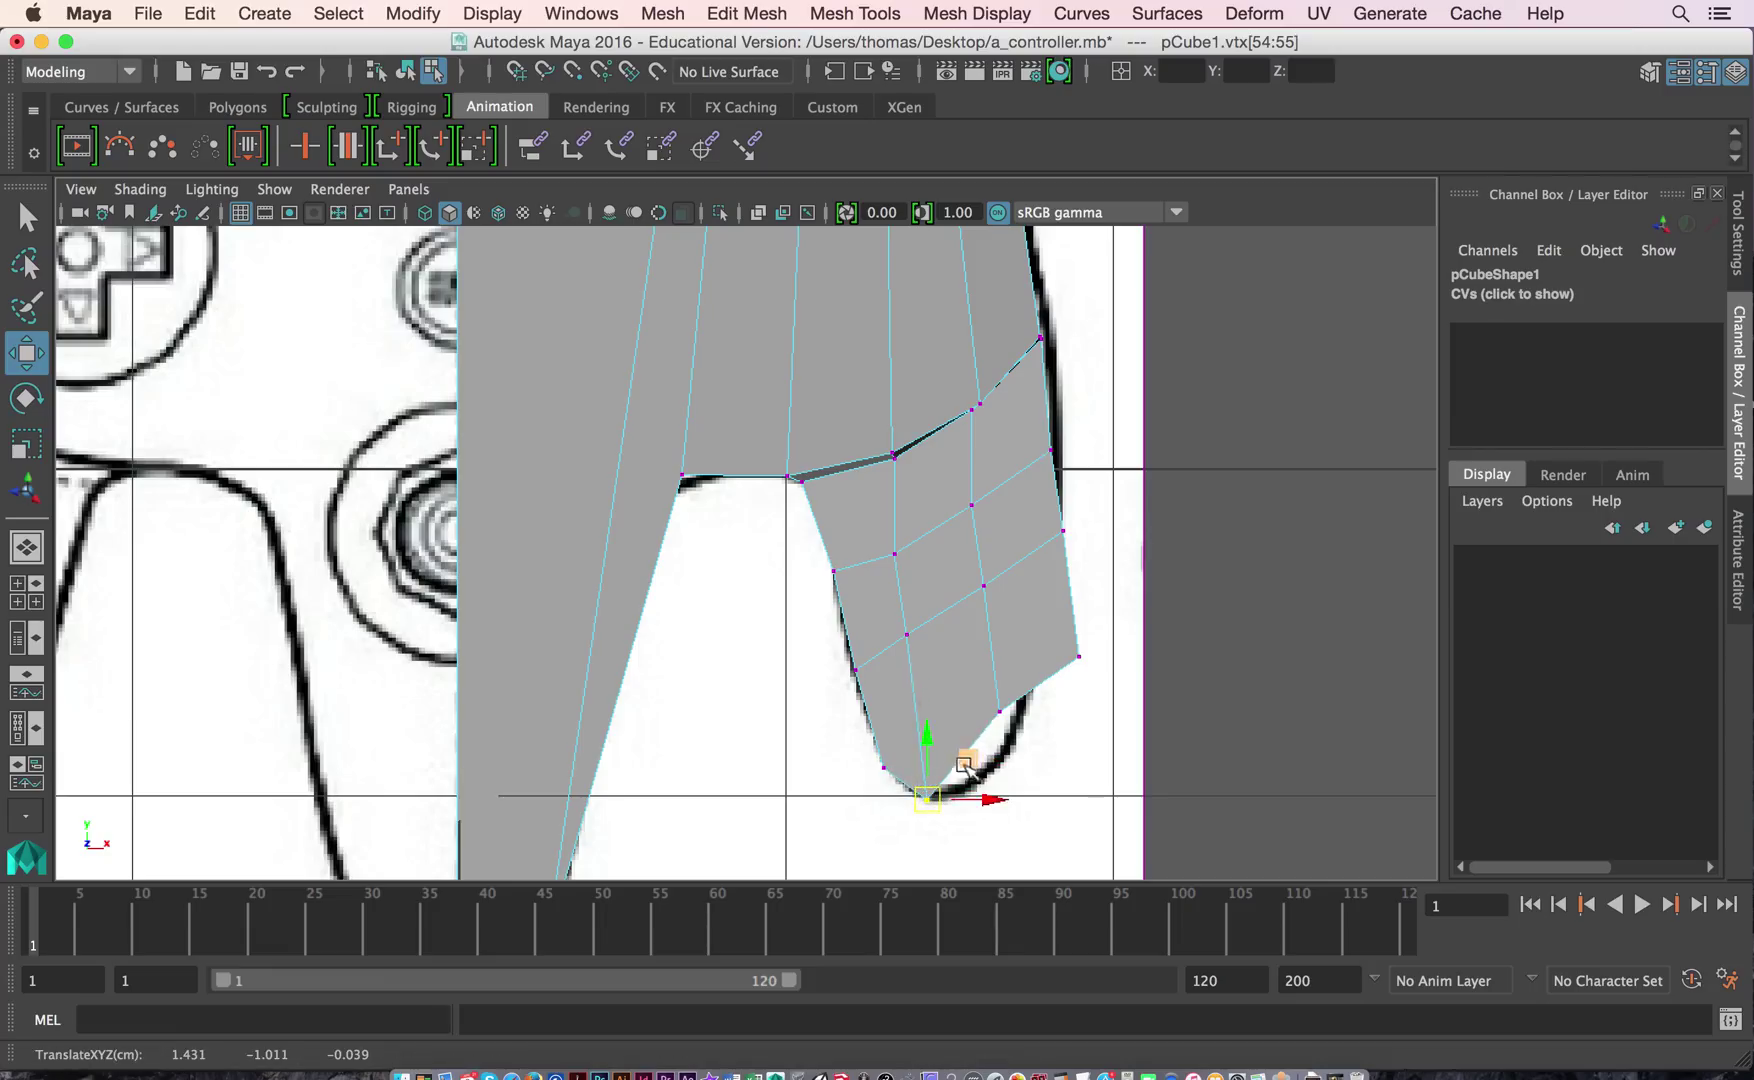
Fit the grip's outer vertex pairs to the outer outline, from the tip up to the body corner at about X 1.808, Y 0.394.
left_click_drag(980, 686, 990, 781)
left_click_drag(1067, 610, 1037, 674)
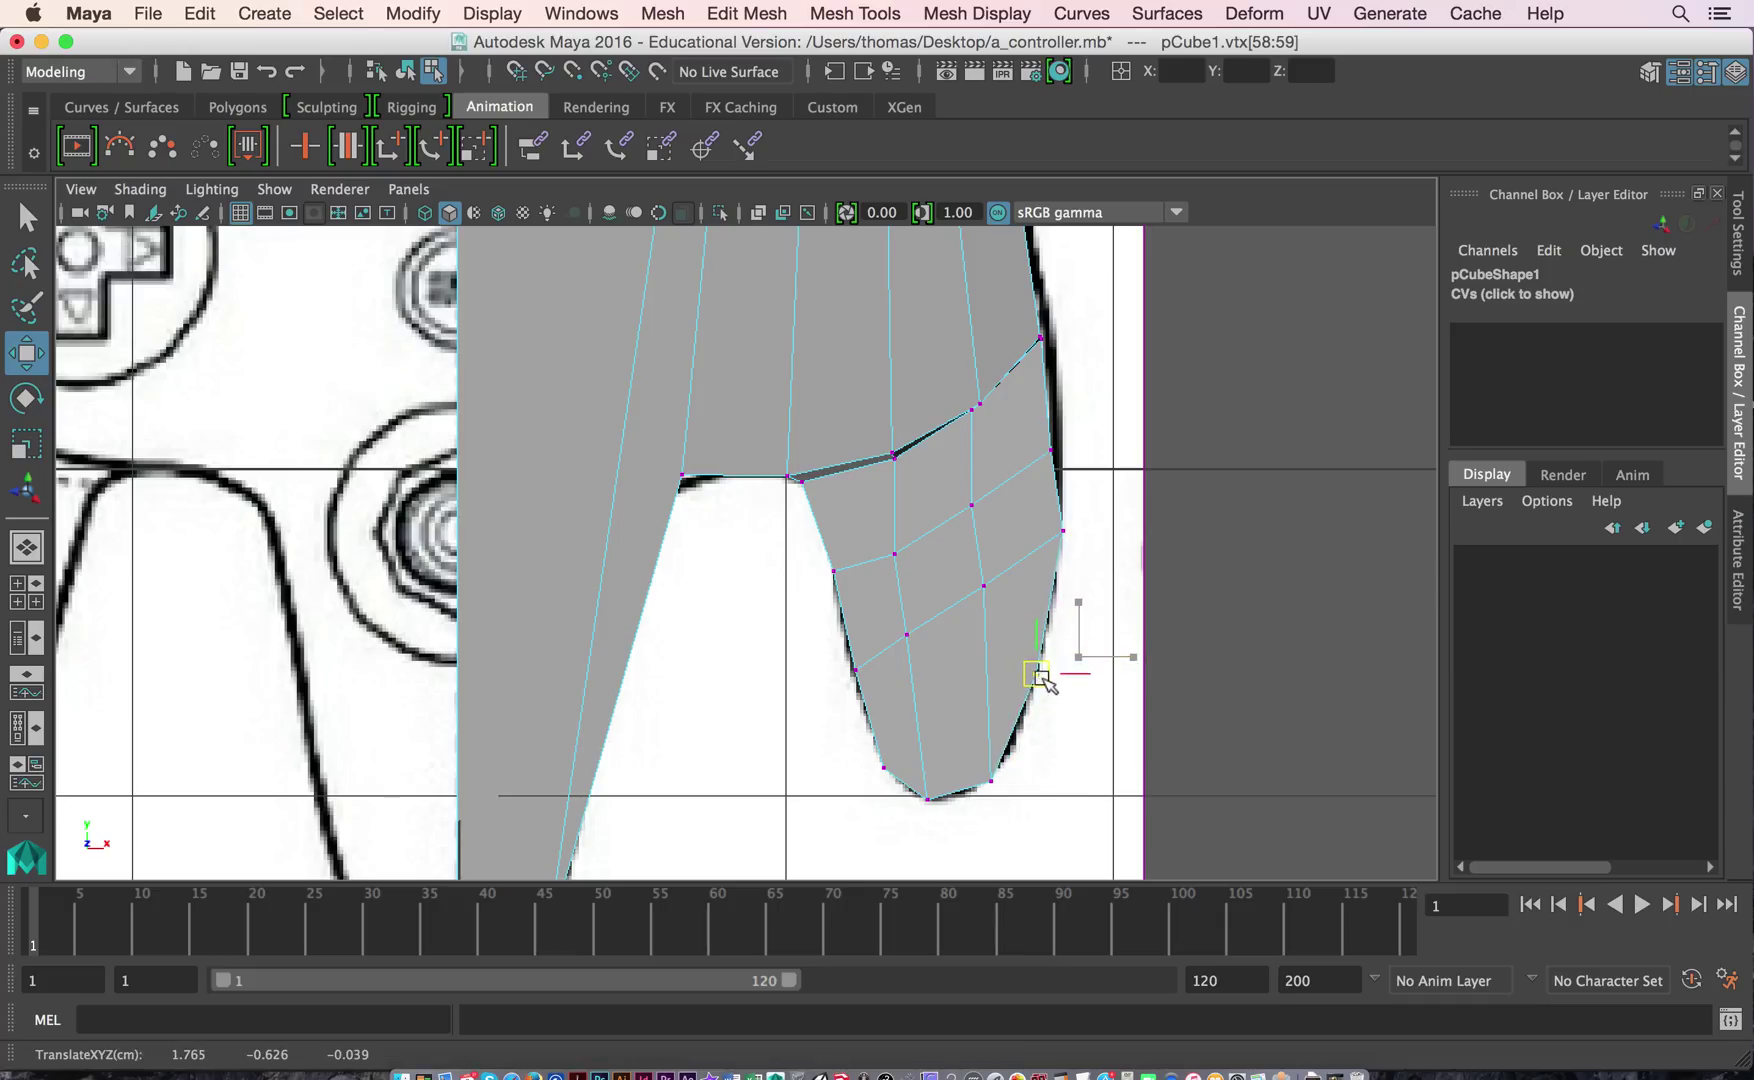
left_click_drag(1017, 404, 1062, 451)
left_click_drag(1028, 309, 1053, 343)
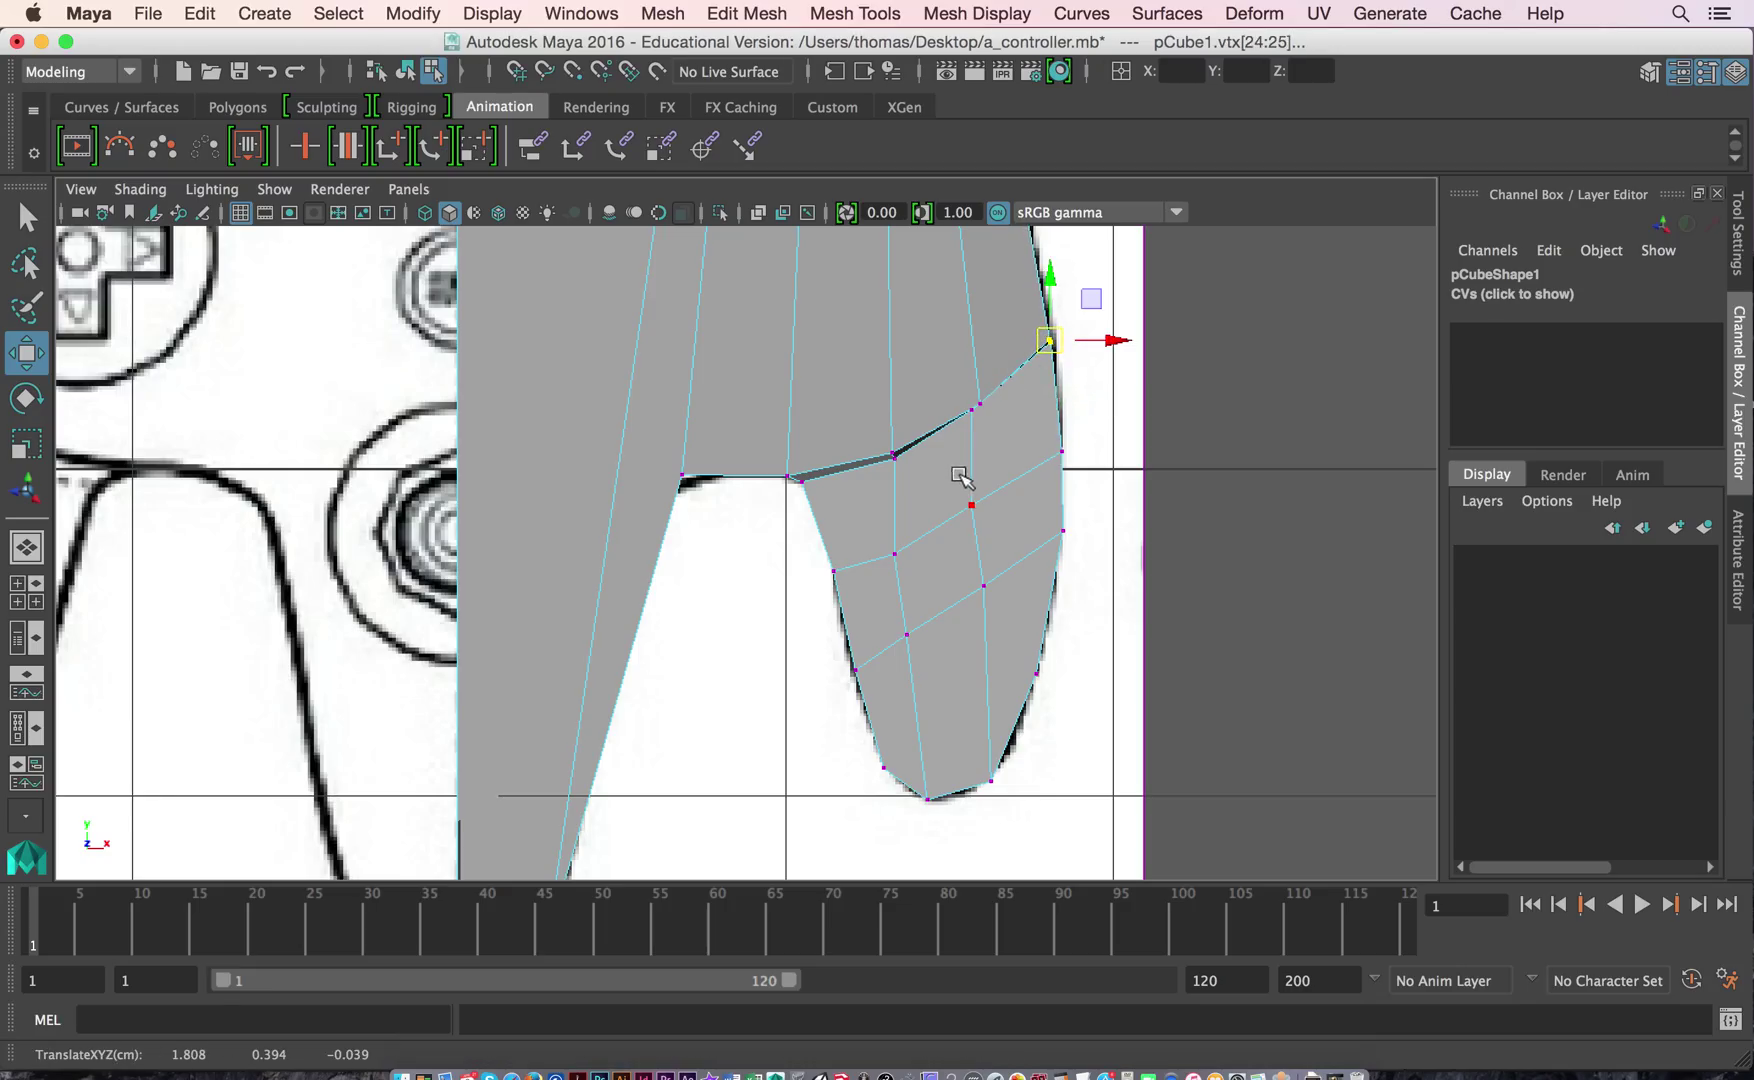
Select the three adjoining faces along the top of the controller's shoulder, beside the raised centre section.
right_click_drag(959, 475, 783, 536, "alt")
middle_click_drag(756, 414, 795, 576, "alt")
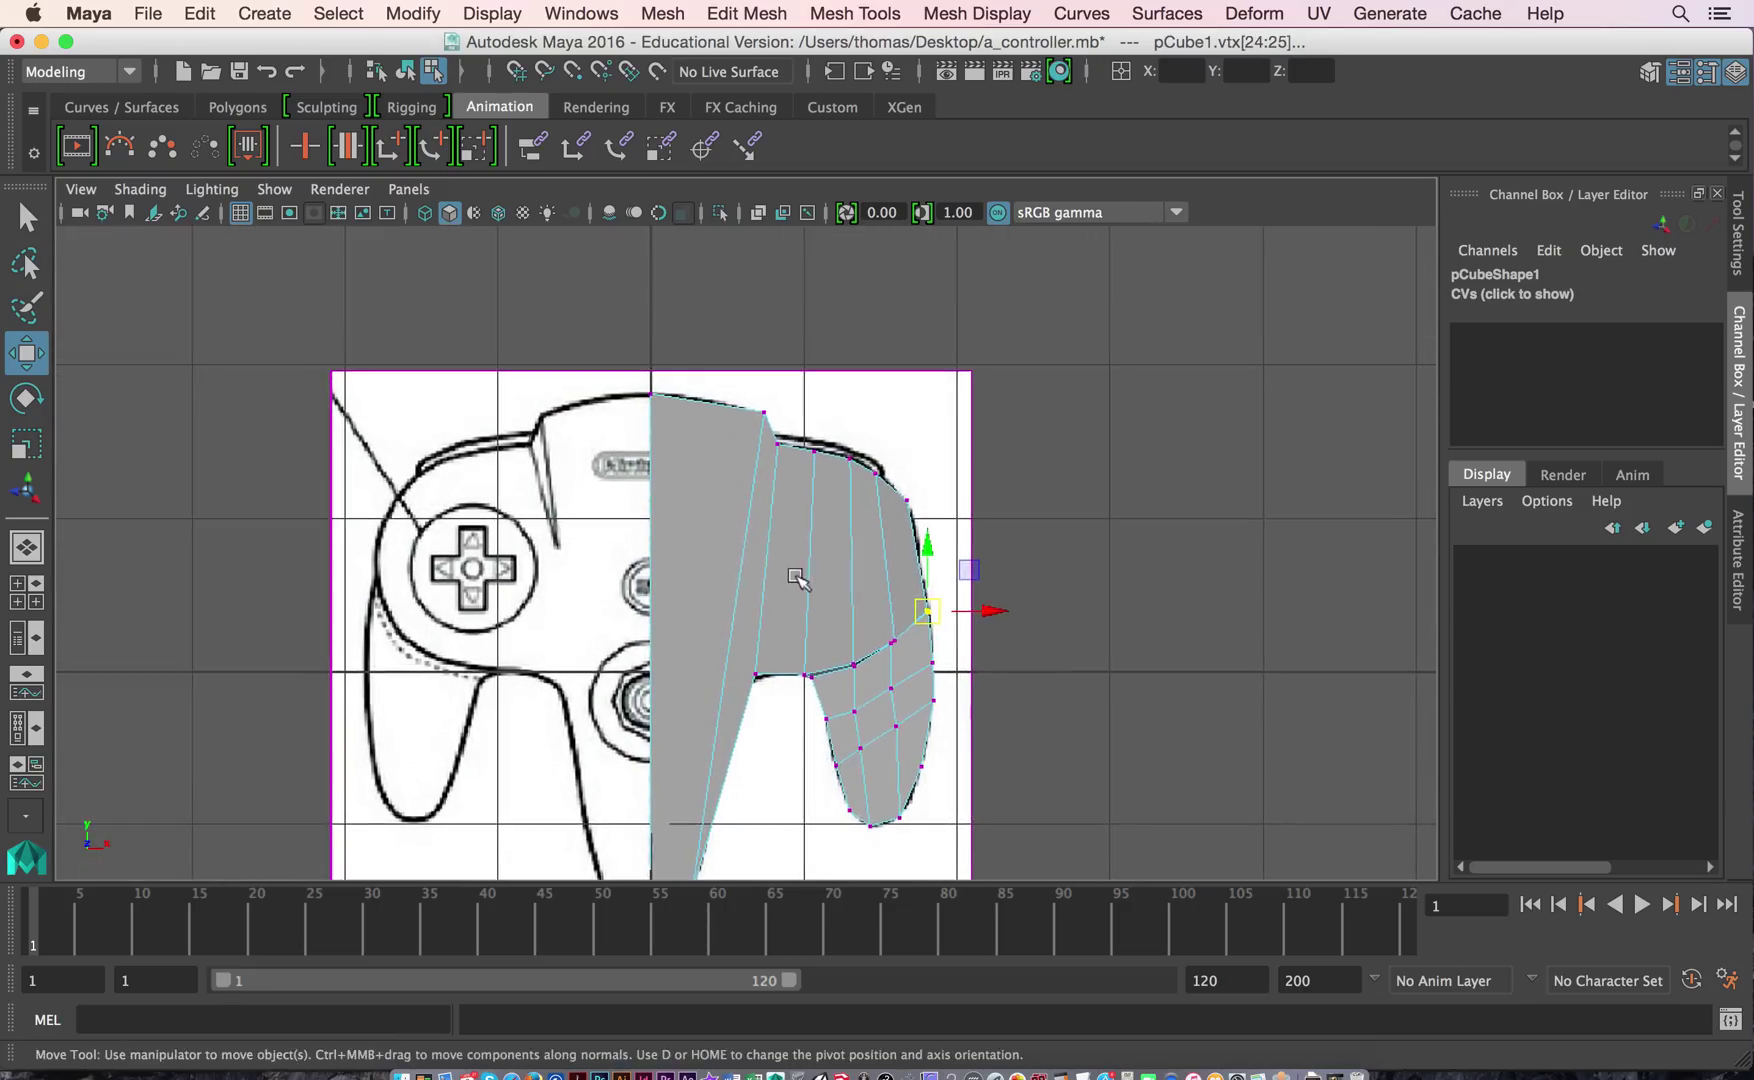
scroll(960, 505, "up", 3)
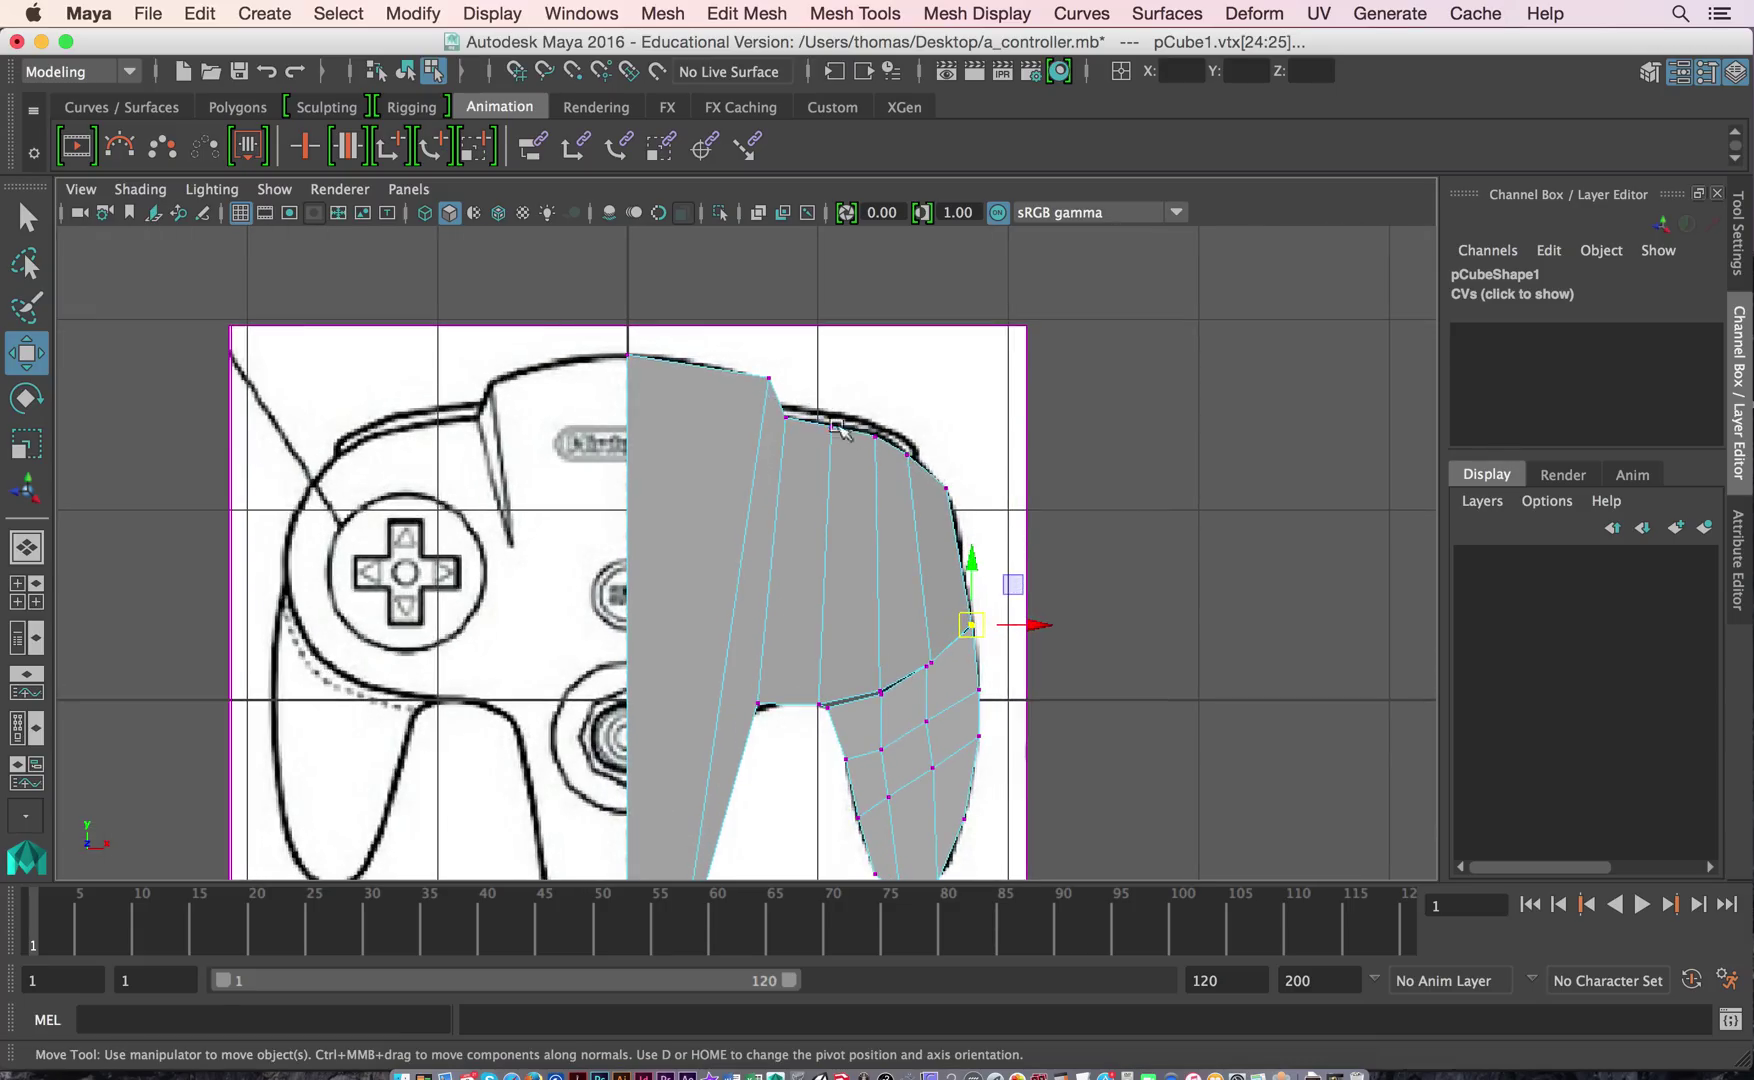
key("space")
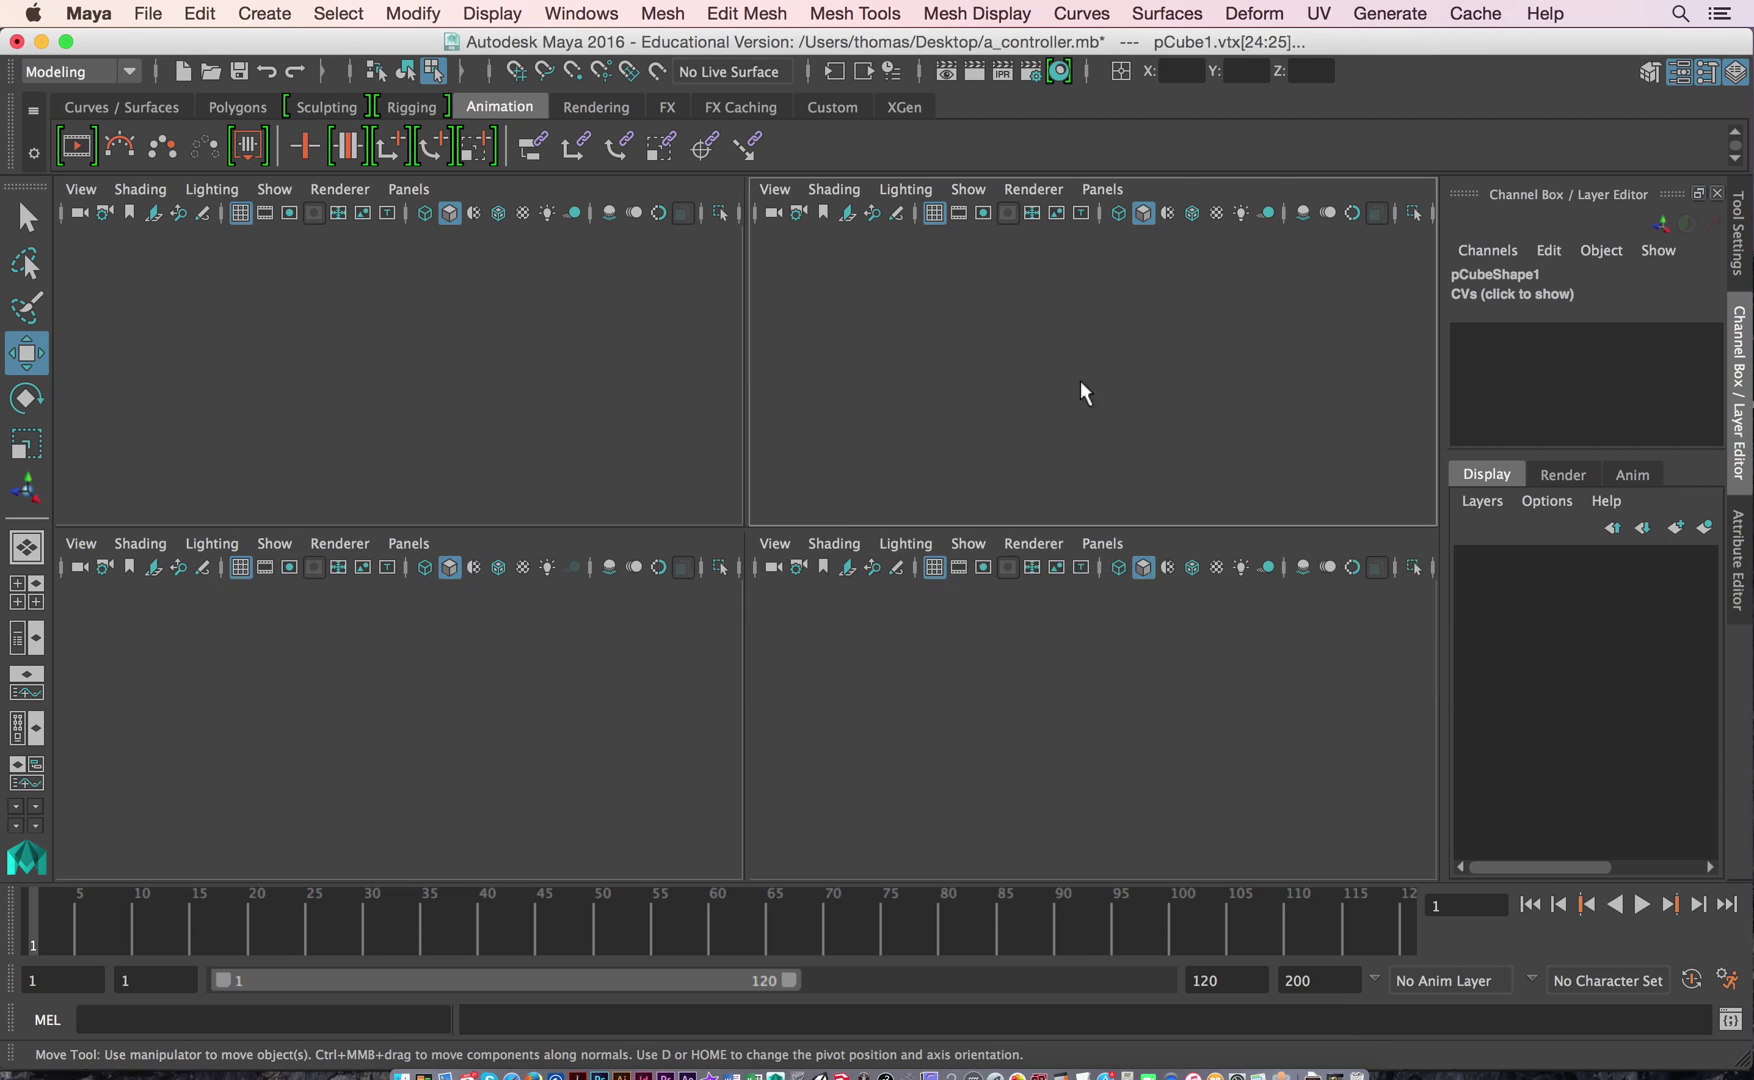
key("space")
left_click_drag(933, 452, 868, 430, "alt")
middle_click_drag(867, 416, 874, 611, "alt")
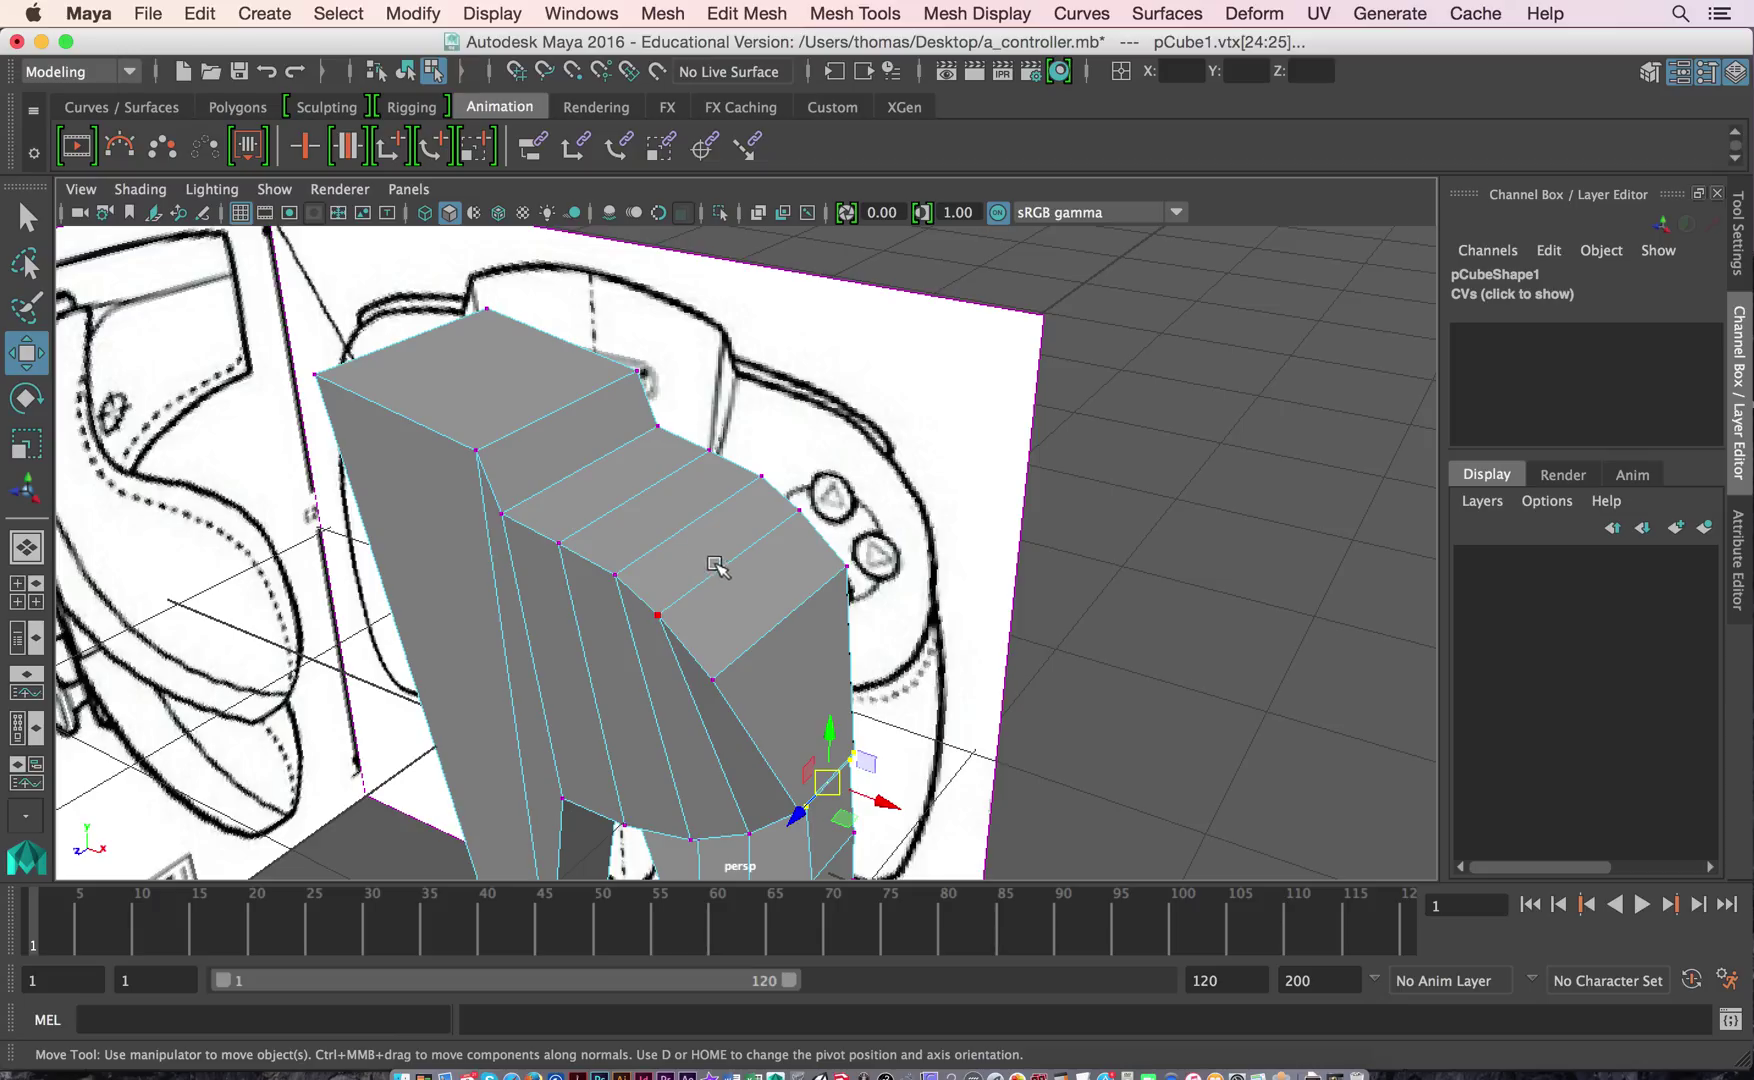
right_click_drag(712, 558, 705, 493)
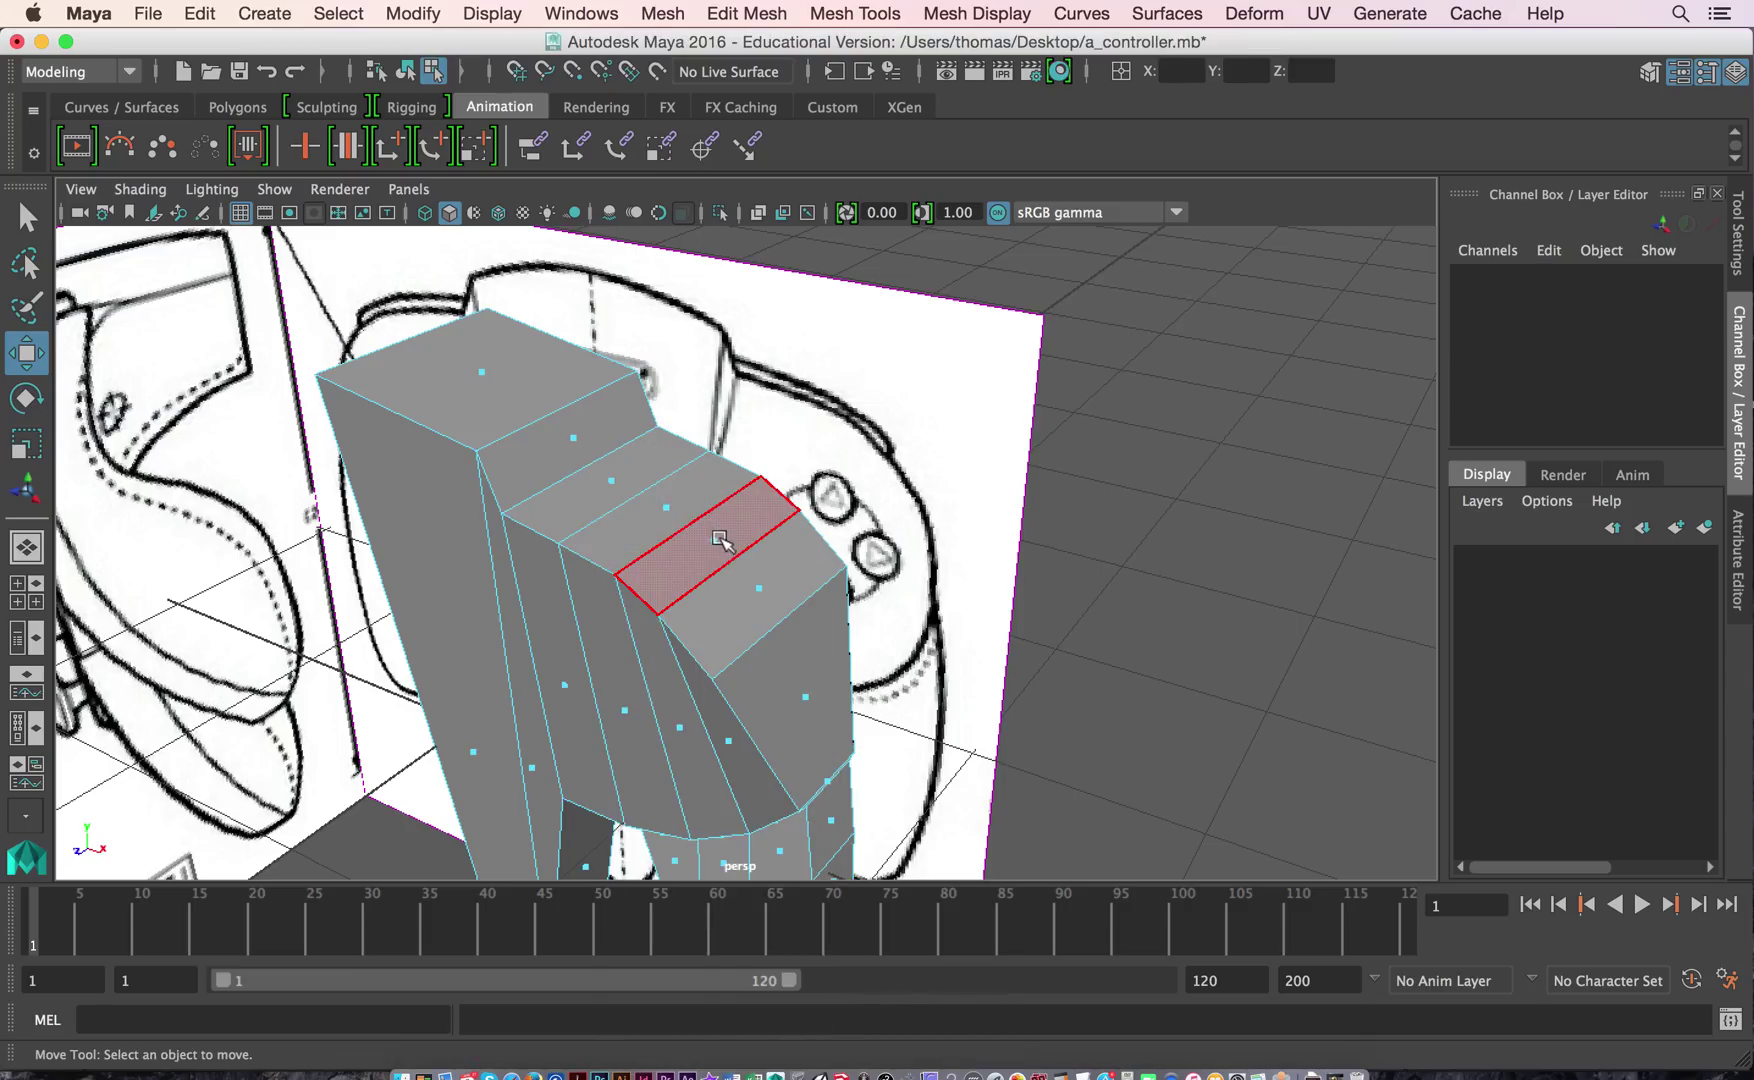
left_click(657, 494)
left_click(632, 477)
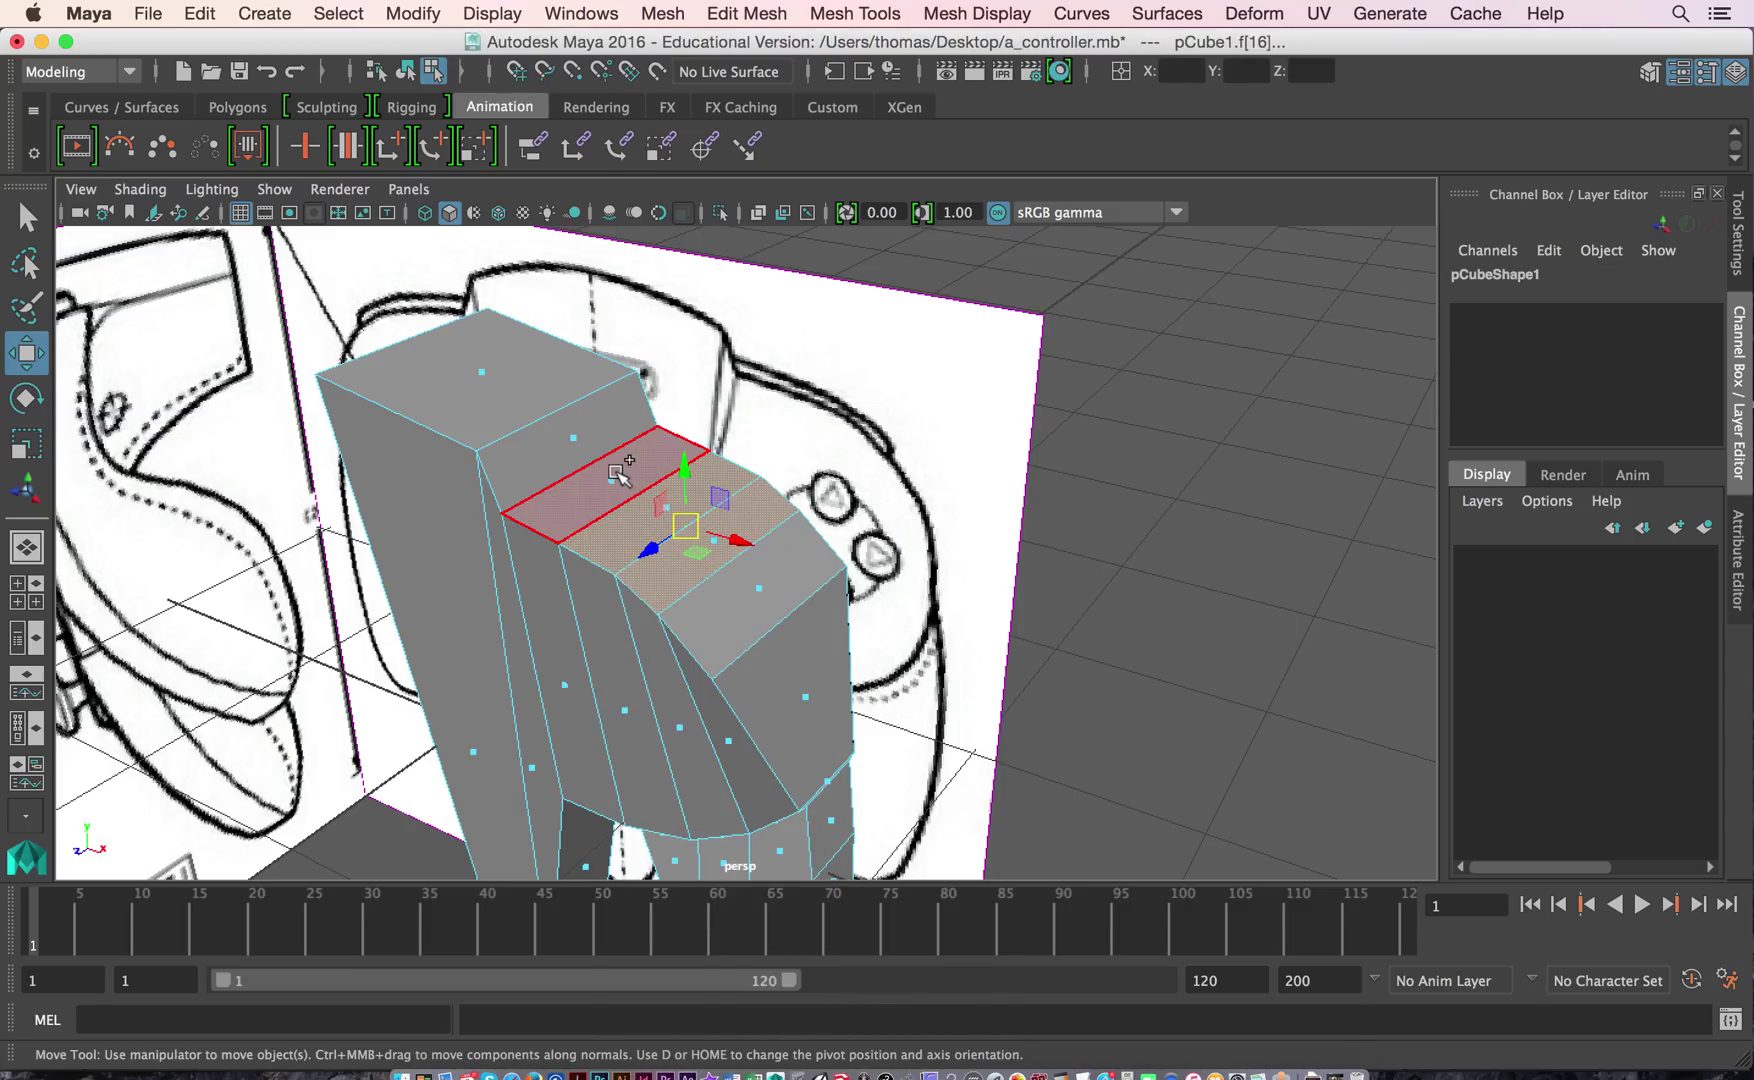
left_click(700, 510)
Compare the selected shoulder faces with the front reference, and add the short steep face next to the raised centre section to the selection.
key("space")
key("space")
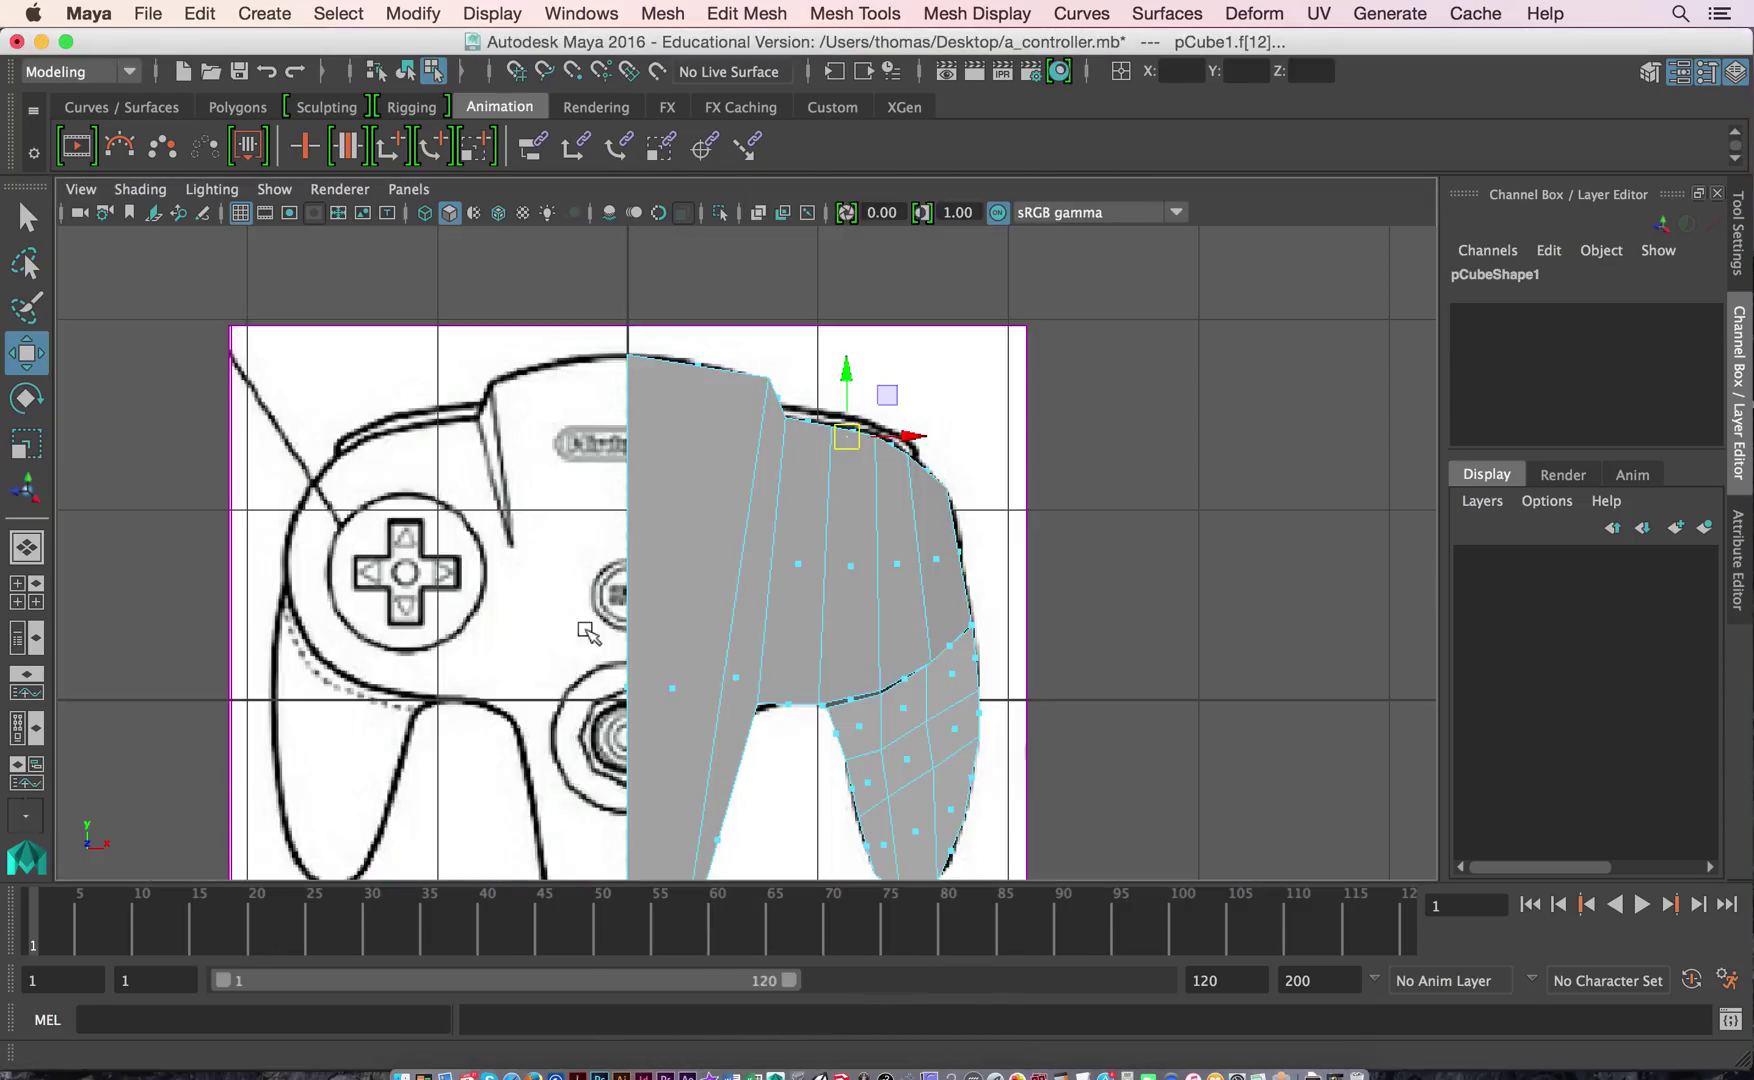
scroll(790, 540, "up", 3)
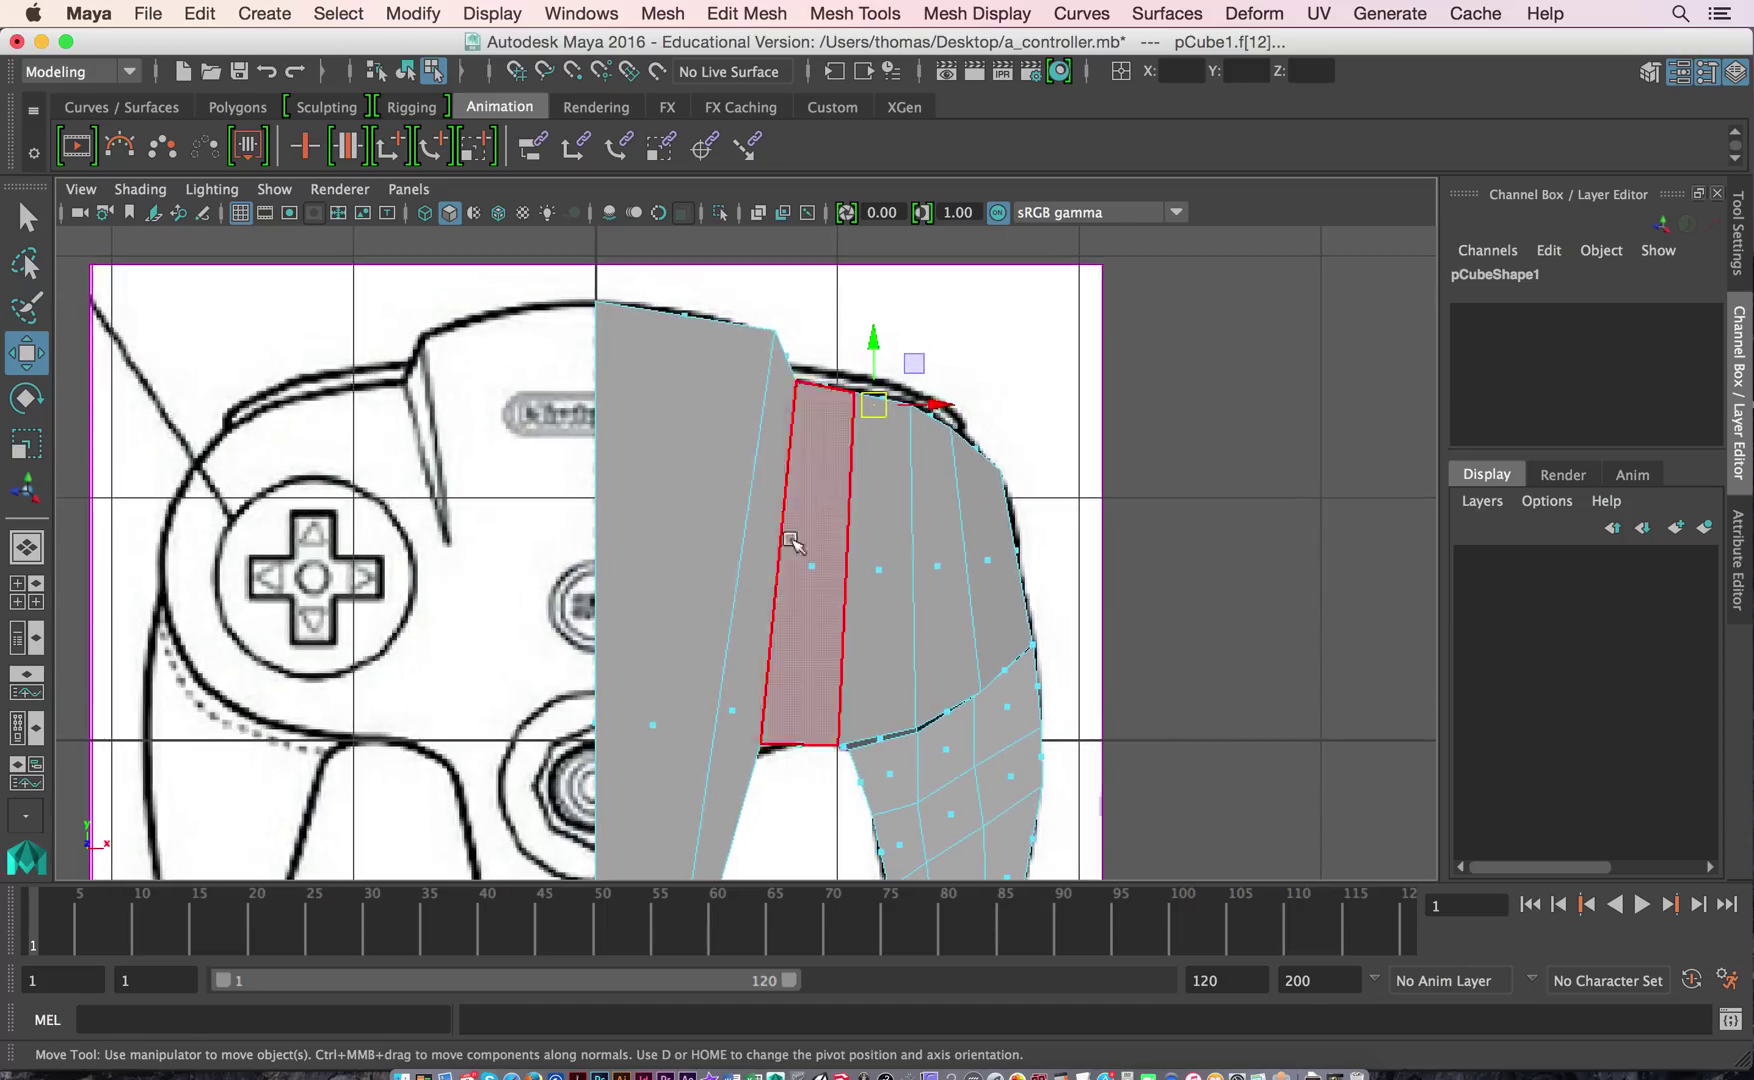
key("space")
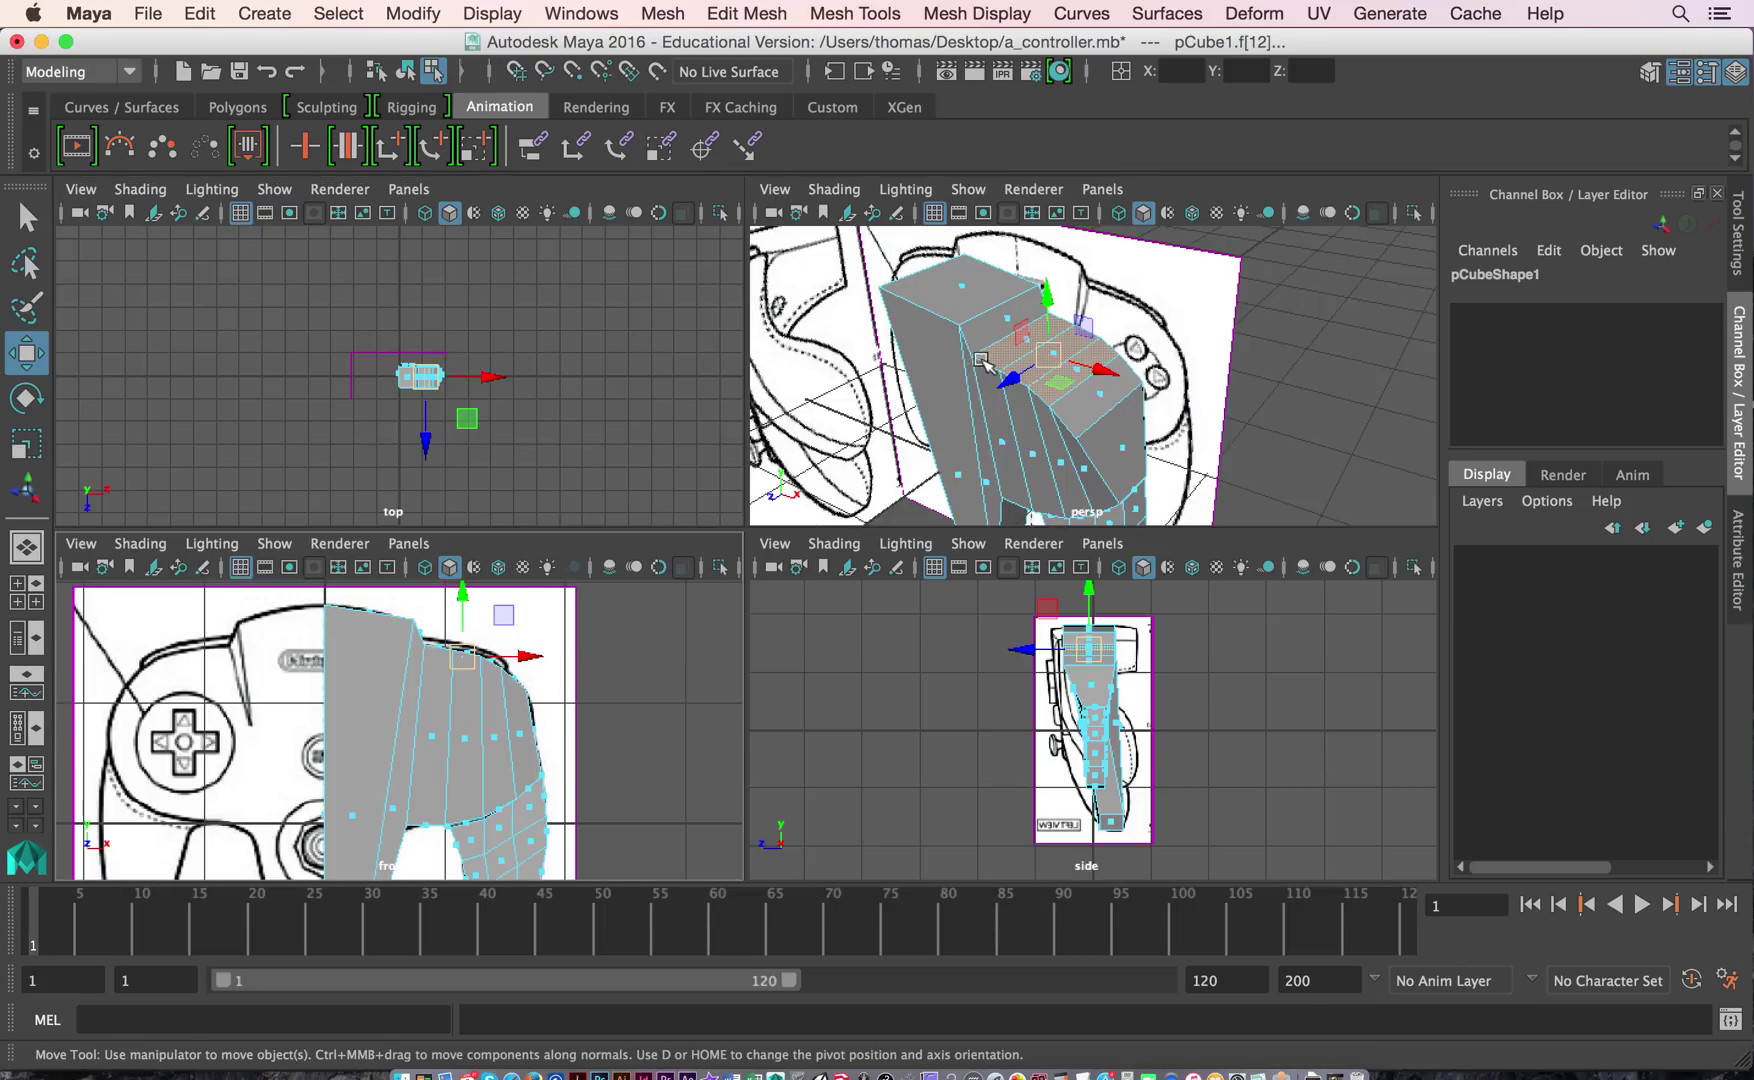
left_click(1009, 320)
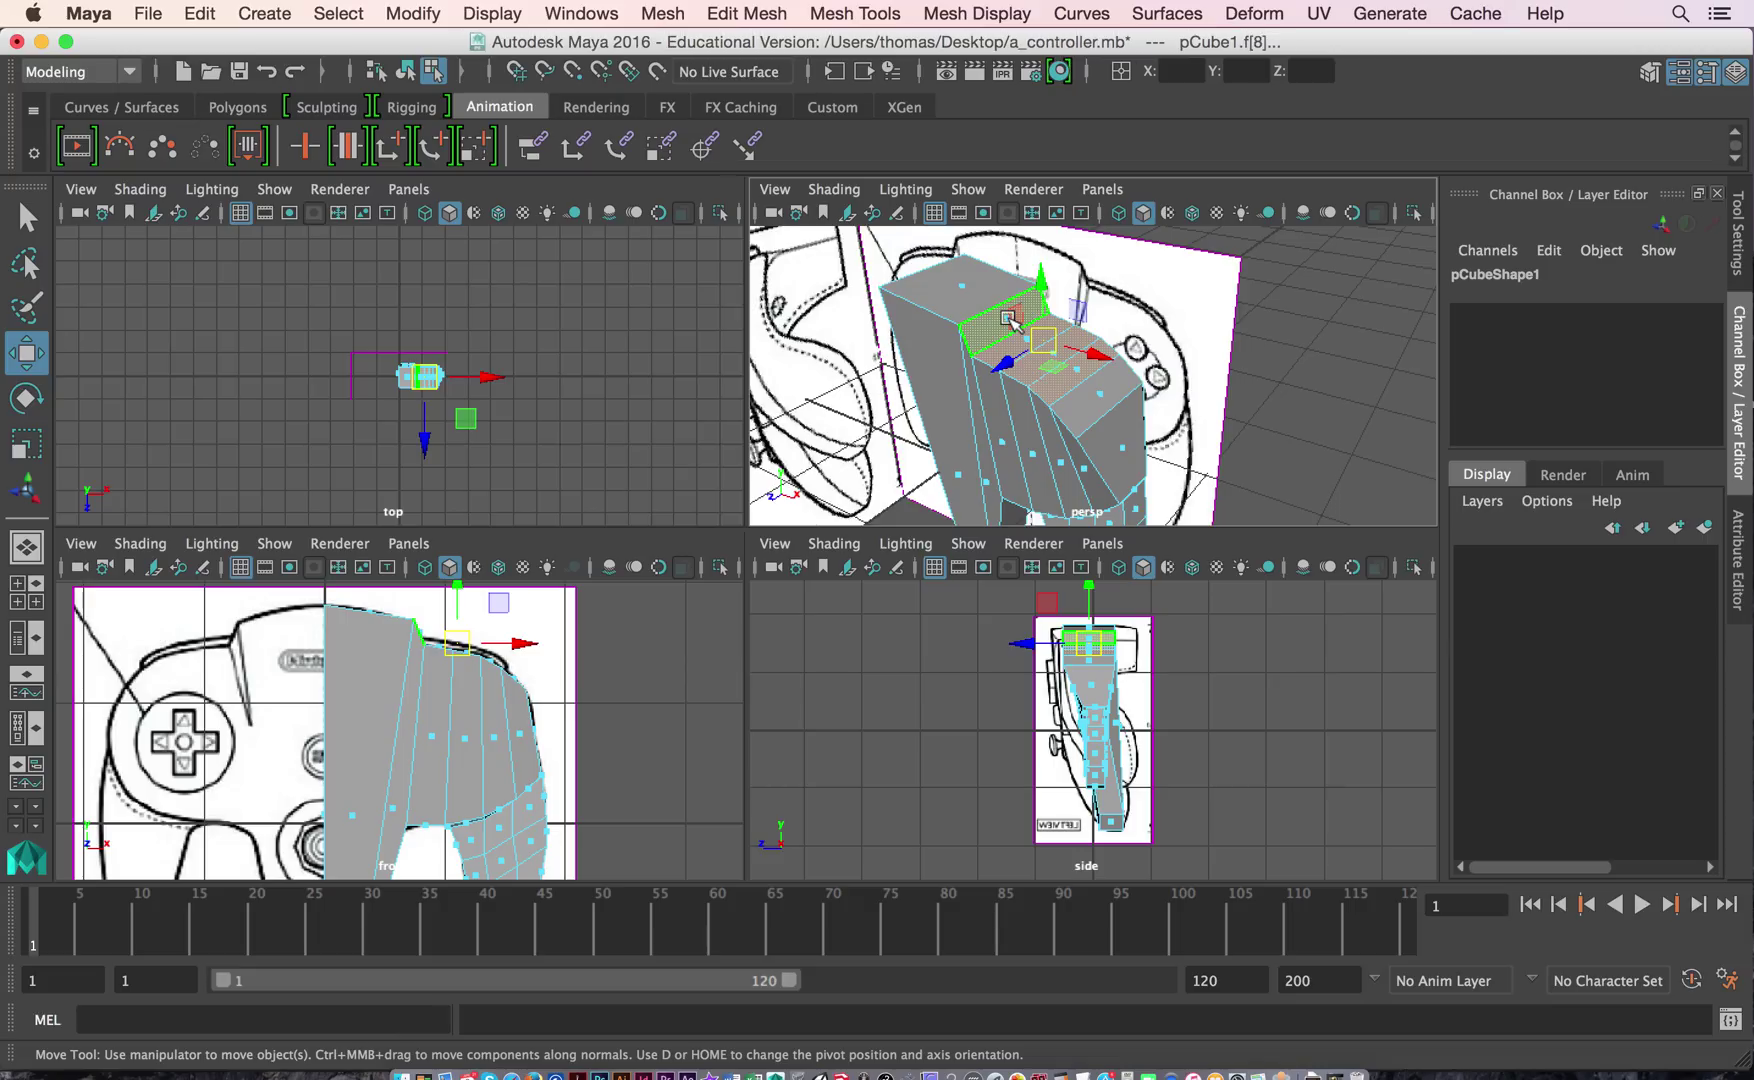
Extrude the four selected shoulder faces, raise them slightly, and scale them narrower in depth.
right_click(1055, 377, "shift")
right_click_drag(1055, 377, 1060, 435, "shift")
key("w")
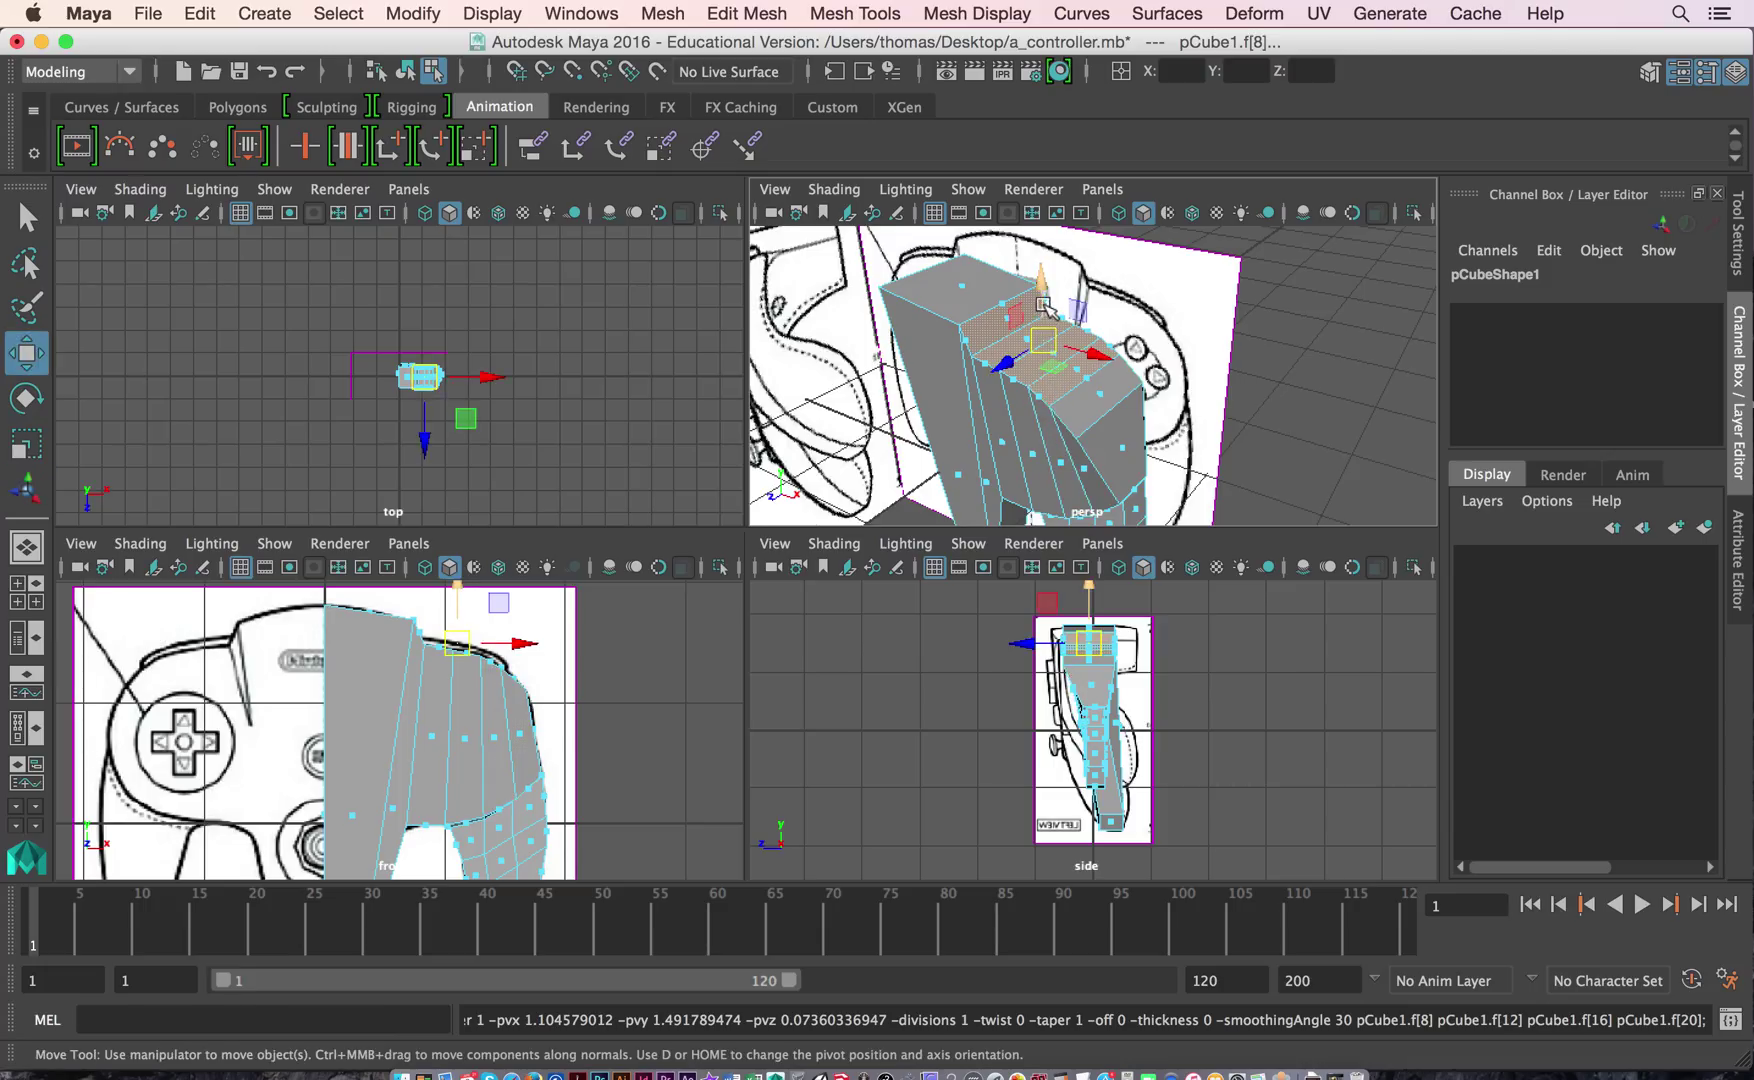
left_click_drag(1041, 306, 1043, 298)
key("r")
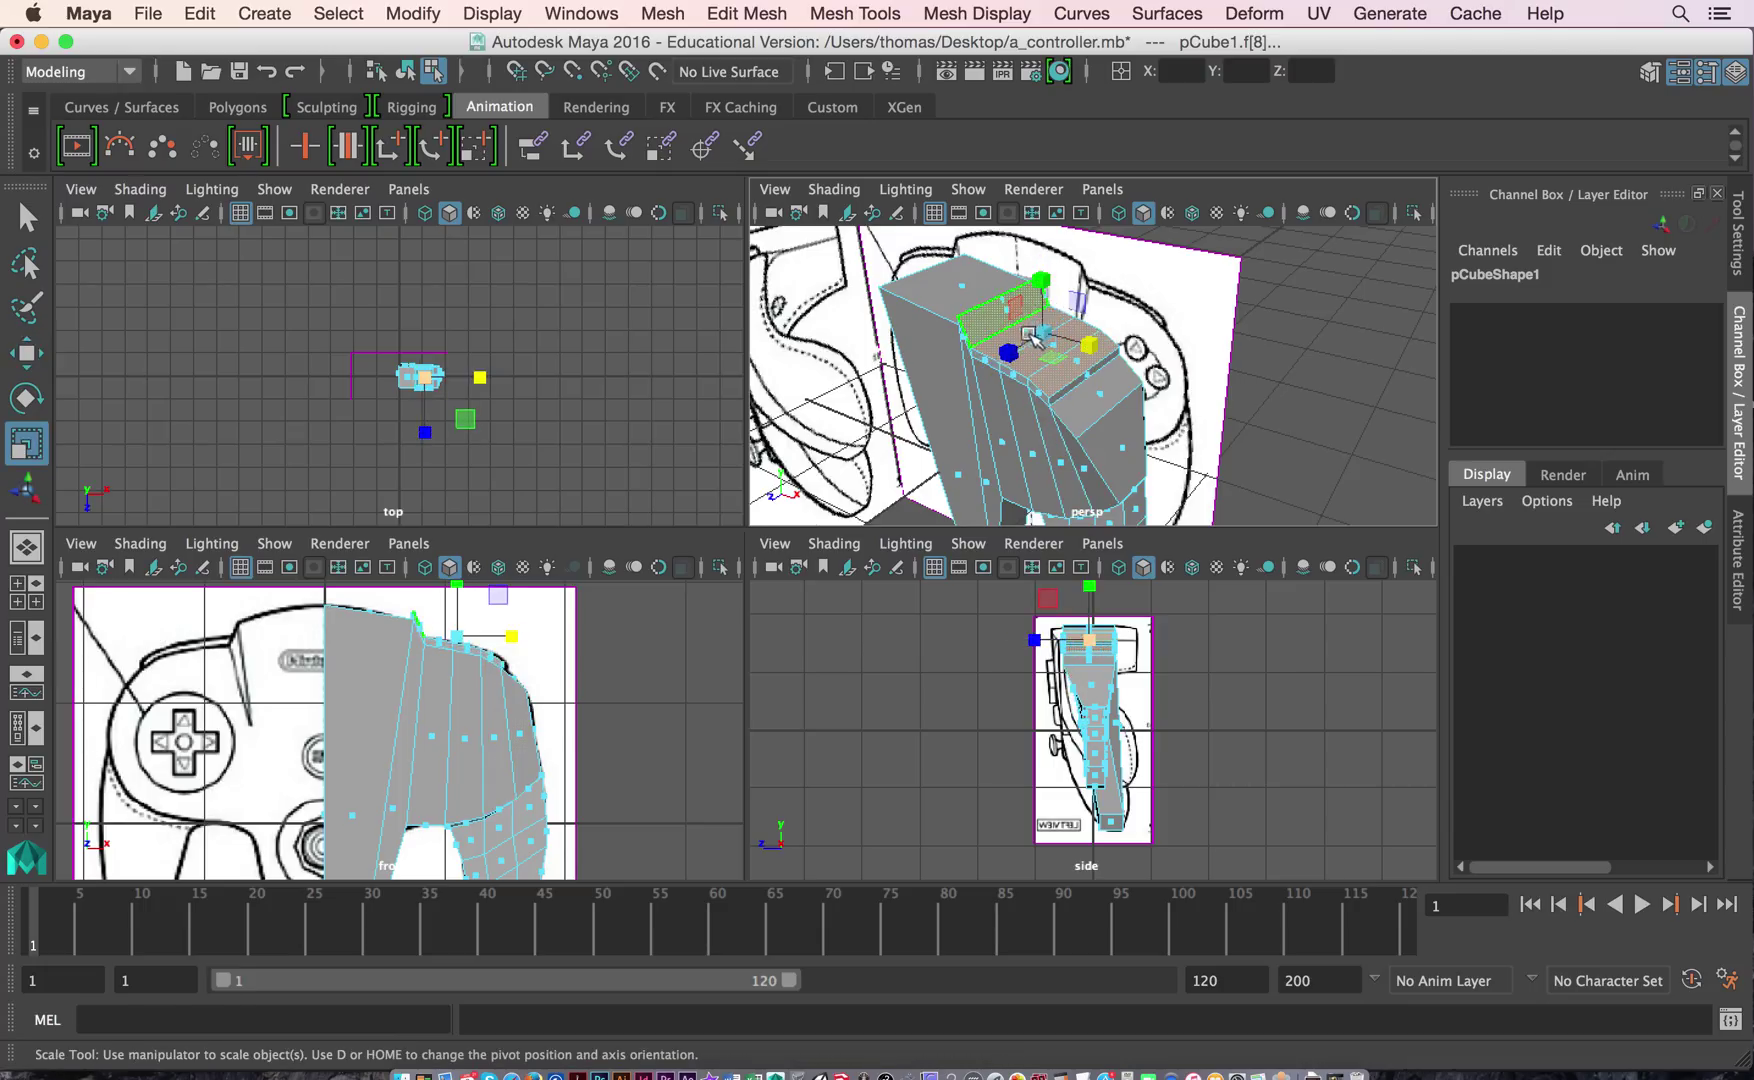
left_click_drag(1019, 350, 1034, 341)
key("f")
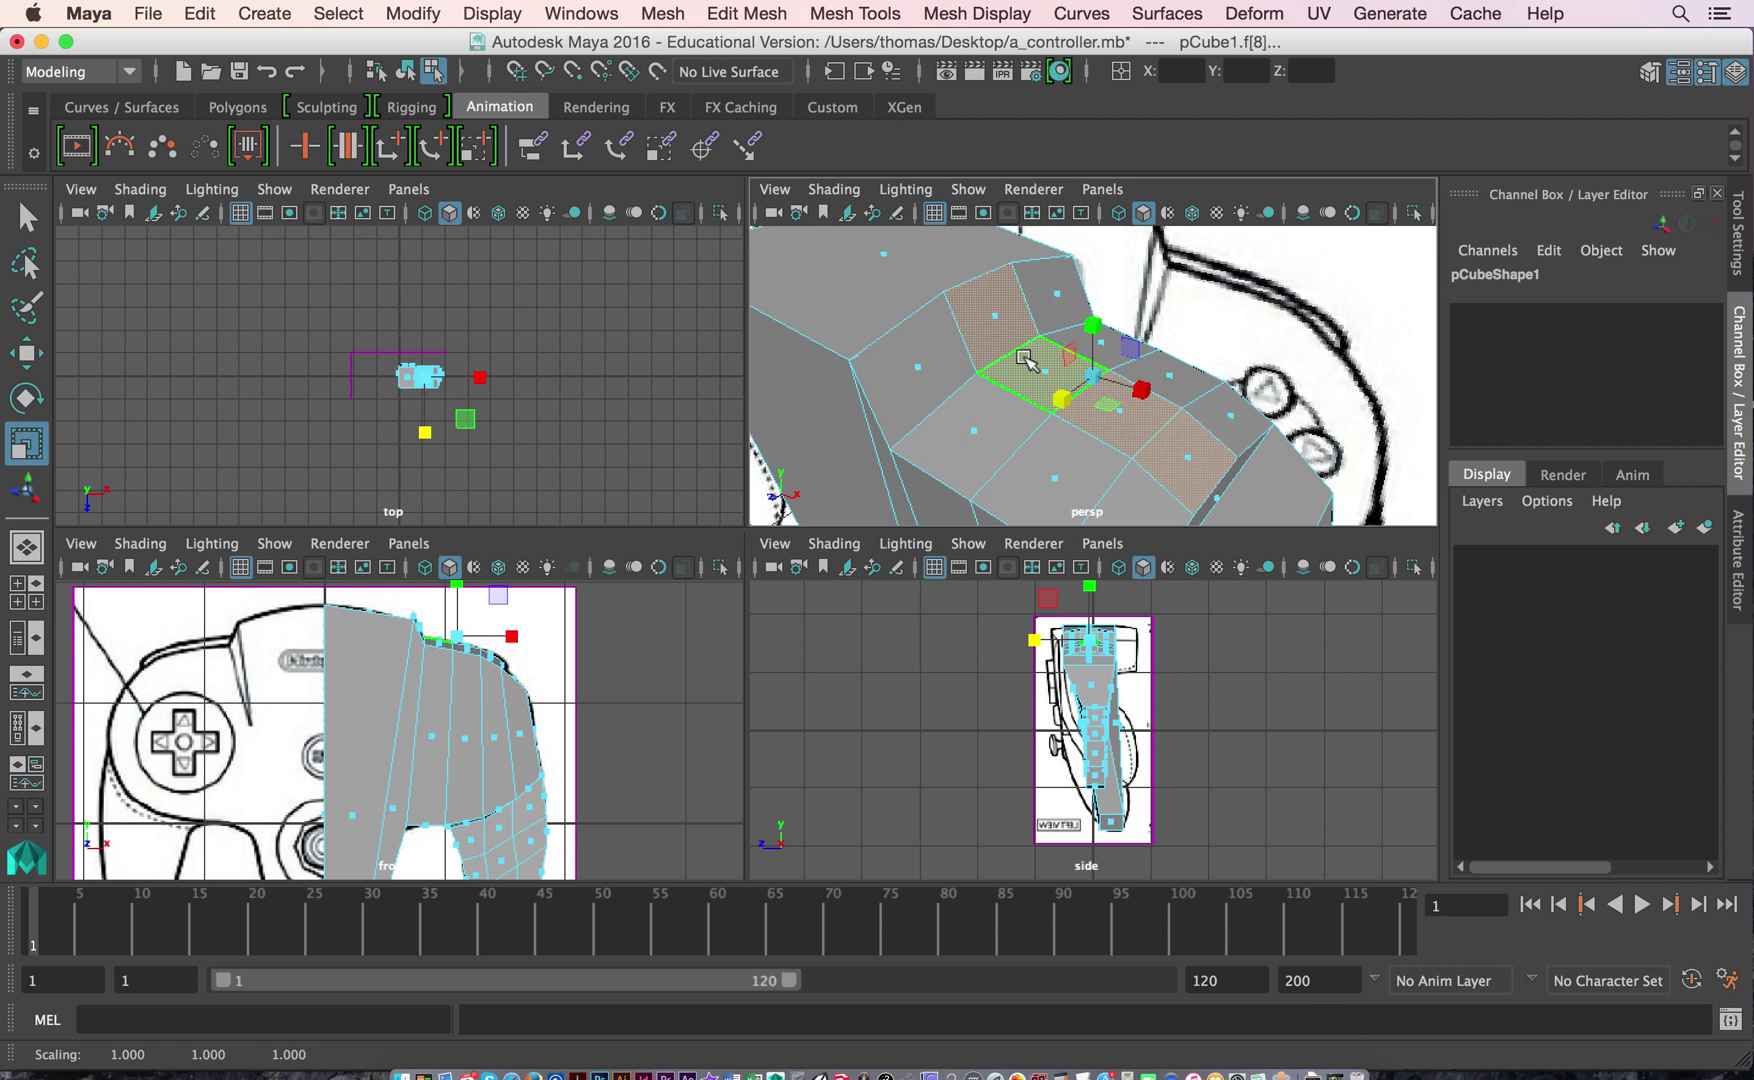
Lower the extruded strip's two inner-end vertices beside the raised centre section to about Y 1.571, and slide them outward toward the shoulder.
key("space")
left_click_drag(987, 442, 640, 400, "alt")
right_click_drag(453, 394, 350, 393)
left_click_drag(381, 338, 604, 428)
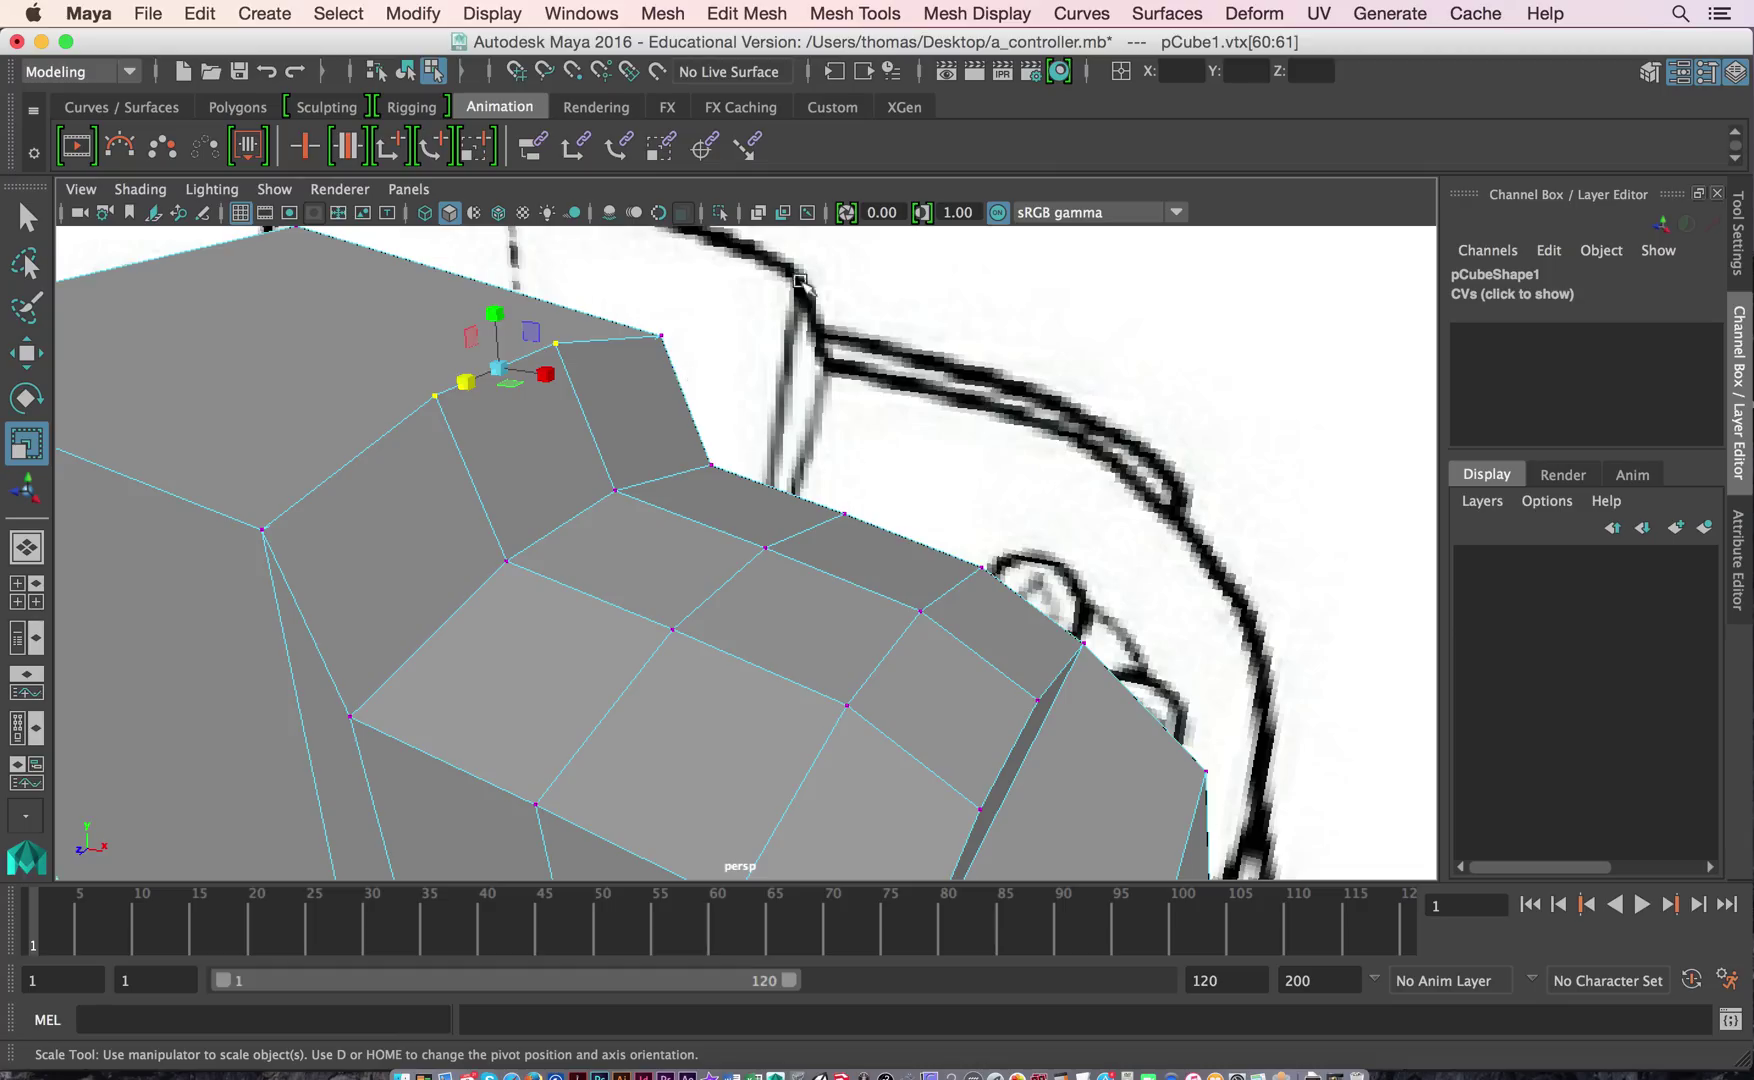
key("w")
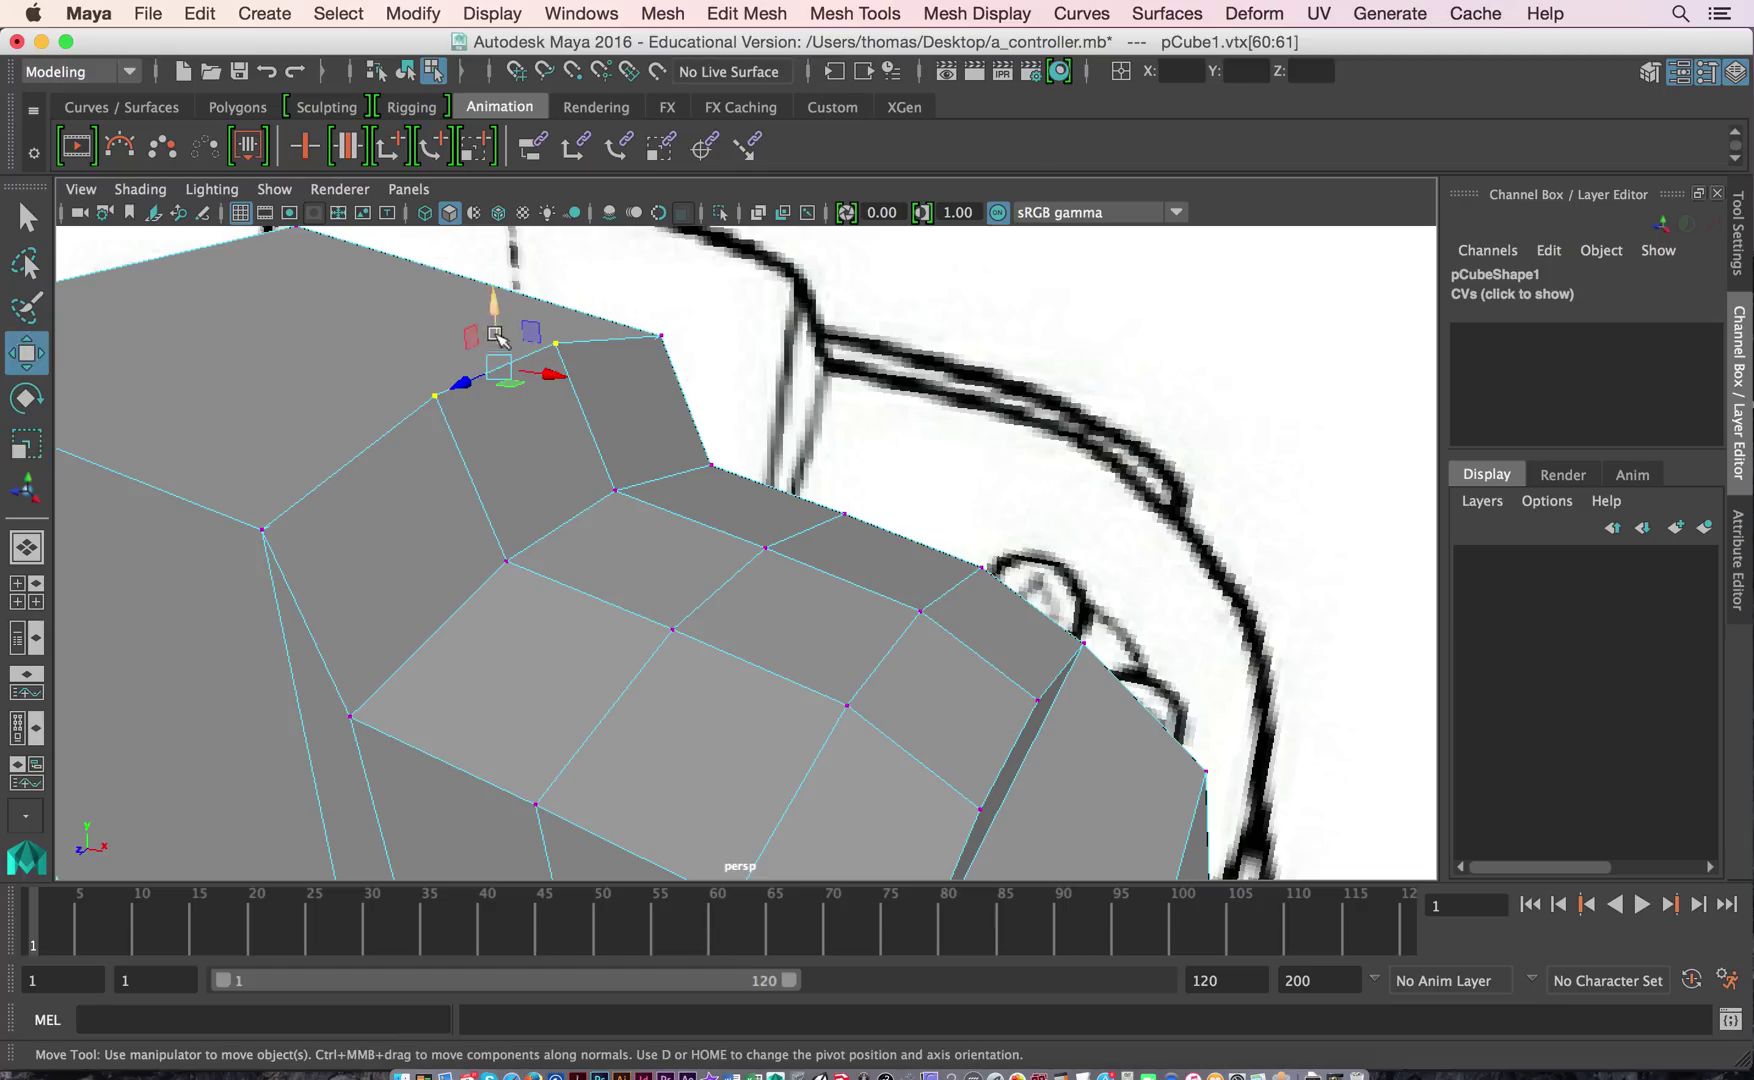
left_click(497, 358)
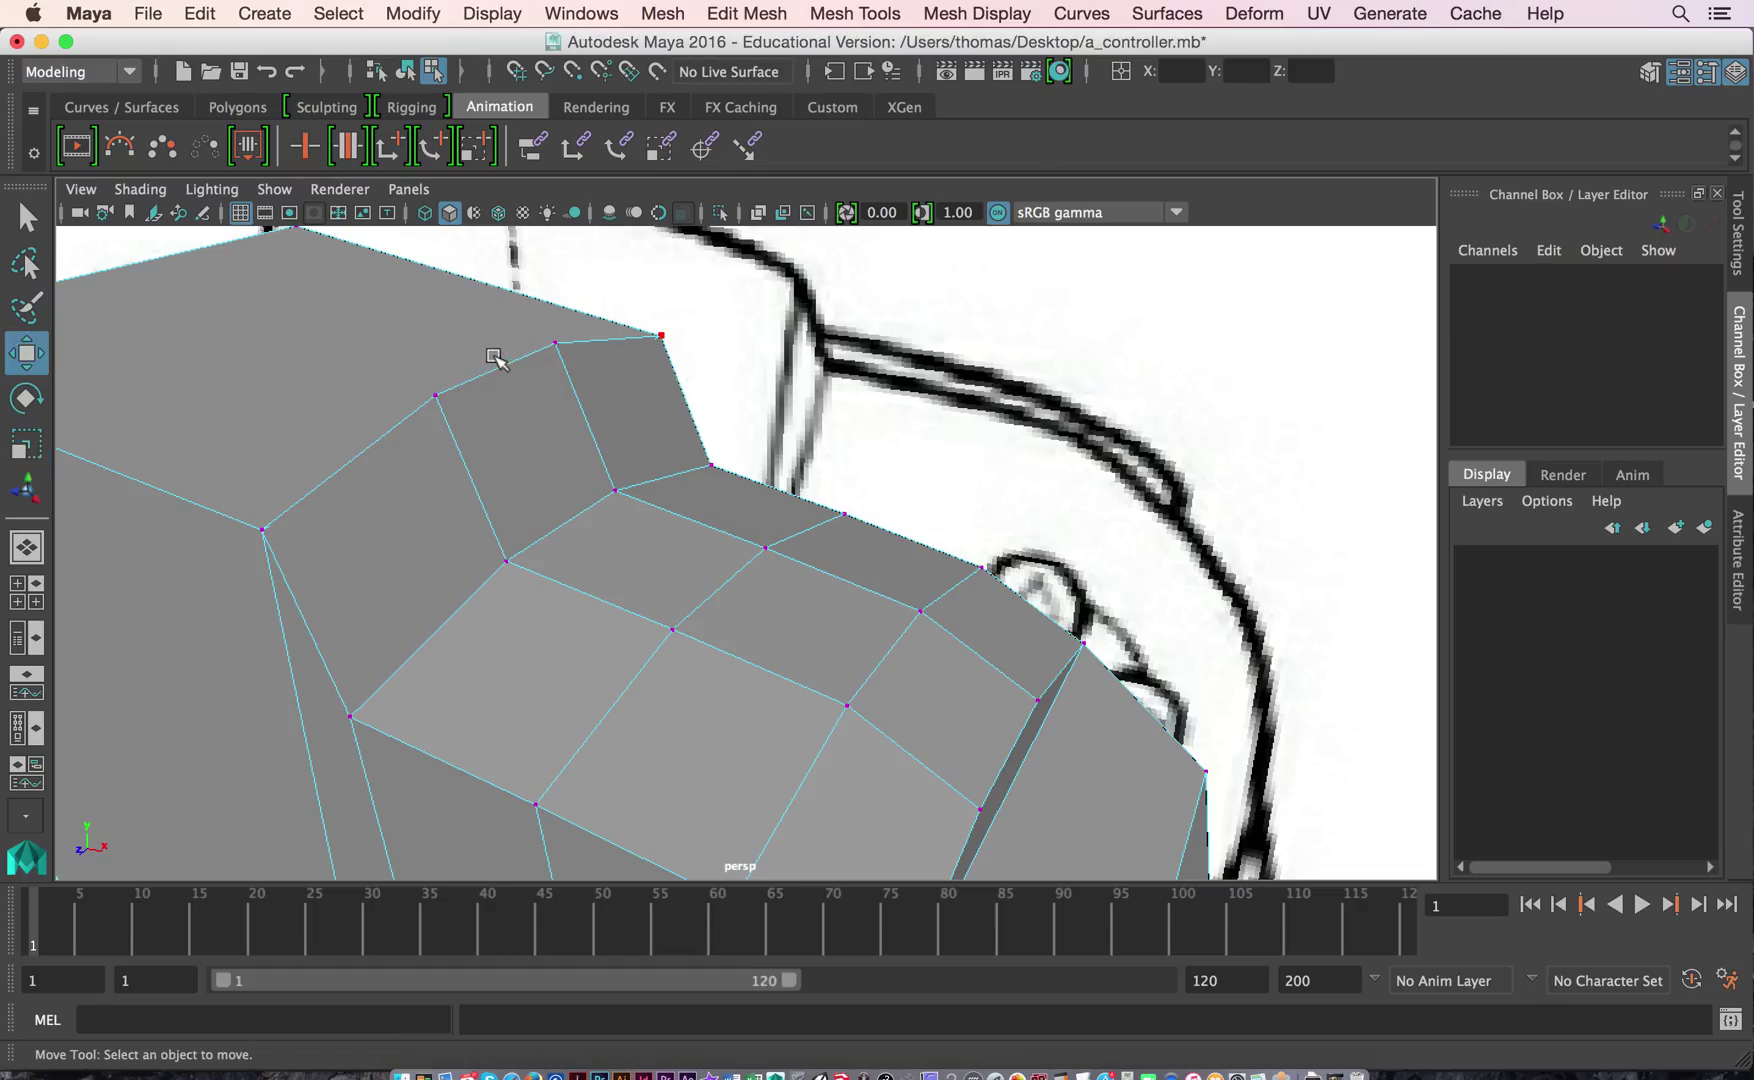
left_click(494, 357)
left_click_drag(494, 313, 494, 437)
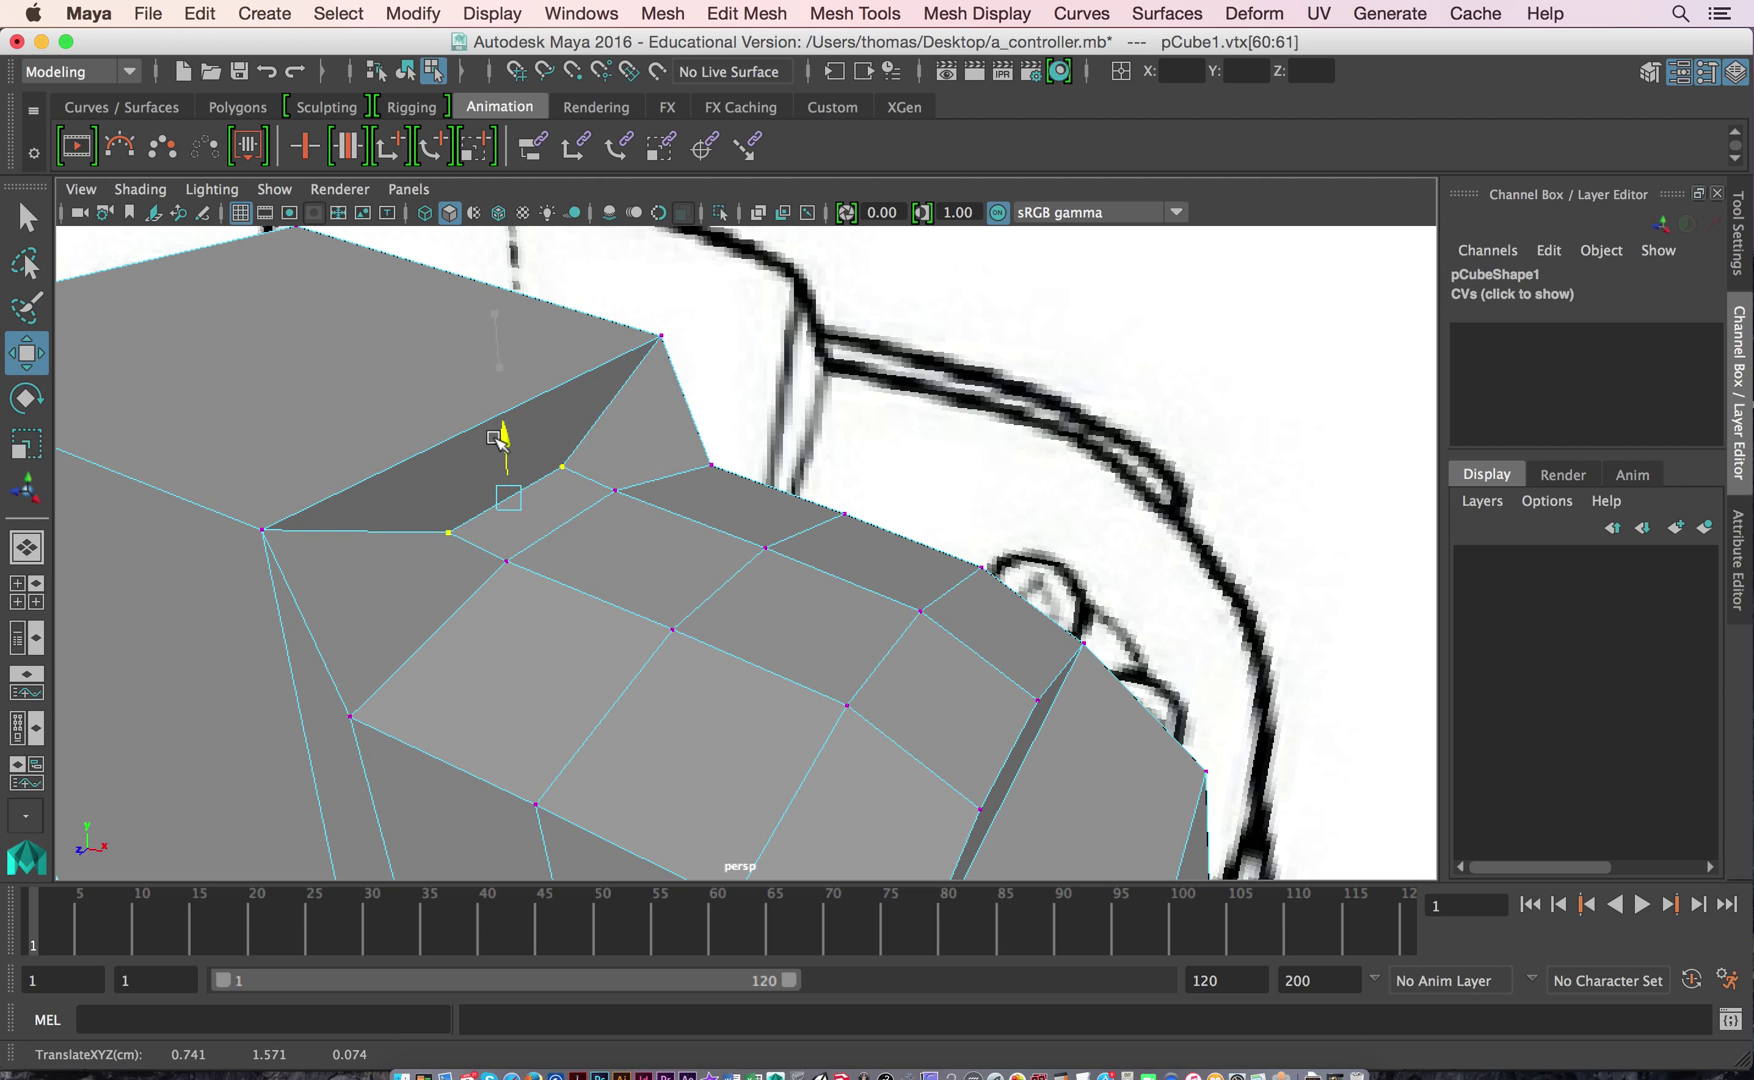
left_click_drag(533, 503, 576, 516)
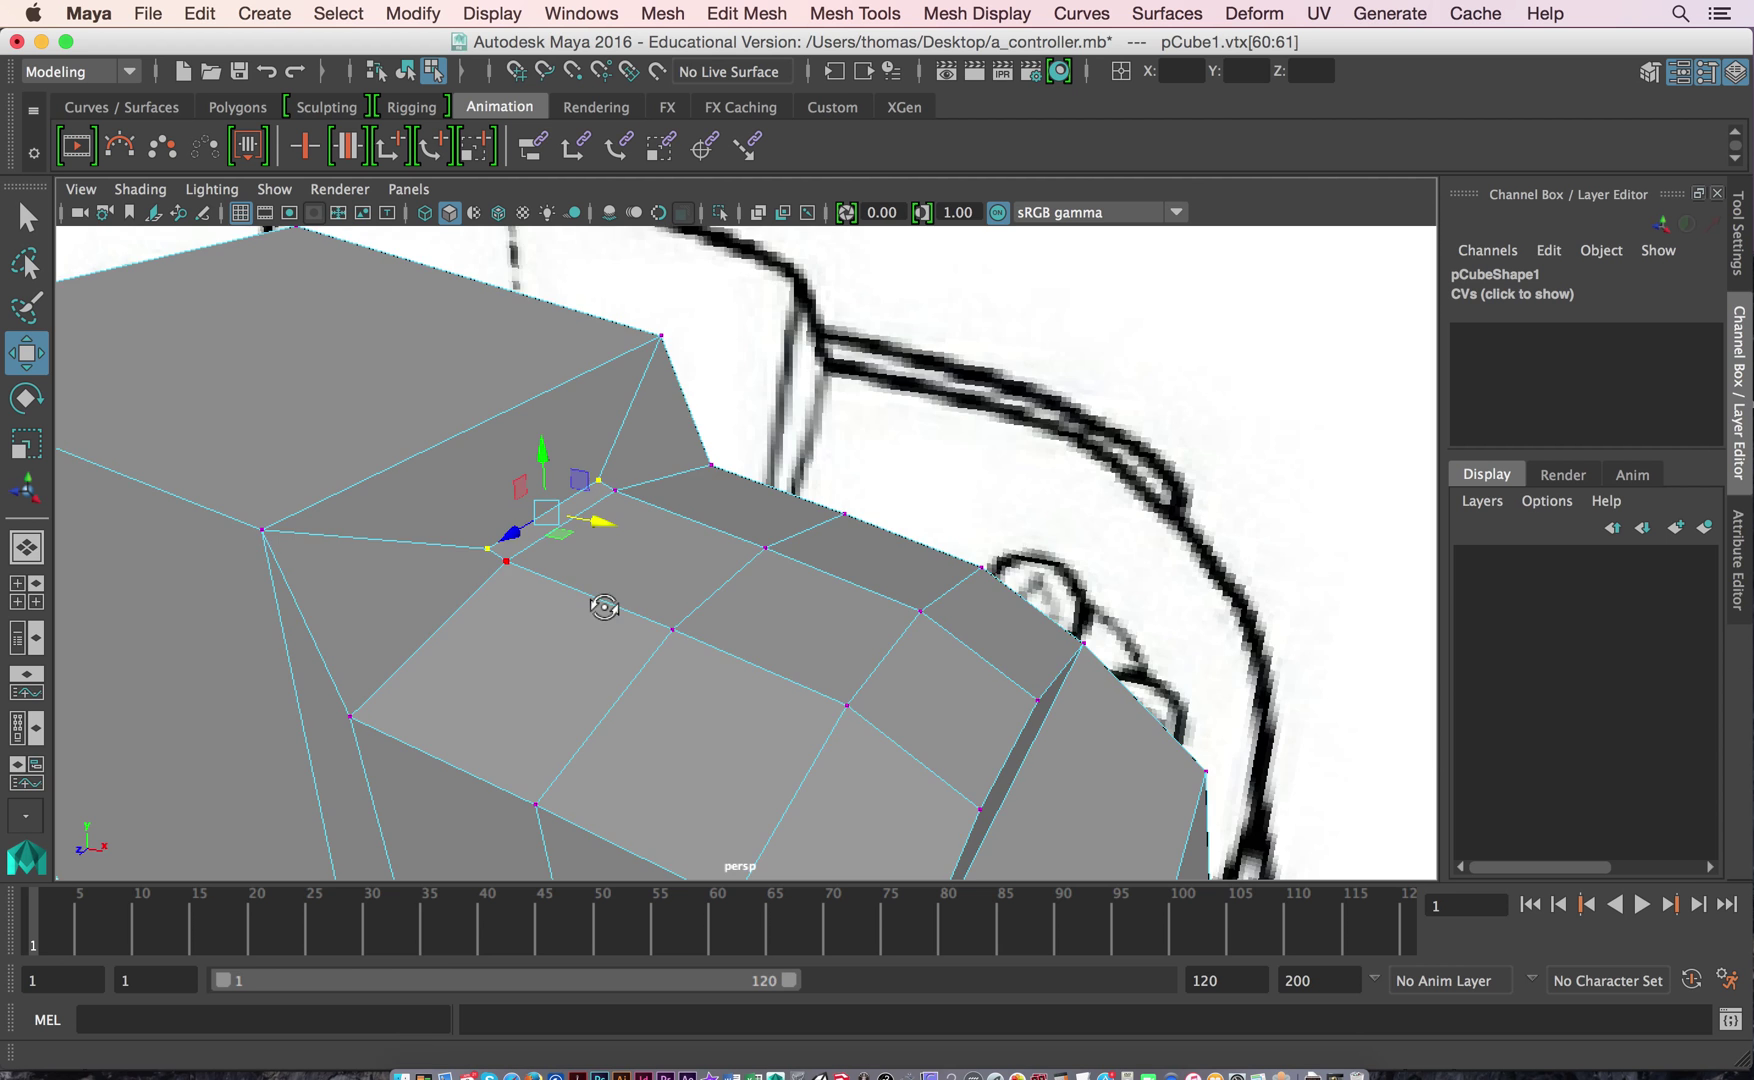
left_click_drag(604, 607, 666, 599, "alt")
In the front view, move the strip's middle upper vertex pair to about X 1.093, Y 1.502, and slide the adjacent inner pair outward along the outline.
key("space")
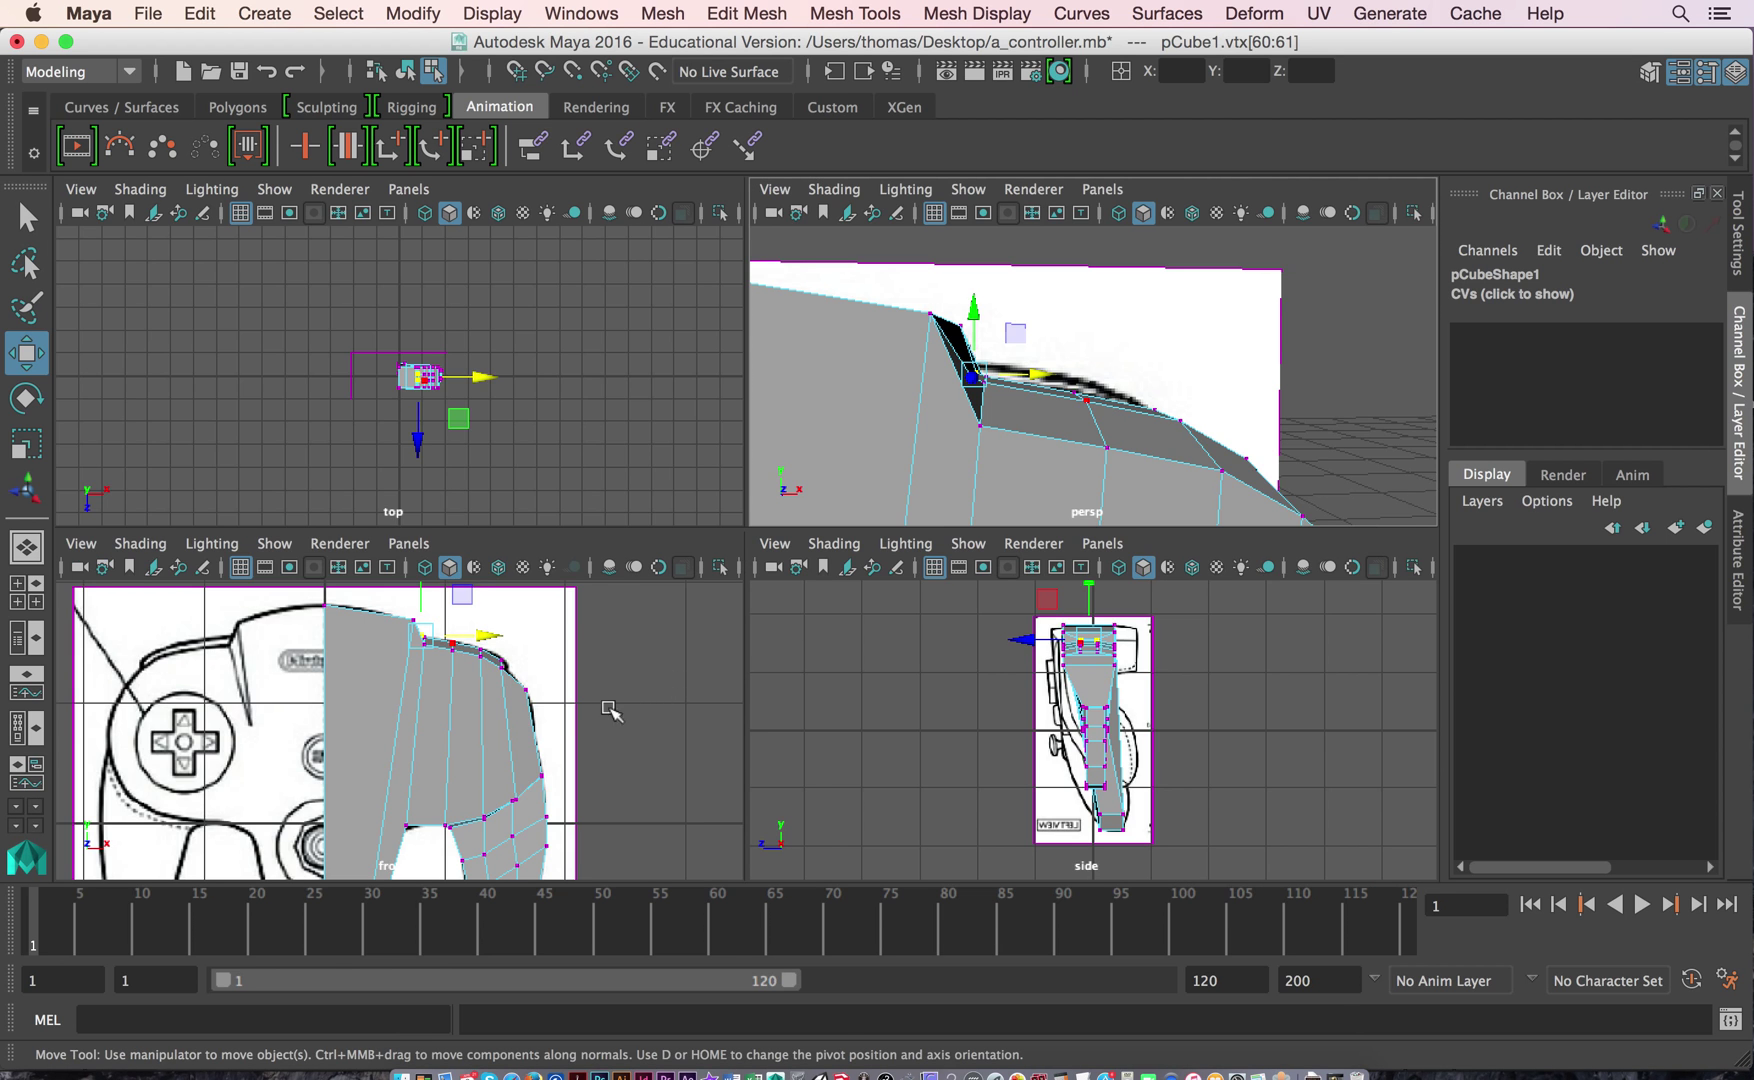
key("space")
scroll(916, 626, "up", 6)
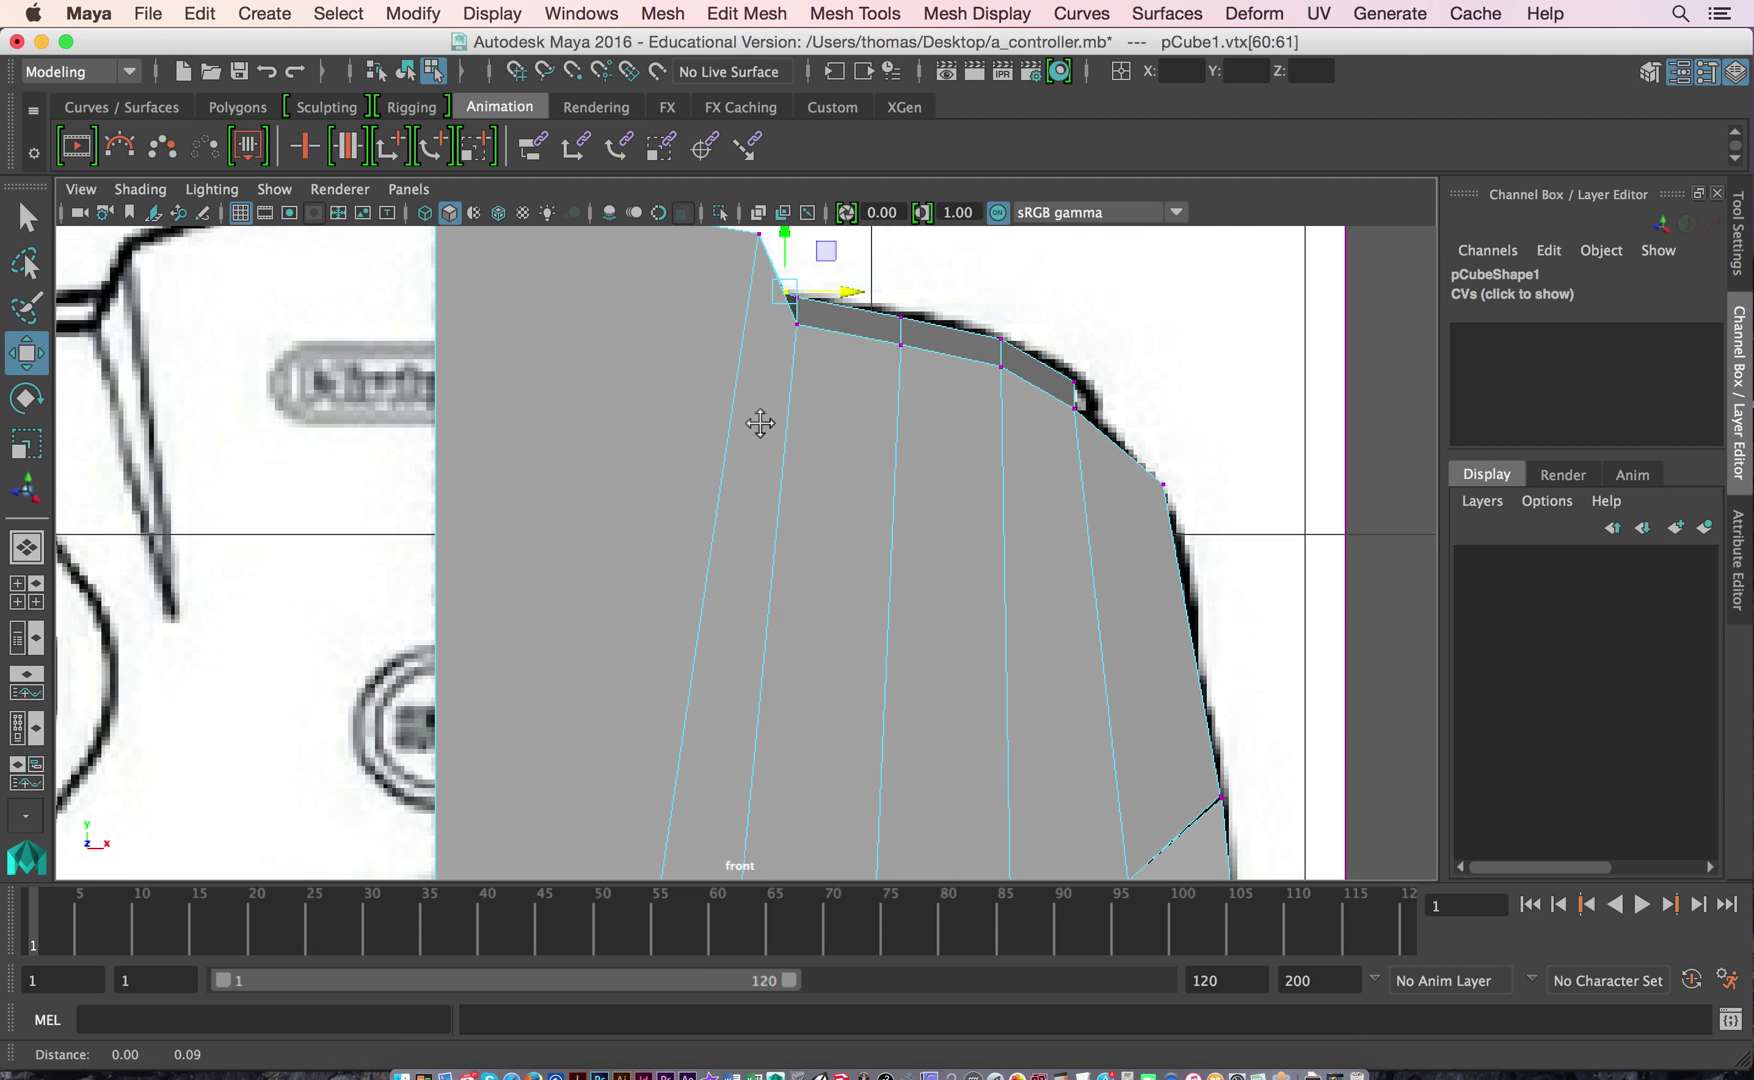
middle_click_drag(760, 423, 634, 603, "alt")
right_click_drag(562, 596, 1277, 630, "alt")
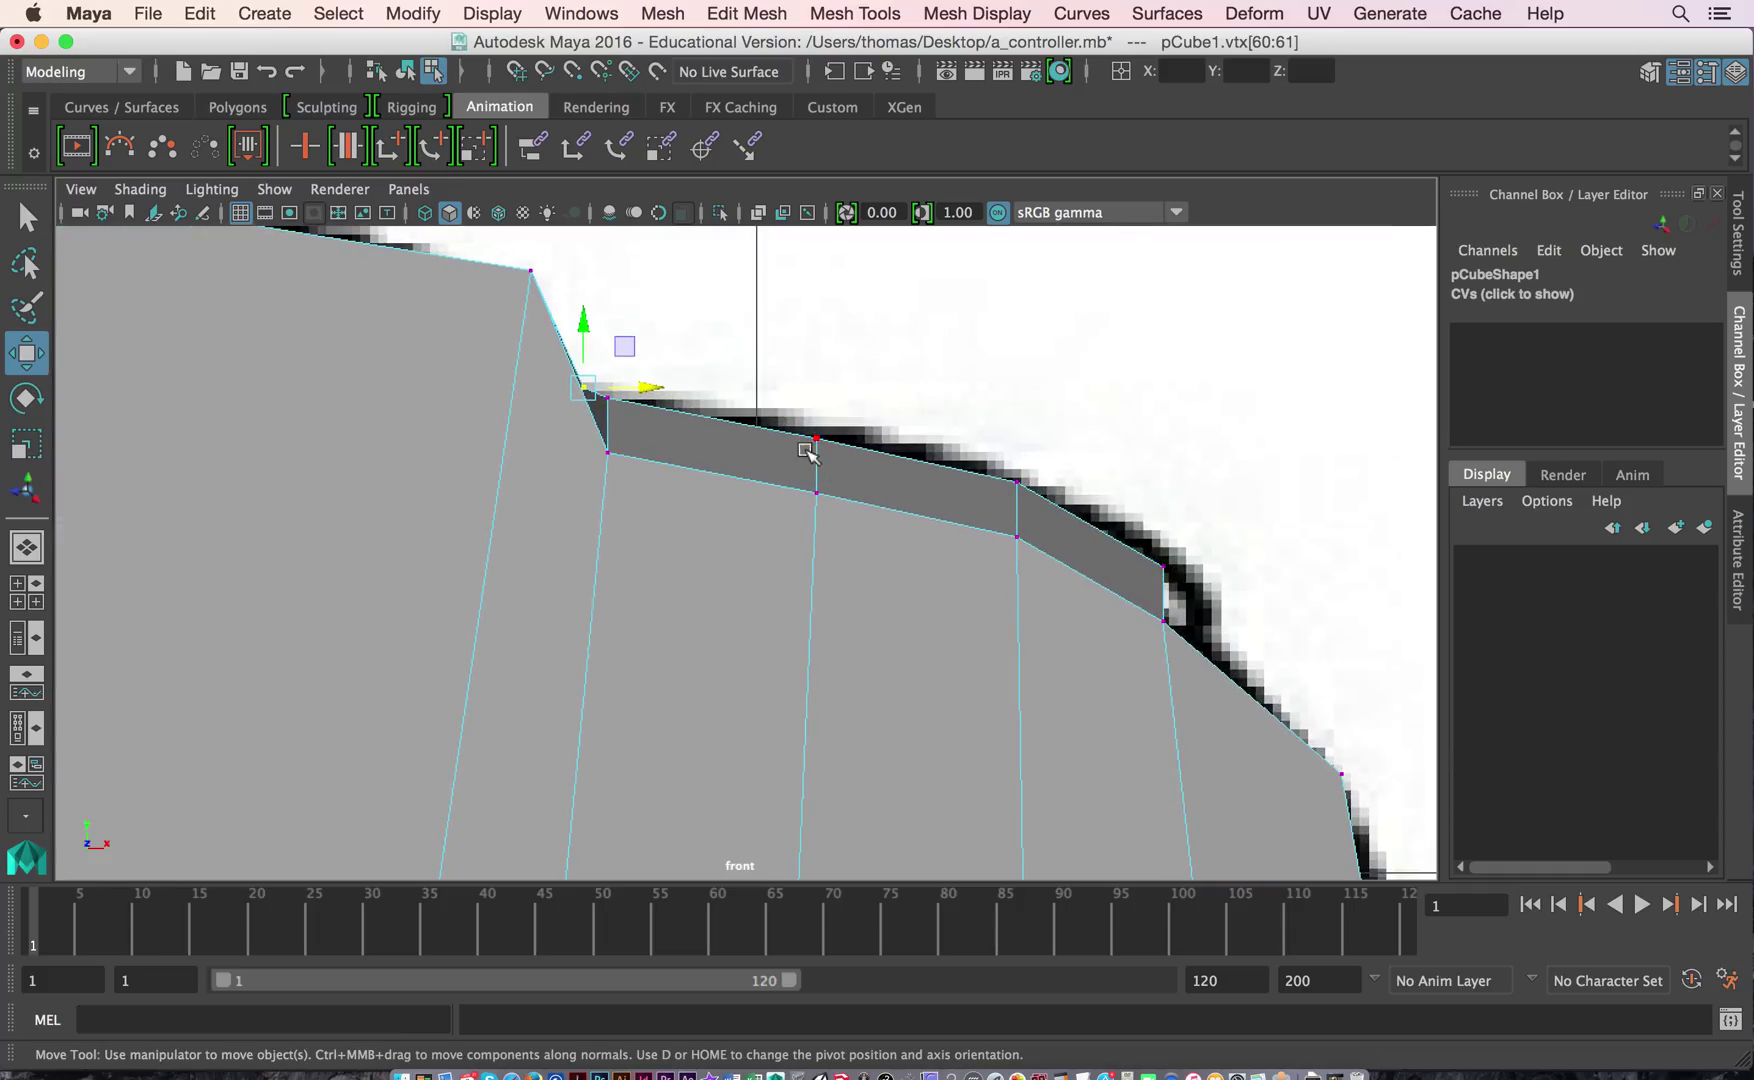
left_click_drag(792, 398, 838, 452)
left_click_drag(815, 448, 837, 450)
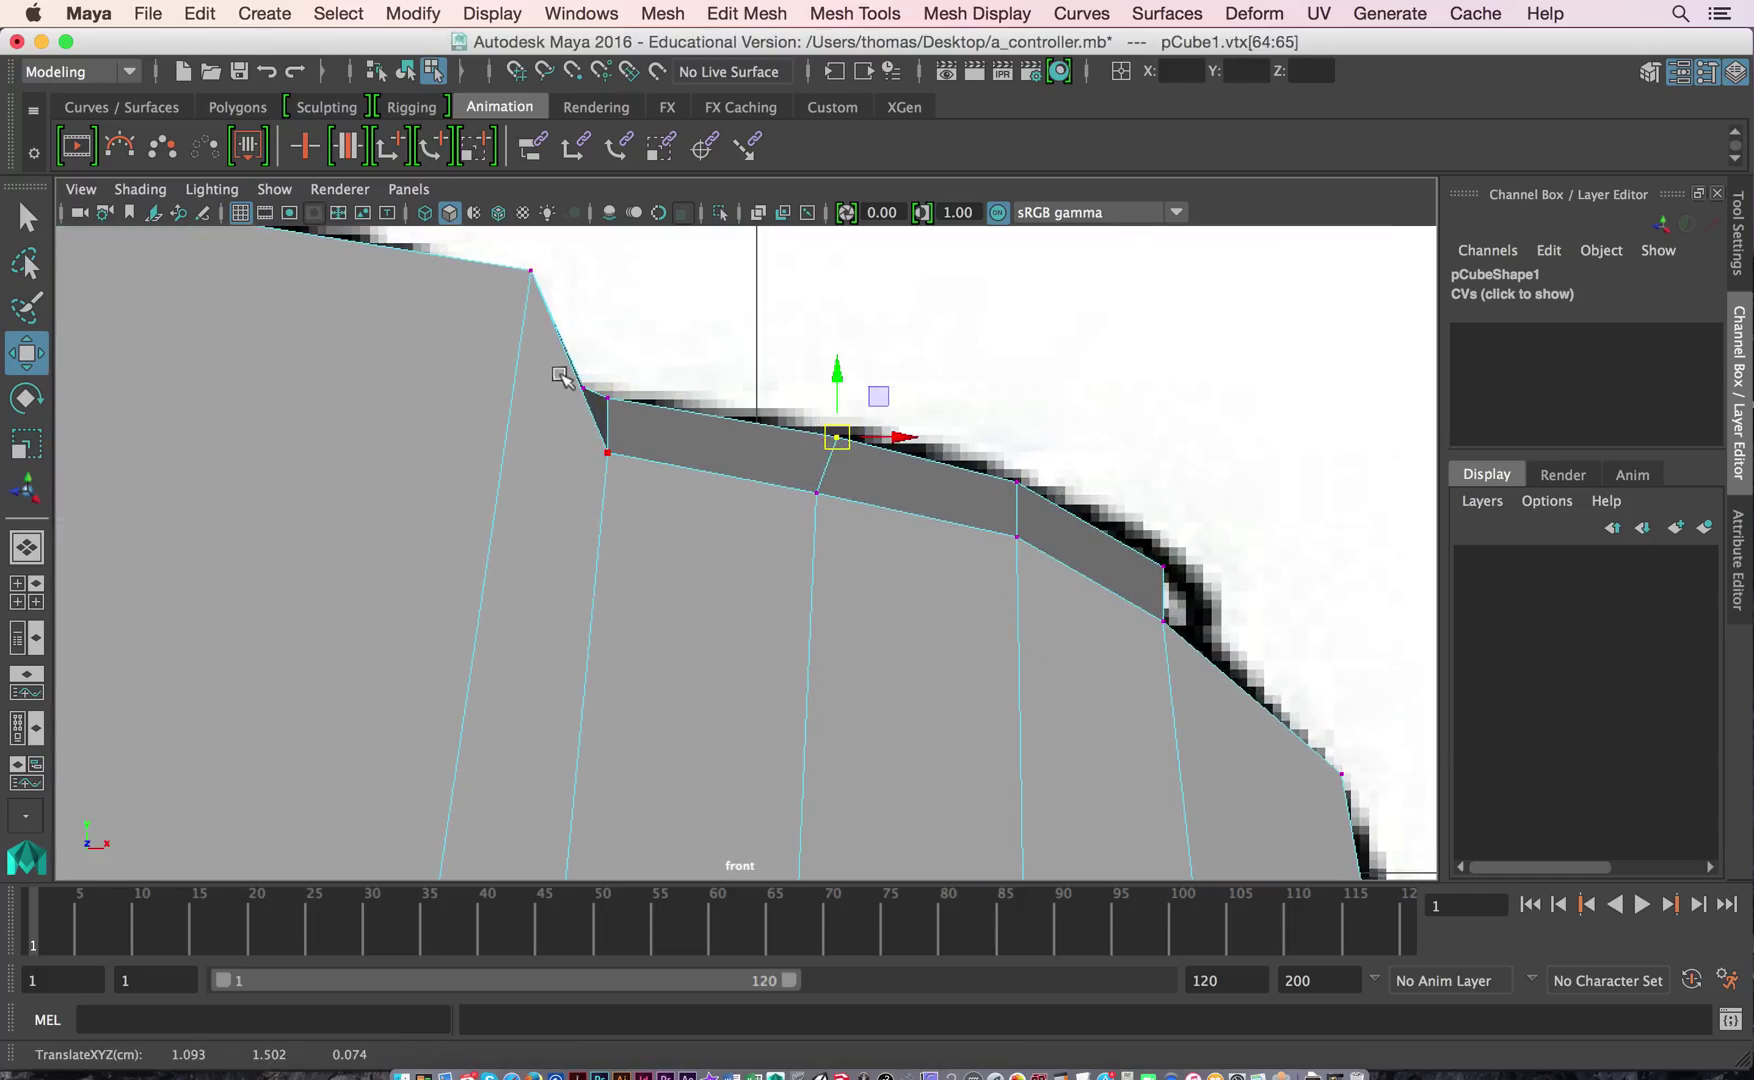
left_click_drag(602, 397, 645, 419)
middle_click_drag(622, 405, 684, 418)
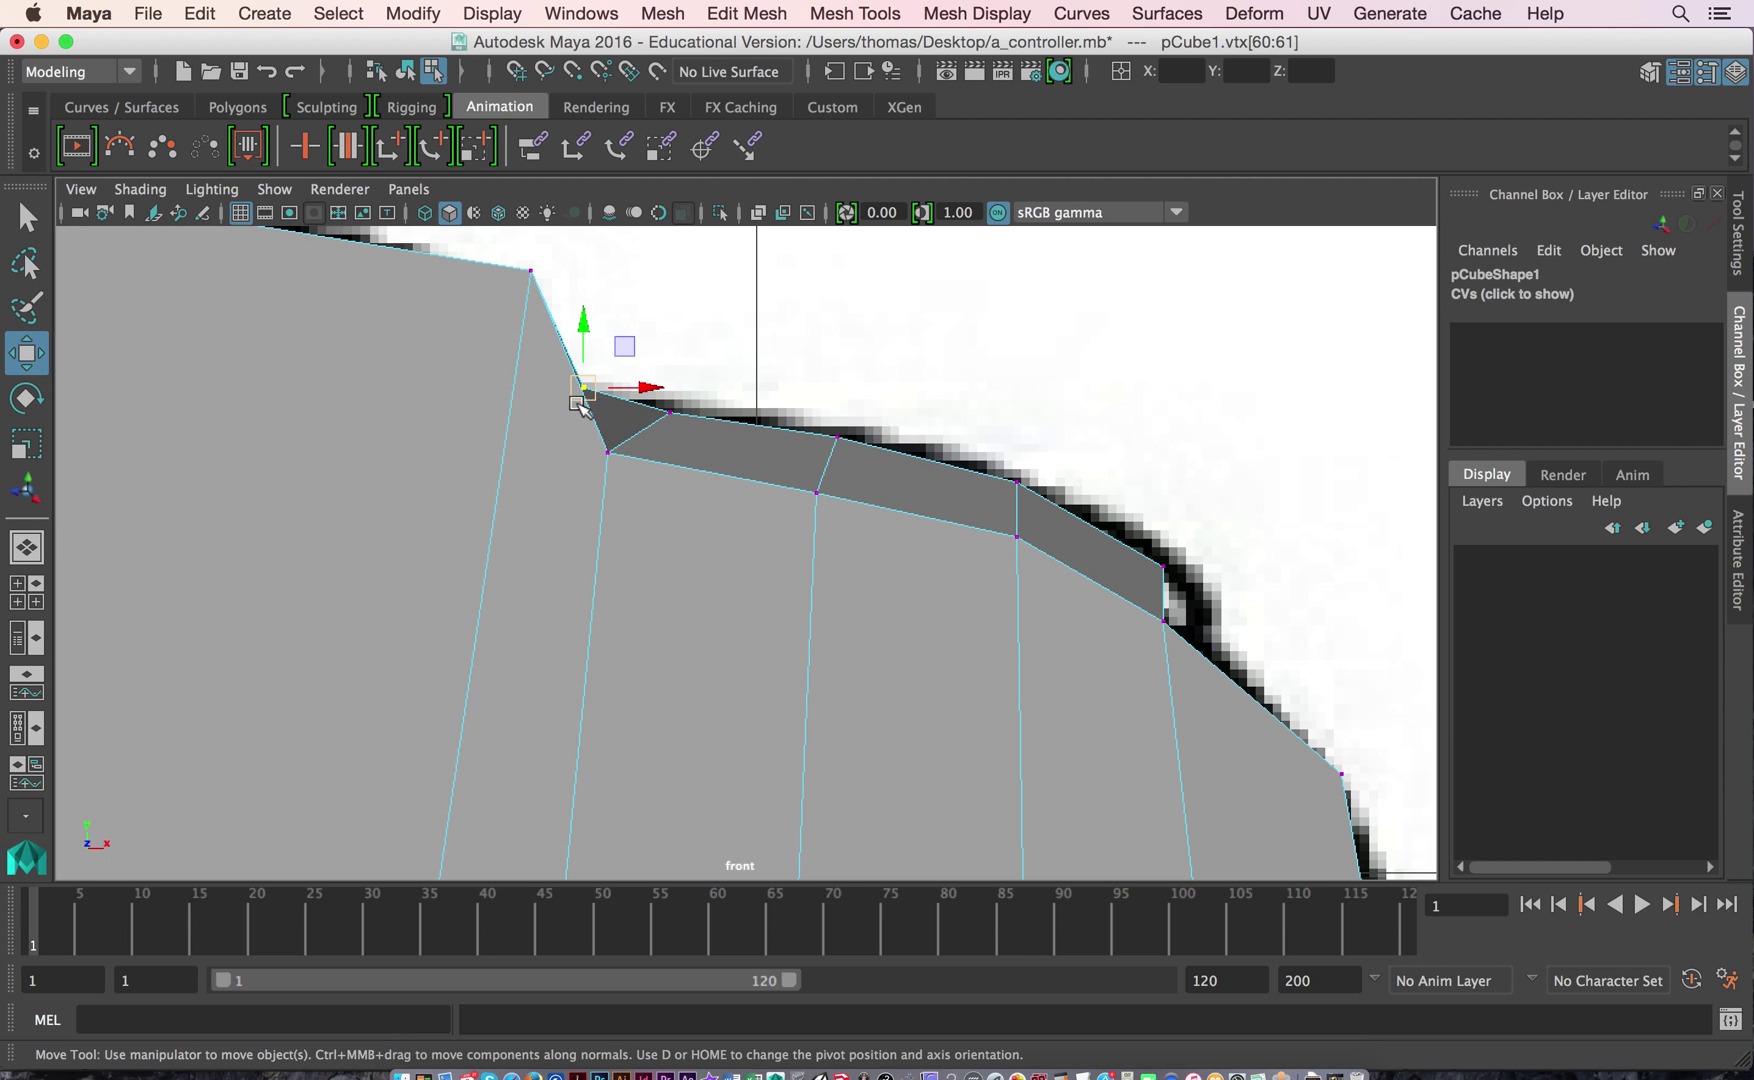
Fit the strip's inner-end pair to about X 0.810, Y 1.548, its middle pair to X 1.086, Y 1.500, and its outer-end pairs to the outline.
left_click_drag(578, 400, 593, 395)
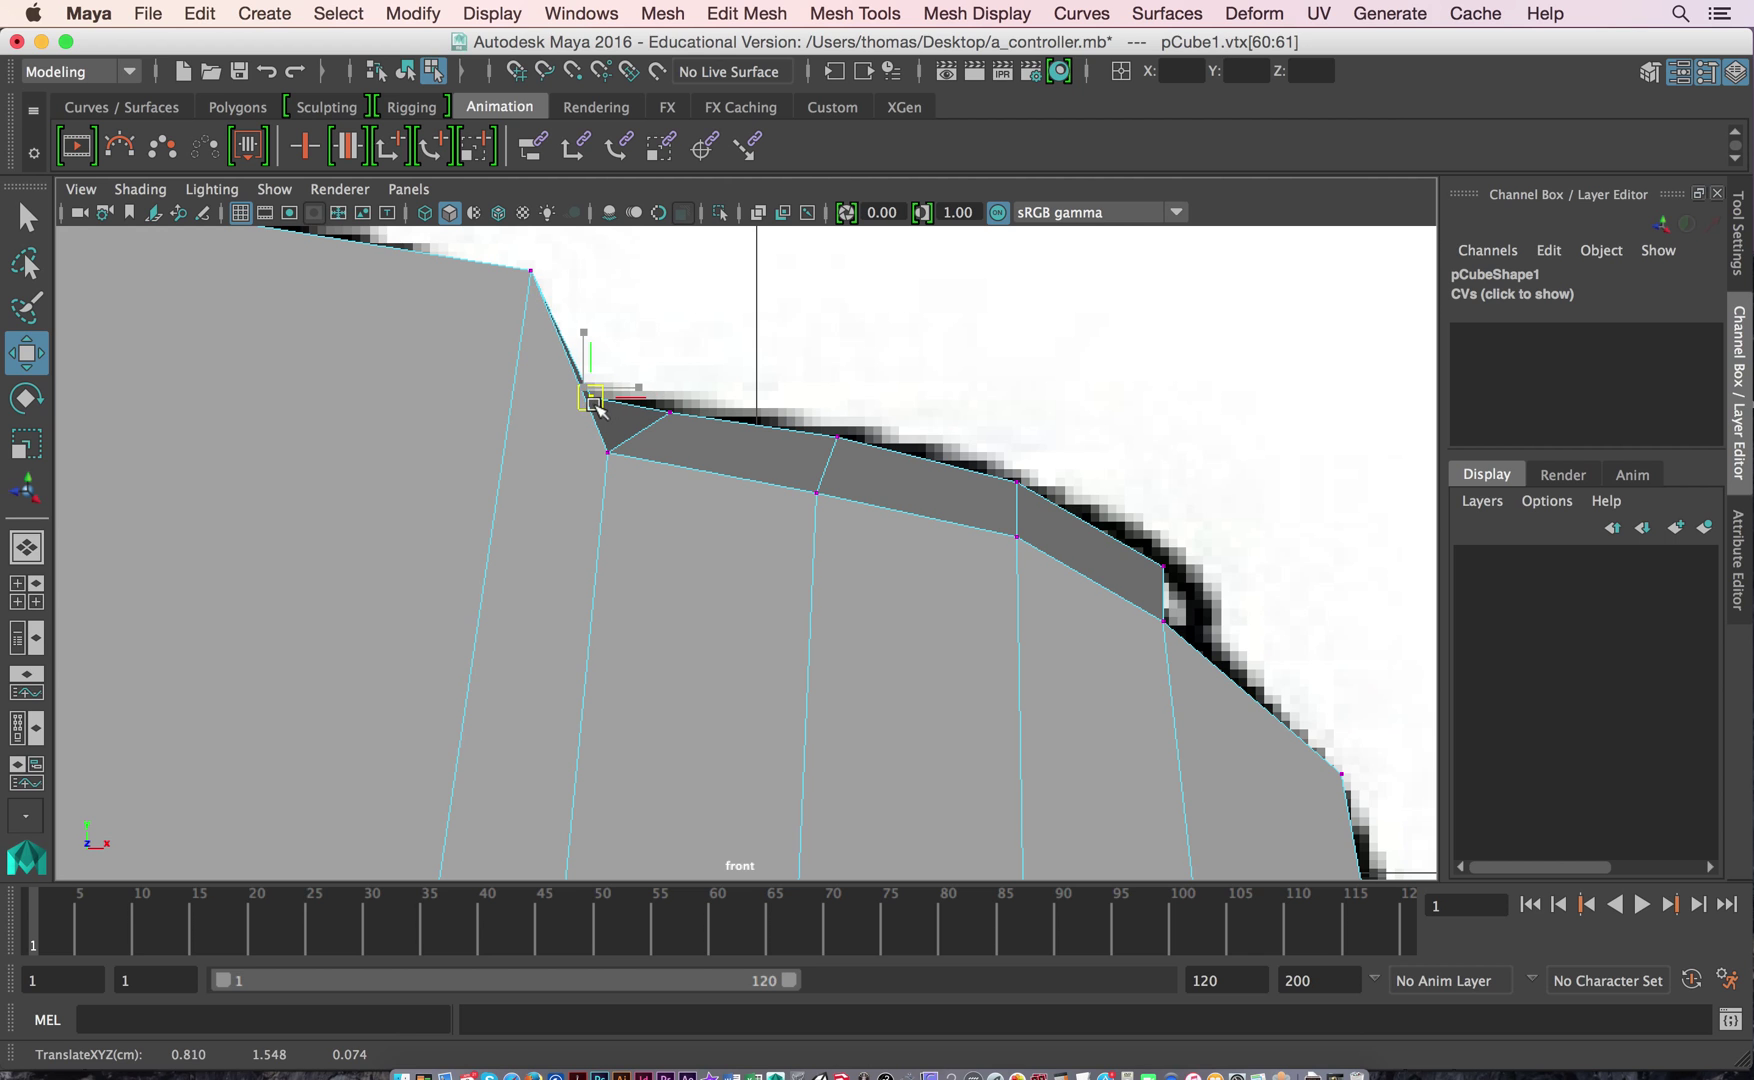
left_click_drag(797, 430, 840, 452)
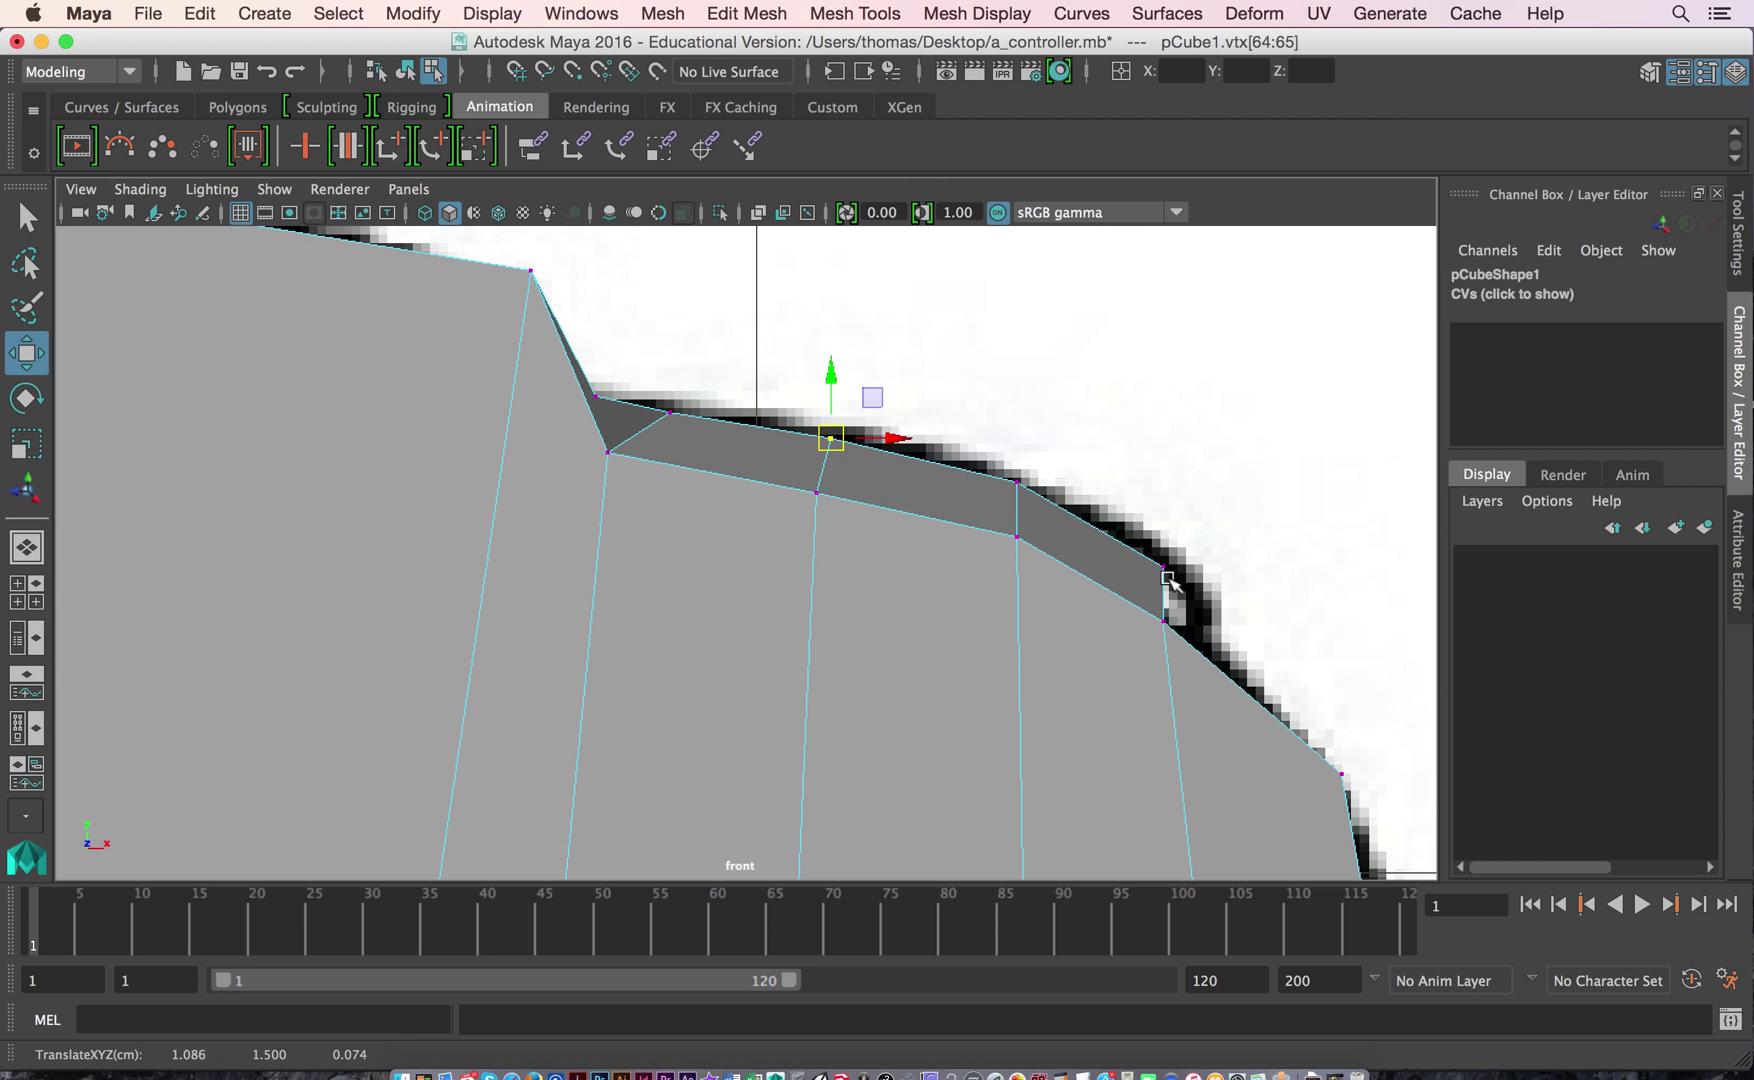
left_click_drag(1186, 572, 1210, 638)
left_click_drag(1144, 540, 1180, 566)
Examine the half controller from several angles in perspective, checking the shoulder strip and grips against the front and side references.
key("space")
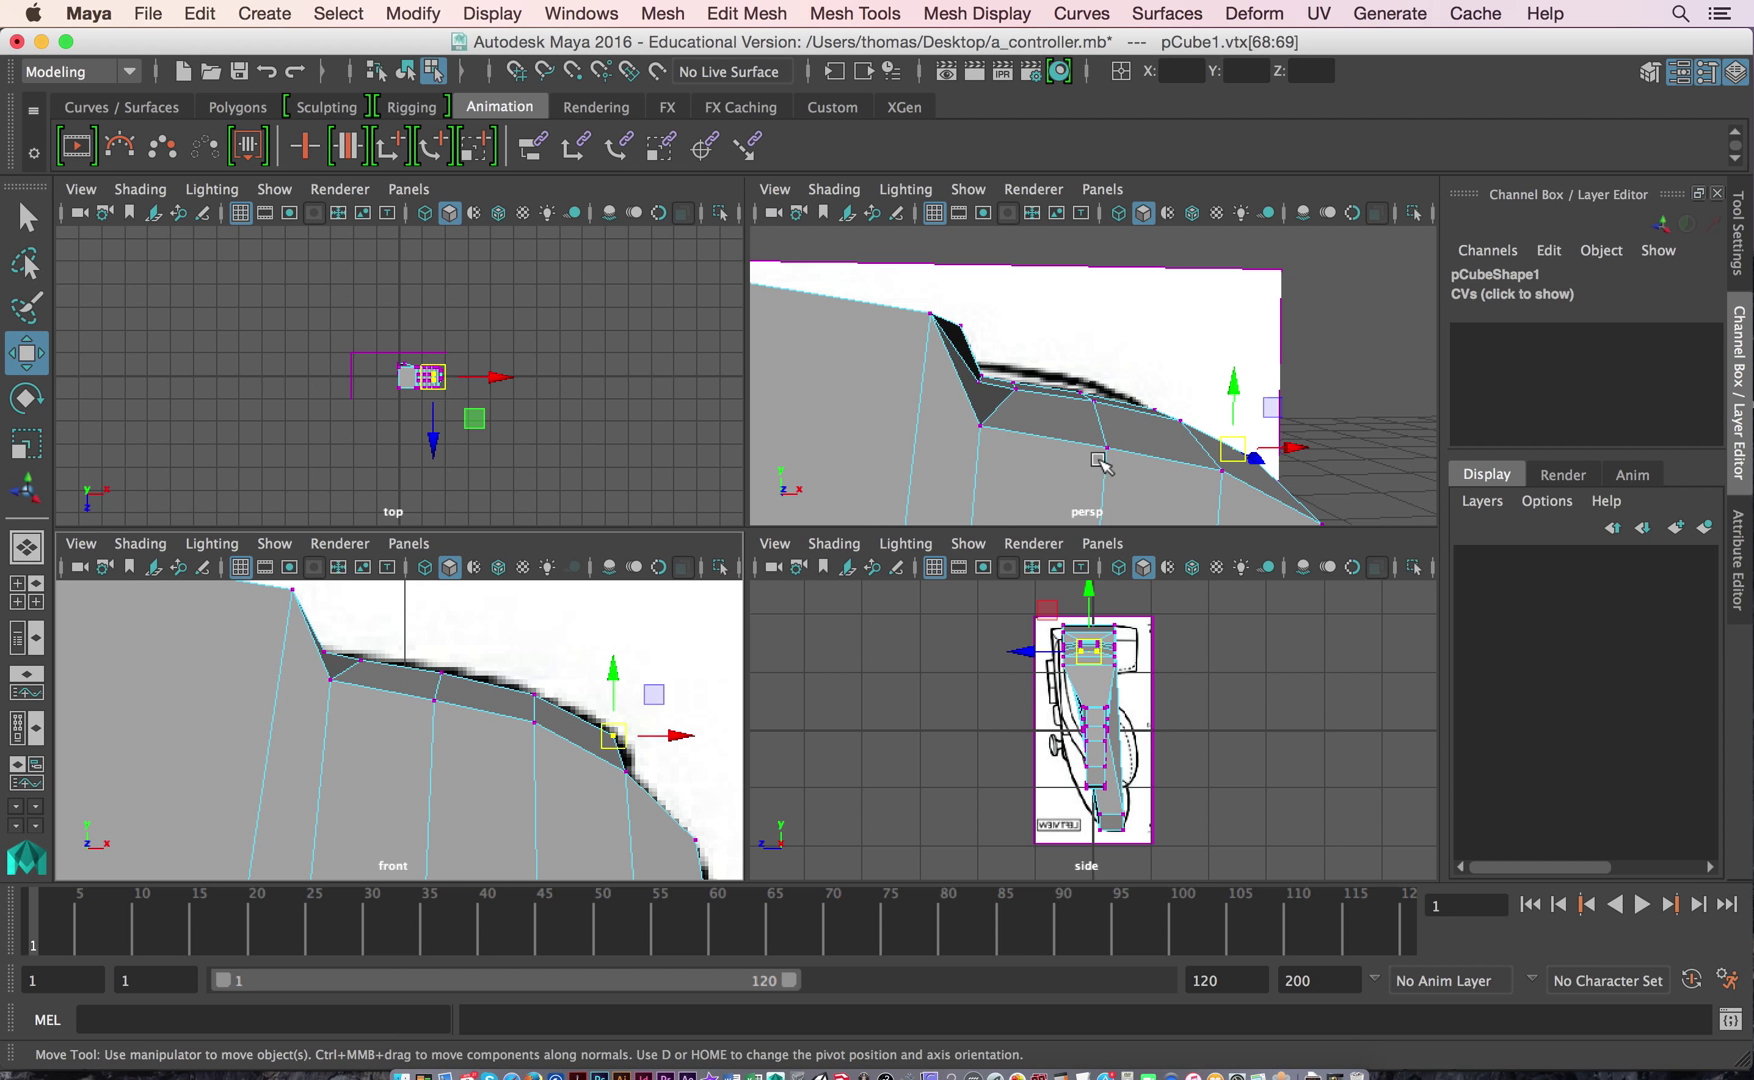
key("space")
right_click_drag(1018, 618, 483, 607, "alt")
left_click_drag(483, 607, 866, 613, "alt")
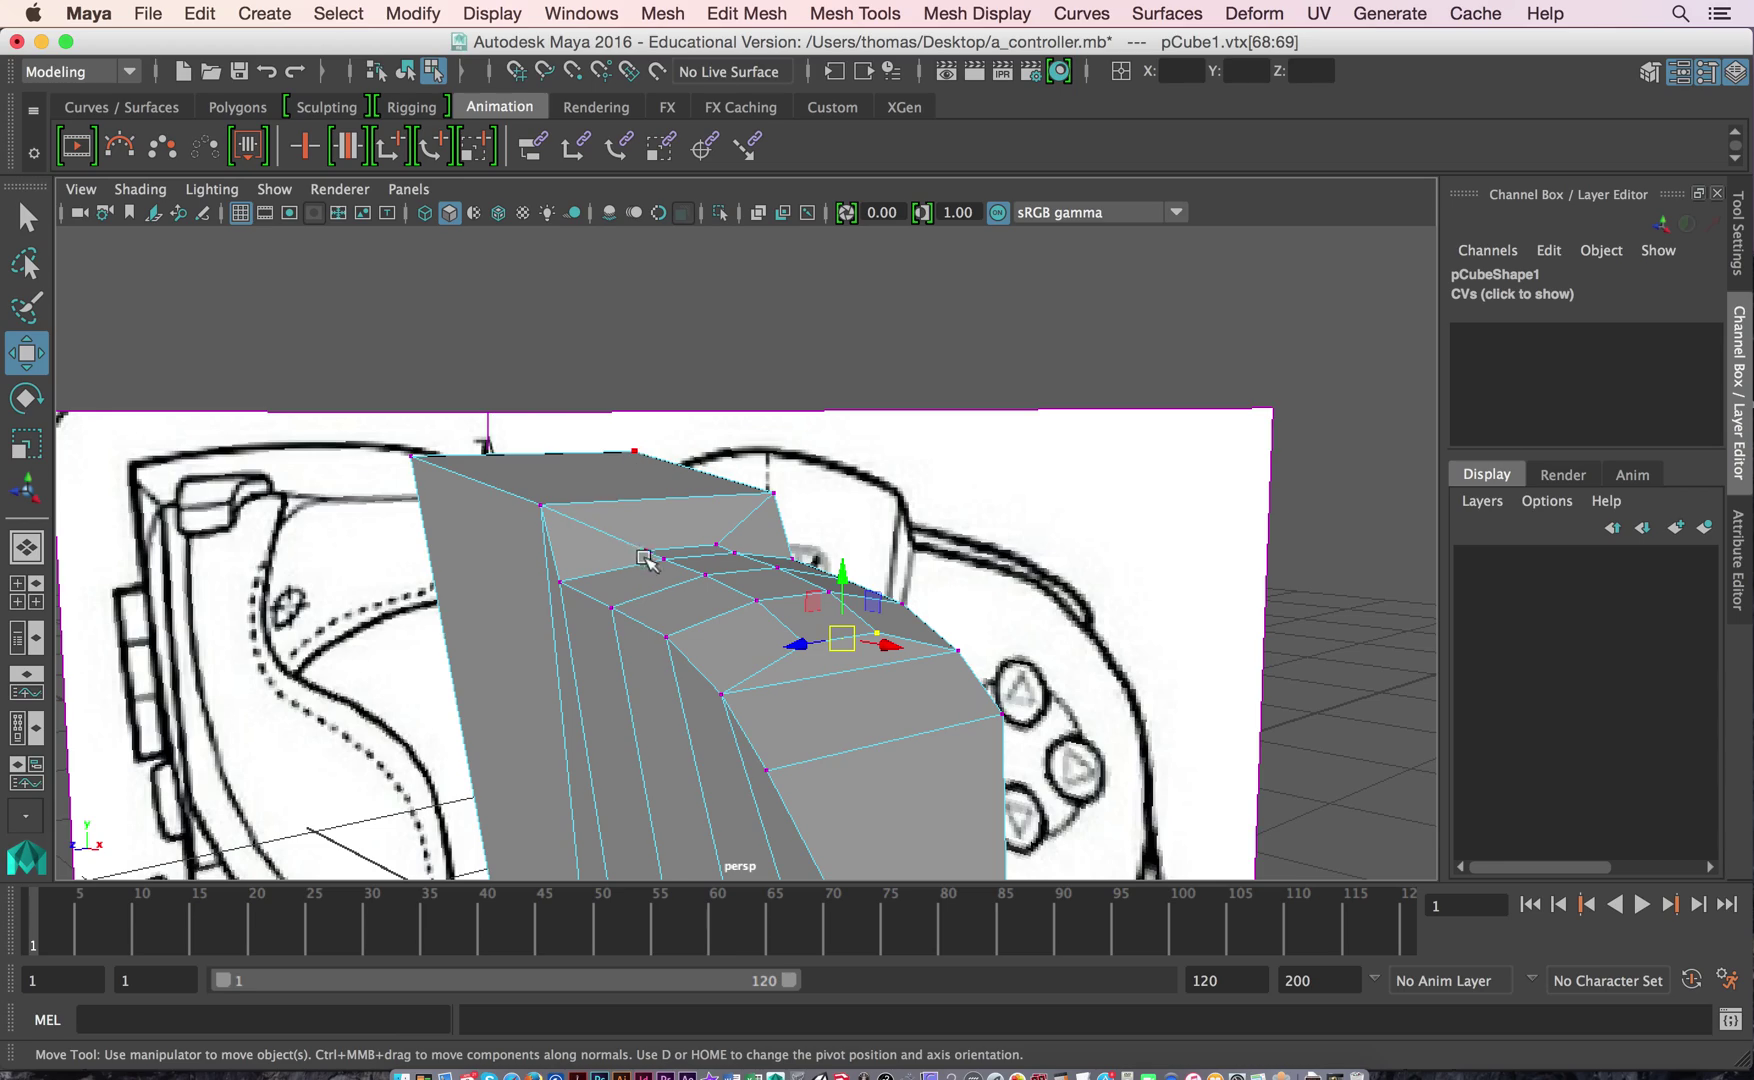
right_click_drag(645, 560, 333, 572, "alt")
middle_click_drag(597, 699, 616, 497, "alt")
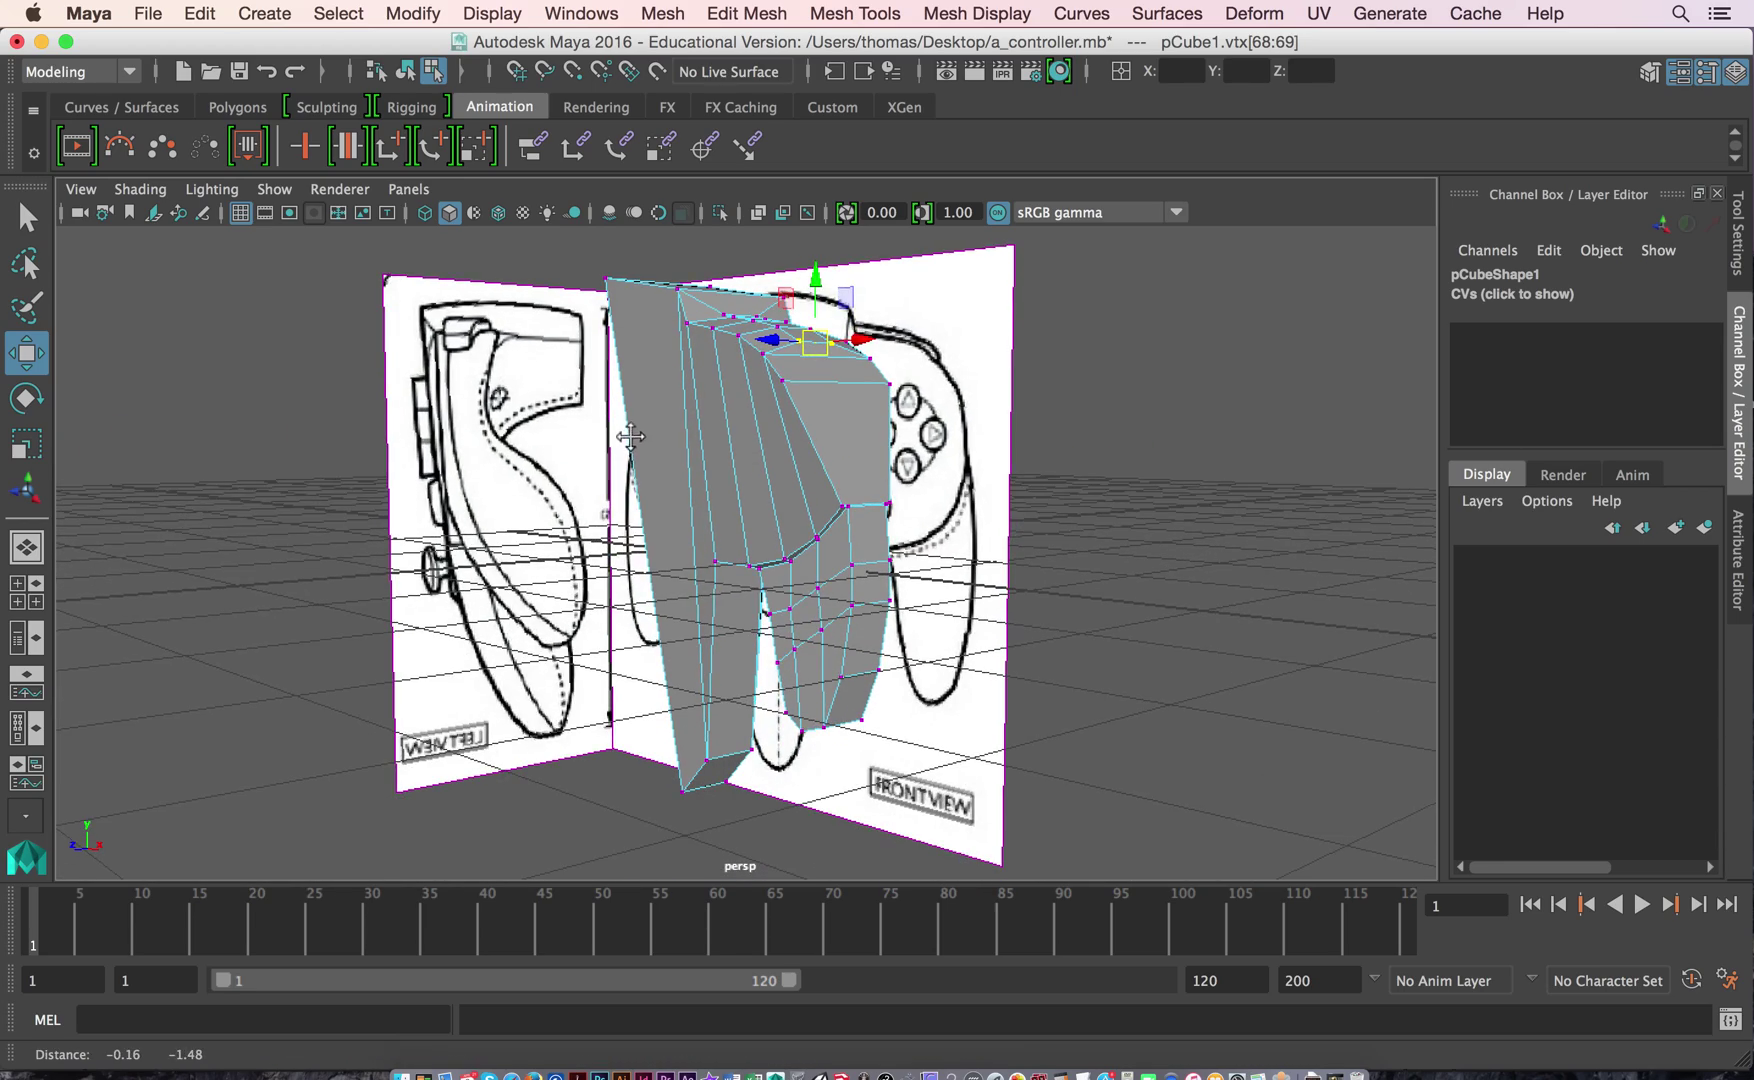
left_click_drag(776, 480, 470, 492, "alt")
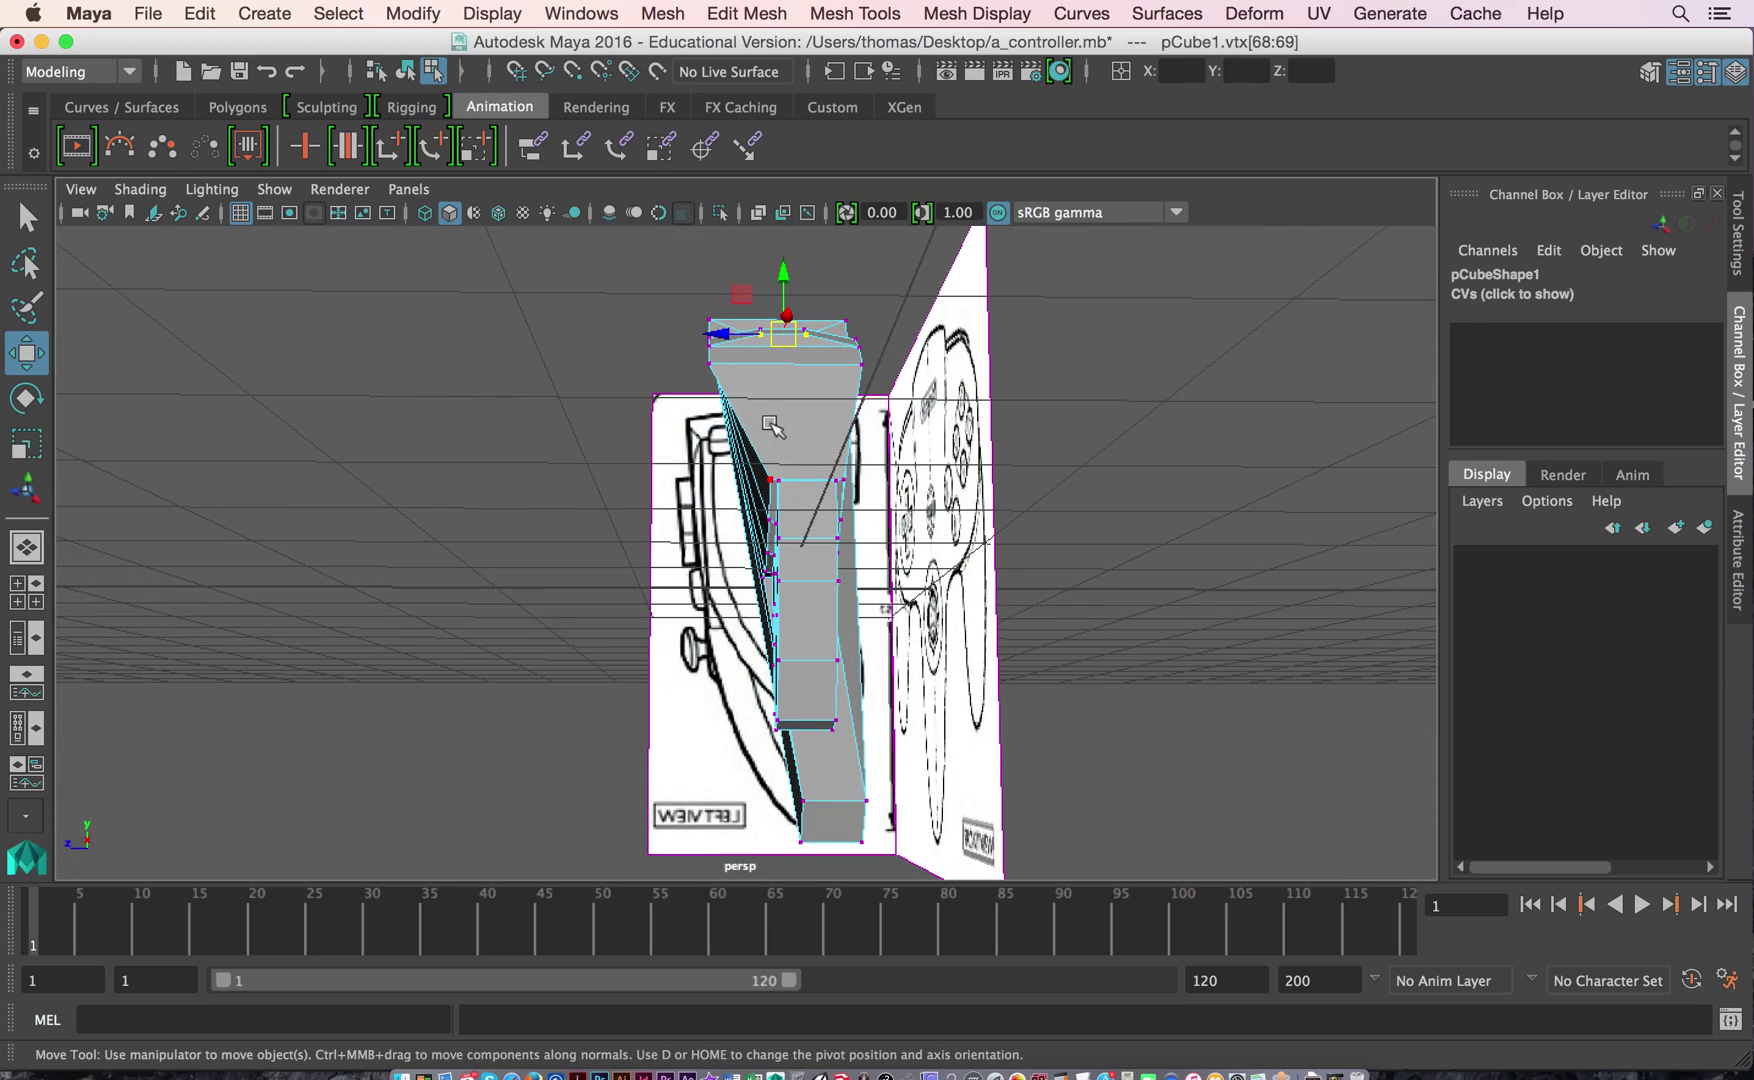
left_click_drag(604, 567, 820, 597, "alt")
right_click_drag(818, 597, 922, 600, "alt")
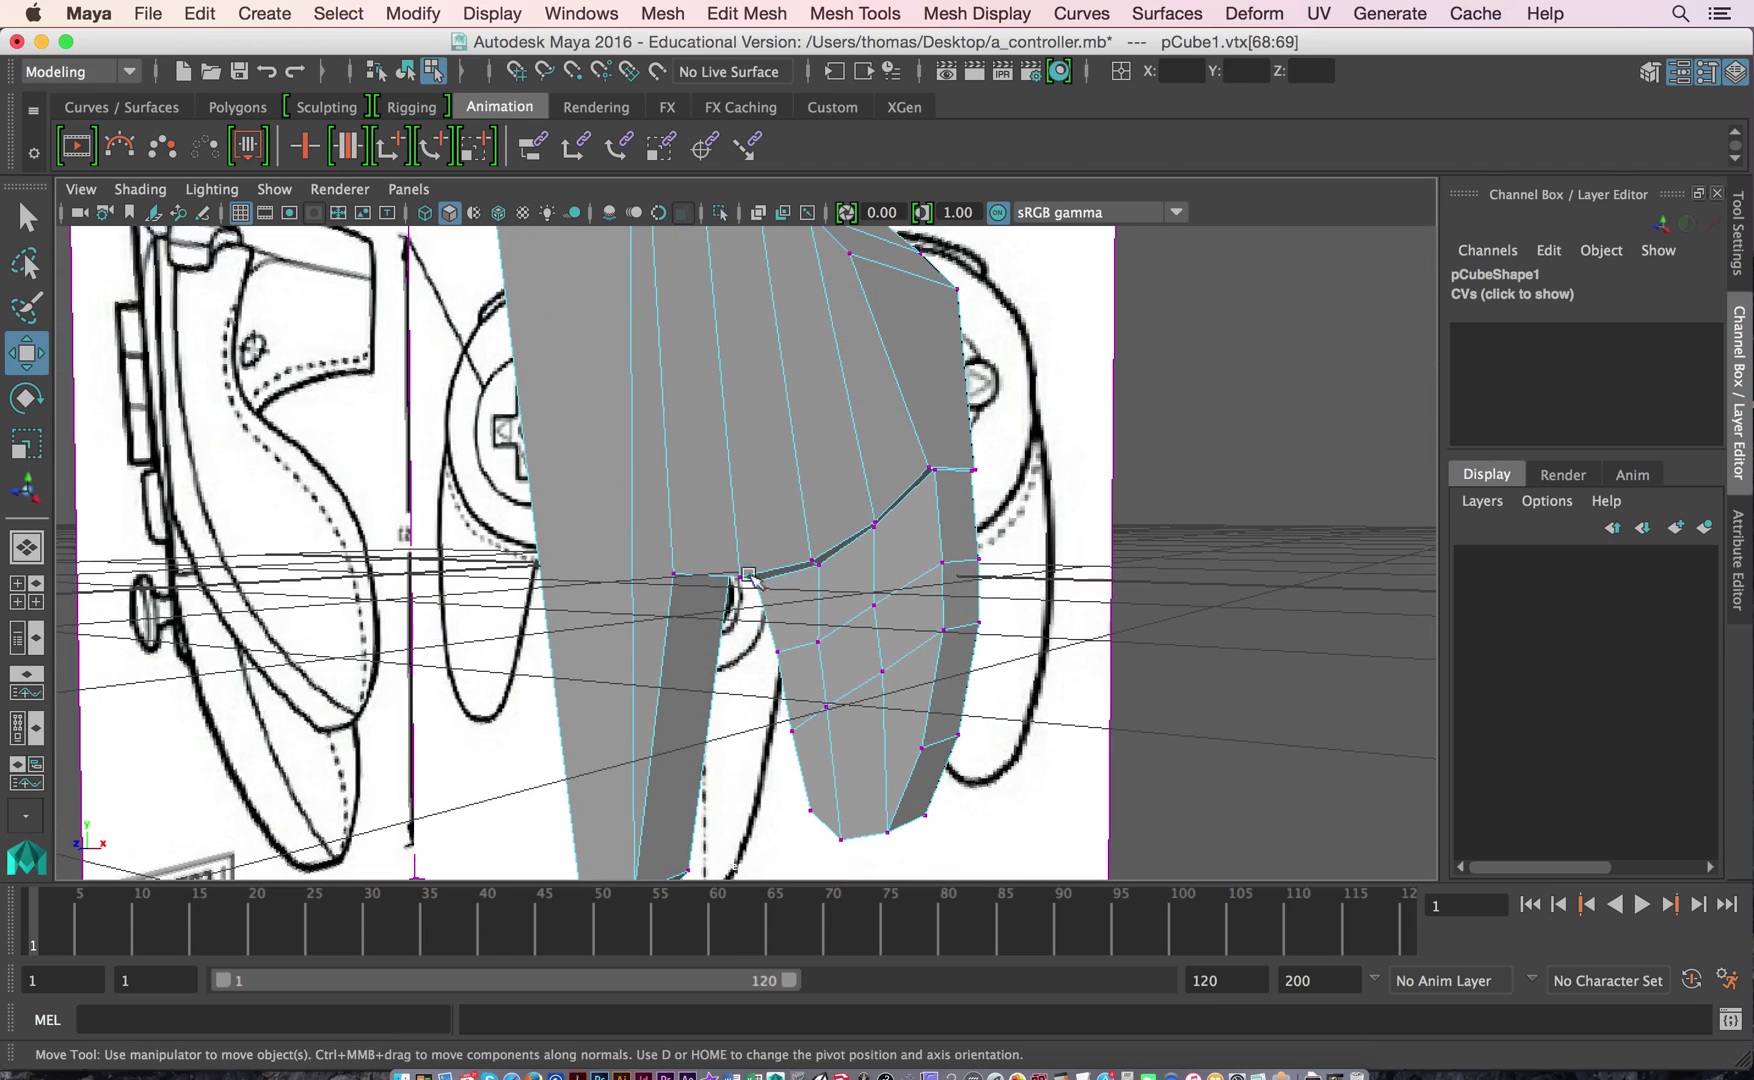
left_click_drag(585, 560, 638, 556, "alt")
right_click_drag(662, 580, 652, 580, "alt")
scroll(651, 580, "down", 5)
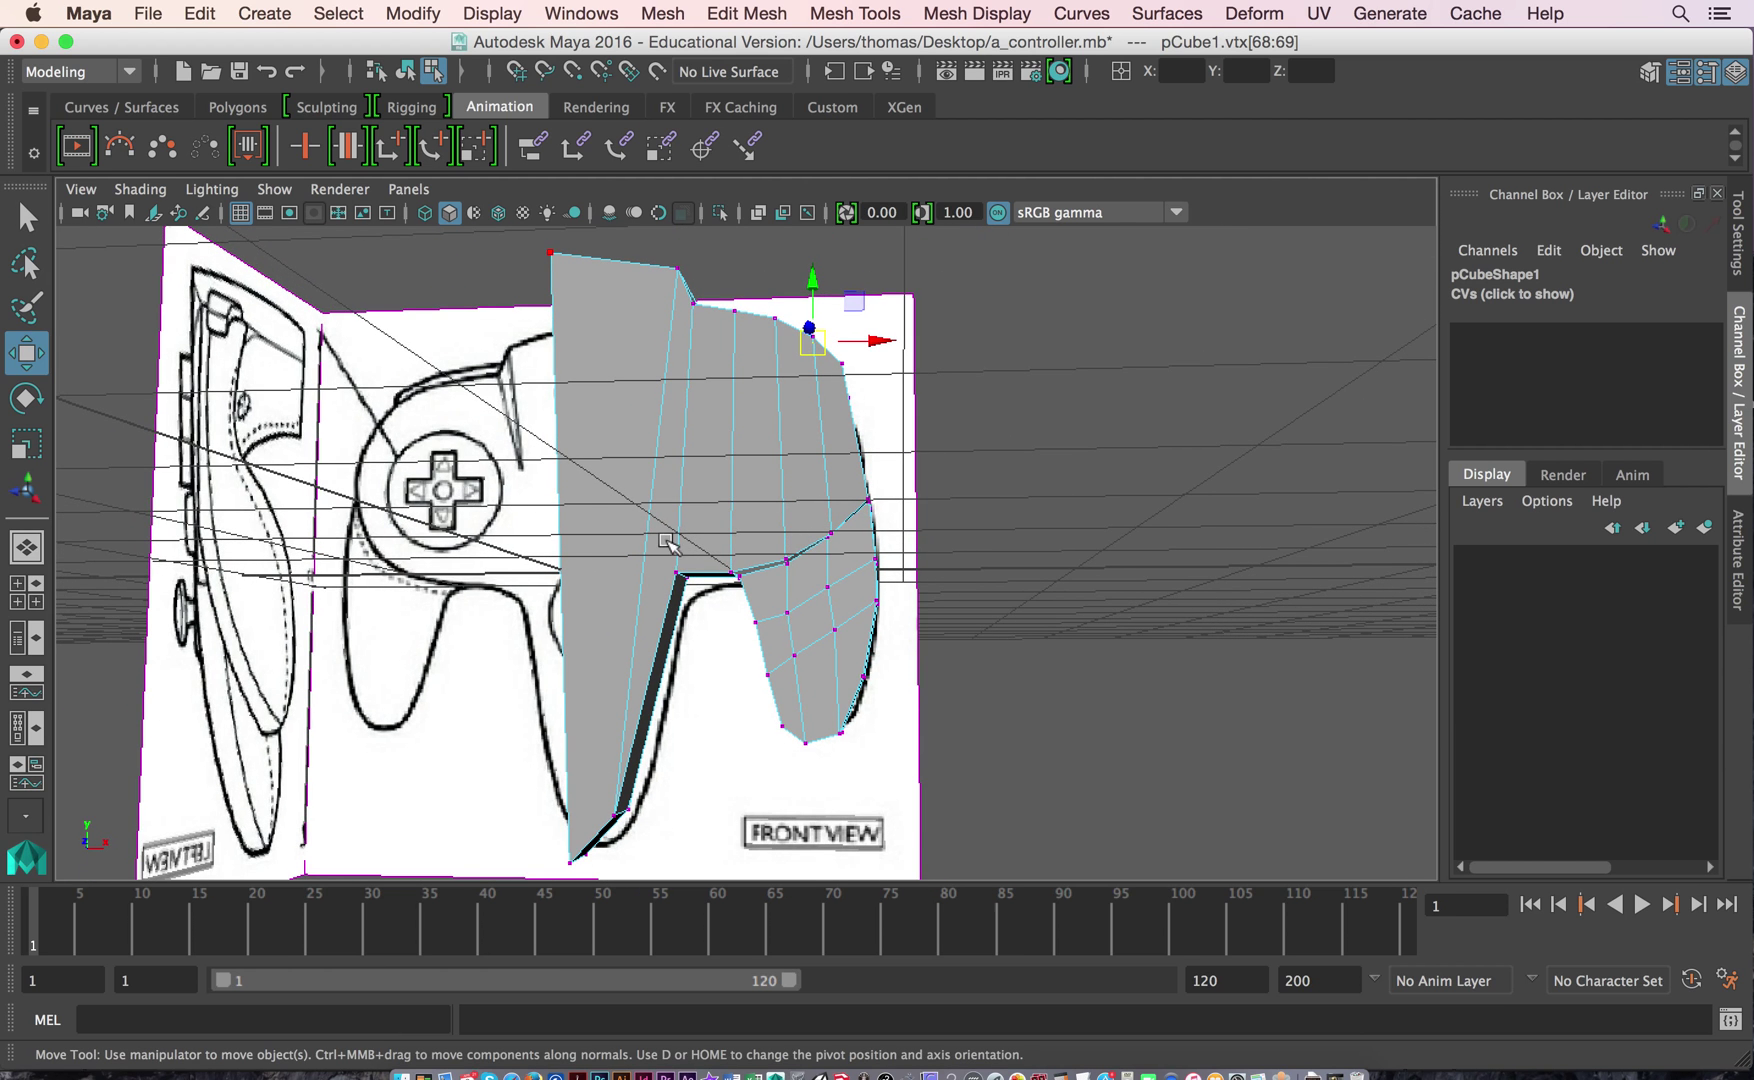
left_click_drag(666, 540, 577, 592, "alt")
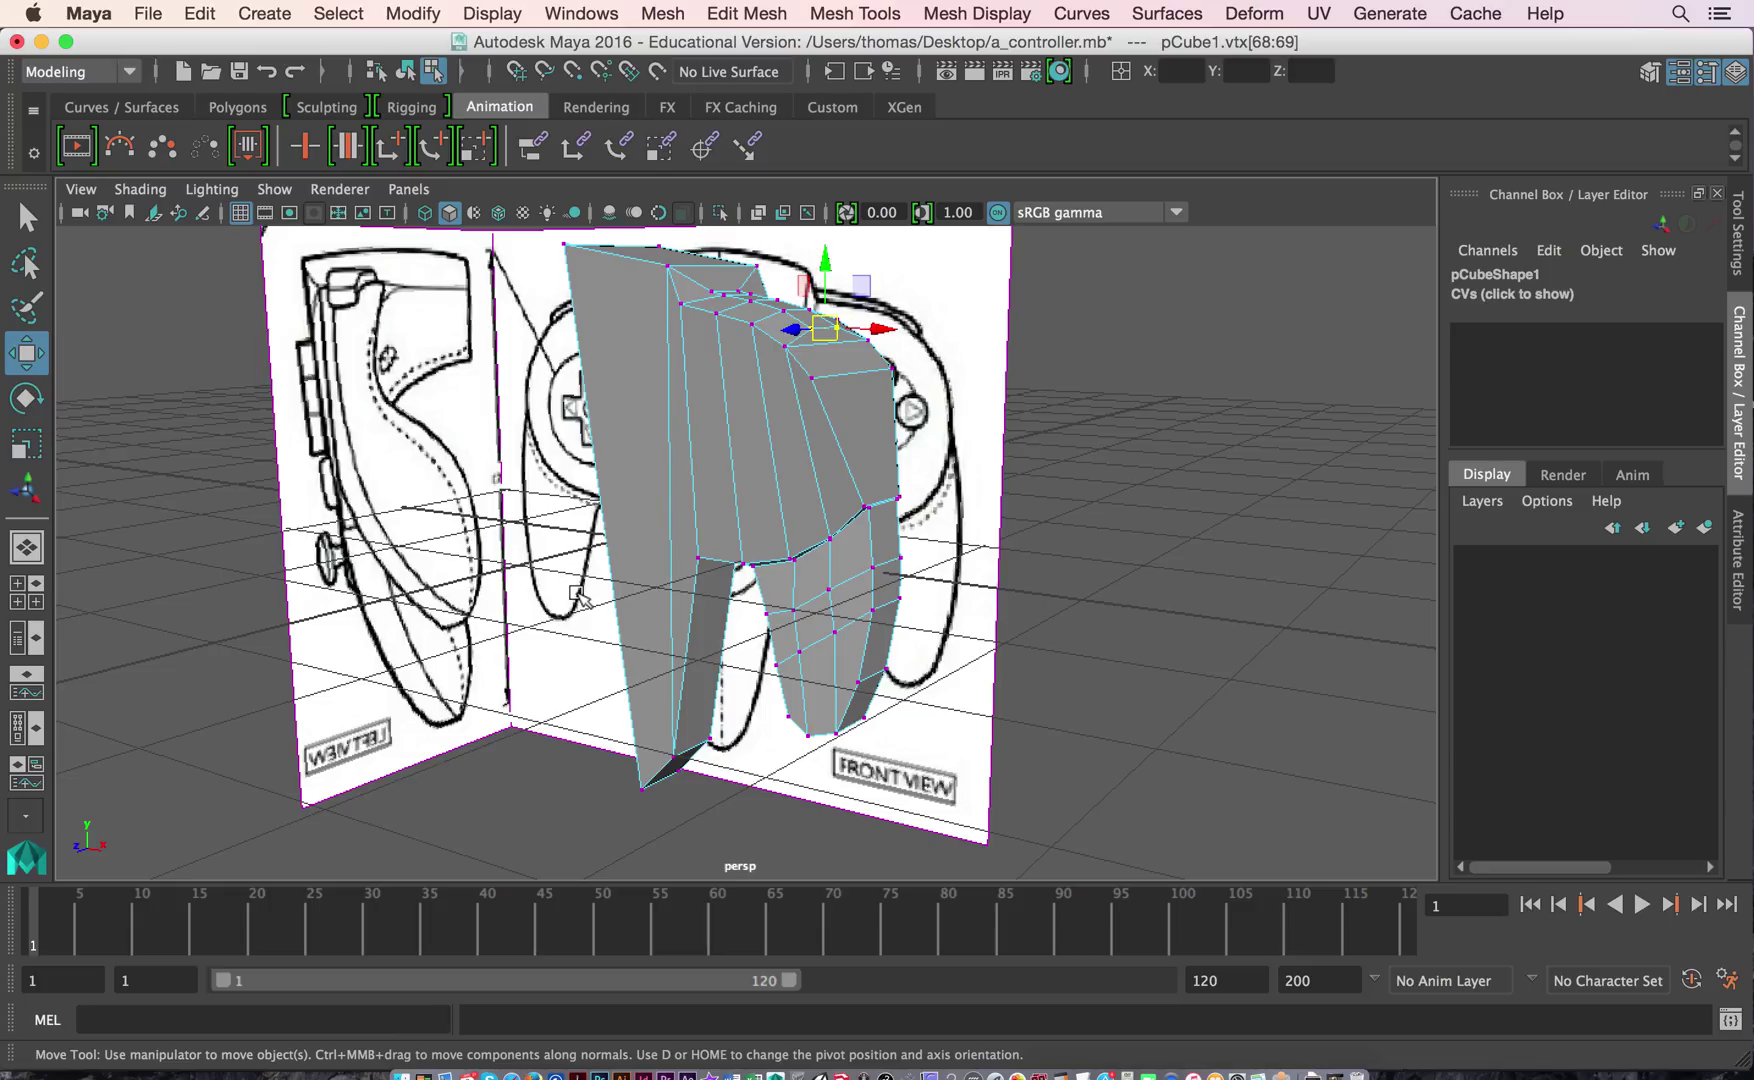